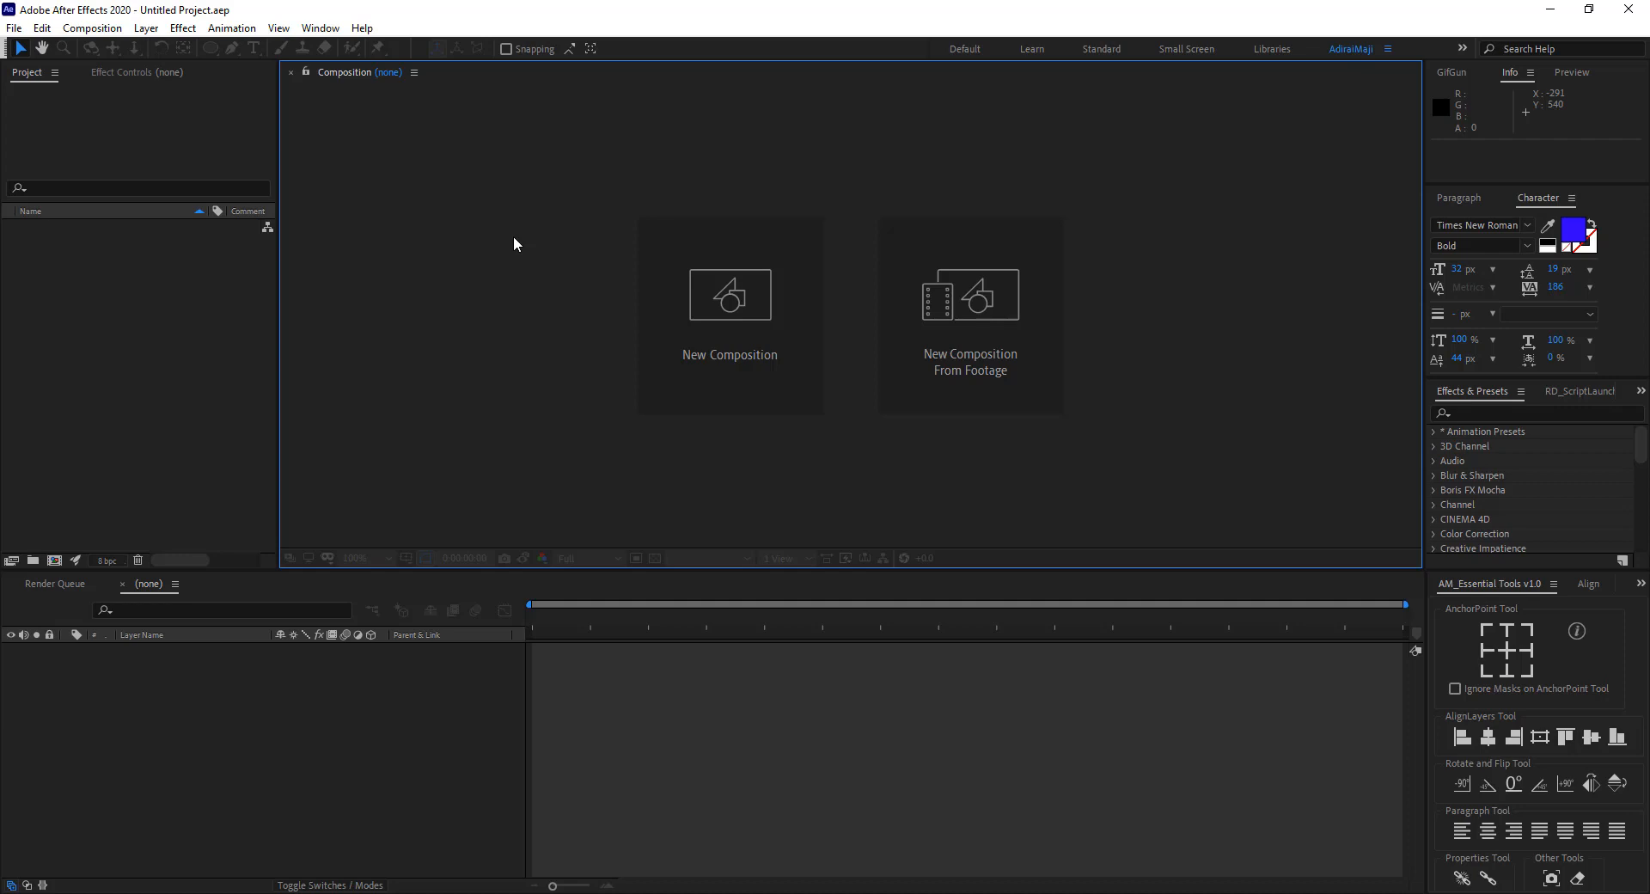
key("ctrl+shift+alt")
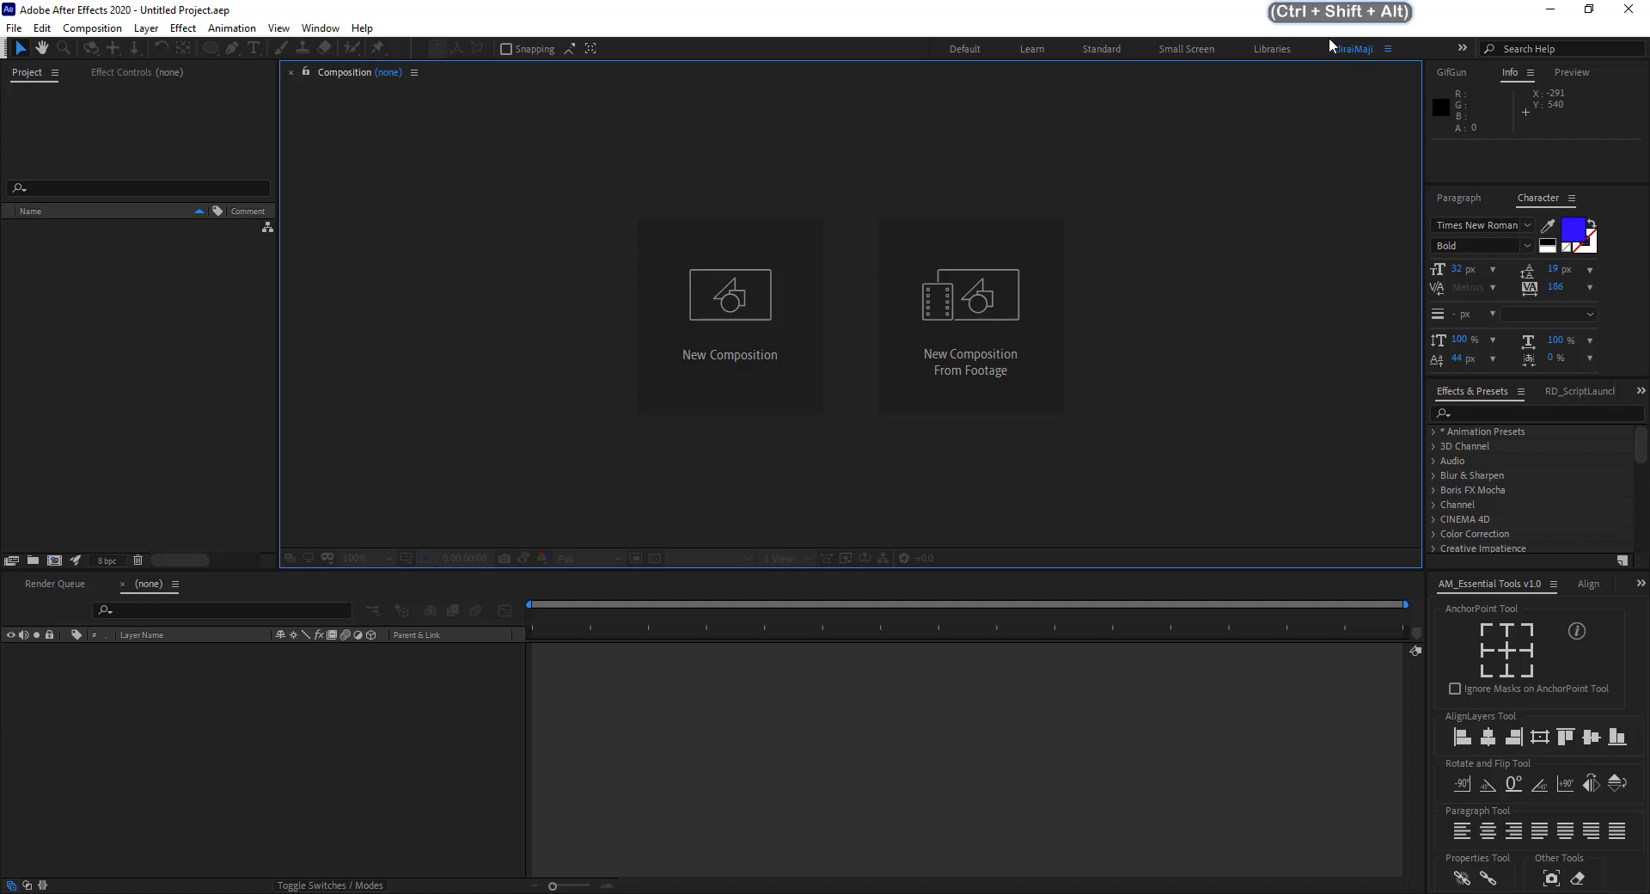
key("ctrl+alt")
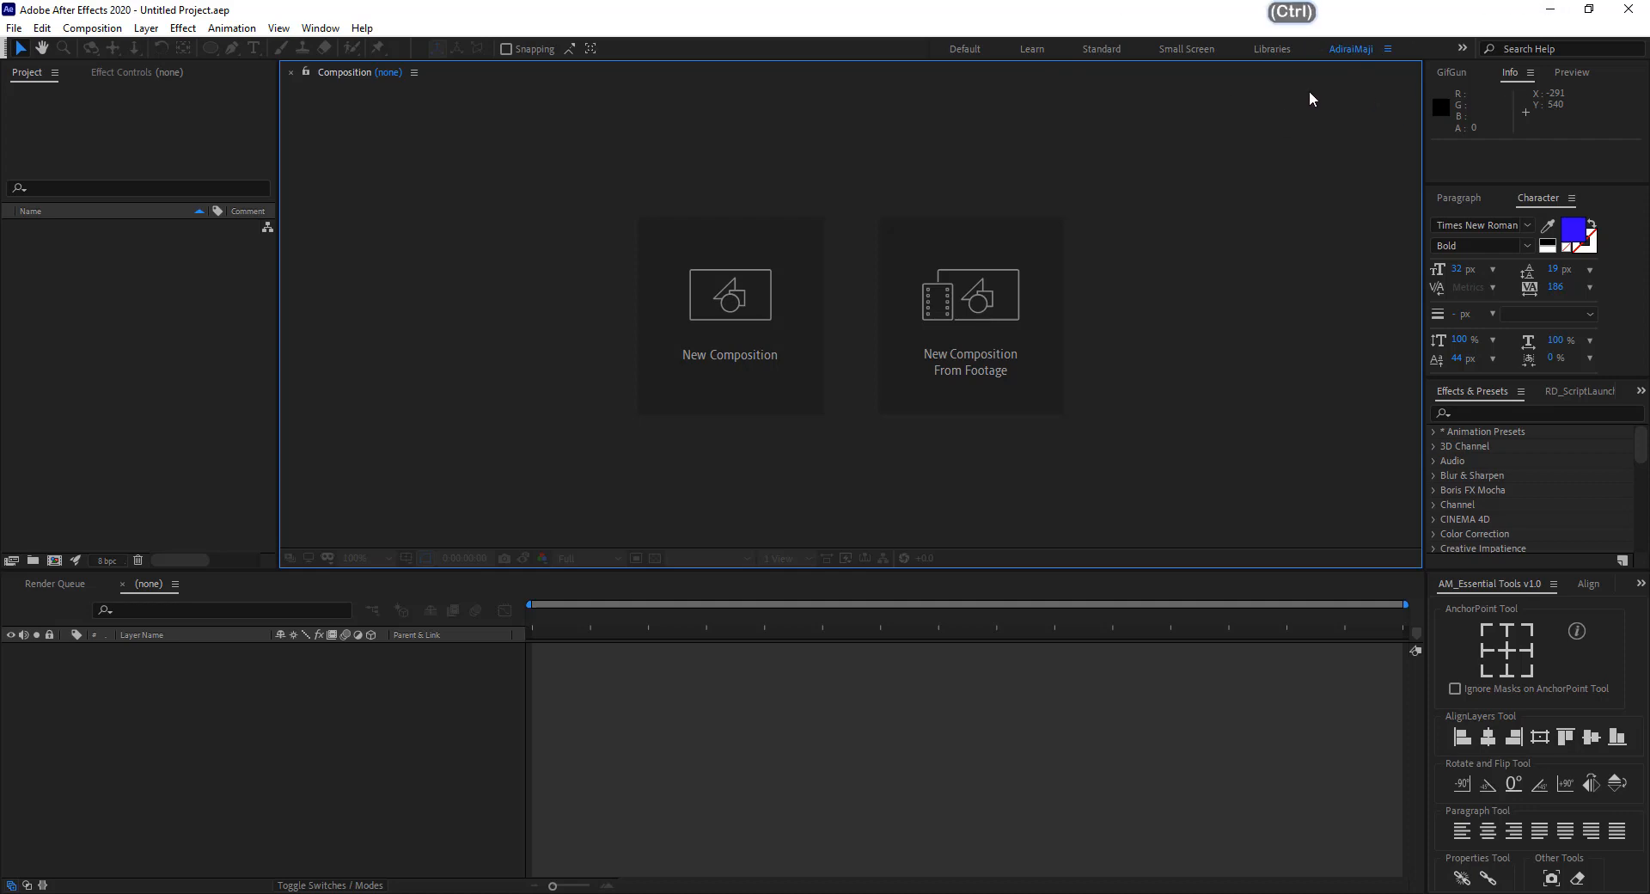
key("ctrl+shift")
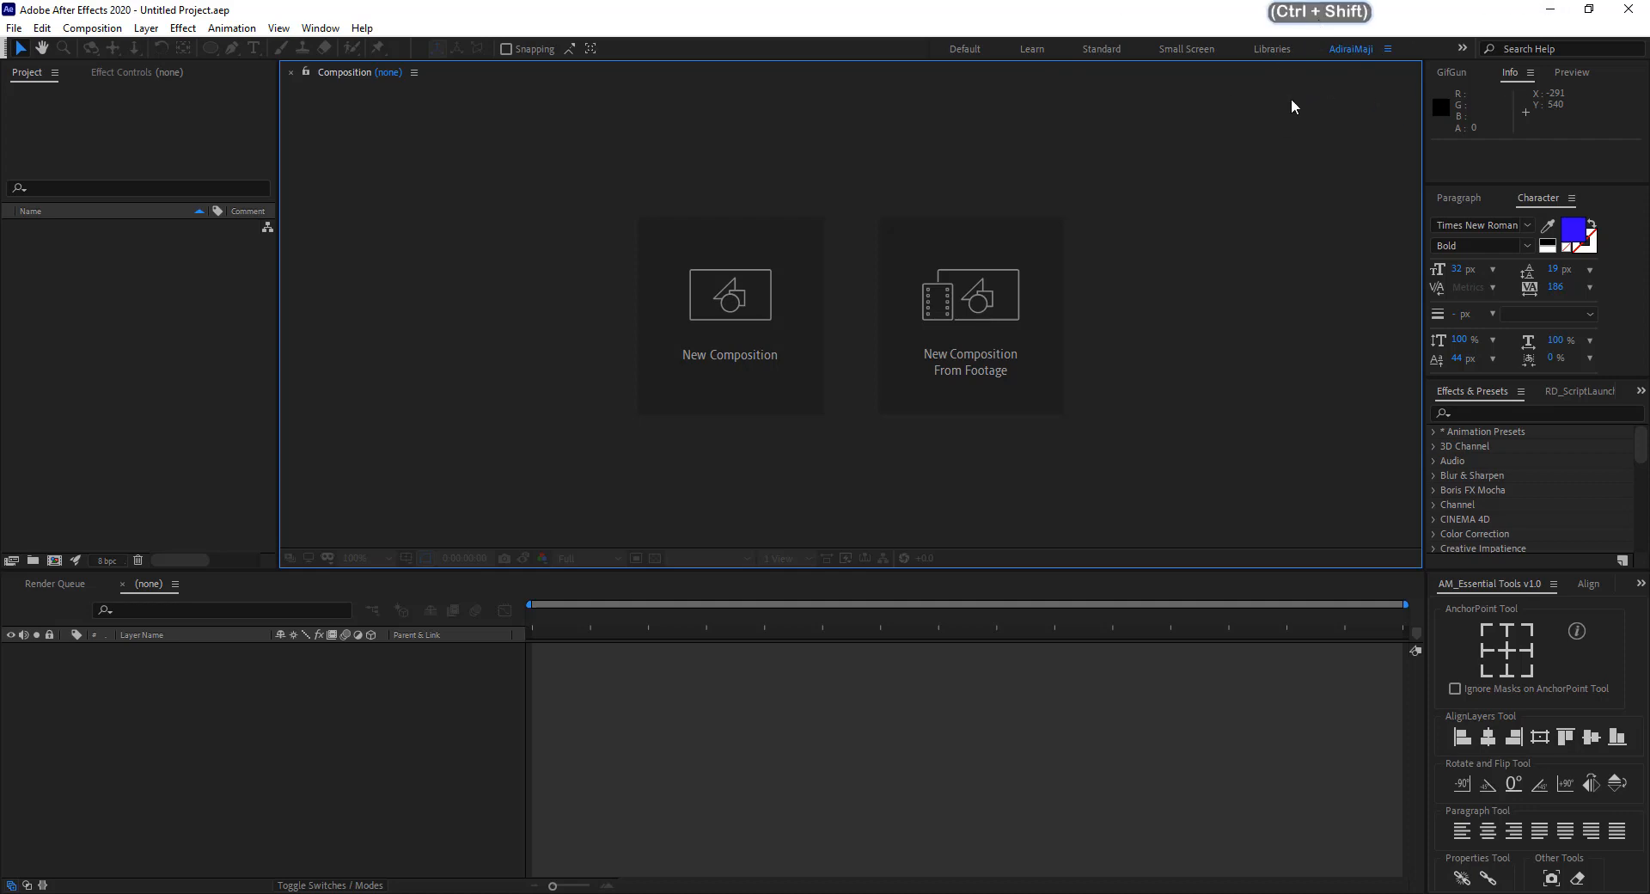
key("a")
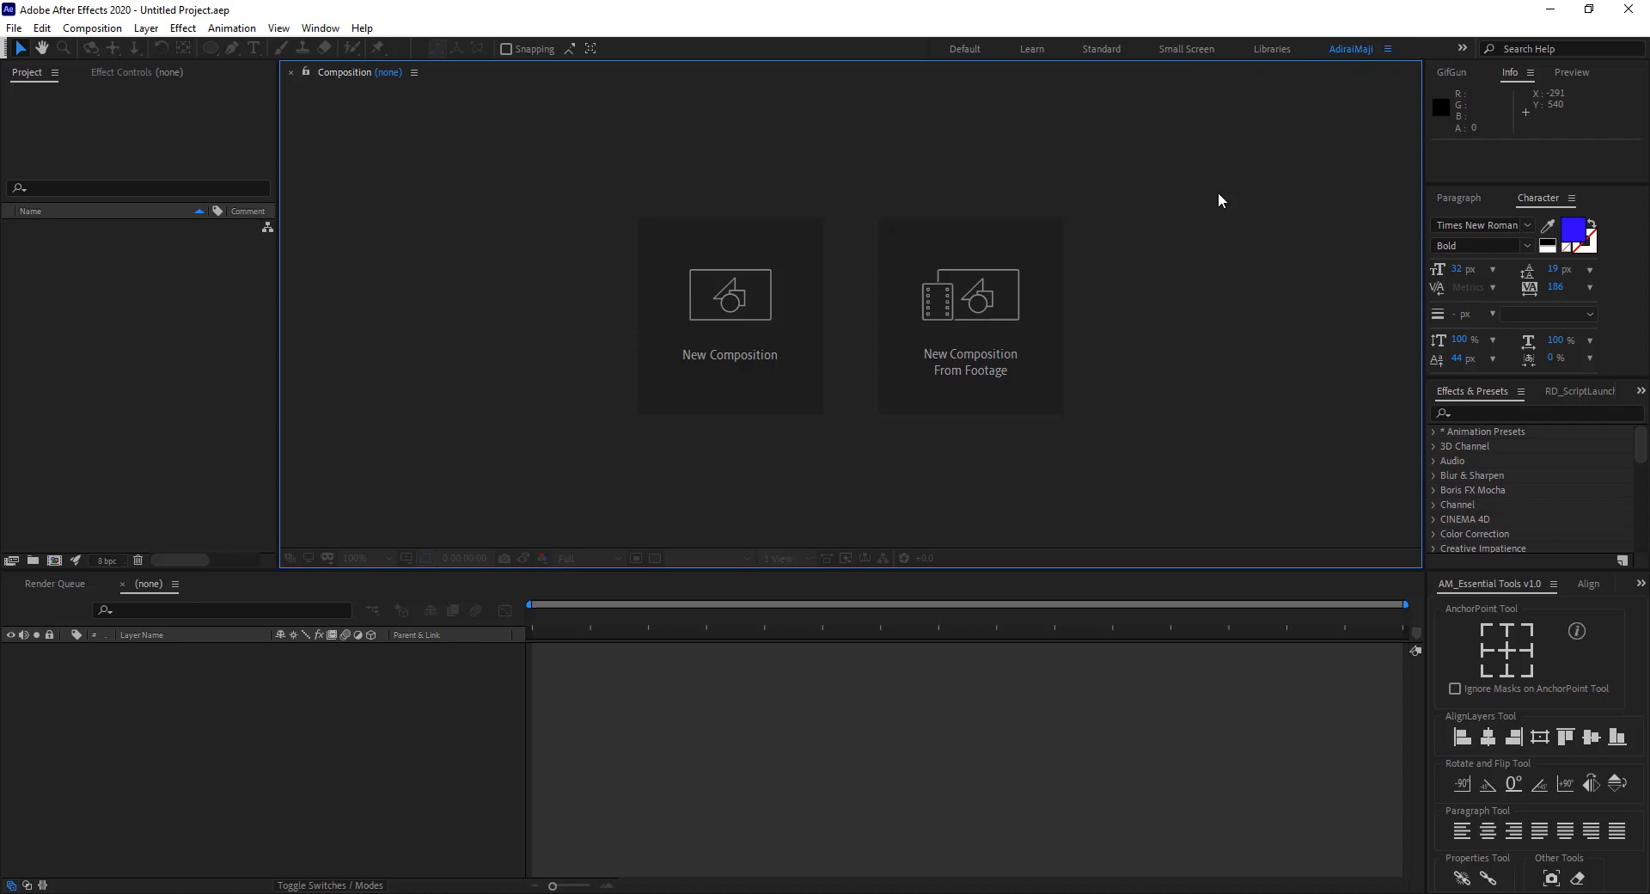
key("ctrl+alt+shift")
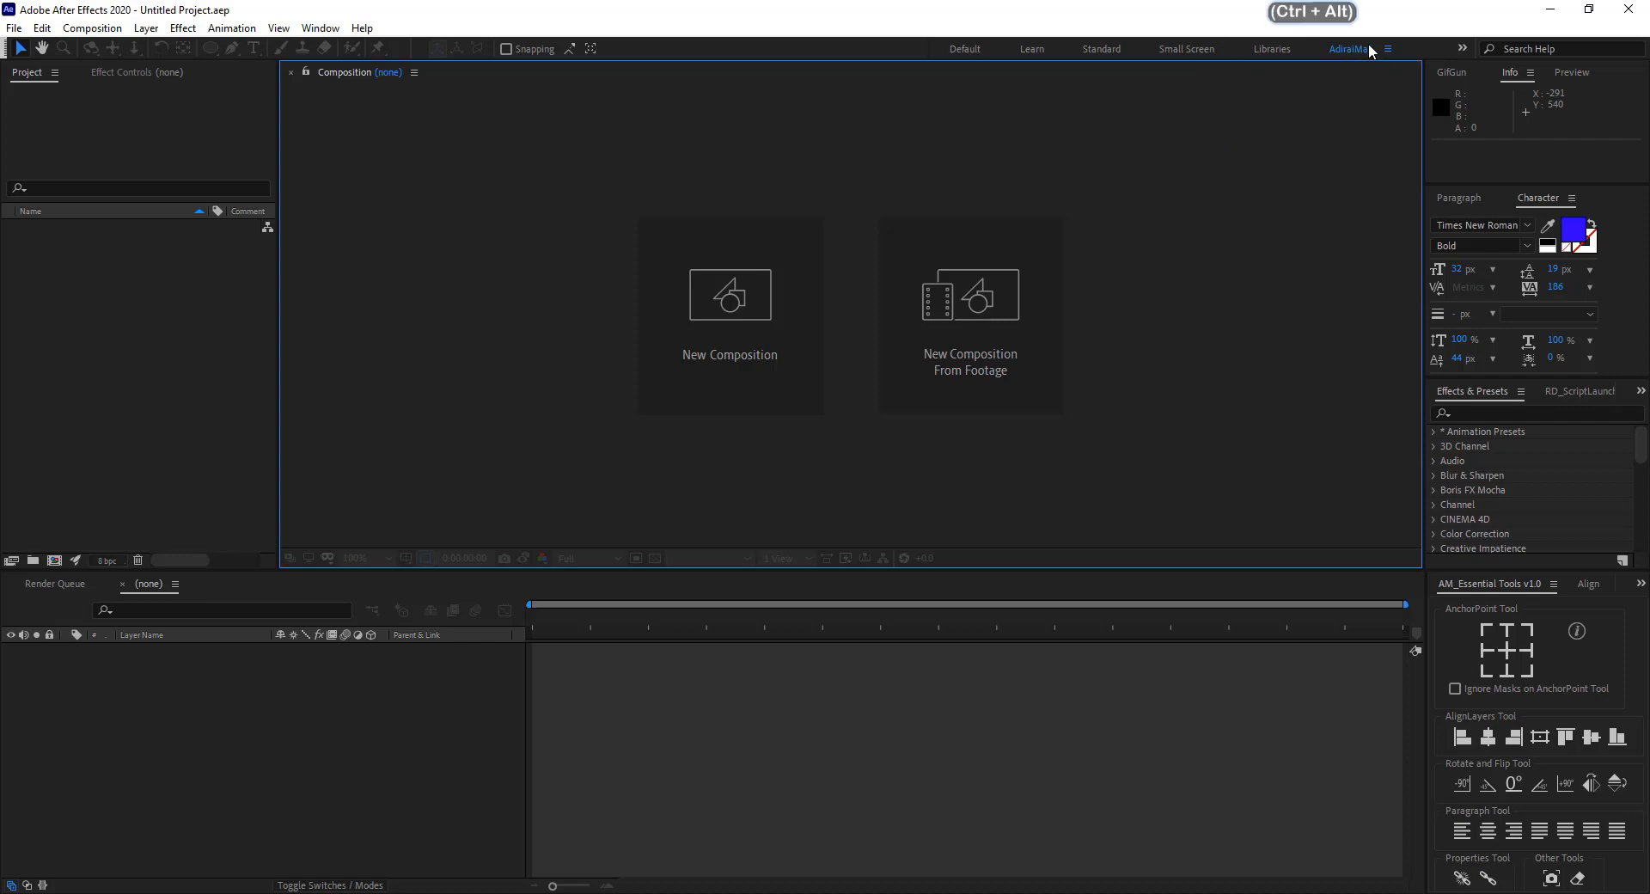
left_click(1267, 125, "ctrl+alt+shift")
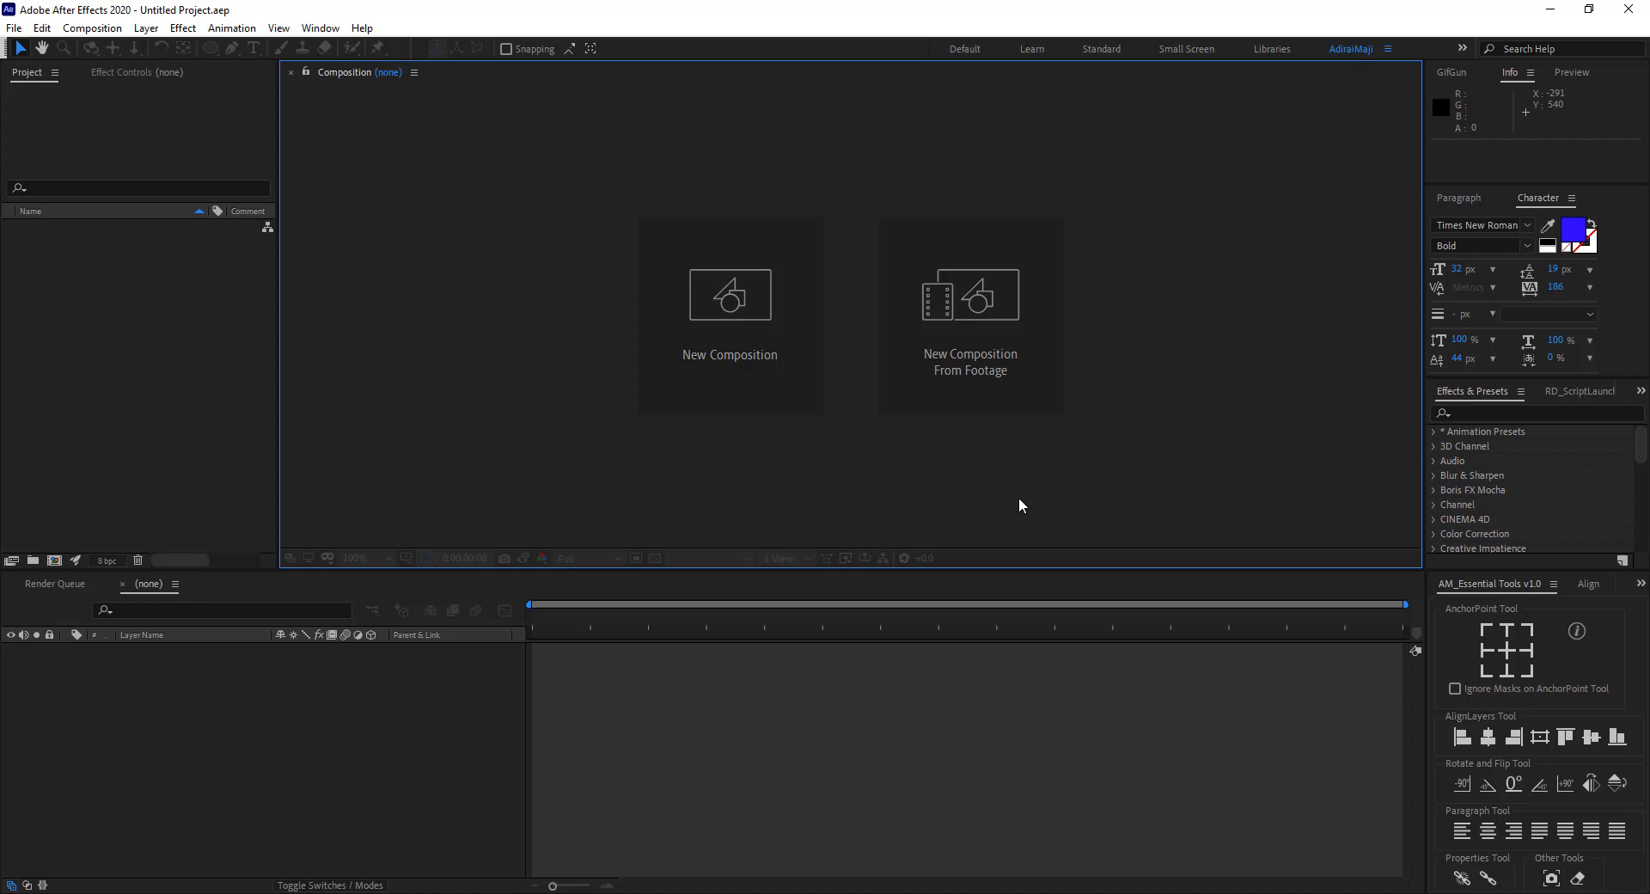
Create a new 1280 x 720 composition named Whateveryouwant.
left_click(770, 372)
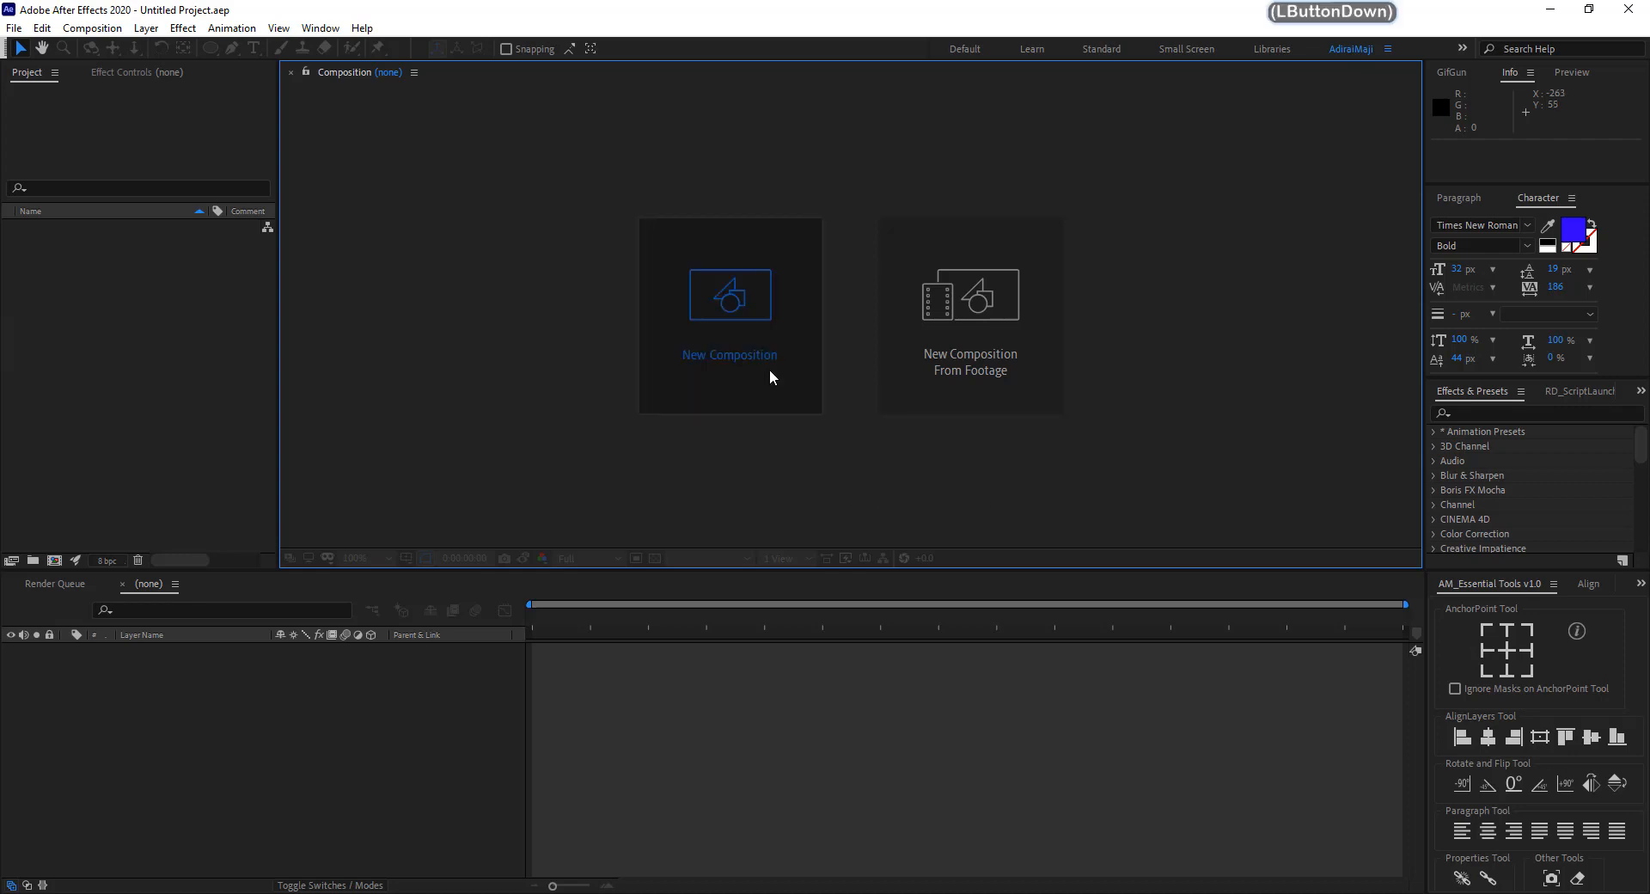
type("Whateve")
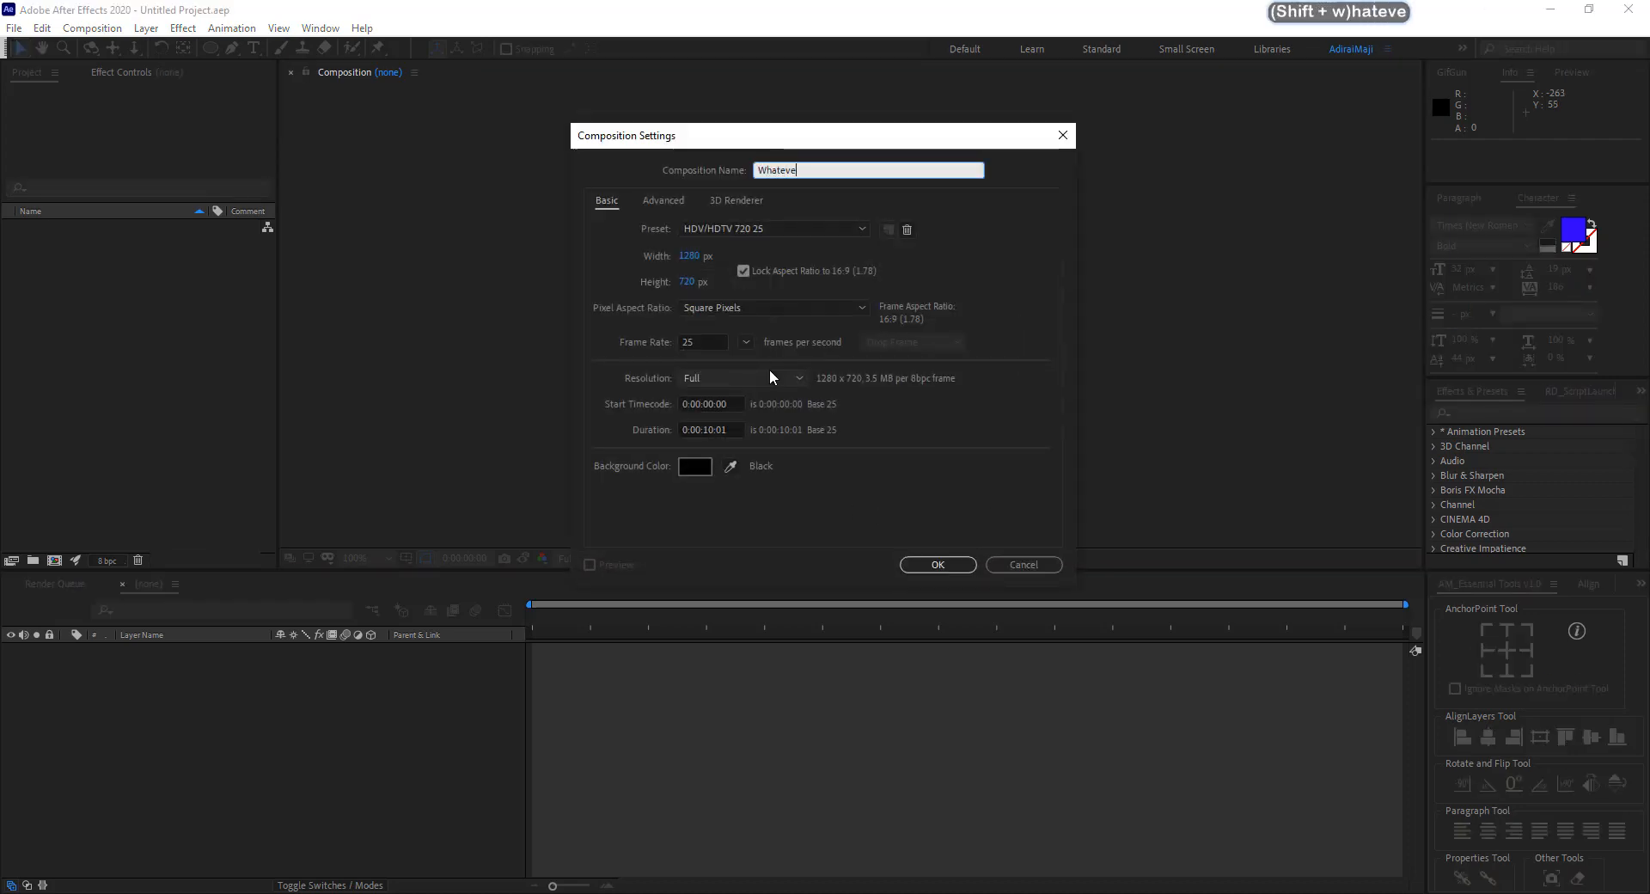
type("ryouwatn")
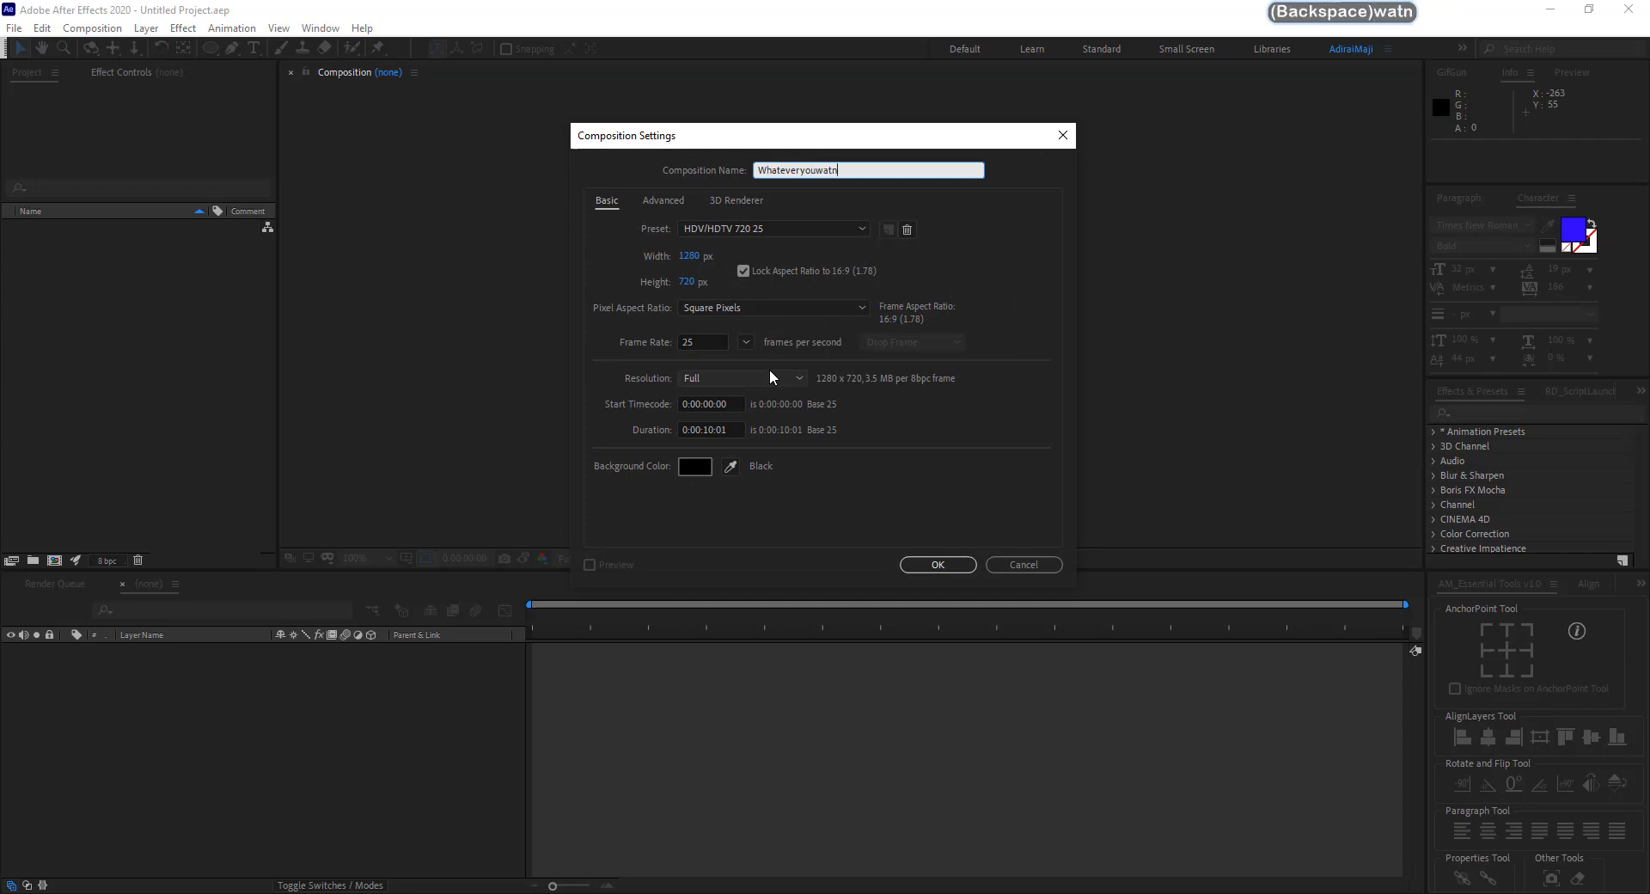
key("BackSpace")
key("BackSpace")
type("nt")
key("BackSpace")
key("BackSpace")
type("nt")
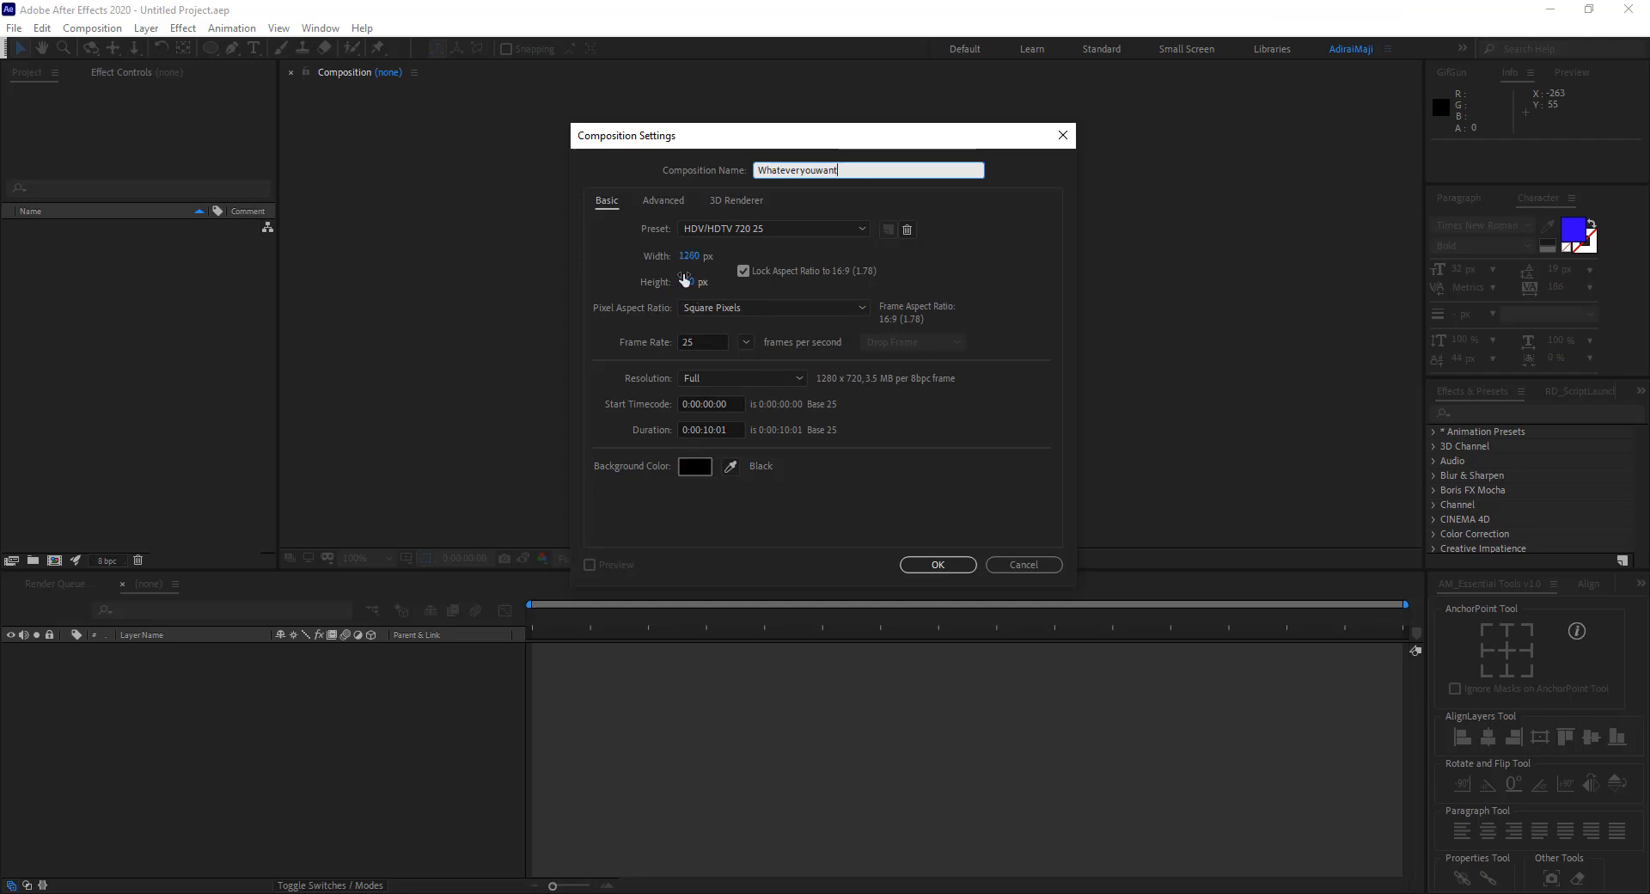
left_click(935, 569)
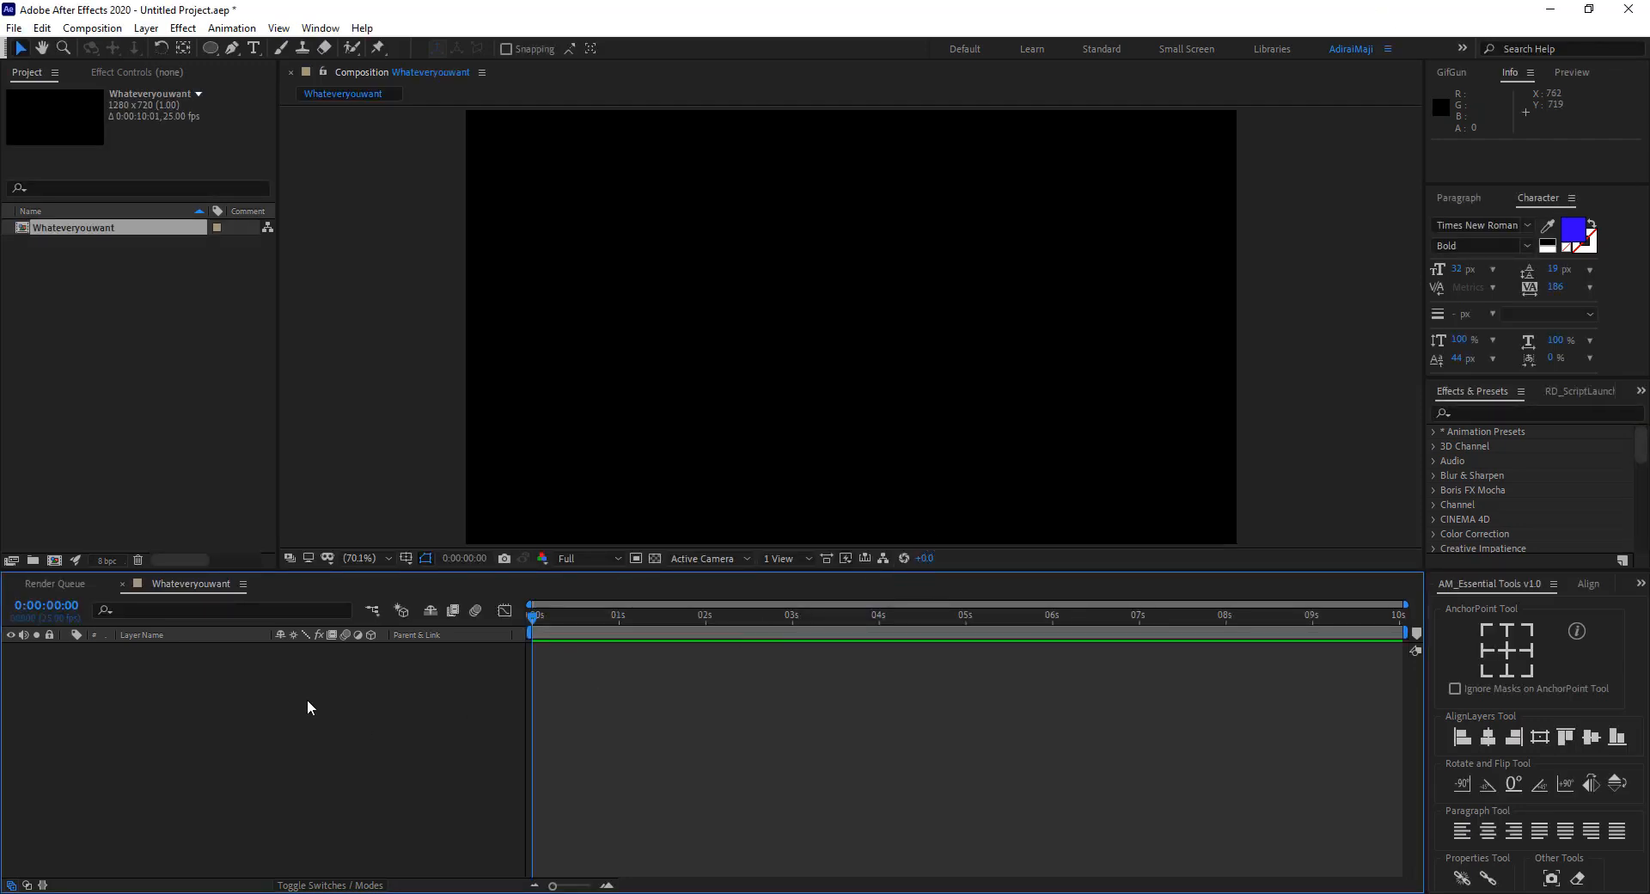
Add a text layer reading WHATEVERYOUWANT in Times New Roman Bold to the composition.
left_click(254, 49)
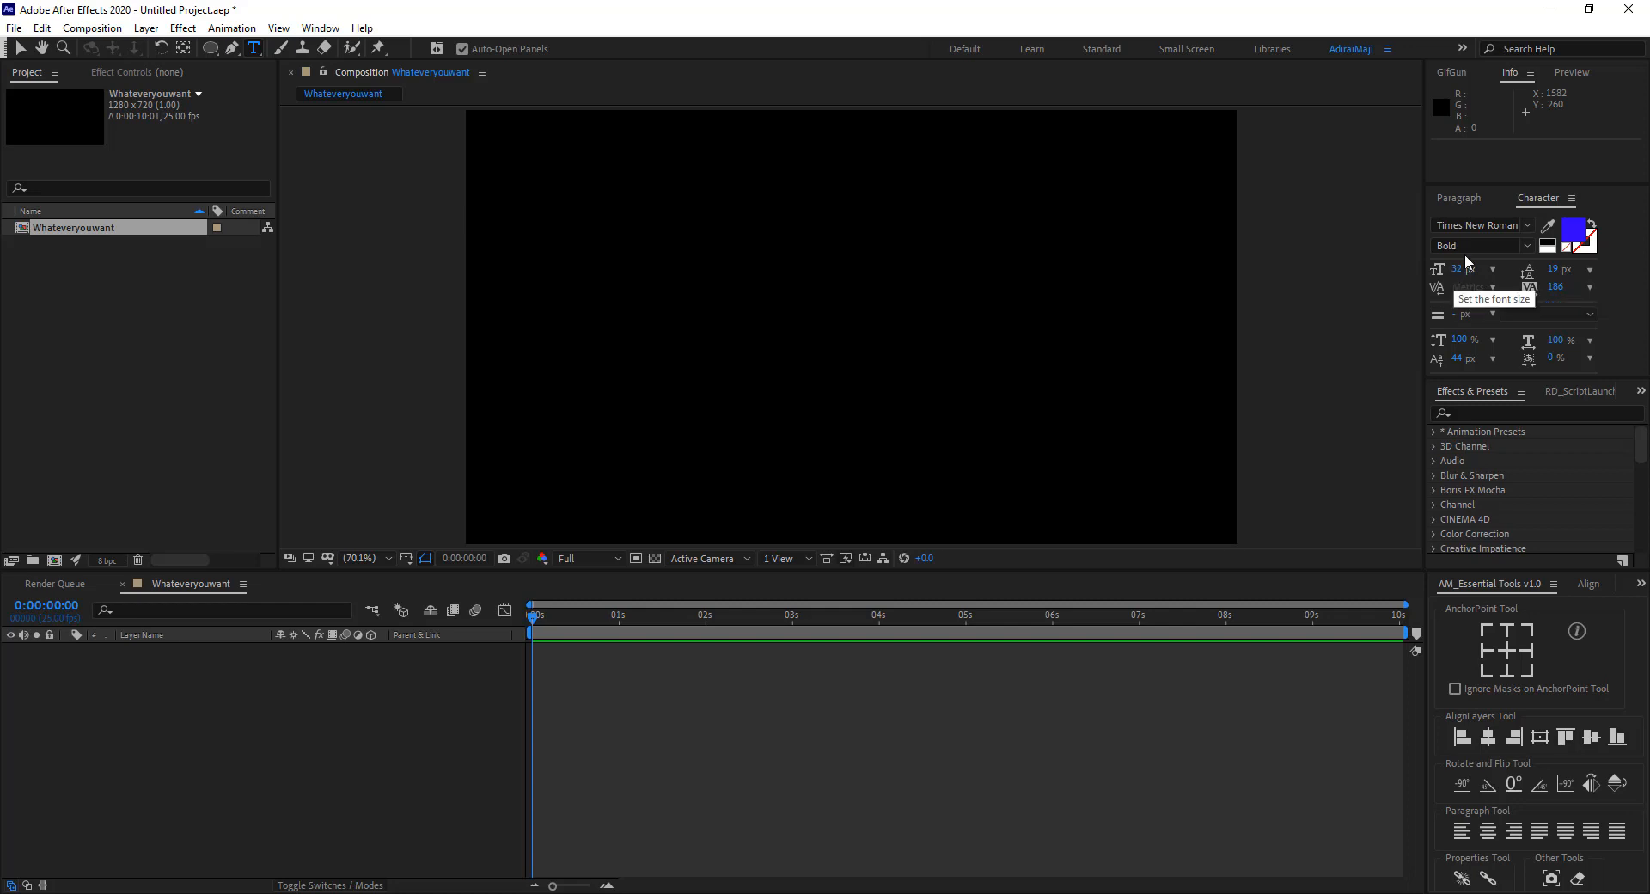
left_click(1468, 227)
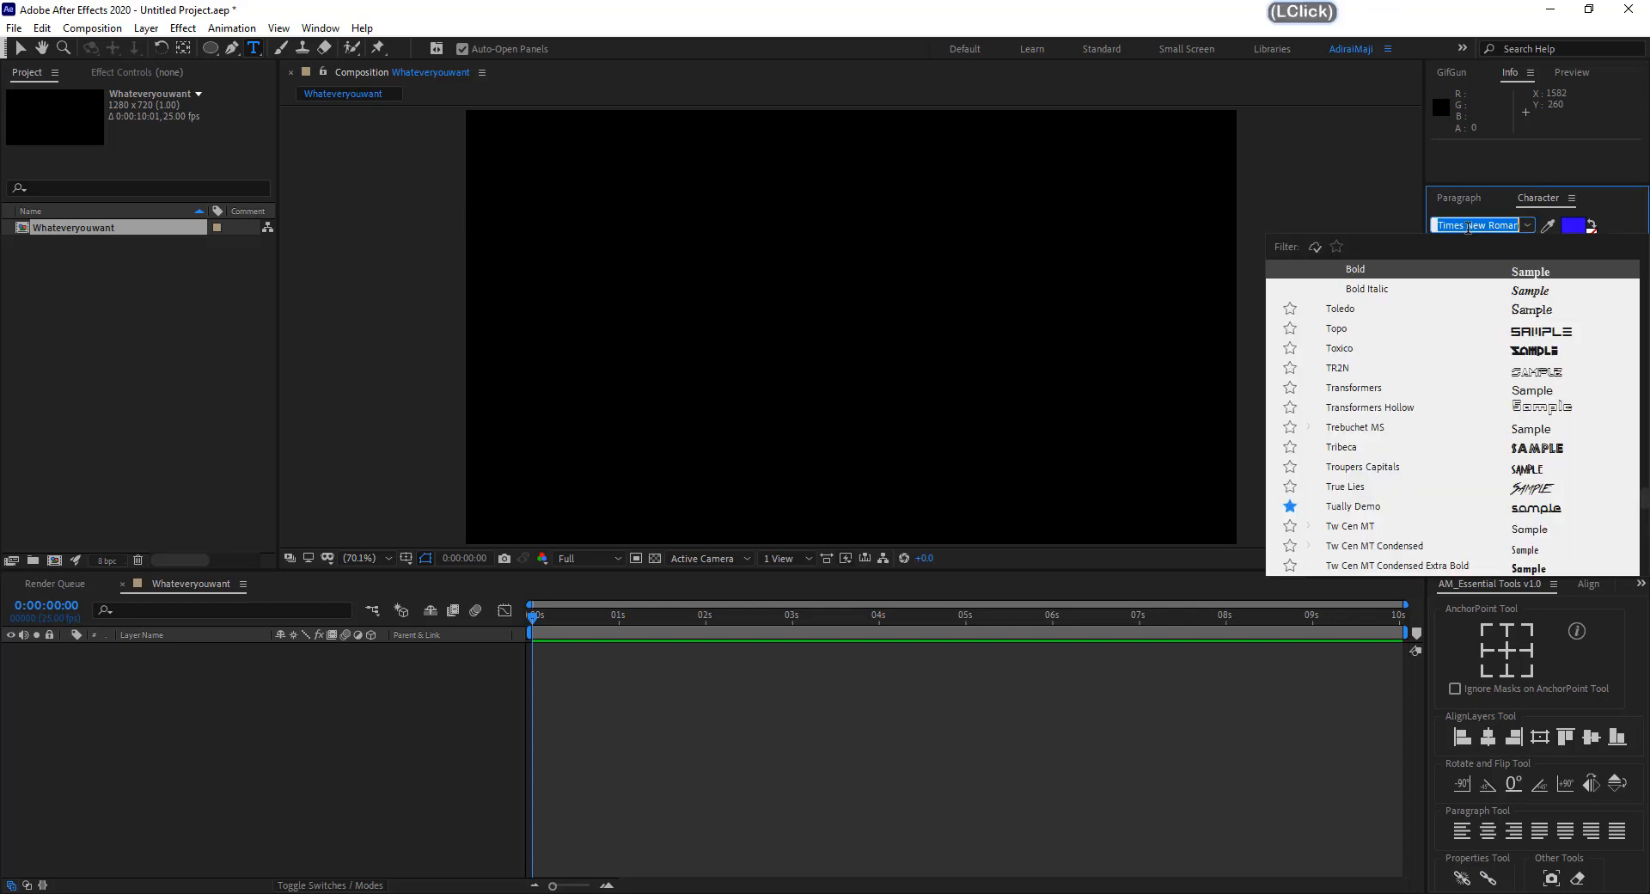
left_click(1529, 228)
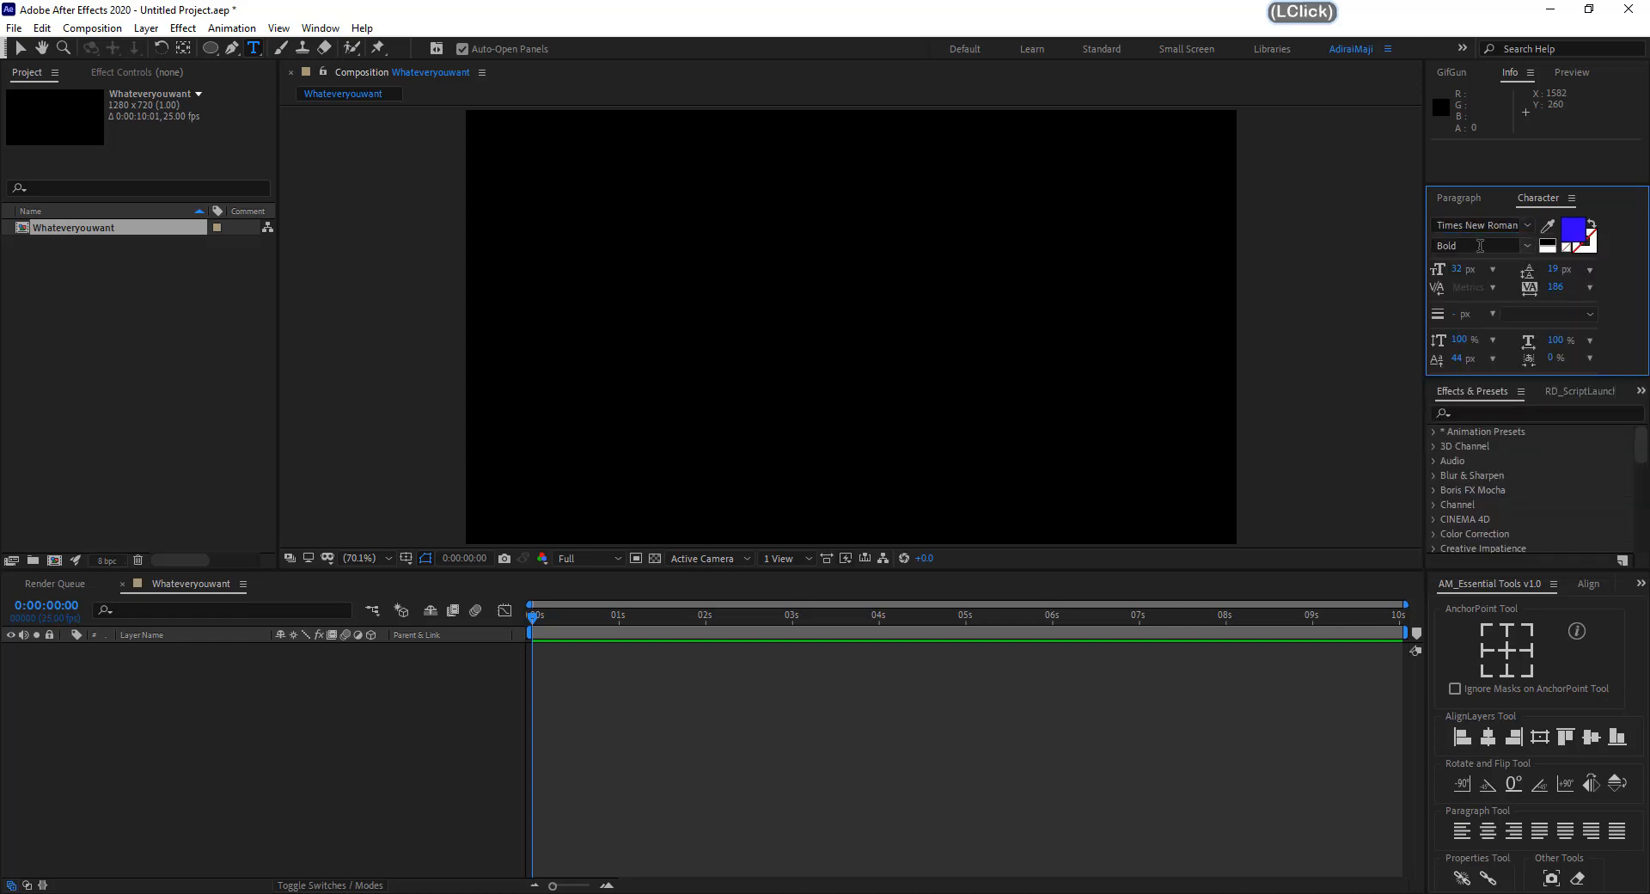
left_click(609, 315)
type("W")
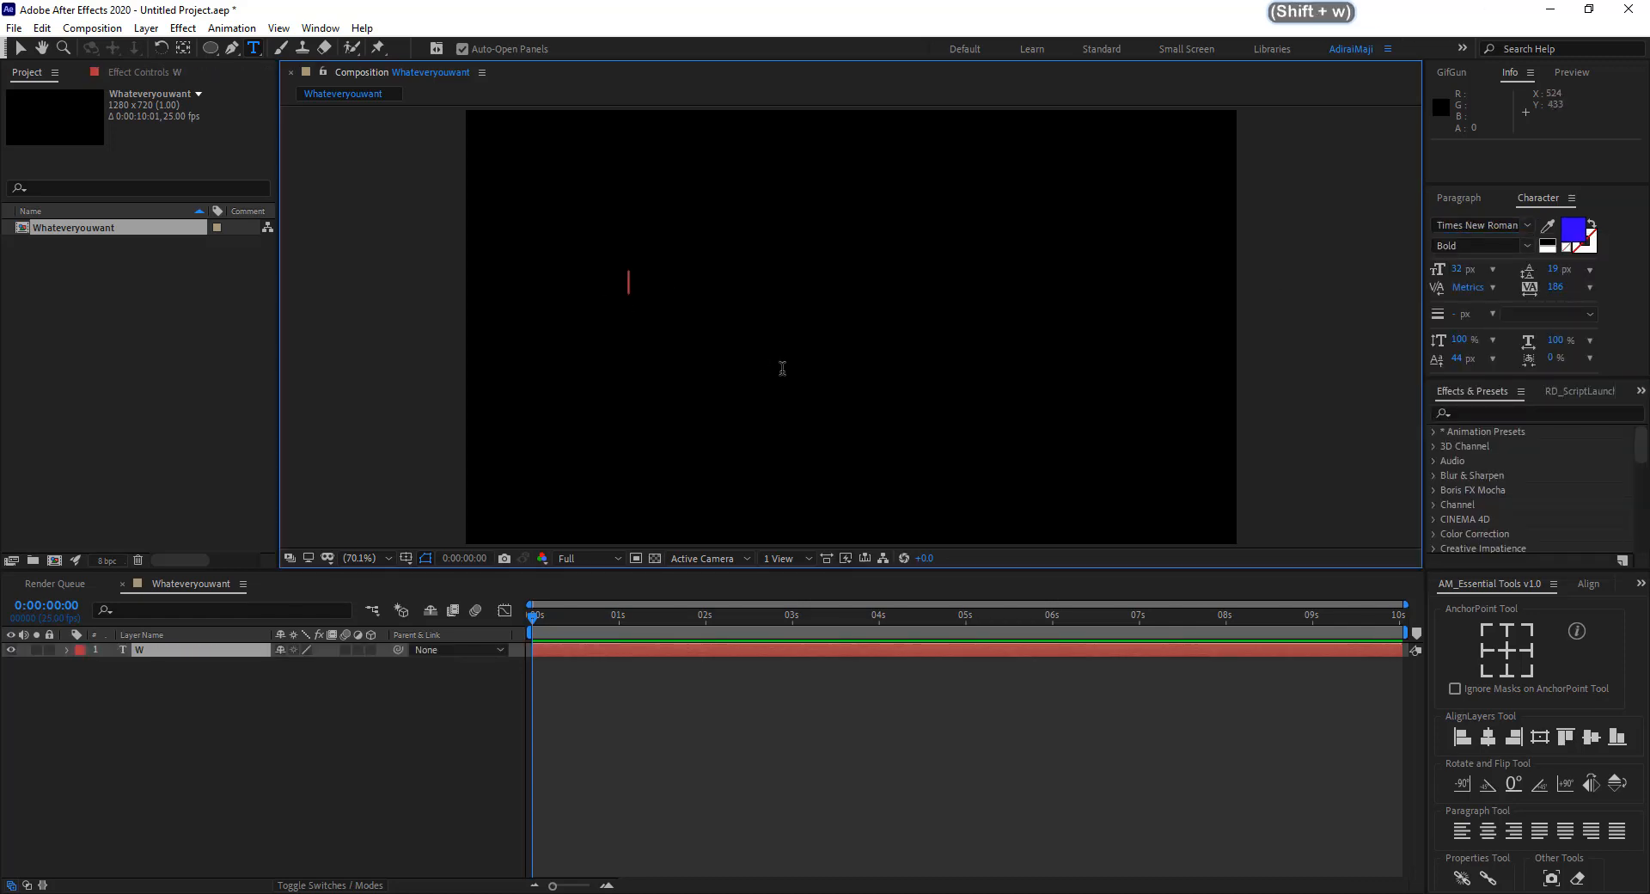
type("HATEVERYOUWANT")
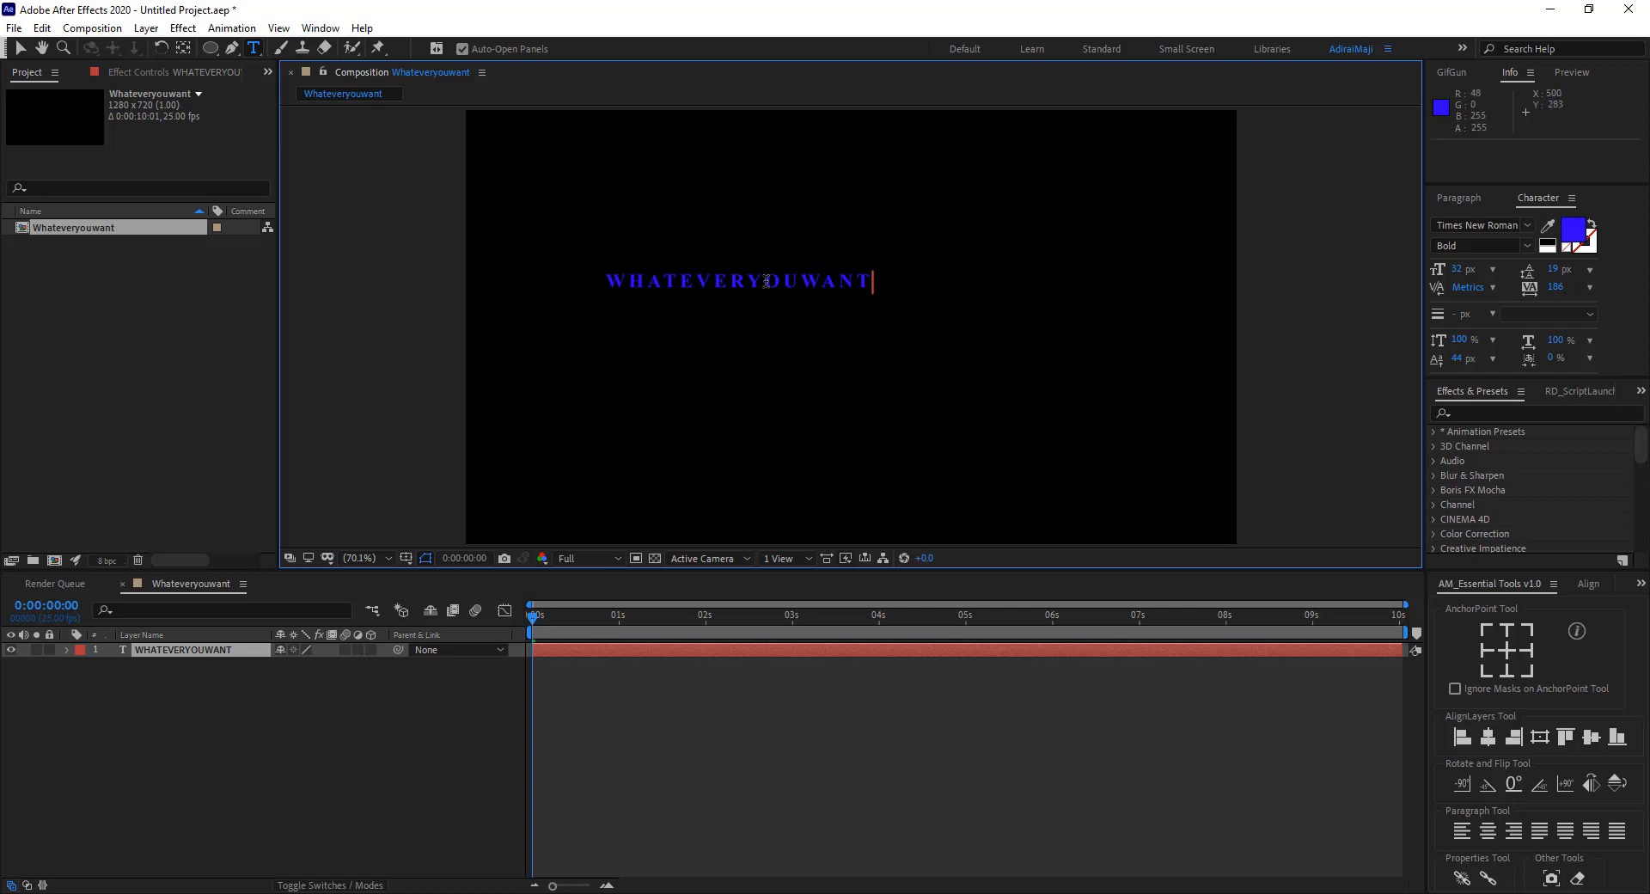
Centre the text layer's anchor point within the text and align the layer to the centre of the composition.
left_click(179, 648)
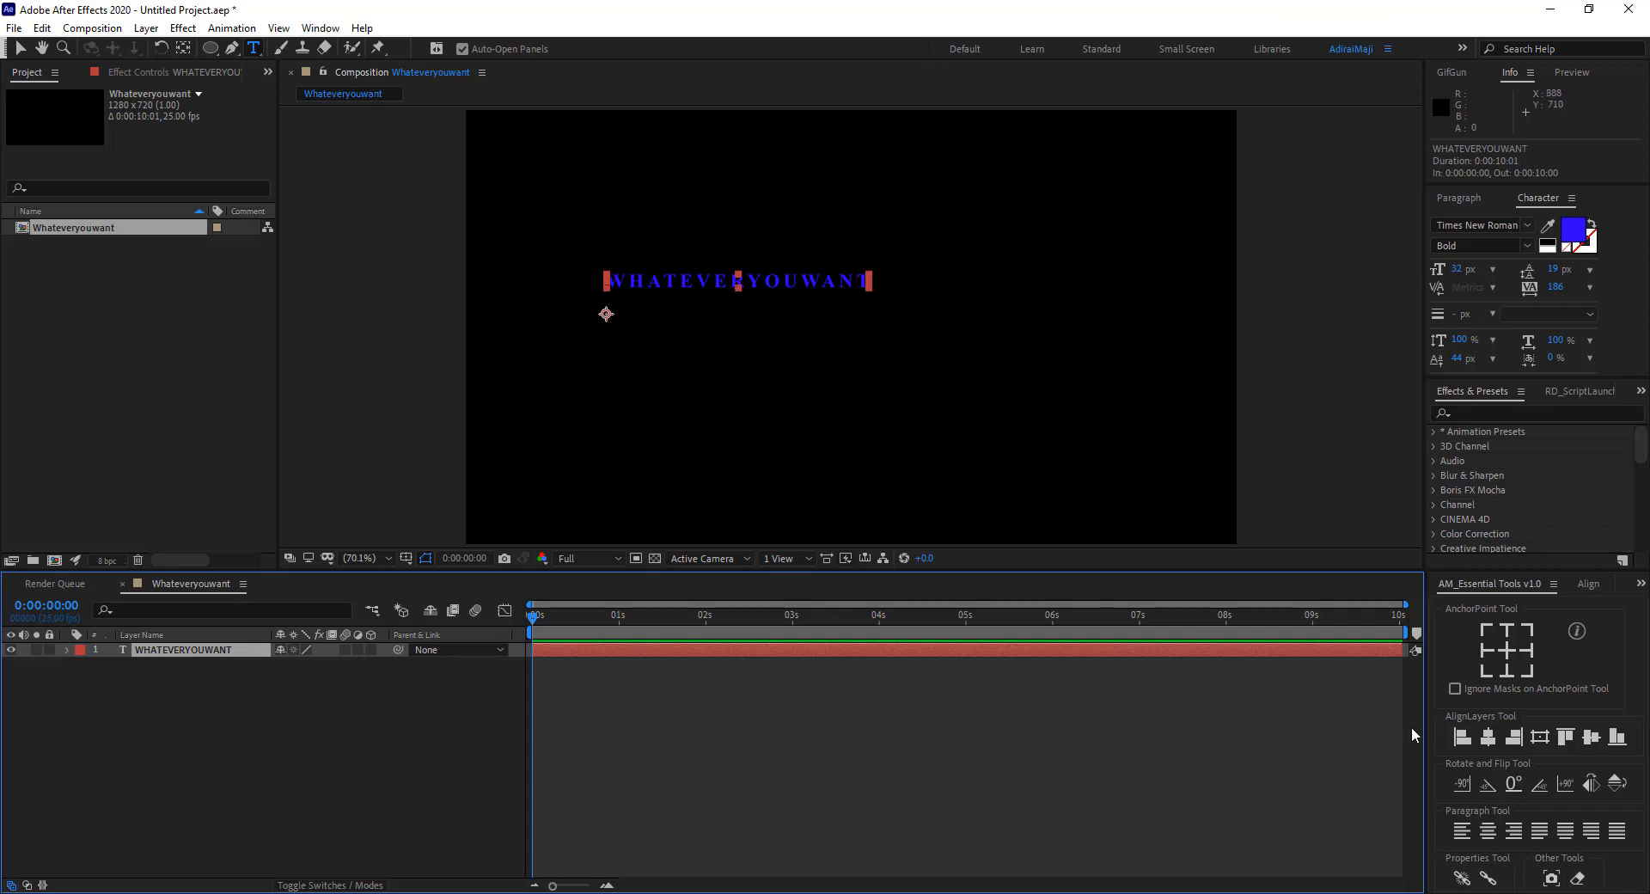
left_click(1492, 581)
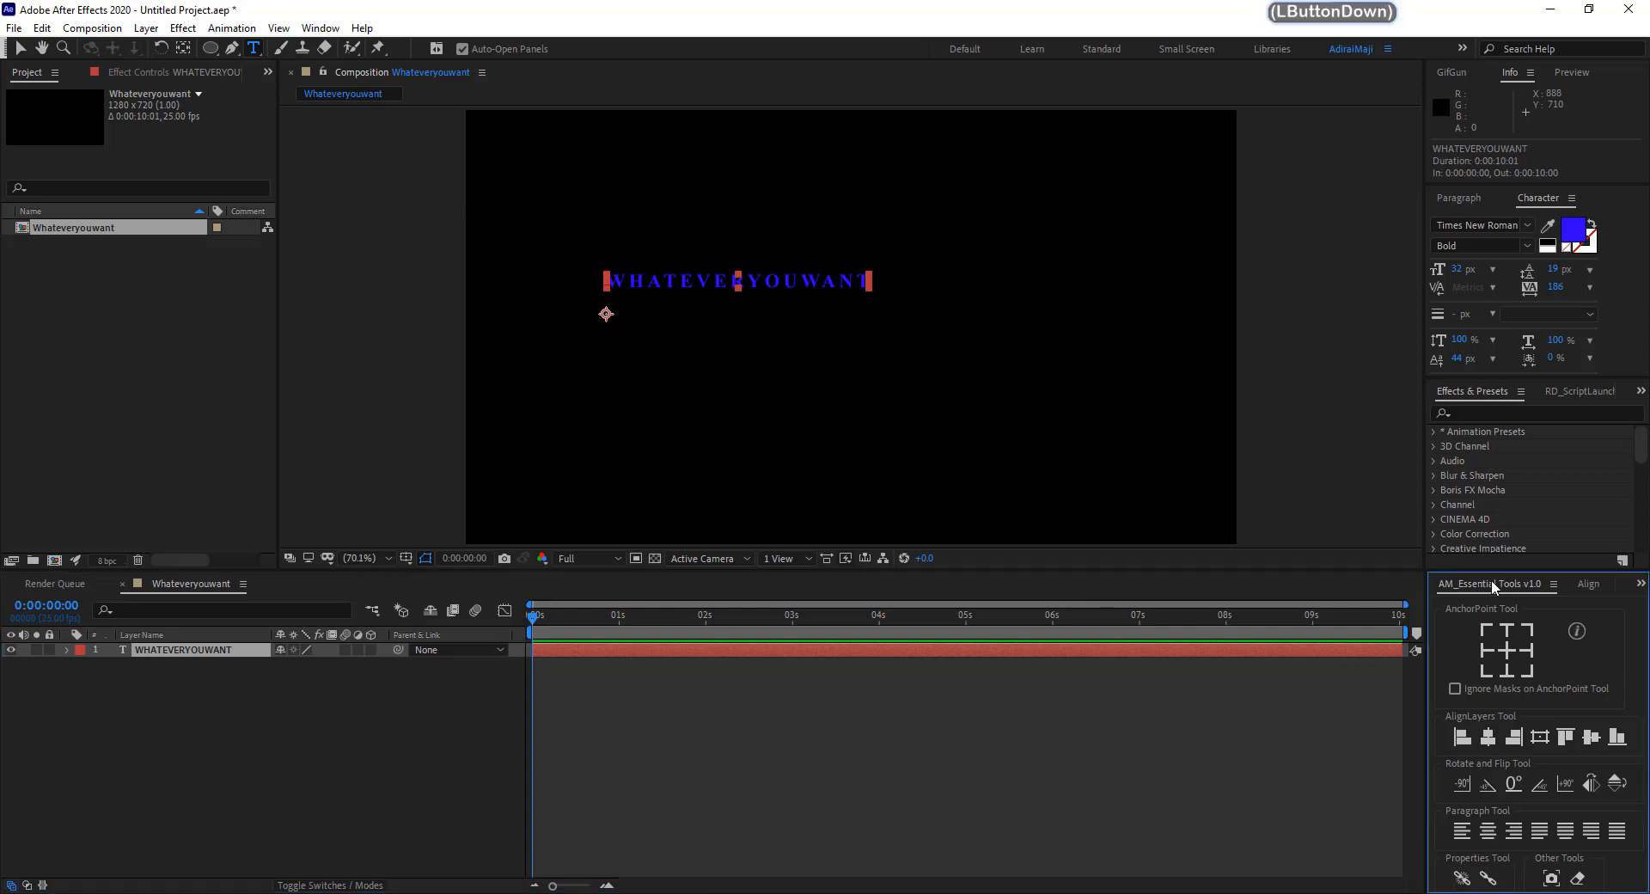
left_click(1508, 652)
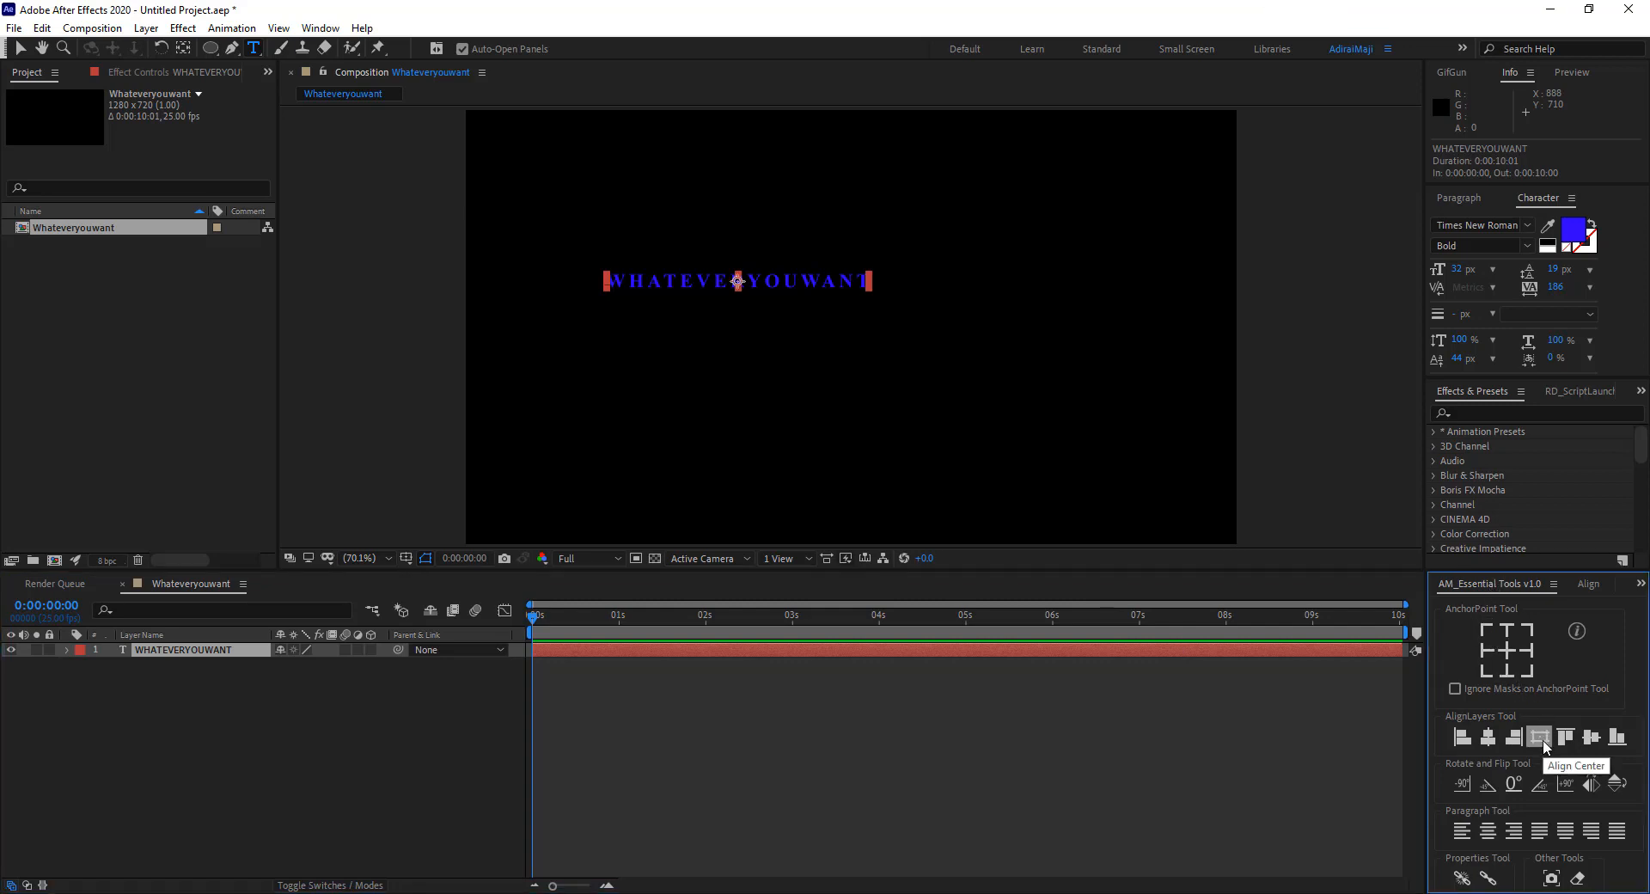
left_click(1543, 743)
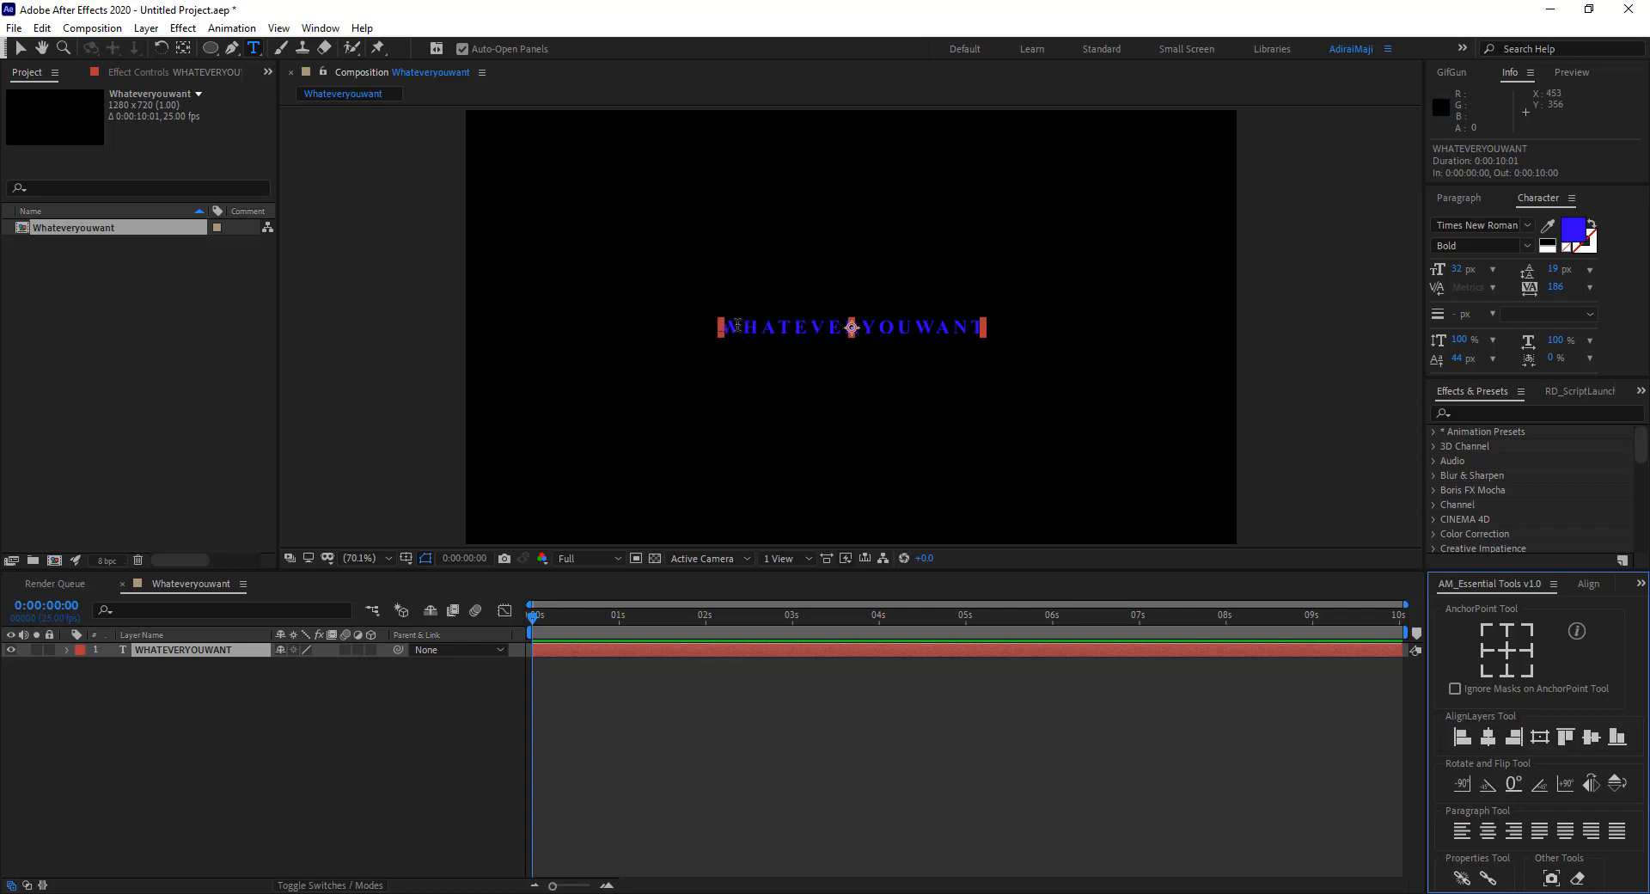
left_click_drag(736, 326, 980, 326)
left_click(715, 330)
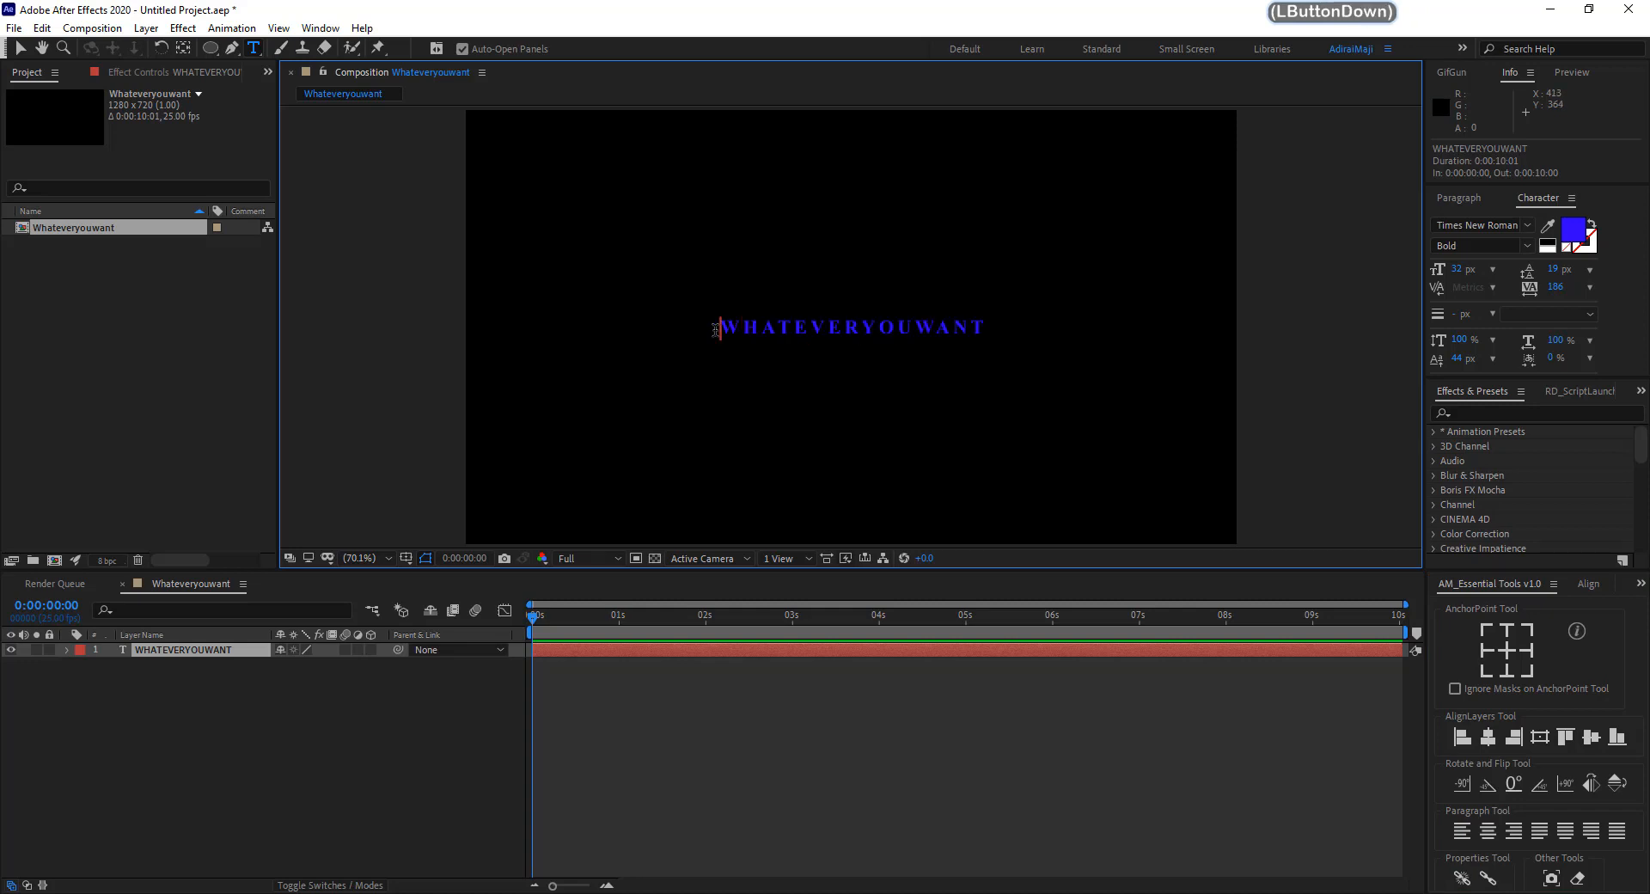
left_click_drag(811, 329, 984, 325)
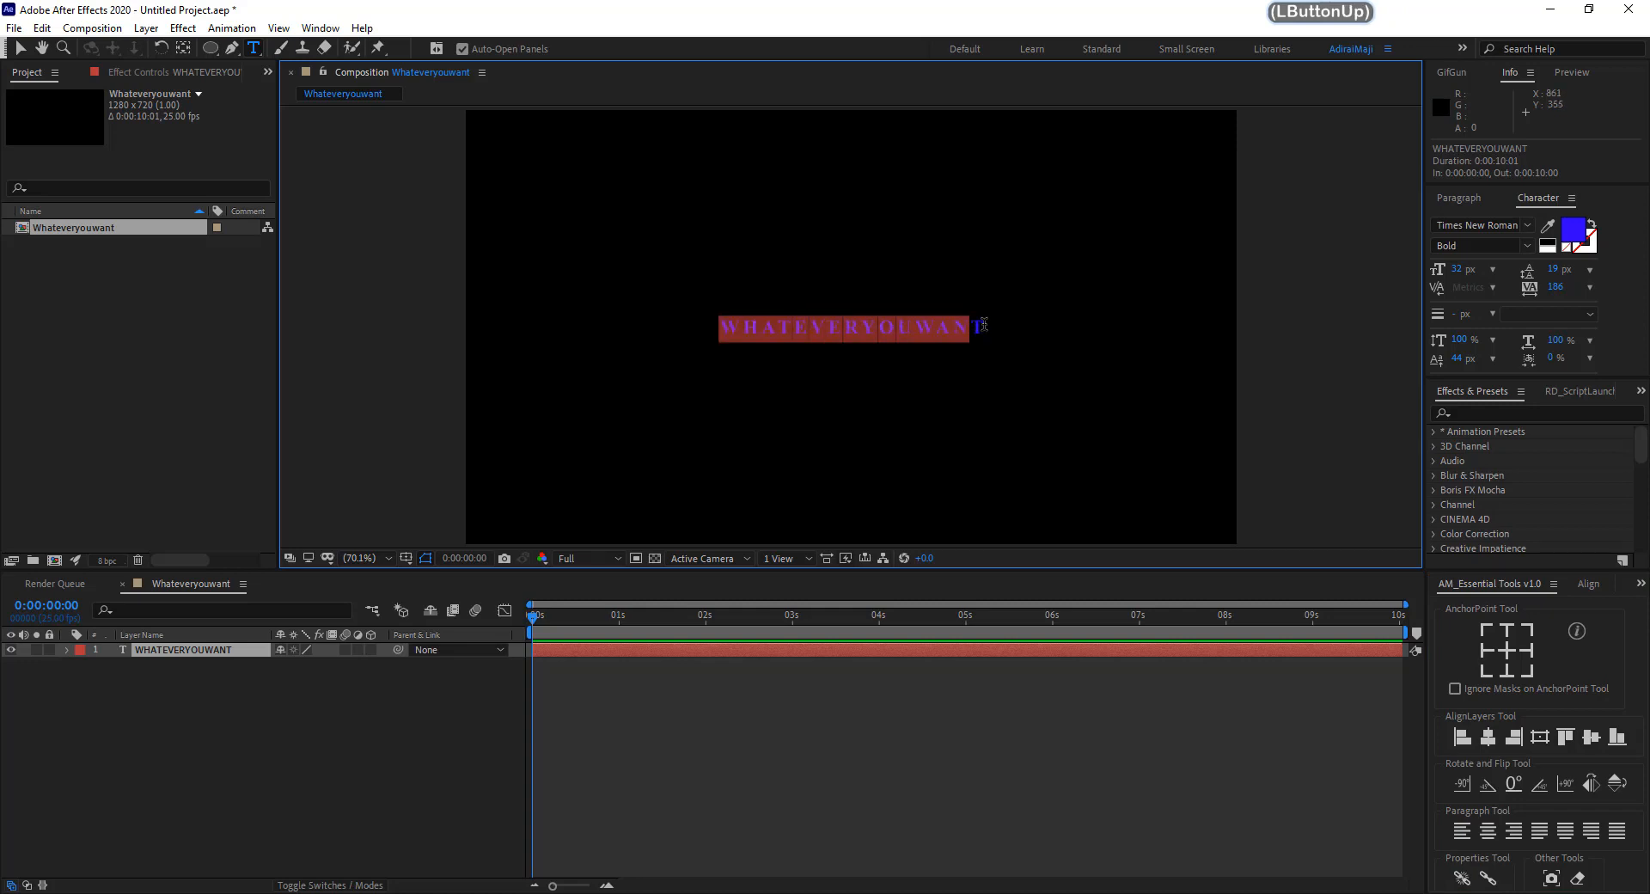
left_click(784, 330)
left_click_drag(789, 327, 730, 328)
left_click(708, 327)
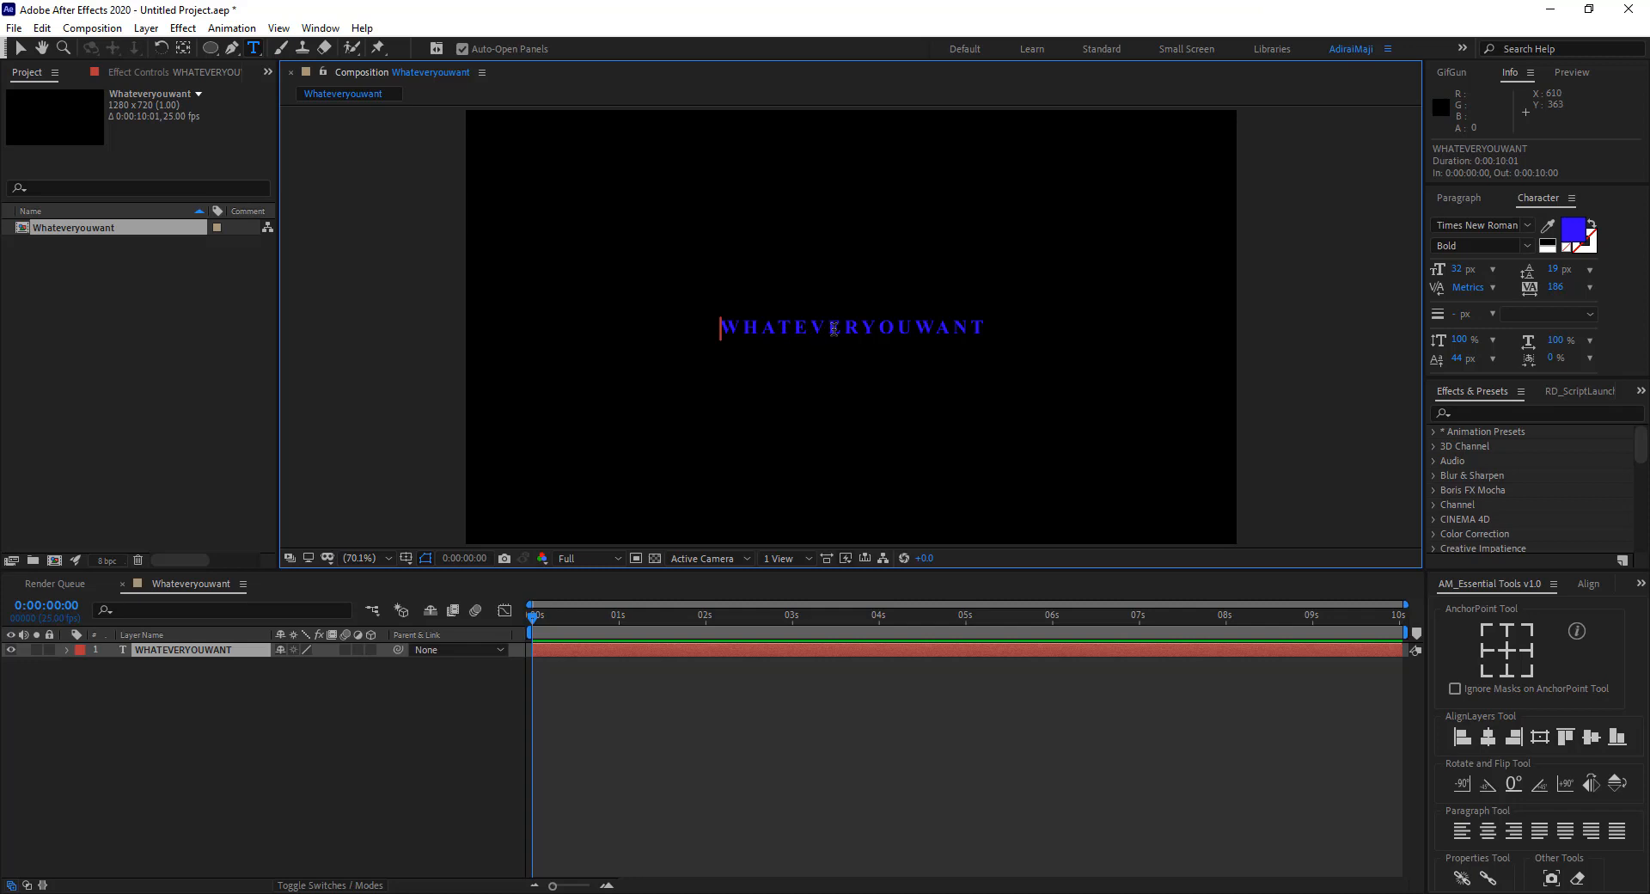
Draw a perfectly circular mask on the text layer, centred on its anchor point and just wide enough to enclose the letters VERYO.
left_click(200, 746)
left_click(193, 650)
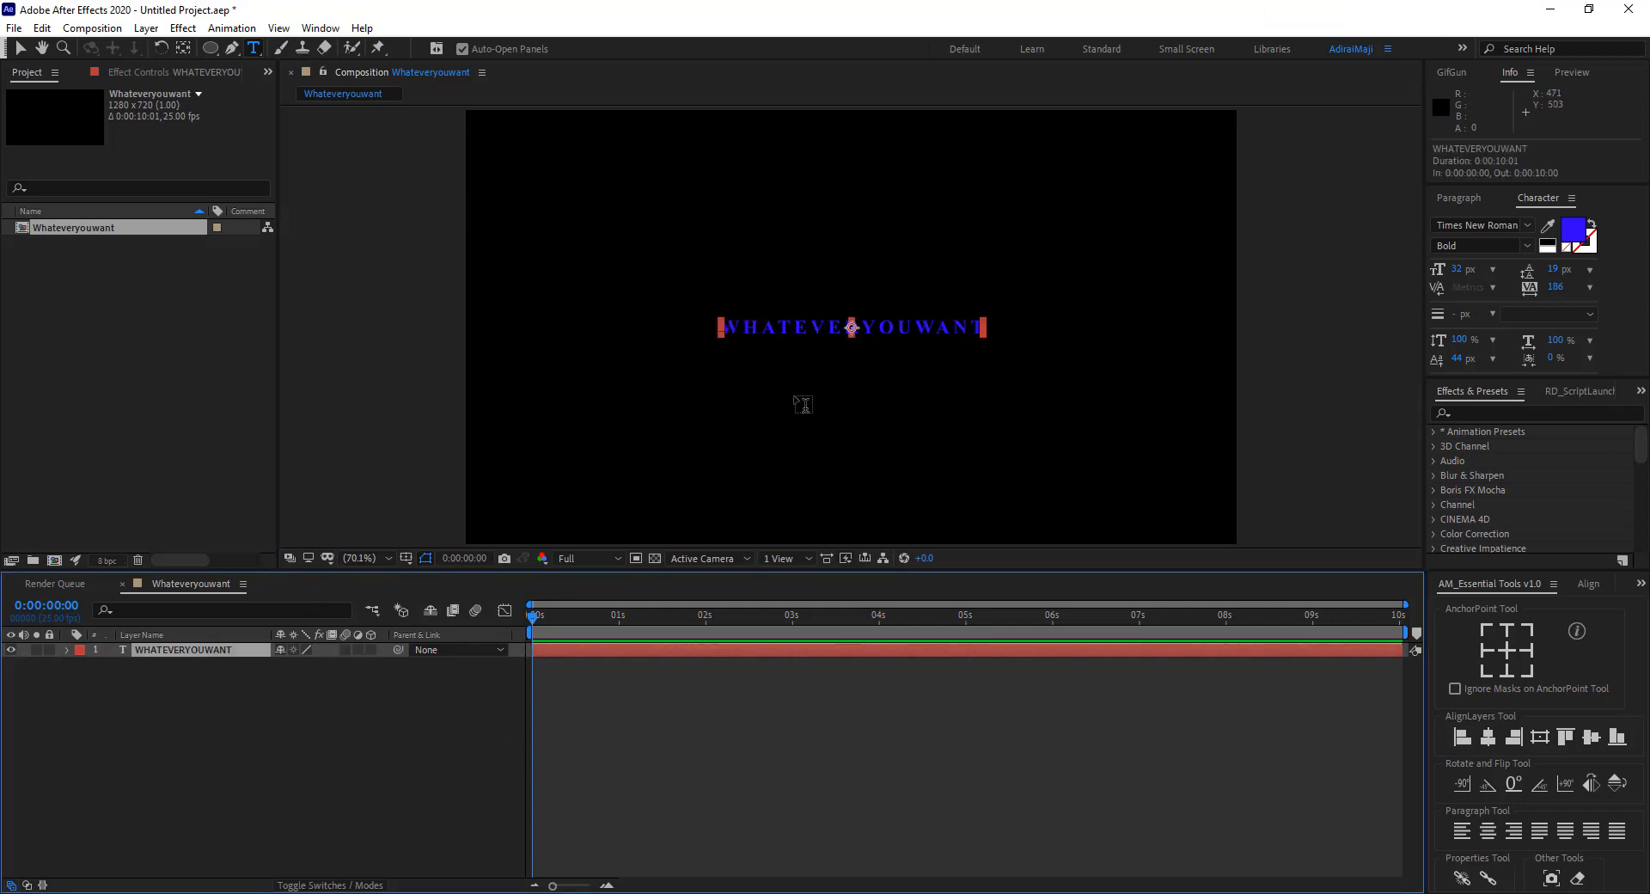
scroll(894, 361, "up", 5)
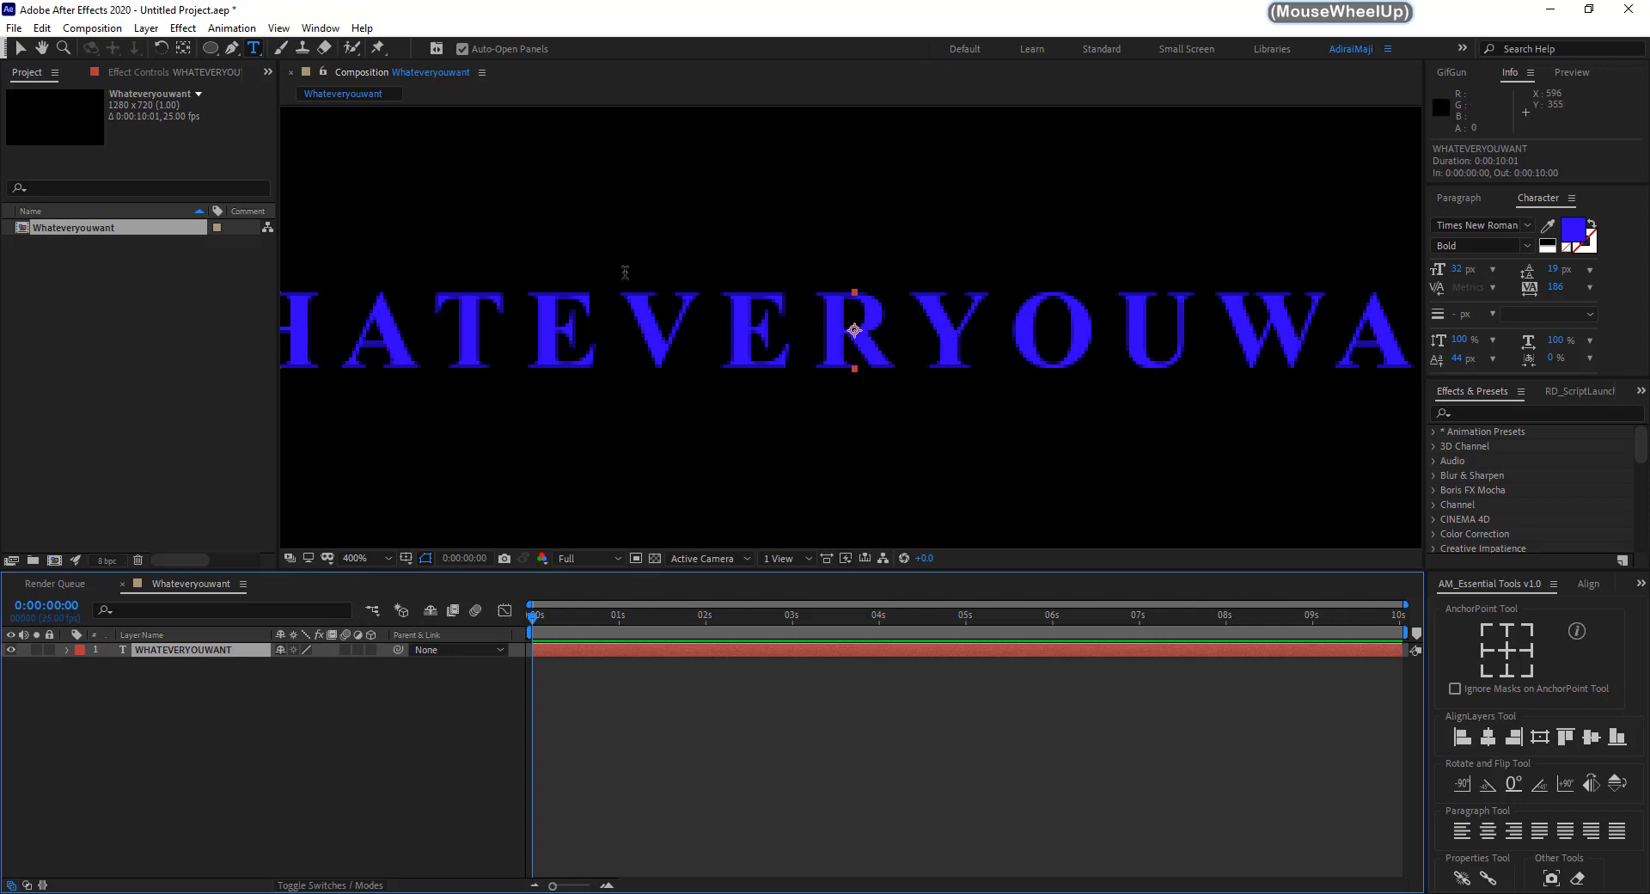
left_click(213, 50)
left_click_drag(213, 50, 279, 54)
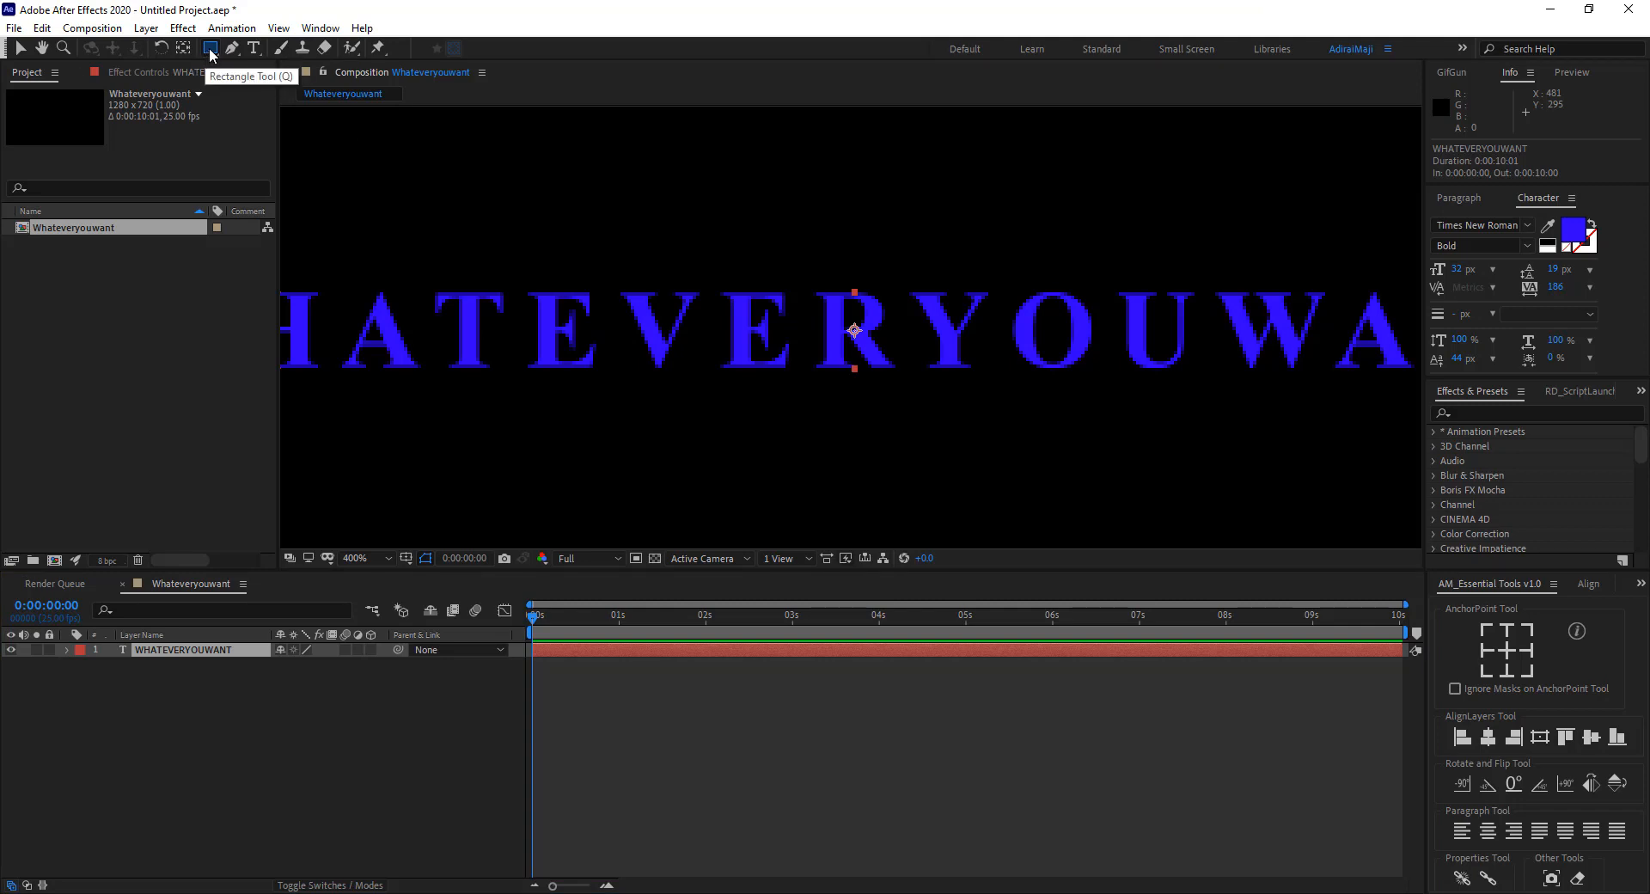
left_click_drag(211, 55, 267, 90)
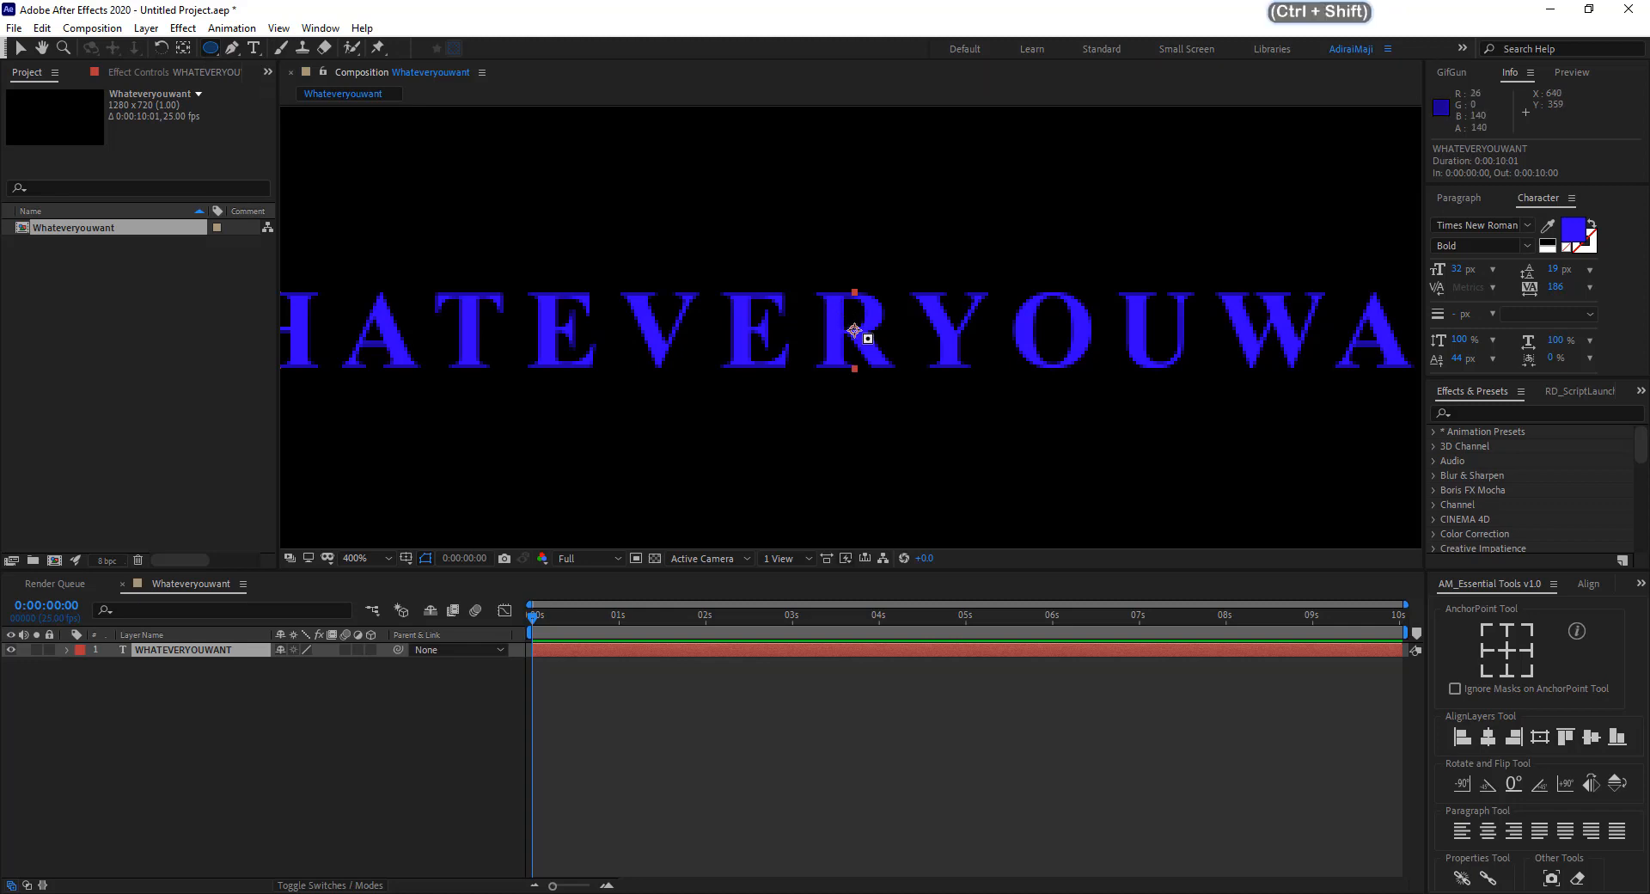
mouse_move(853, 329)
left_mouse_down()
mouse_move(959, 434)
mouse_move(1111, 532)
left_mouse_up()
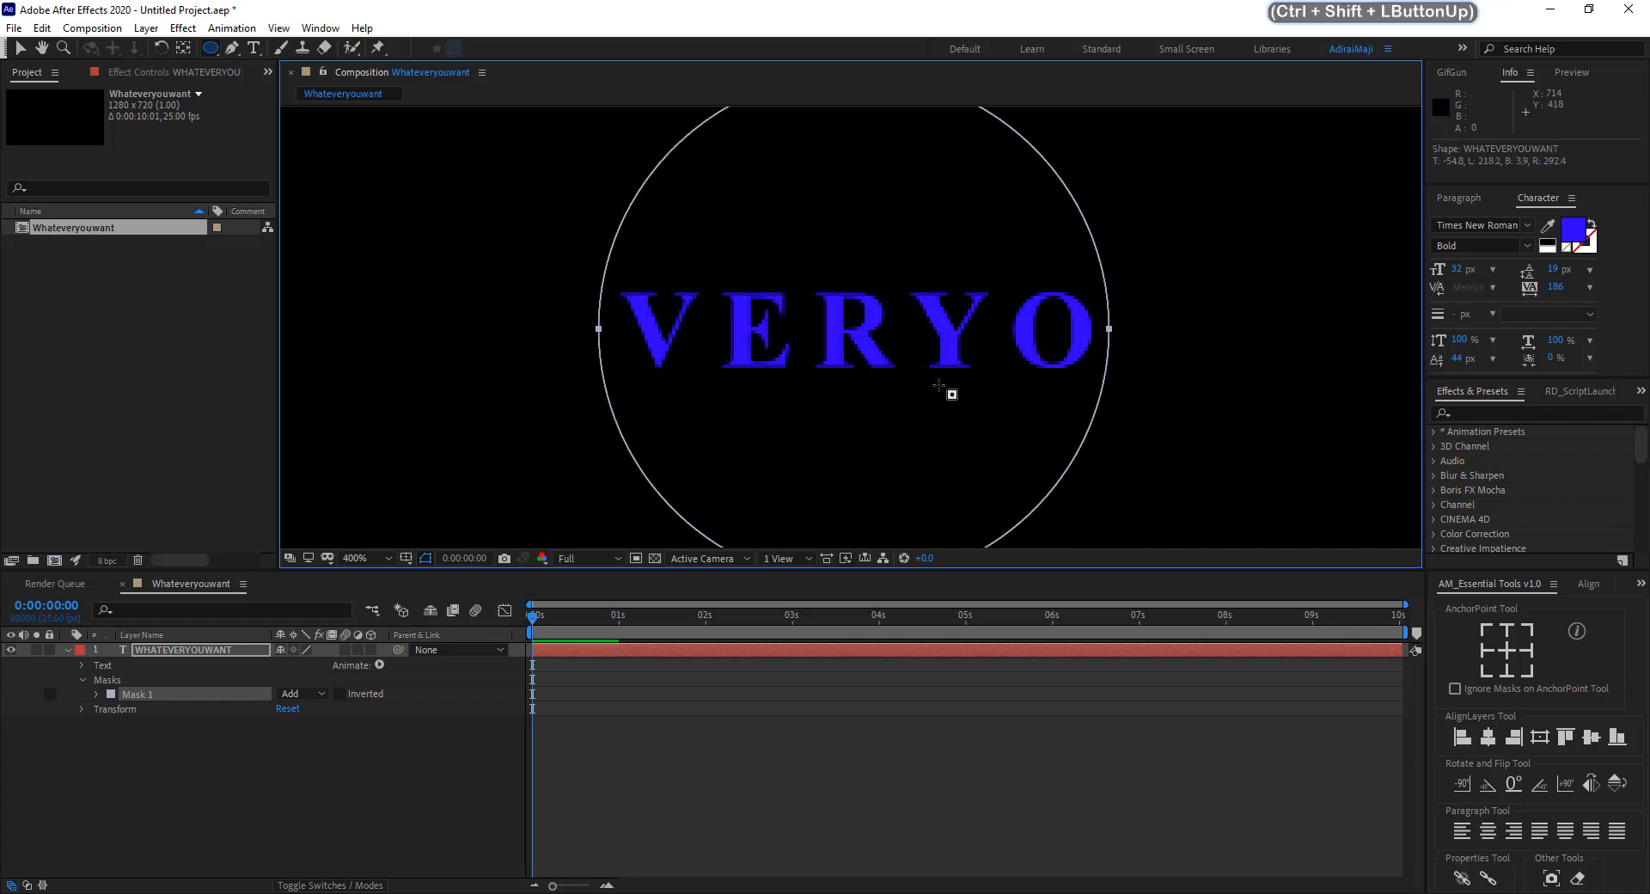
Set the mode of the text layer's circular mask to None.
scroll(950, 390, "down", 6)
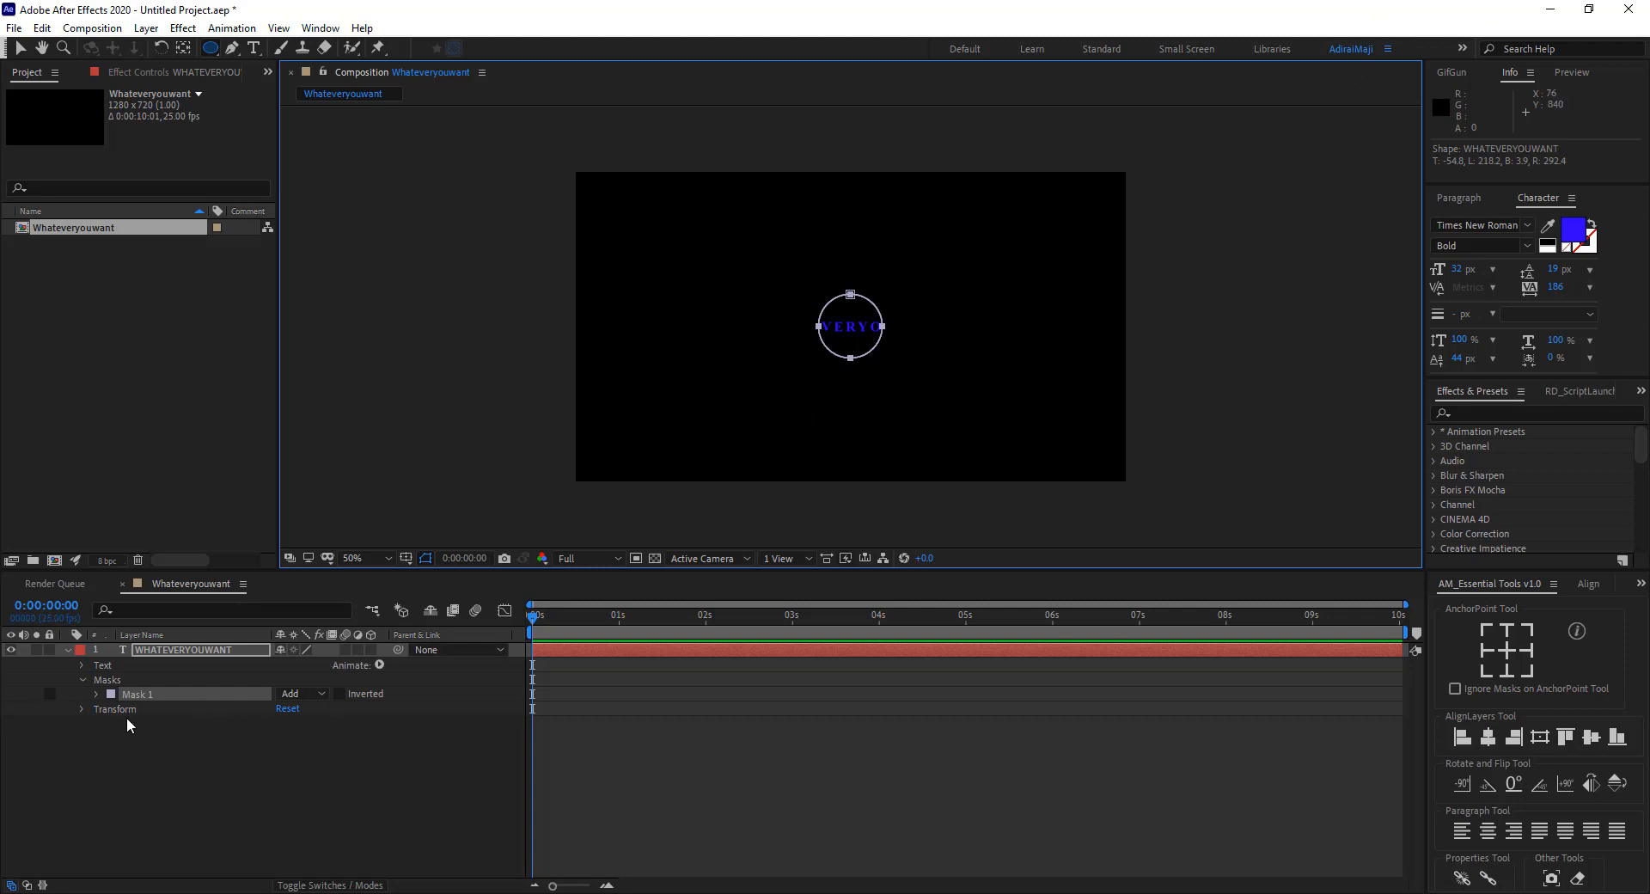
left_click(284, 693)
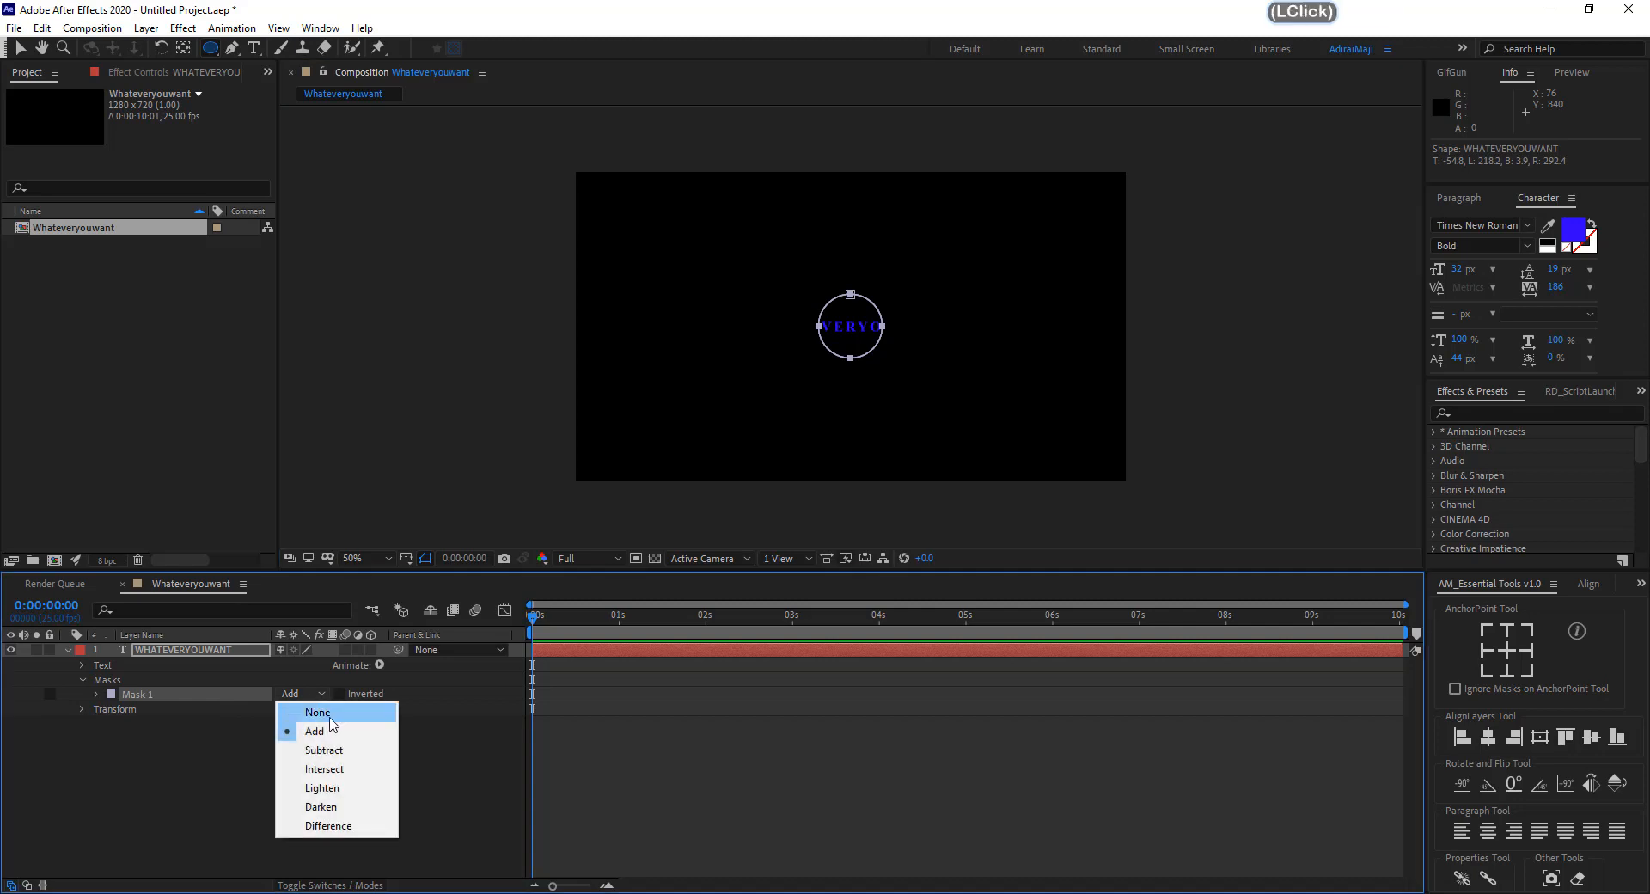
left_click(310, 718)
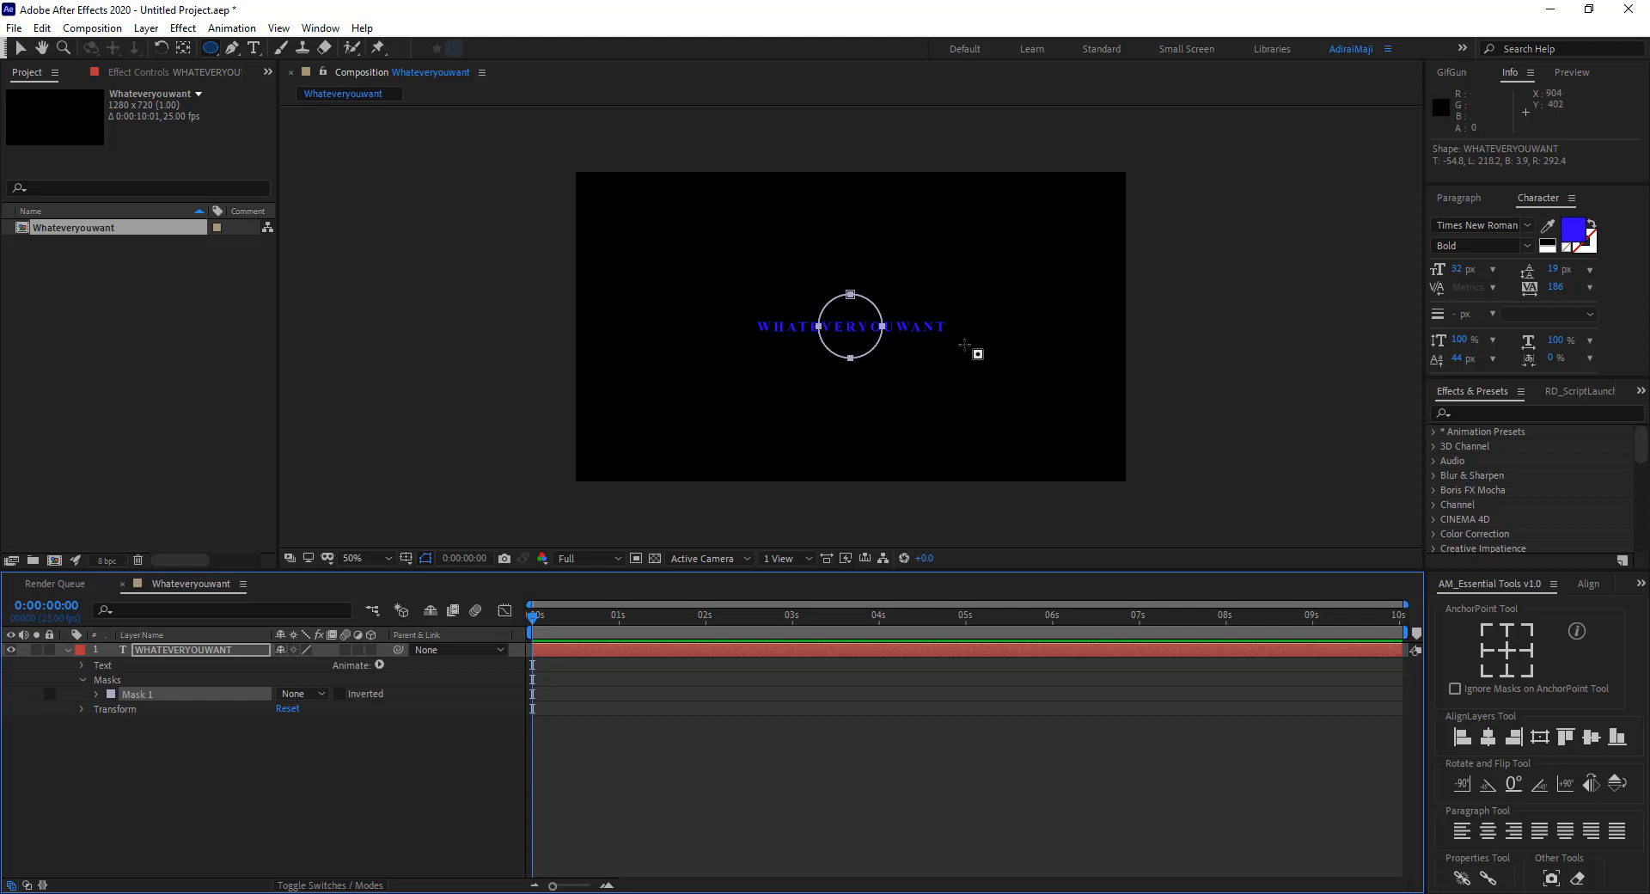
Set the text layer's path option to Mask 1 so the text follows the circle.
left_click(83, 681)
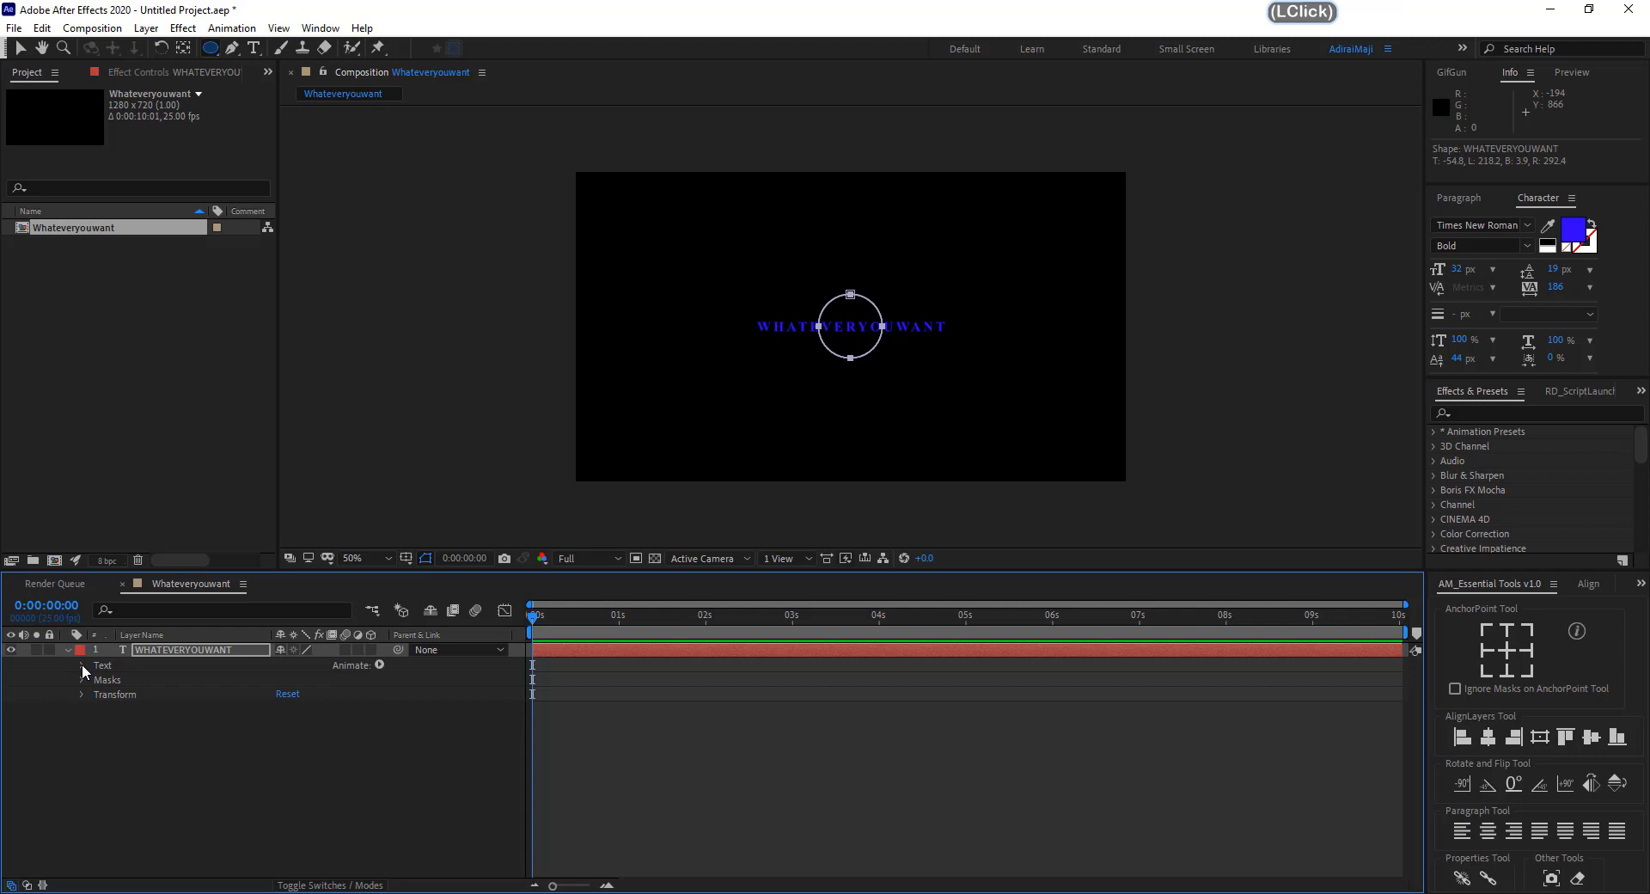
left_click(82, 666)
left_click(129, 694)
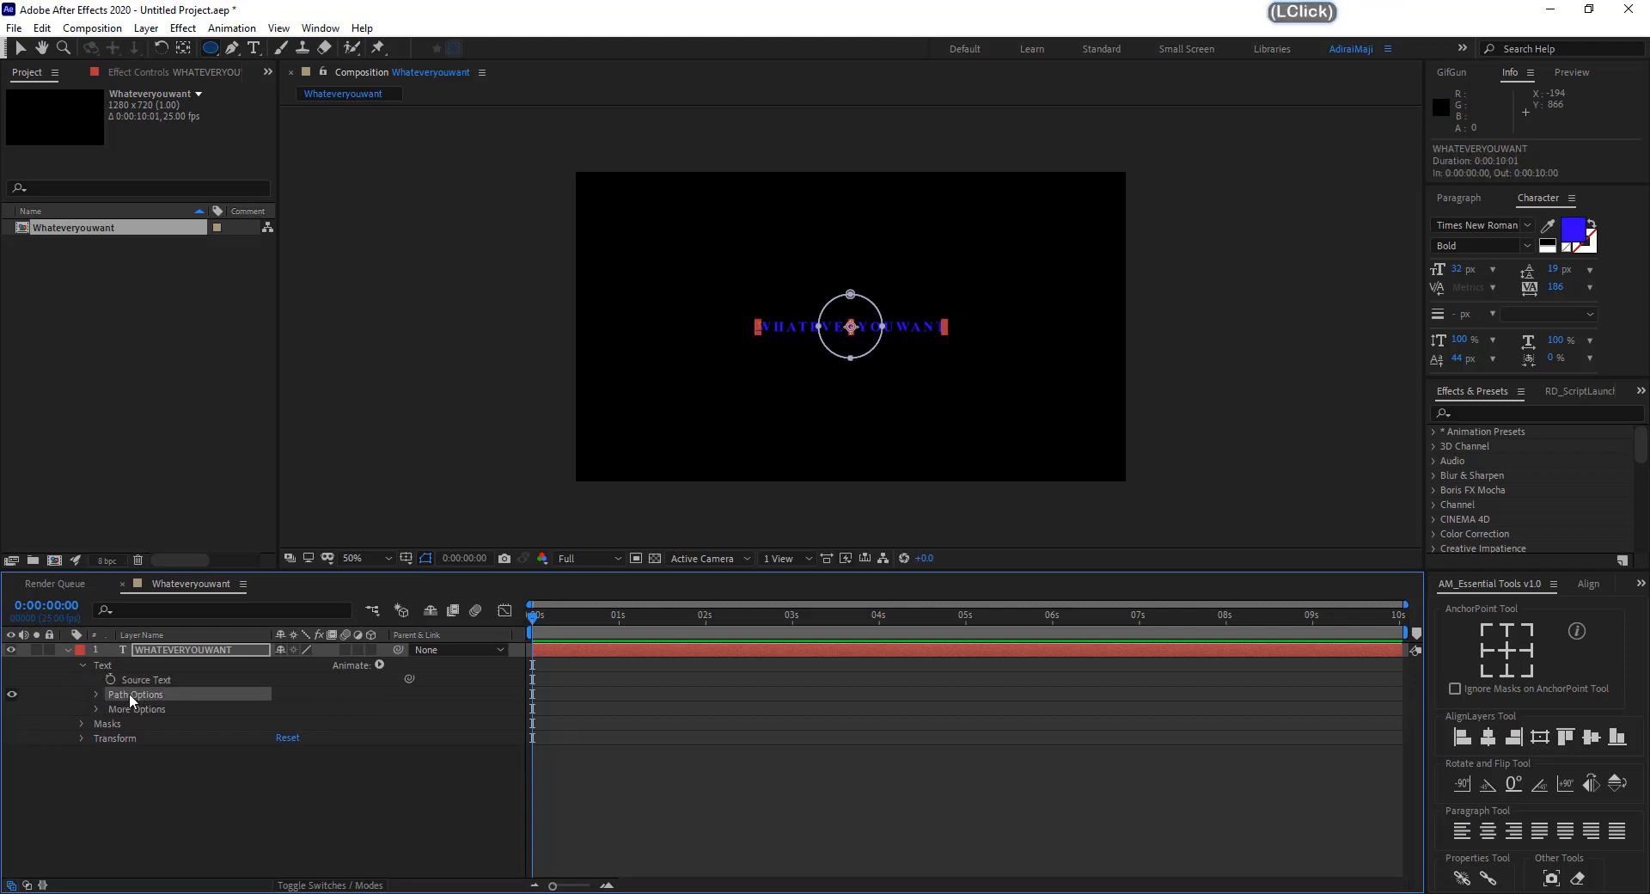
left_click(96, 696)
left_click(150, 709)
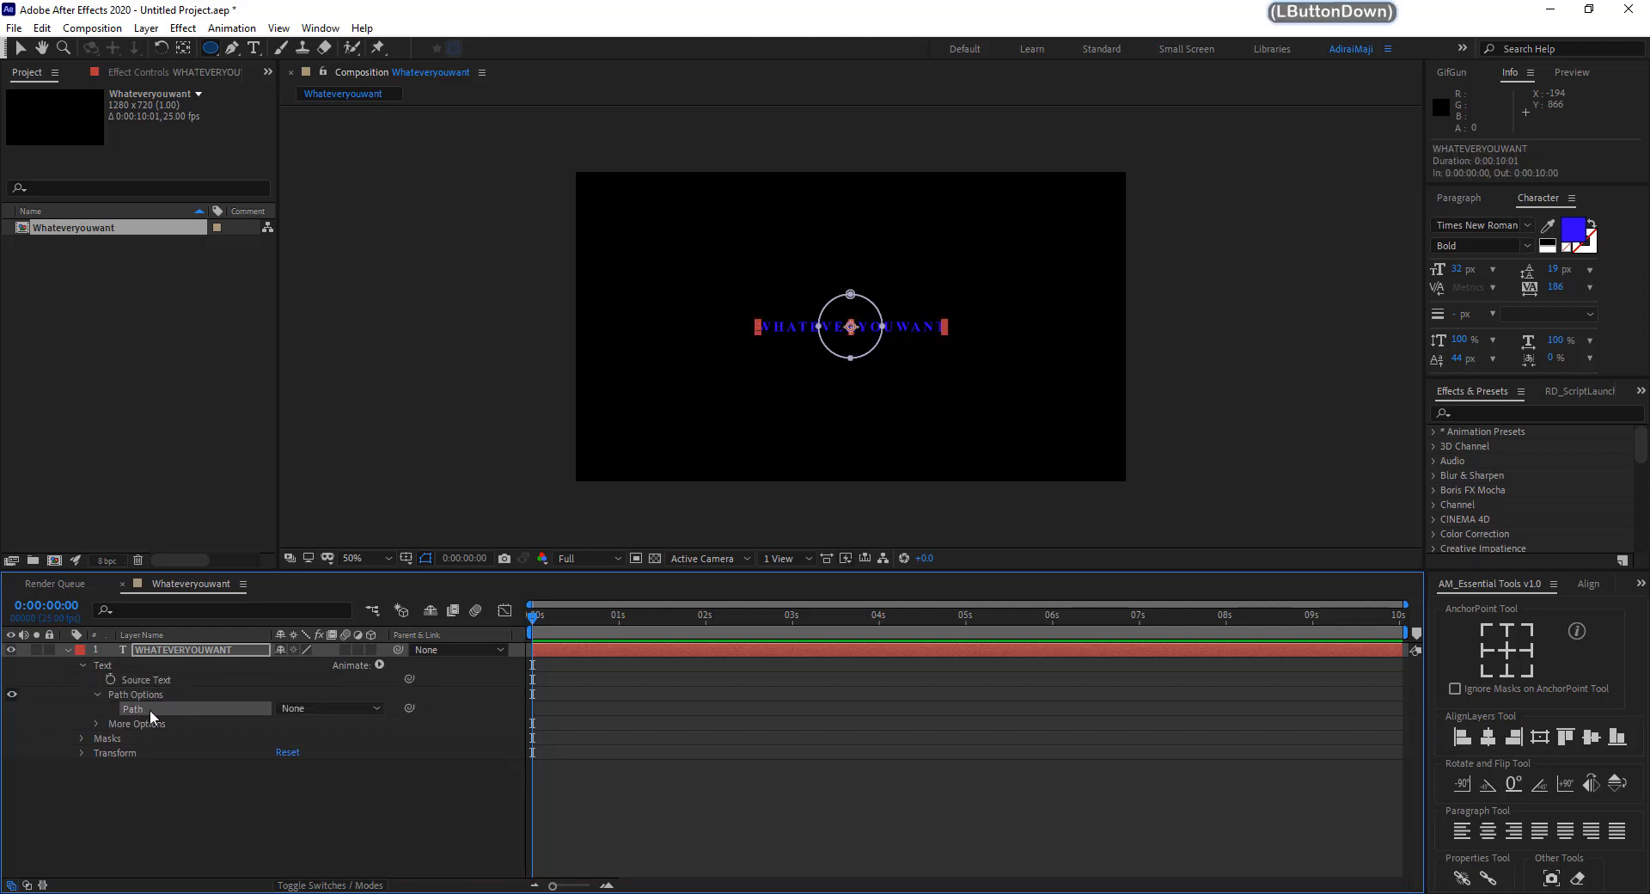
left_click(323, 711)
left_click(334, 755)
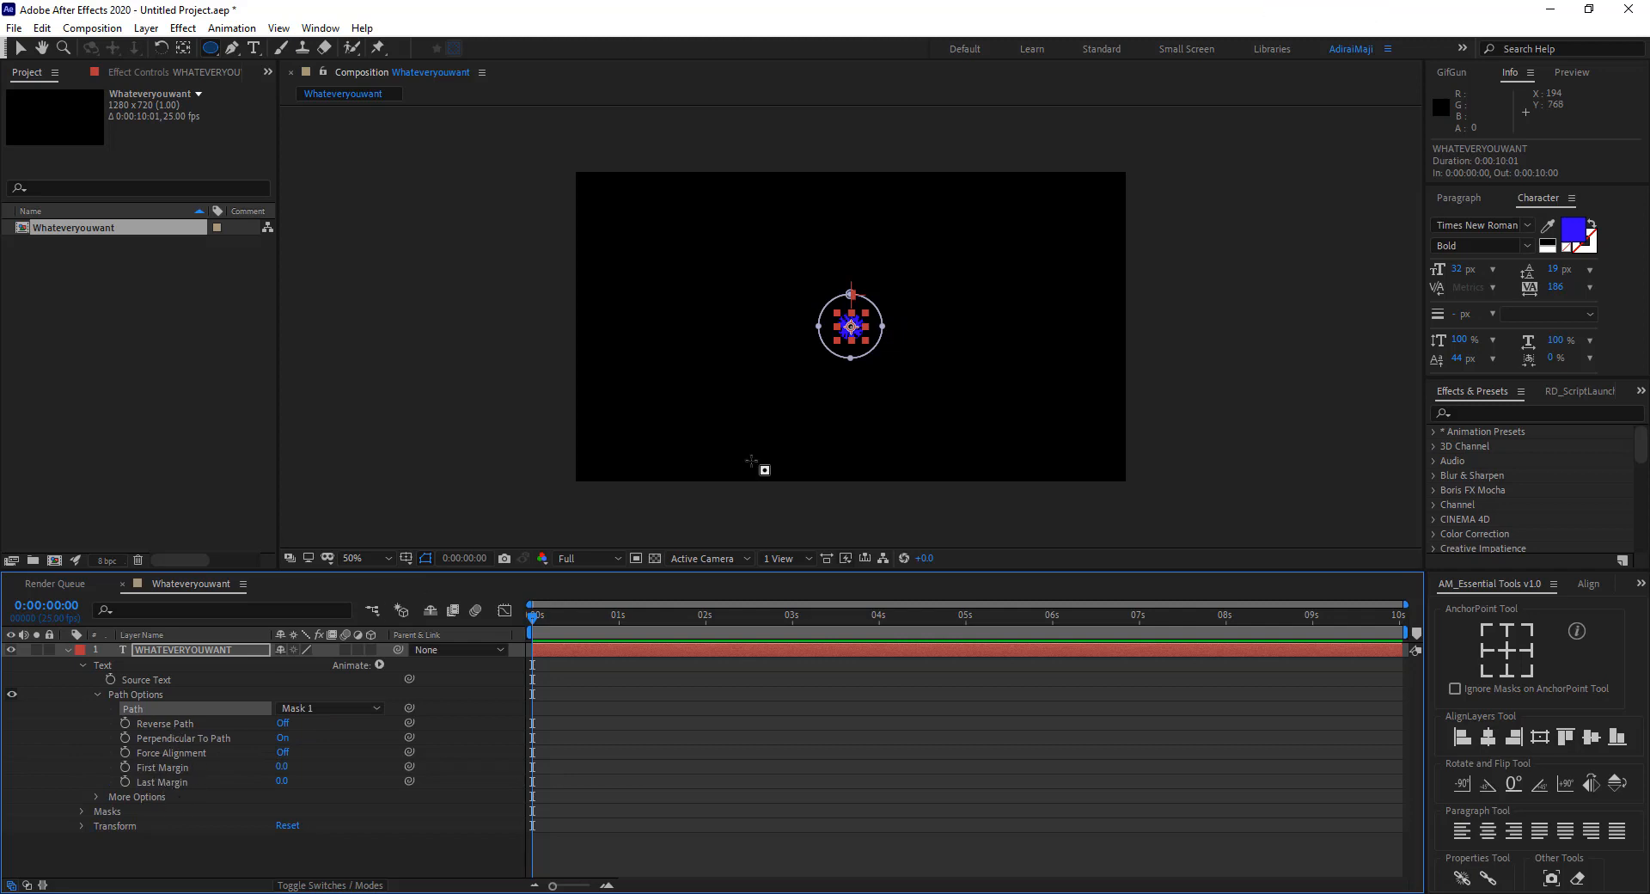
Turn on Force Alignment in the text layer's path options.
scroll(849, 324, "up", 4)
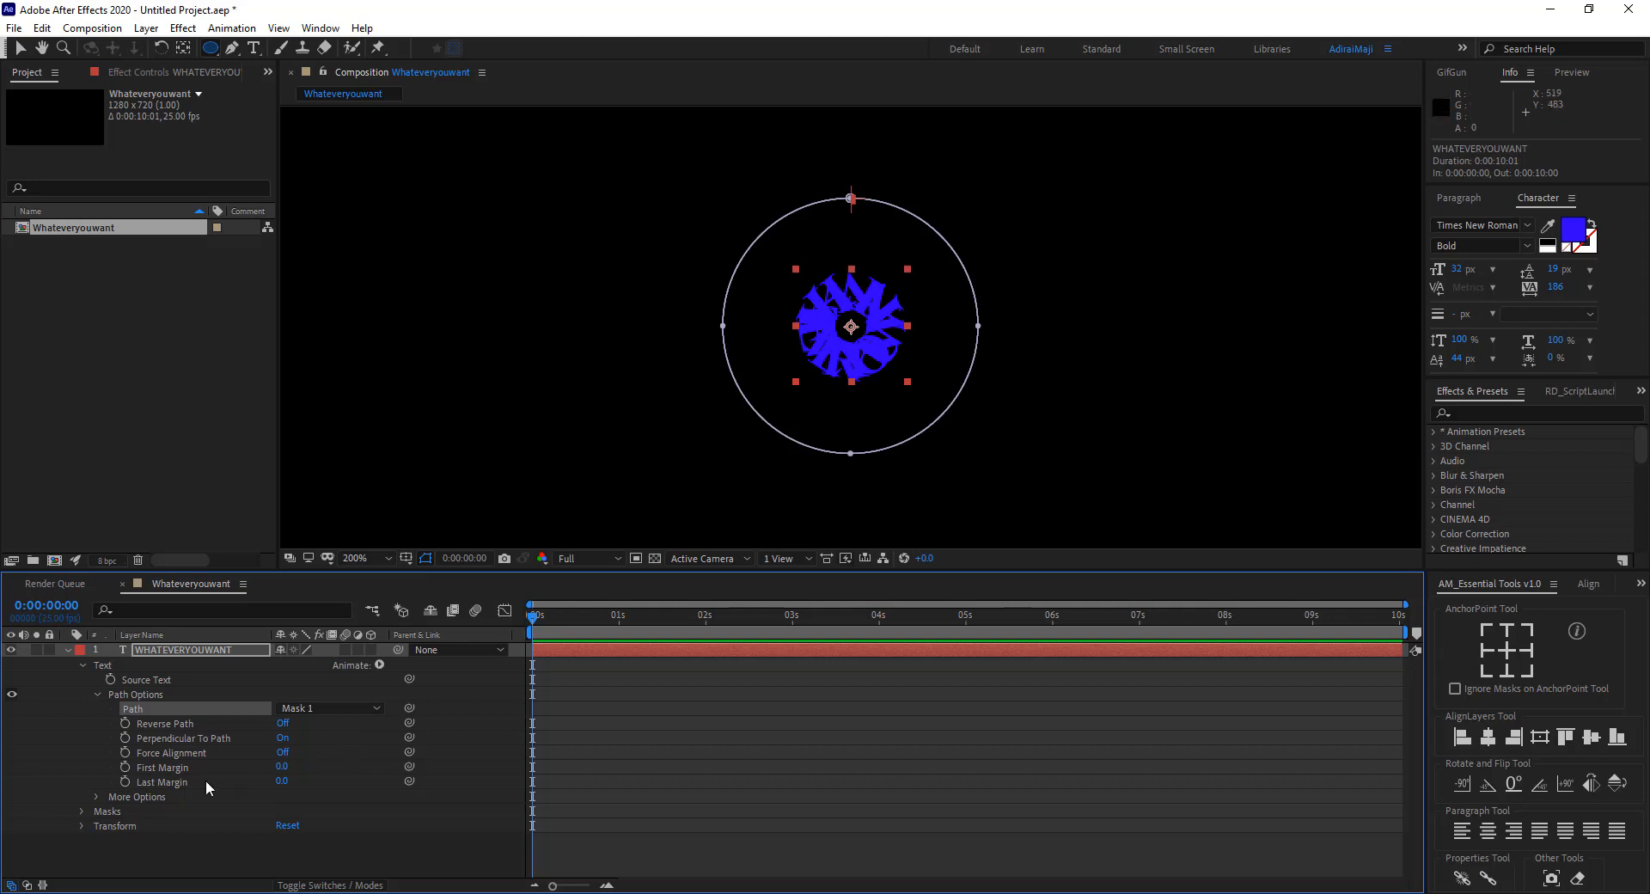
left_click(165, 755)
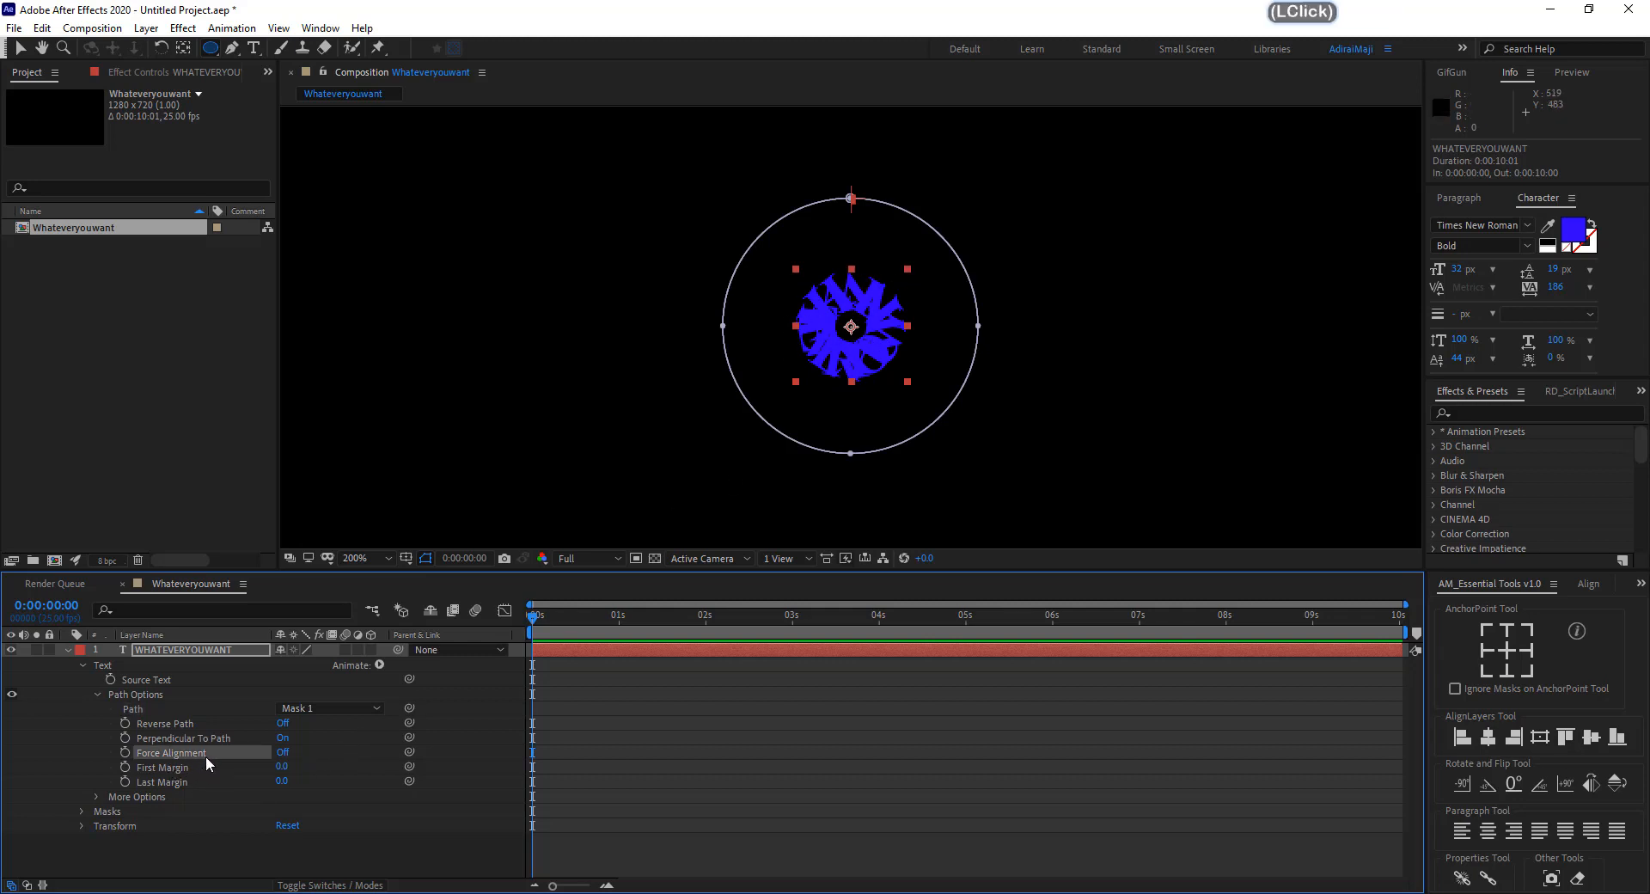
left_click(281, 753)
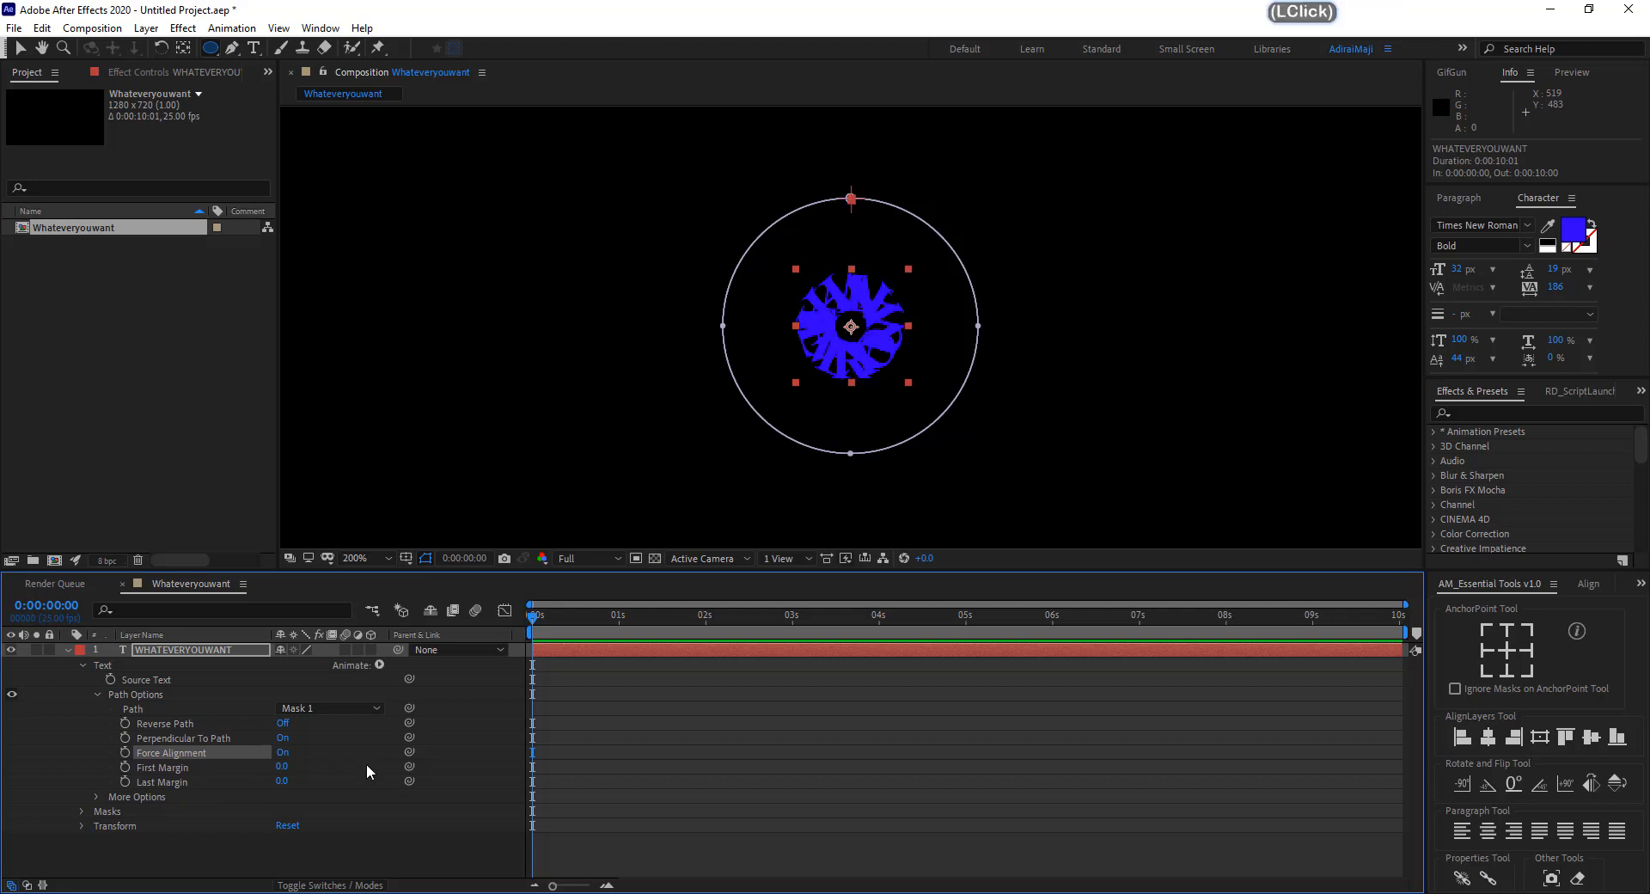
Enlarge the circular mask proportionally about its centre until the letters form a readable ring.
left_click(21, 49)
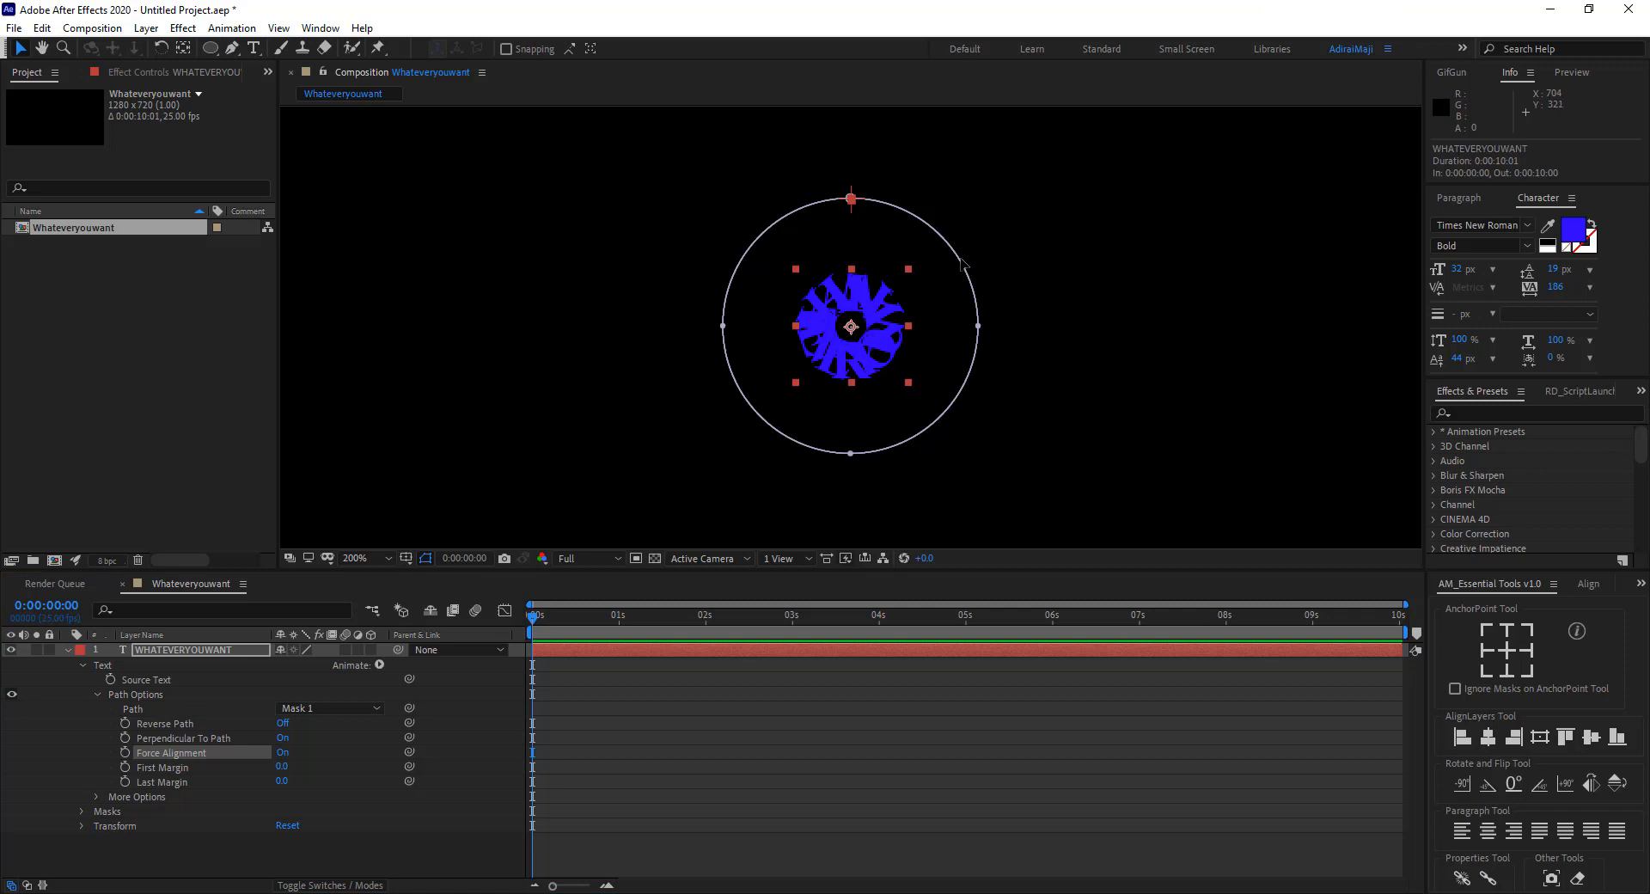
double_click(931, 228)
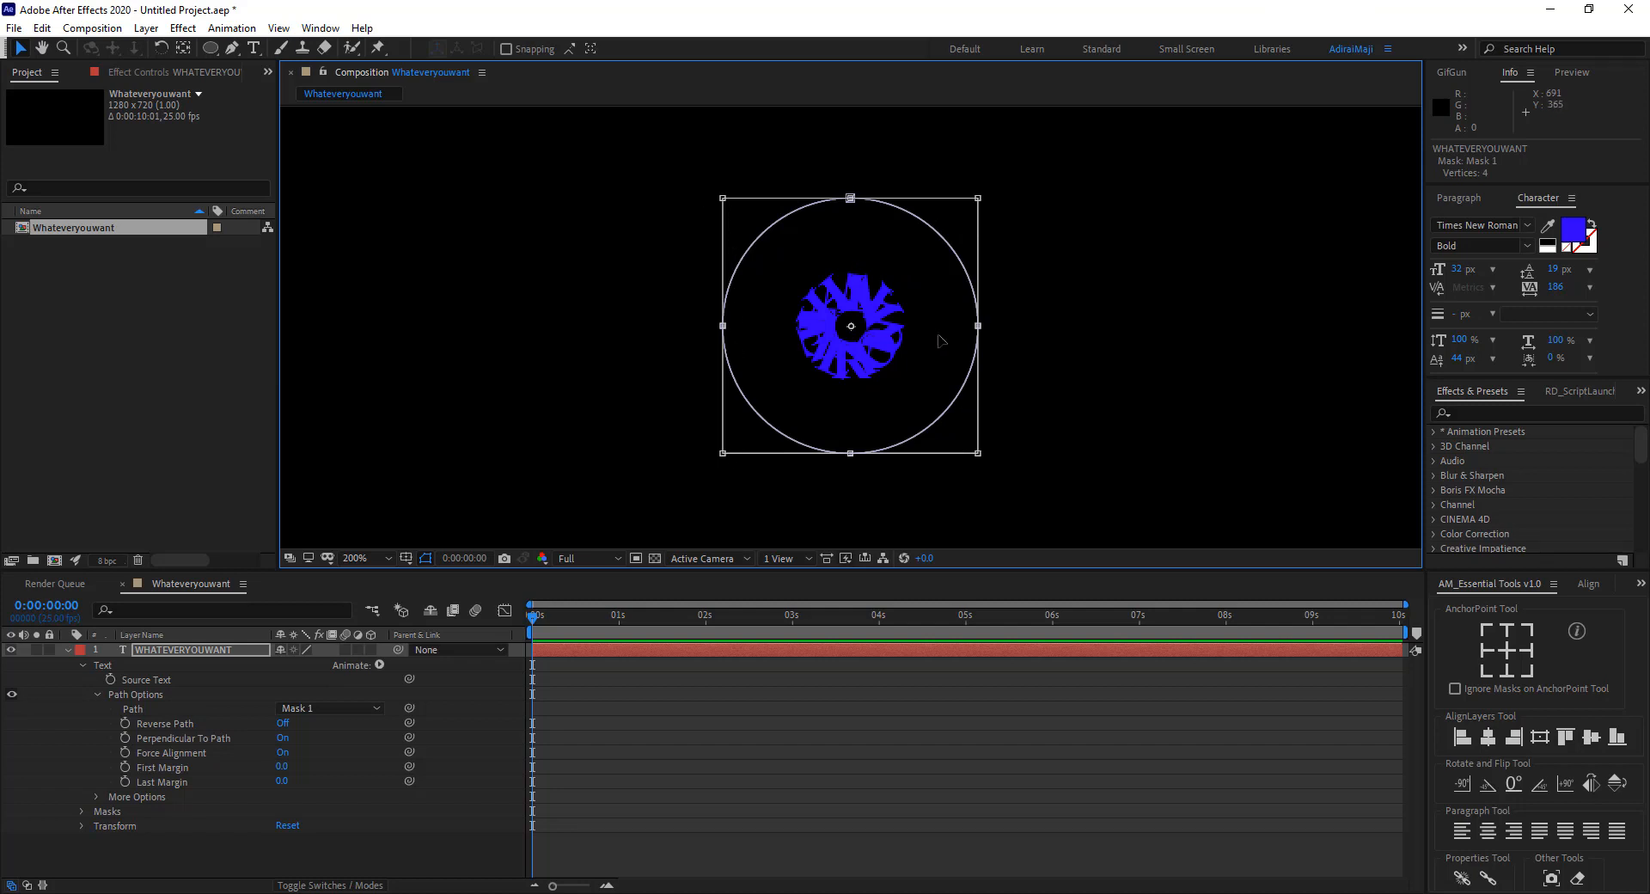
key("ctrl+shift")
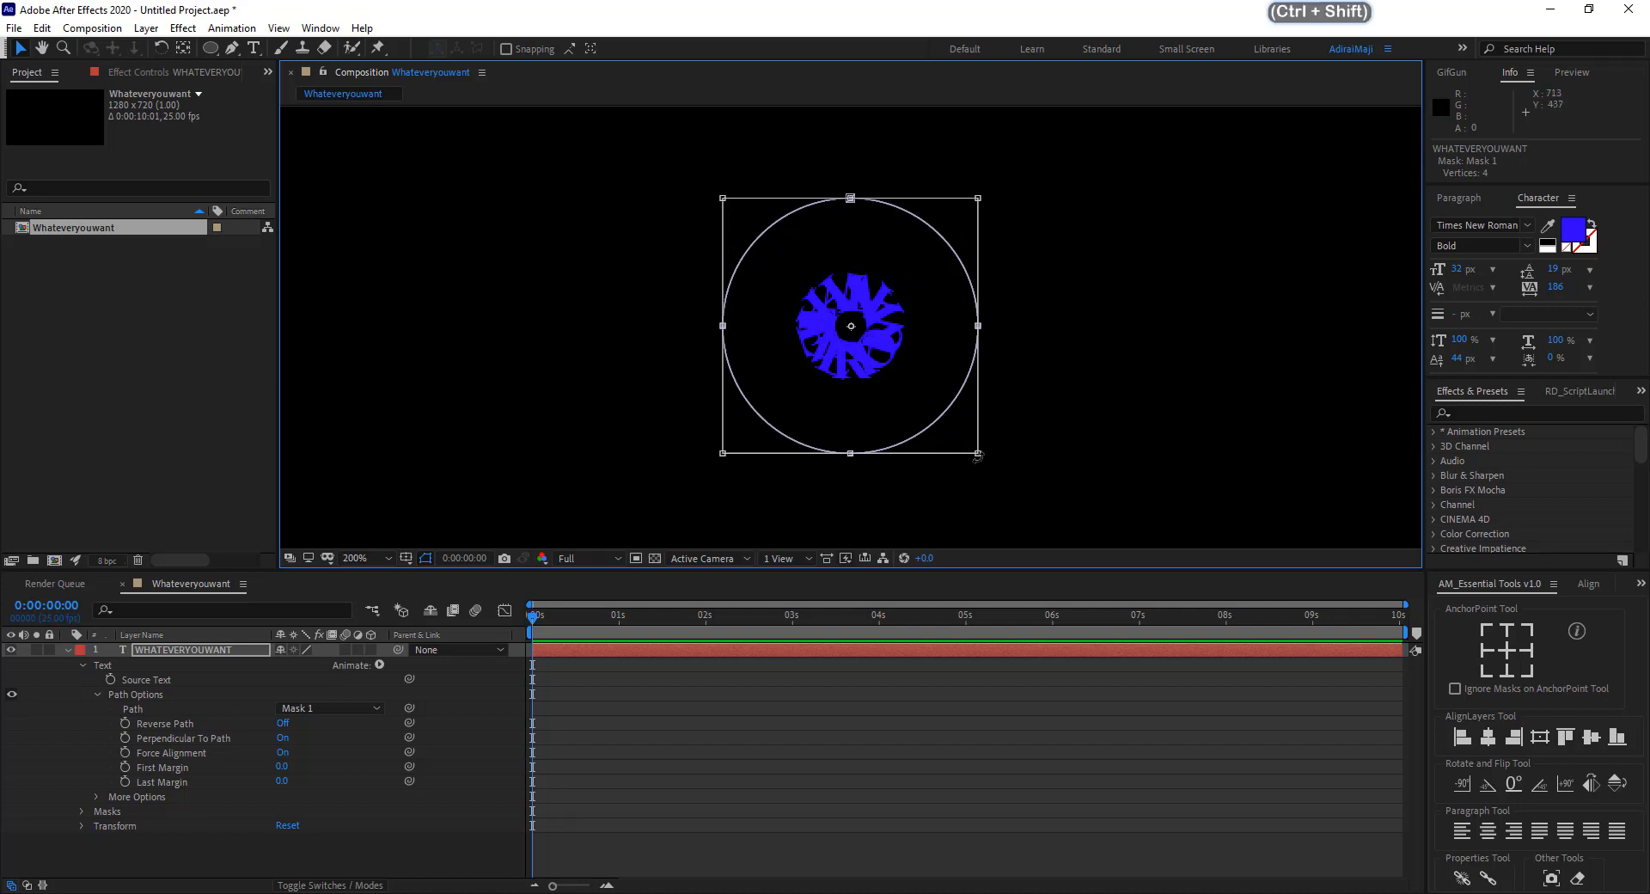
left_click_drag(977, 456, 1156, 526)
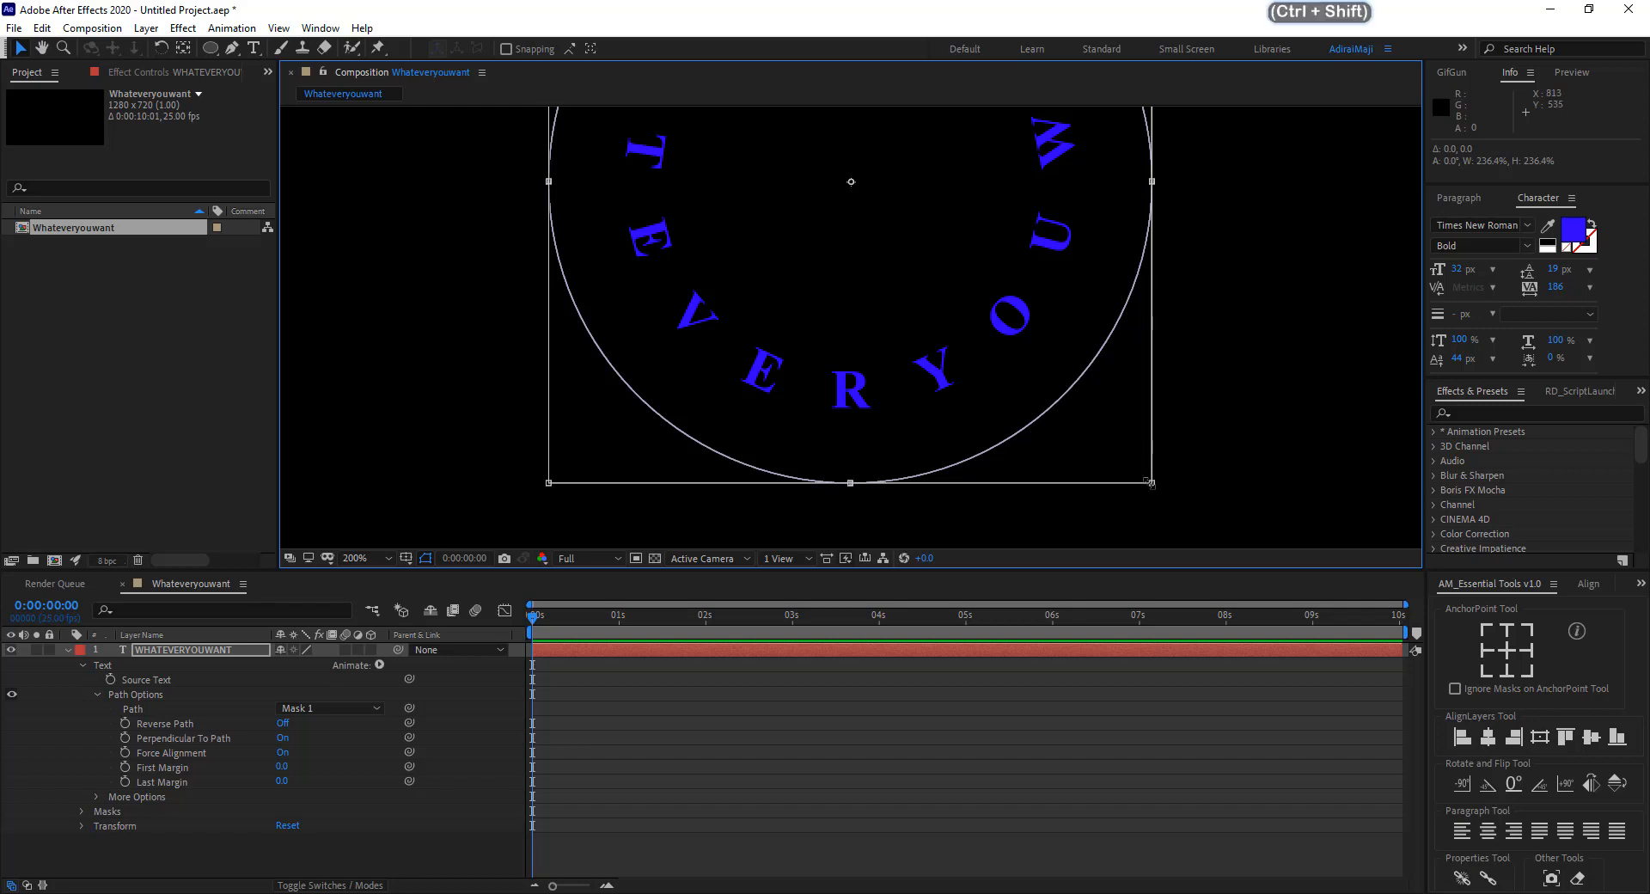
left_click_drag(1149, 484, 1044, 389)
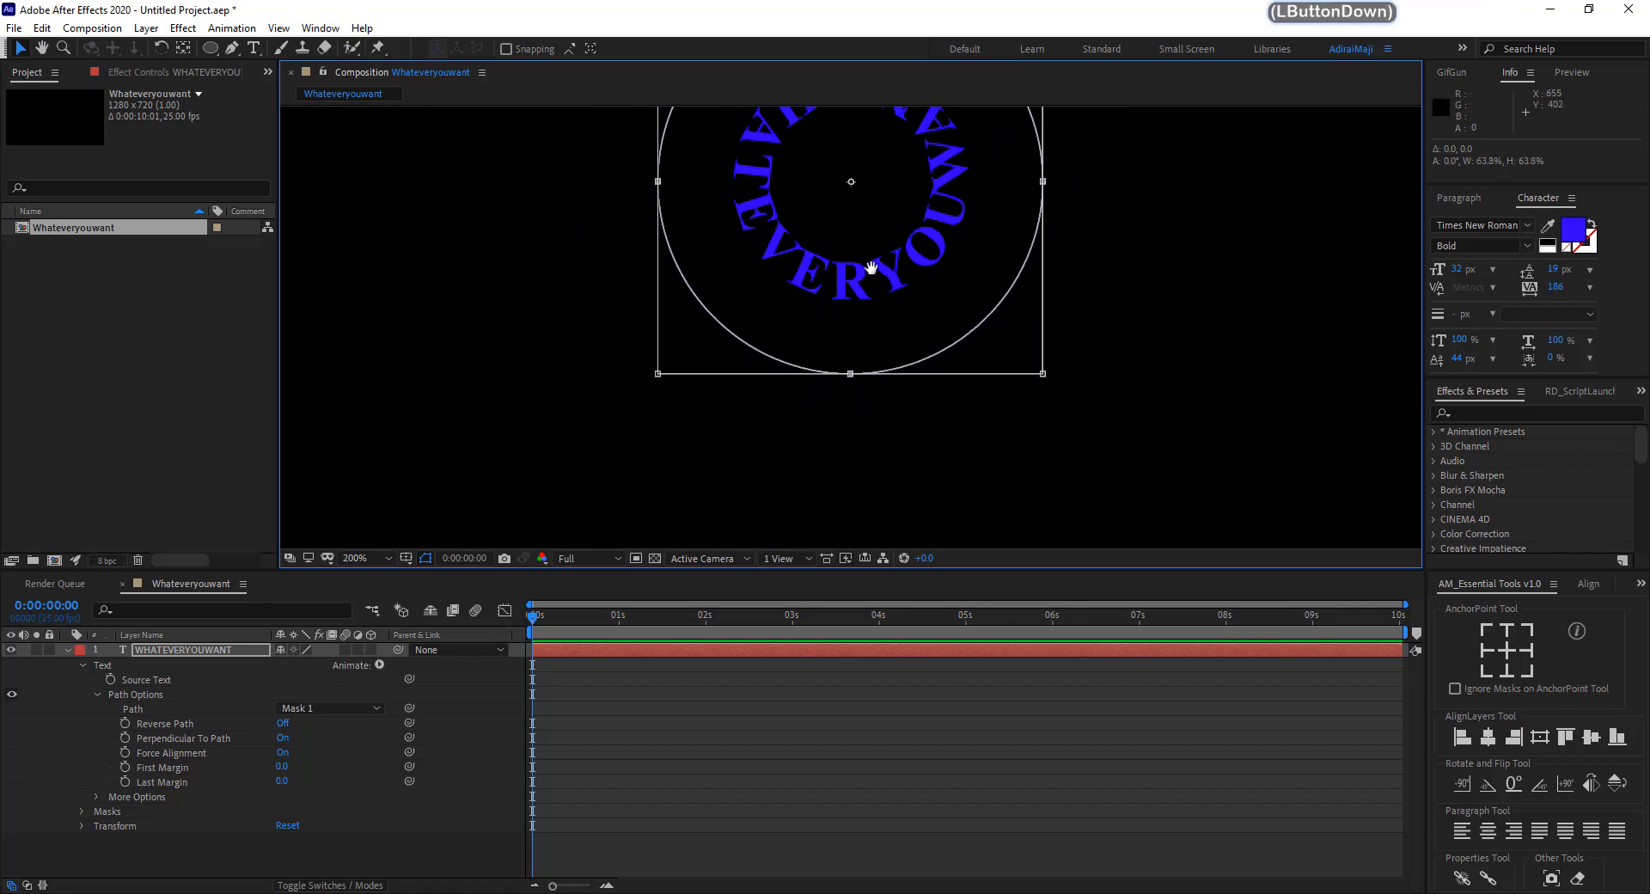
left_click_drag(877, 255, 879, 416)
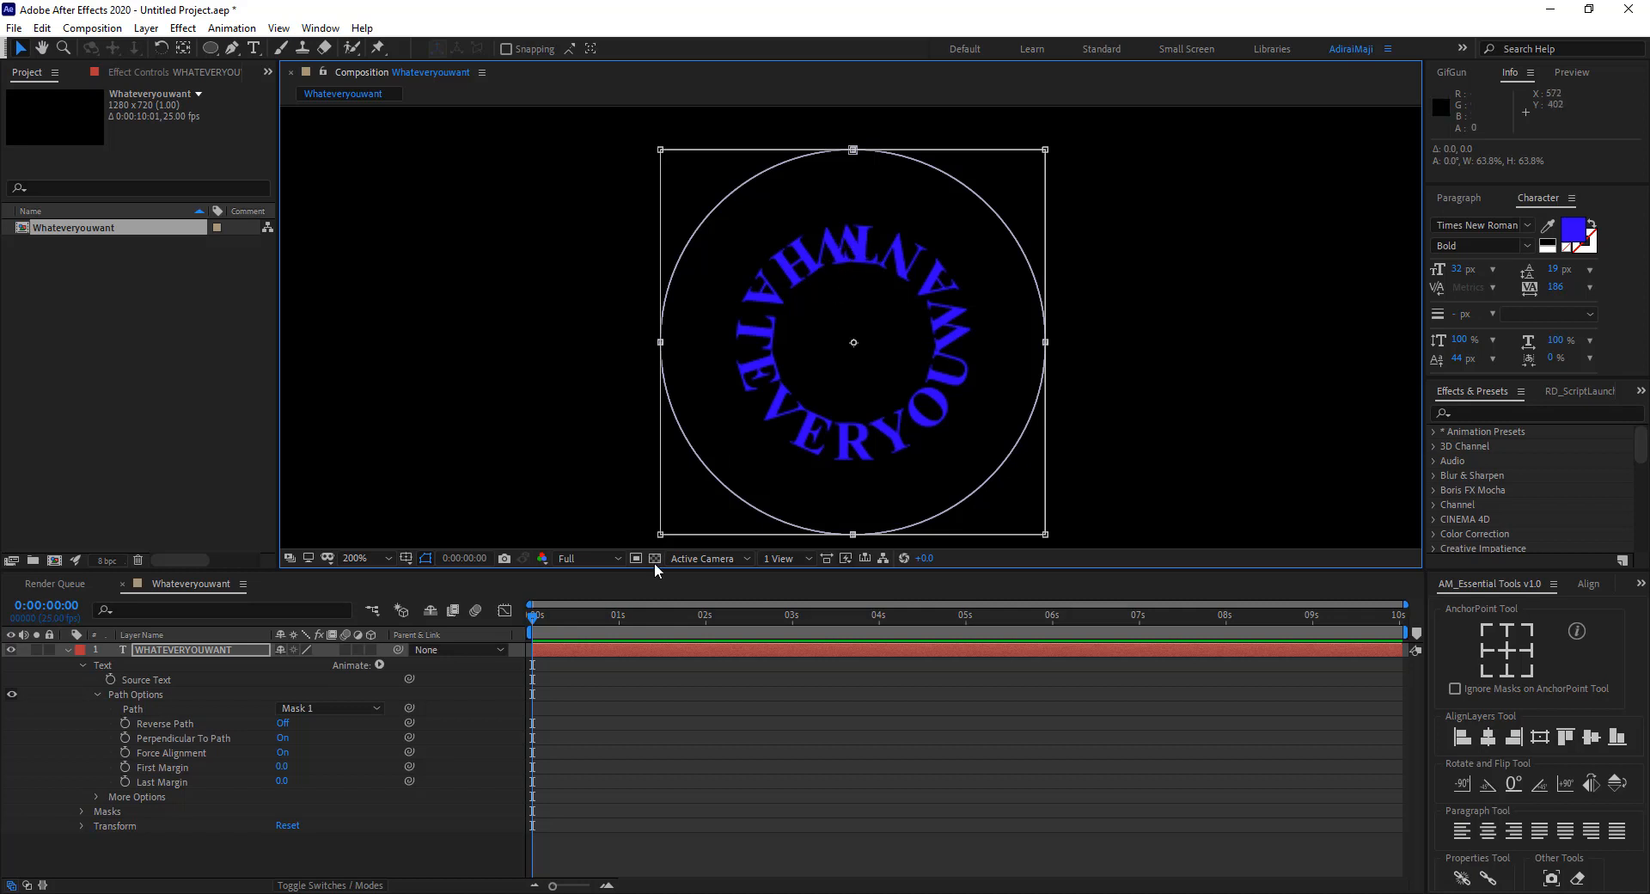
Set the path's First Margin to 34 to space the first and last letters apart, and collapse the text layer.
left_click(163, 767)
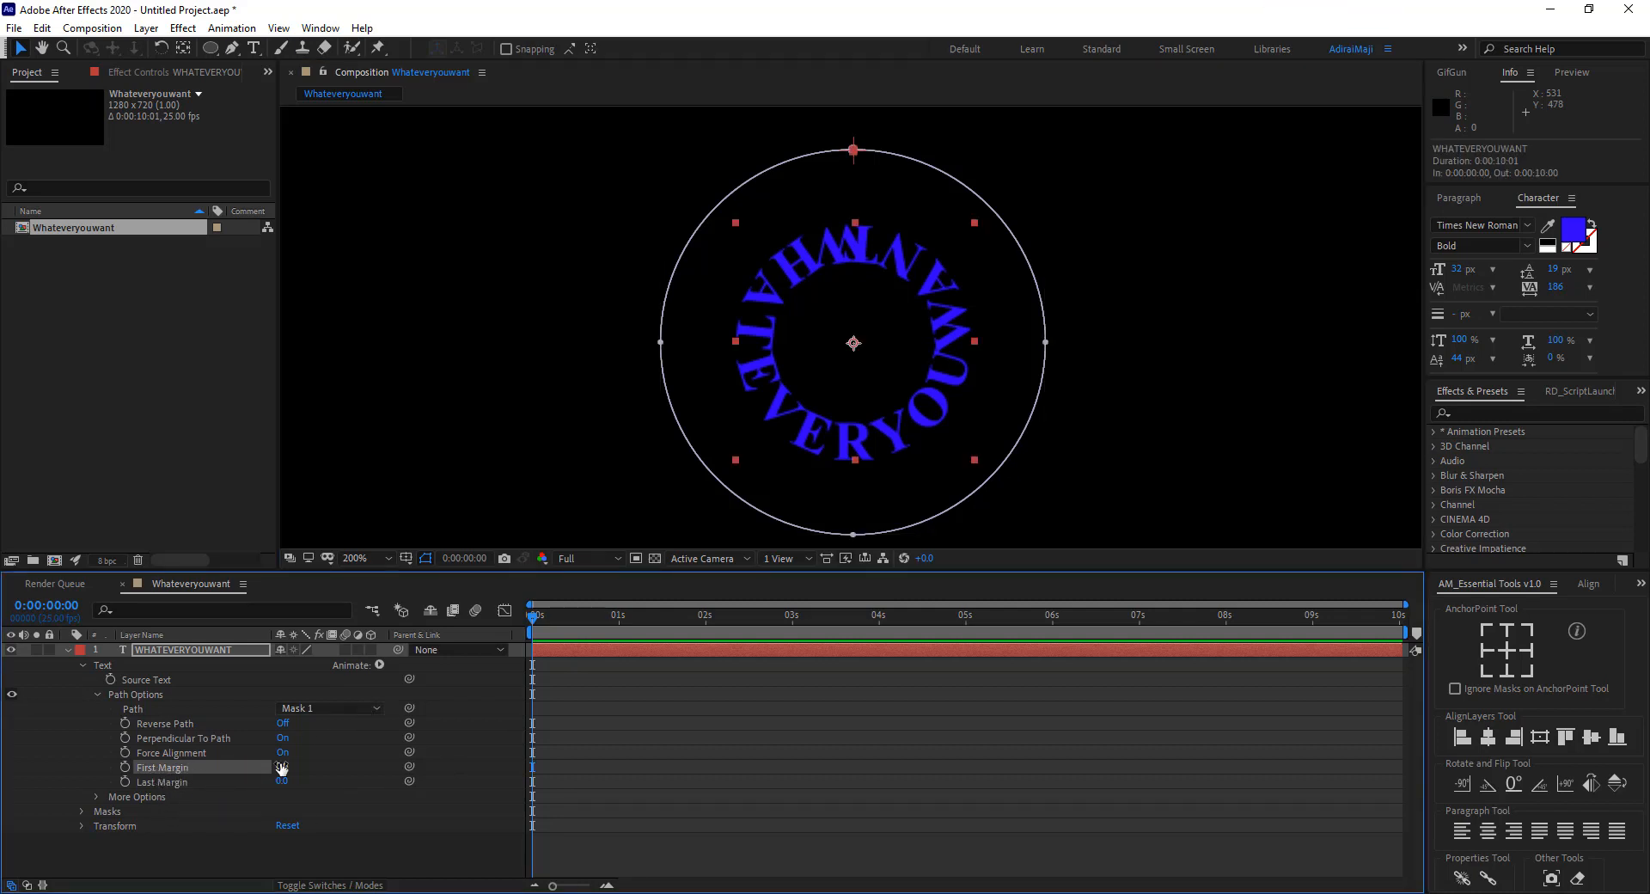
left_click_drag(281, 768, 310, 764)
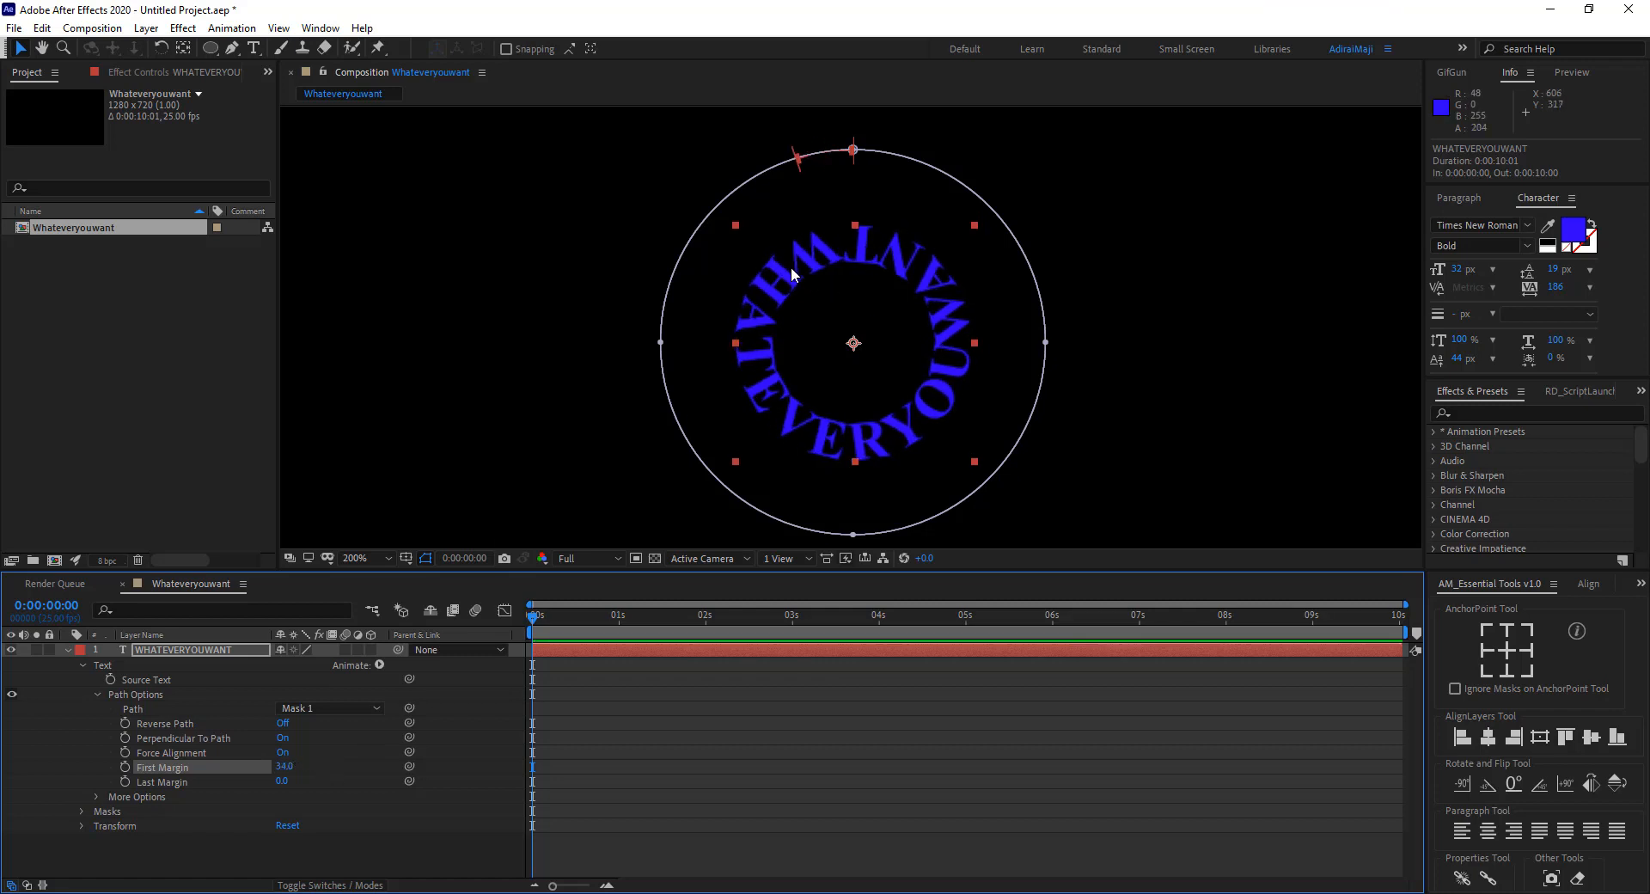
left_click(194, 651)
left_click(66, 651)
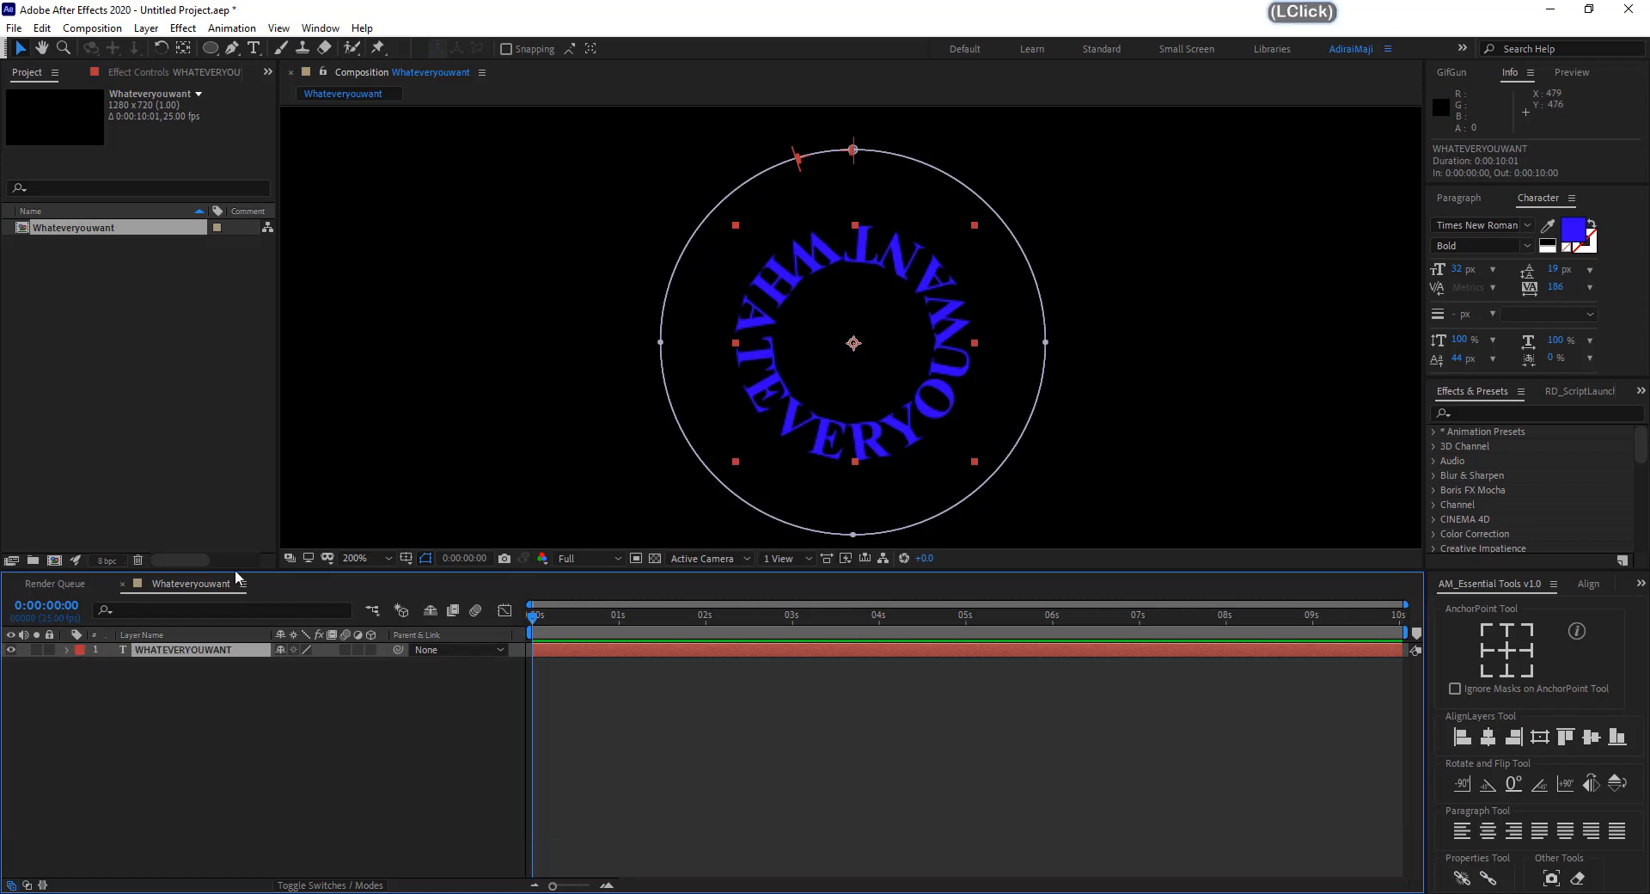
left_click(519, 404)
key("shift+slash")
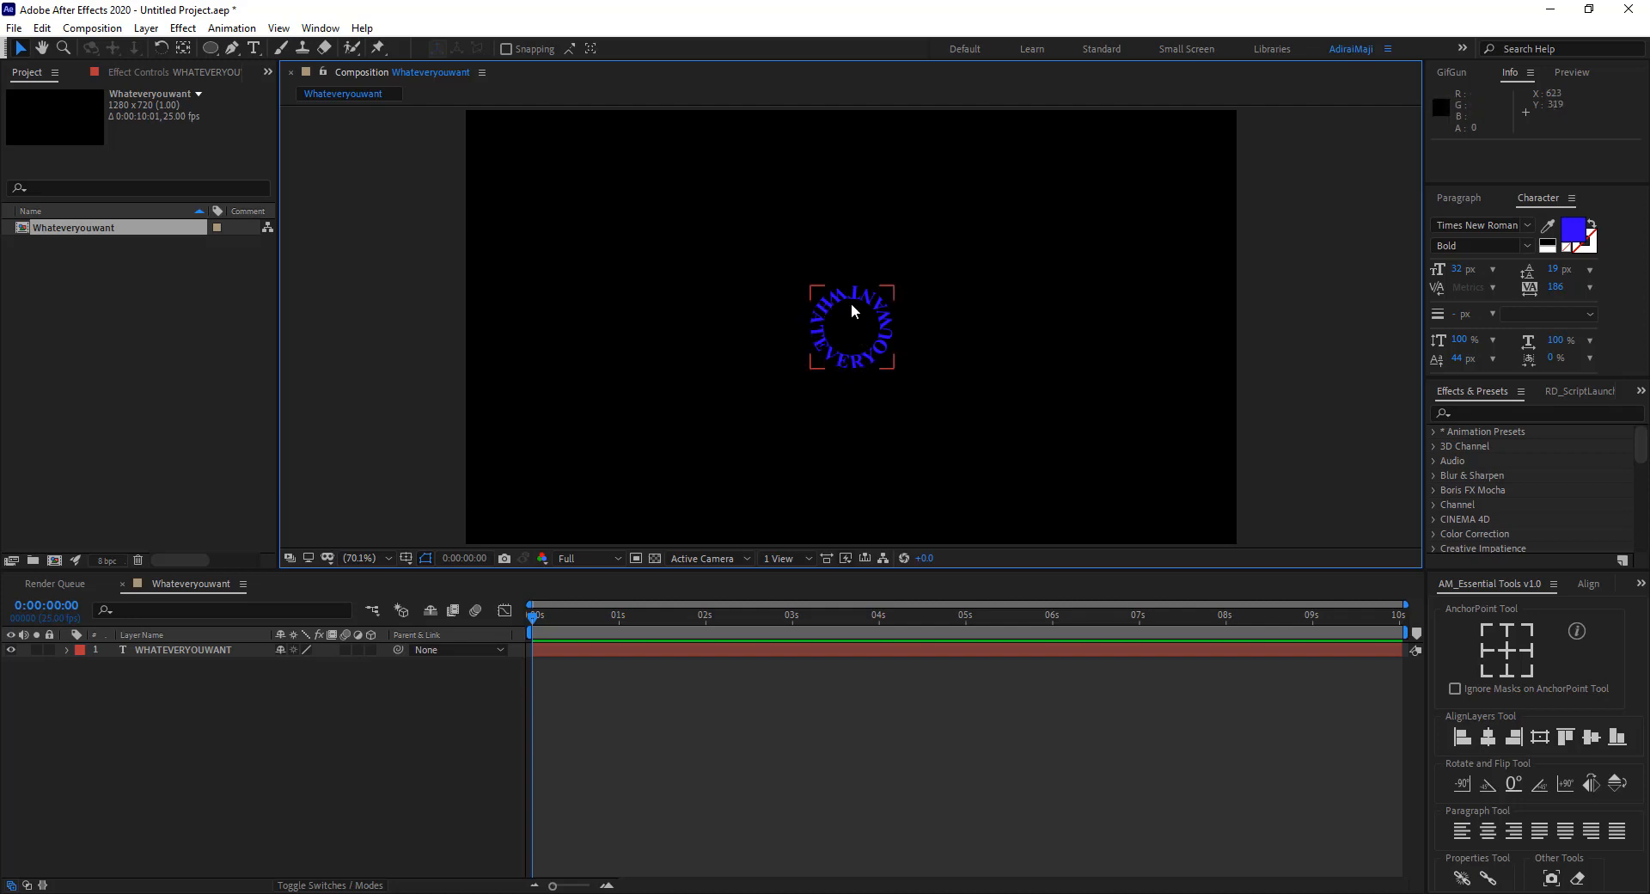
left_click(990, 272)
Create shapes from the circular WHATEVERYOUWANT text layer.
left_click(201, 648)
right_click(202, 648)
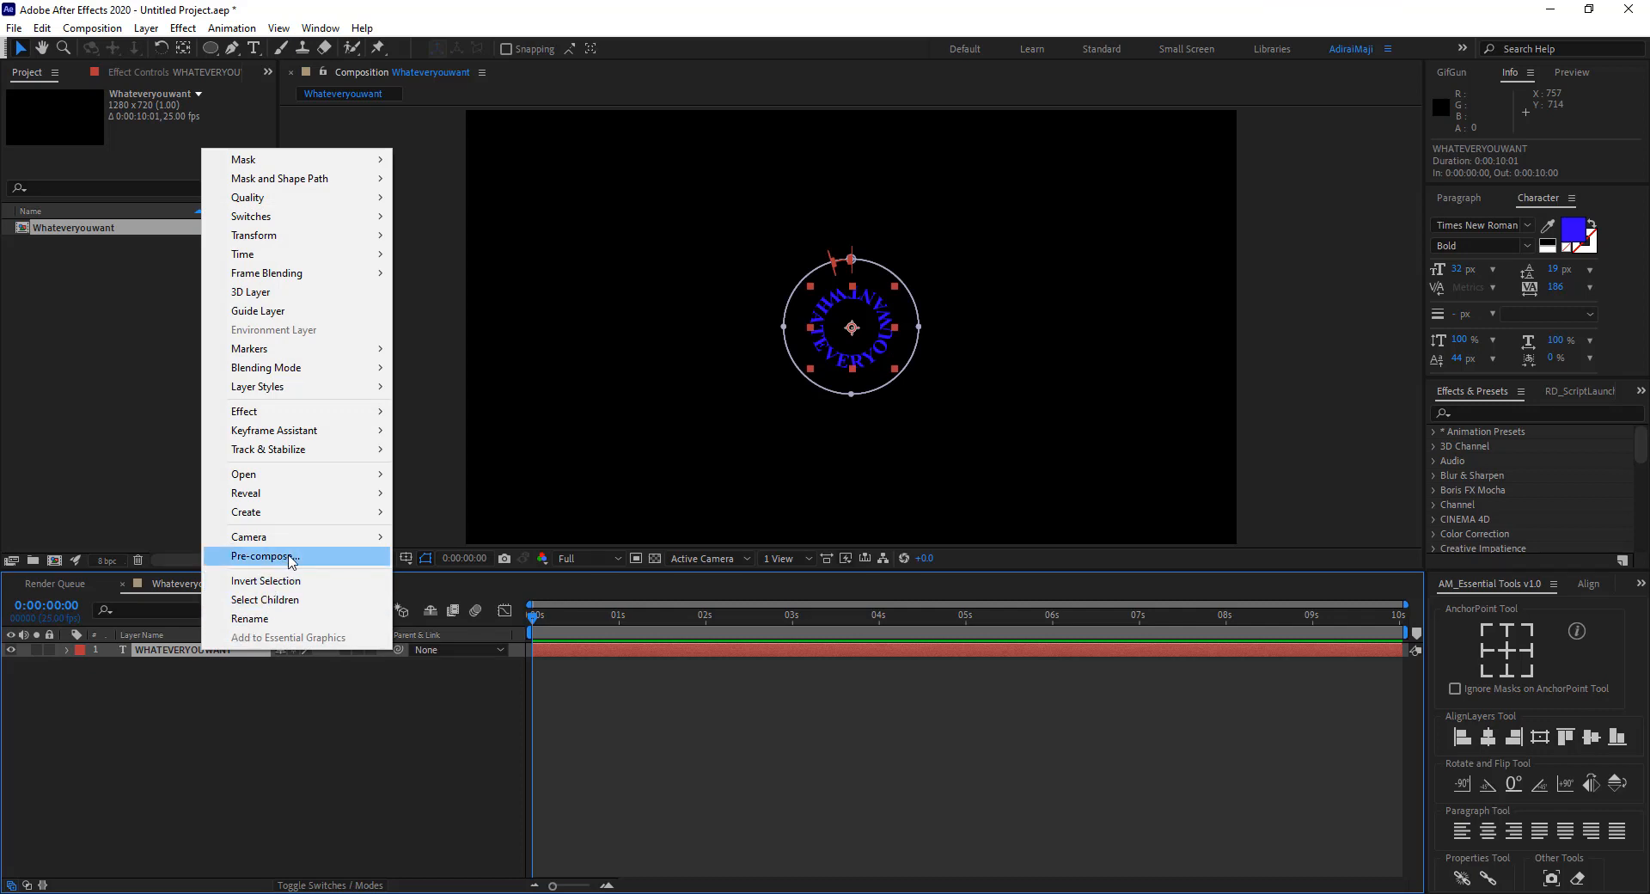
mouse_move(304, 520)
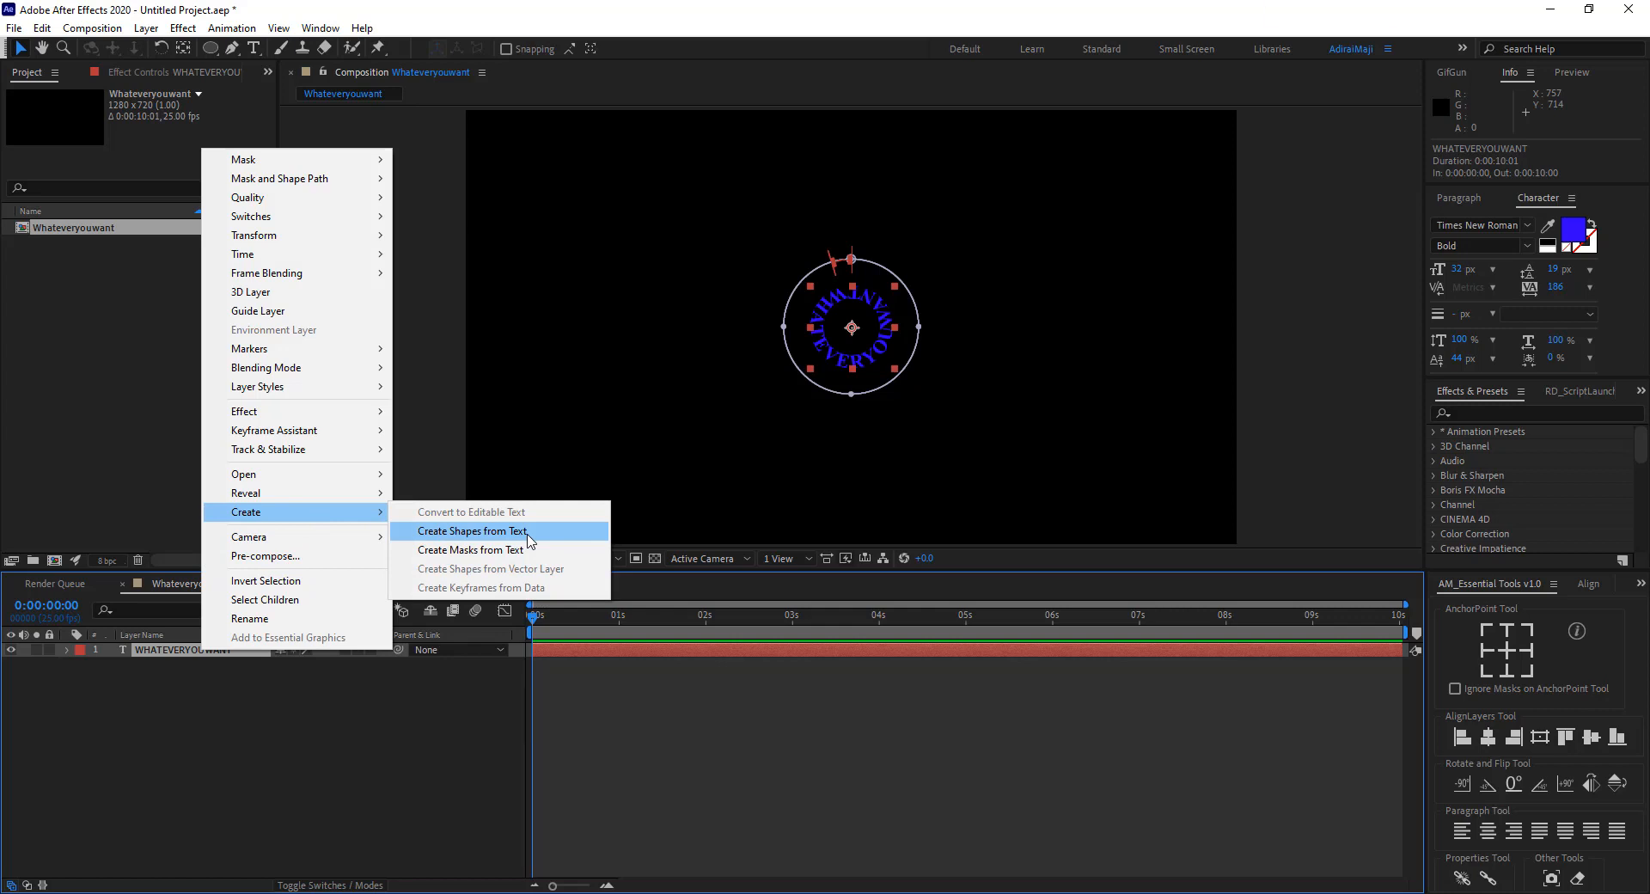
left_click(472, 530)
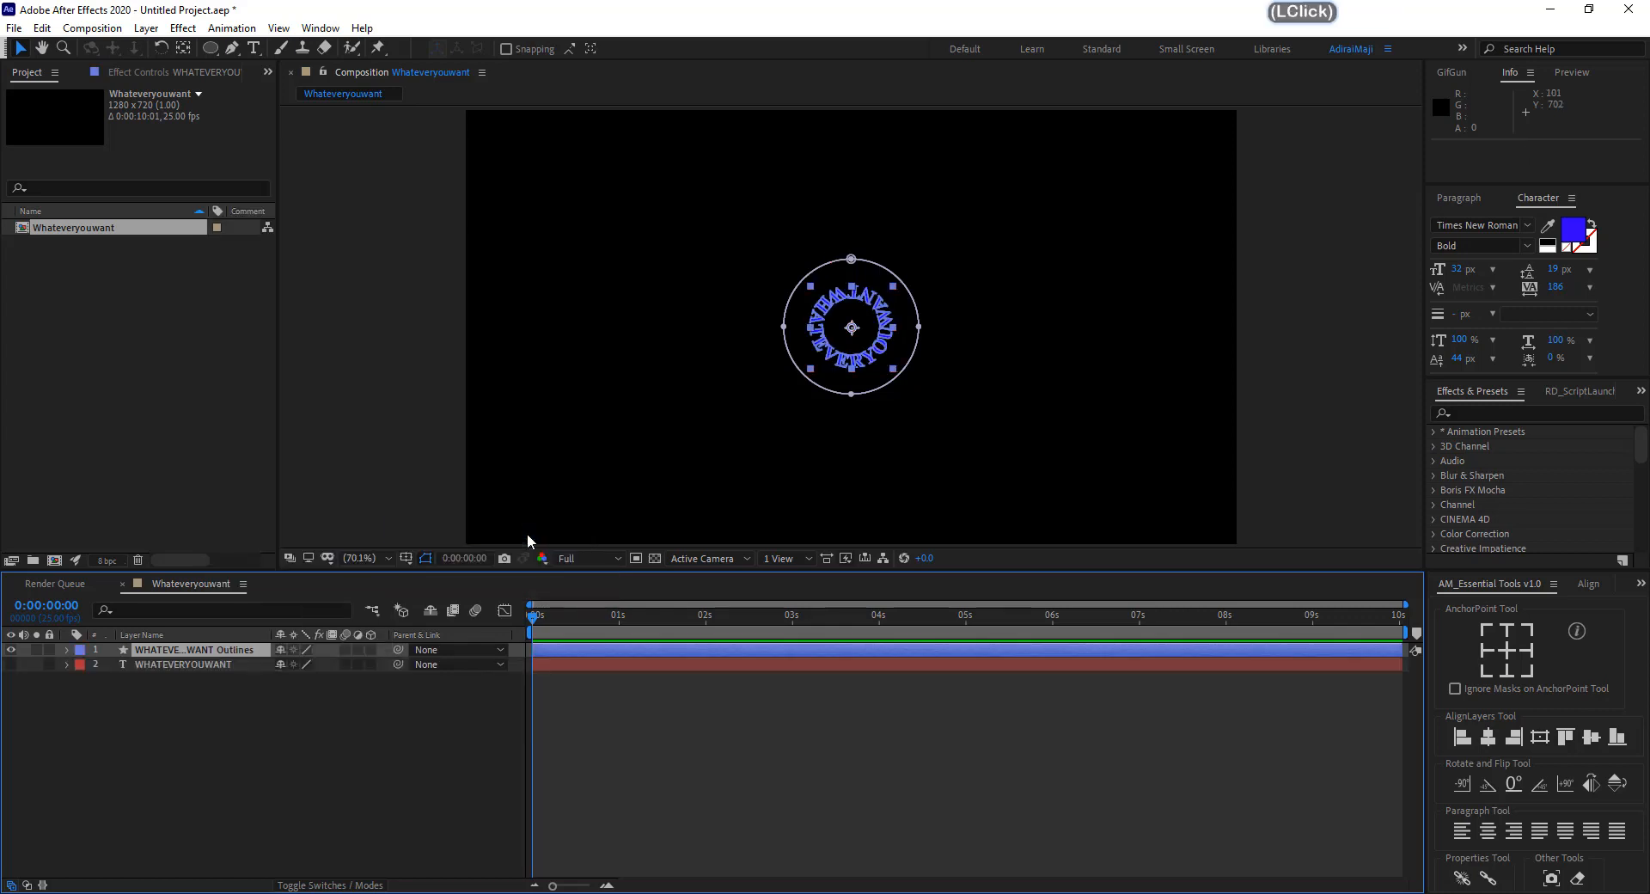
Delete the original WHATEVERYOUWANT text layer, keeping the outlines shape layer.
left_click(187, 667)
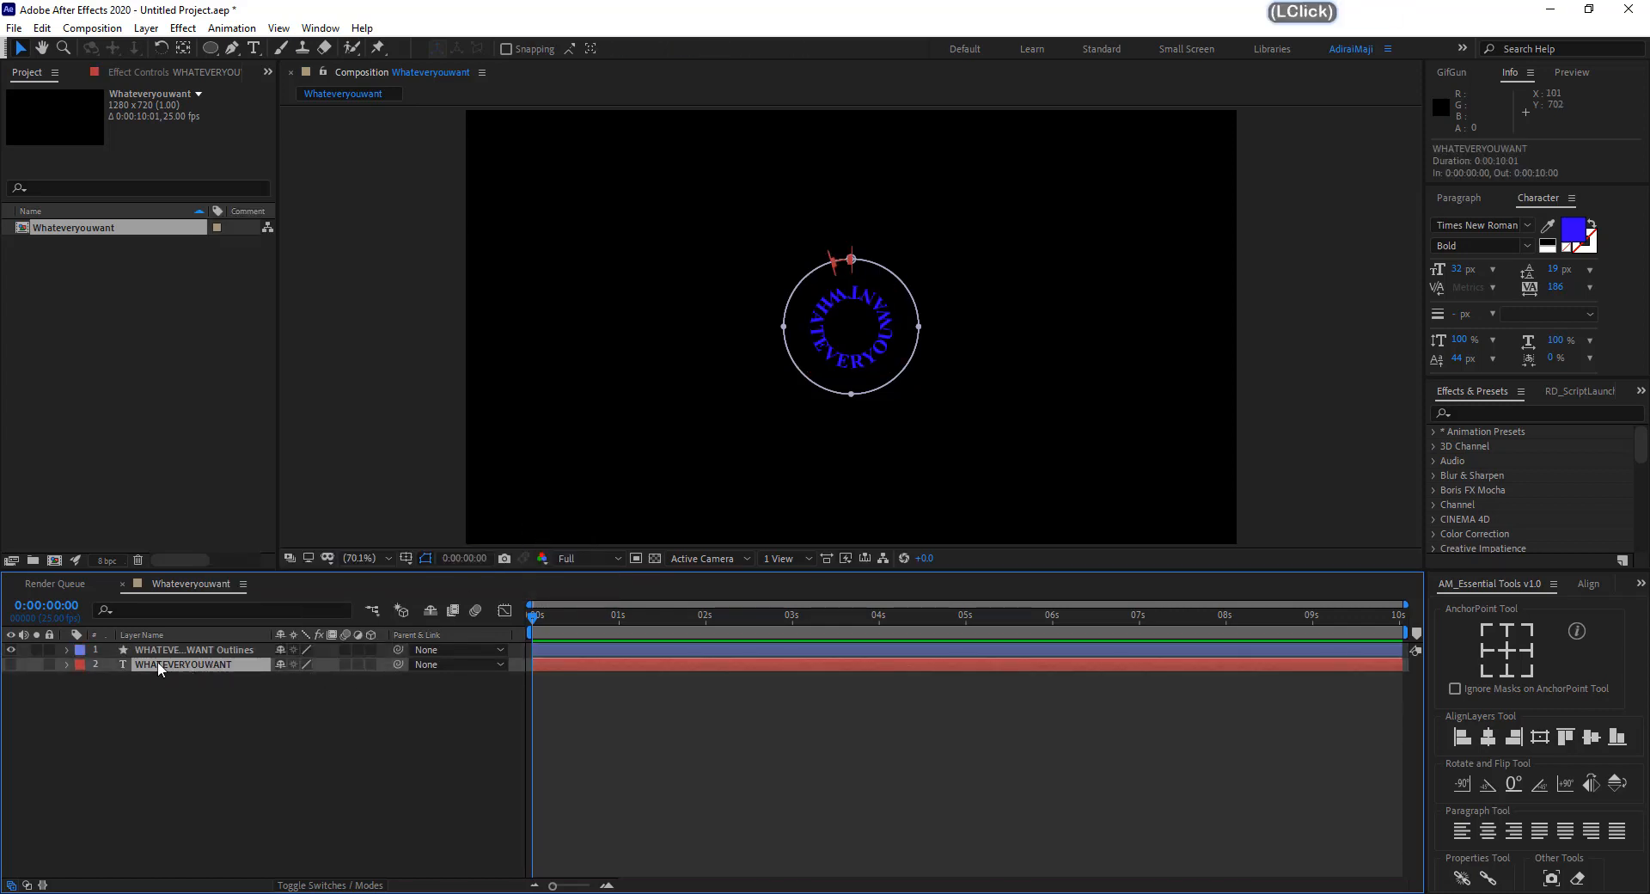
left_click(170, 660)
key("Delete")
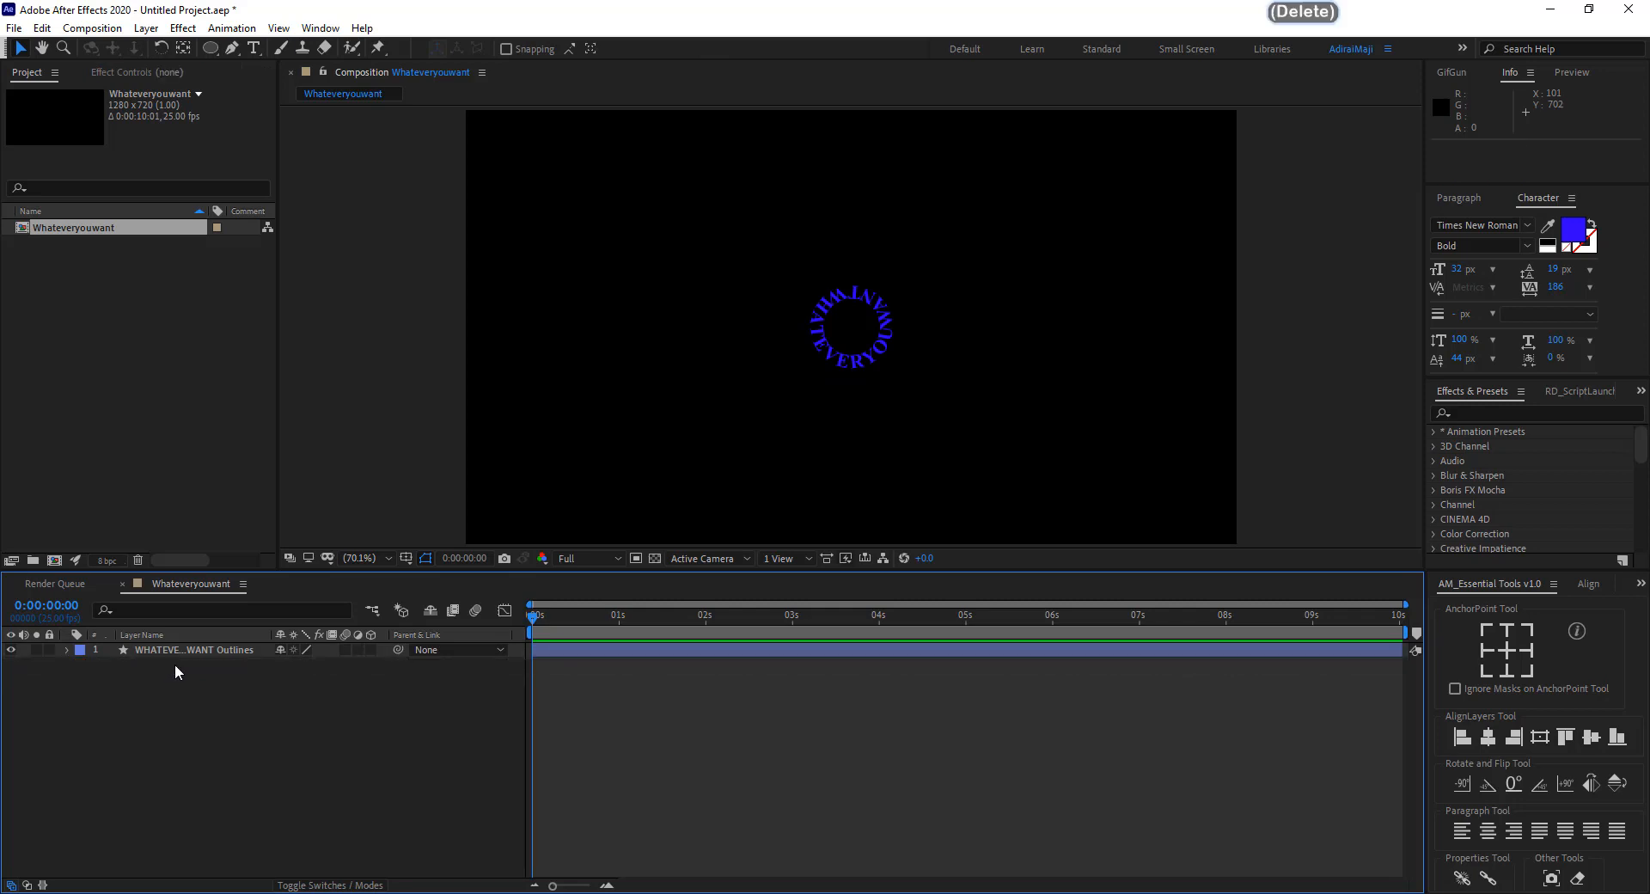
Delete Mask 1 from the WHATEVERYOUWANT Outlines layer.
left_click(182, 649)
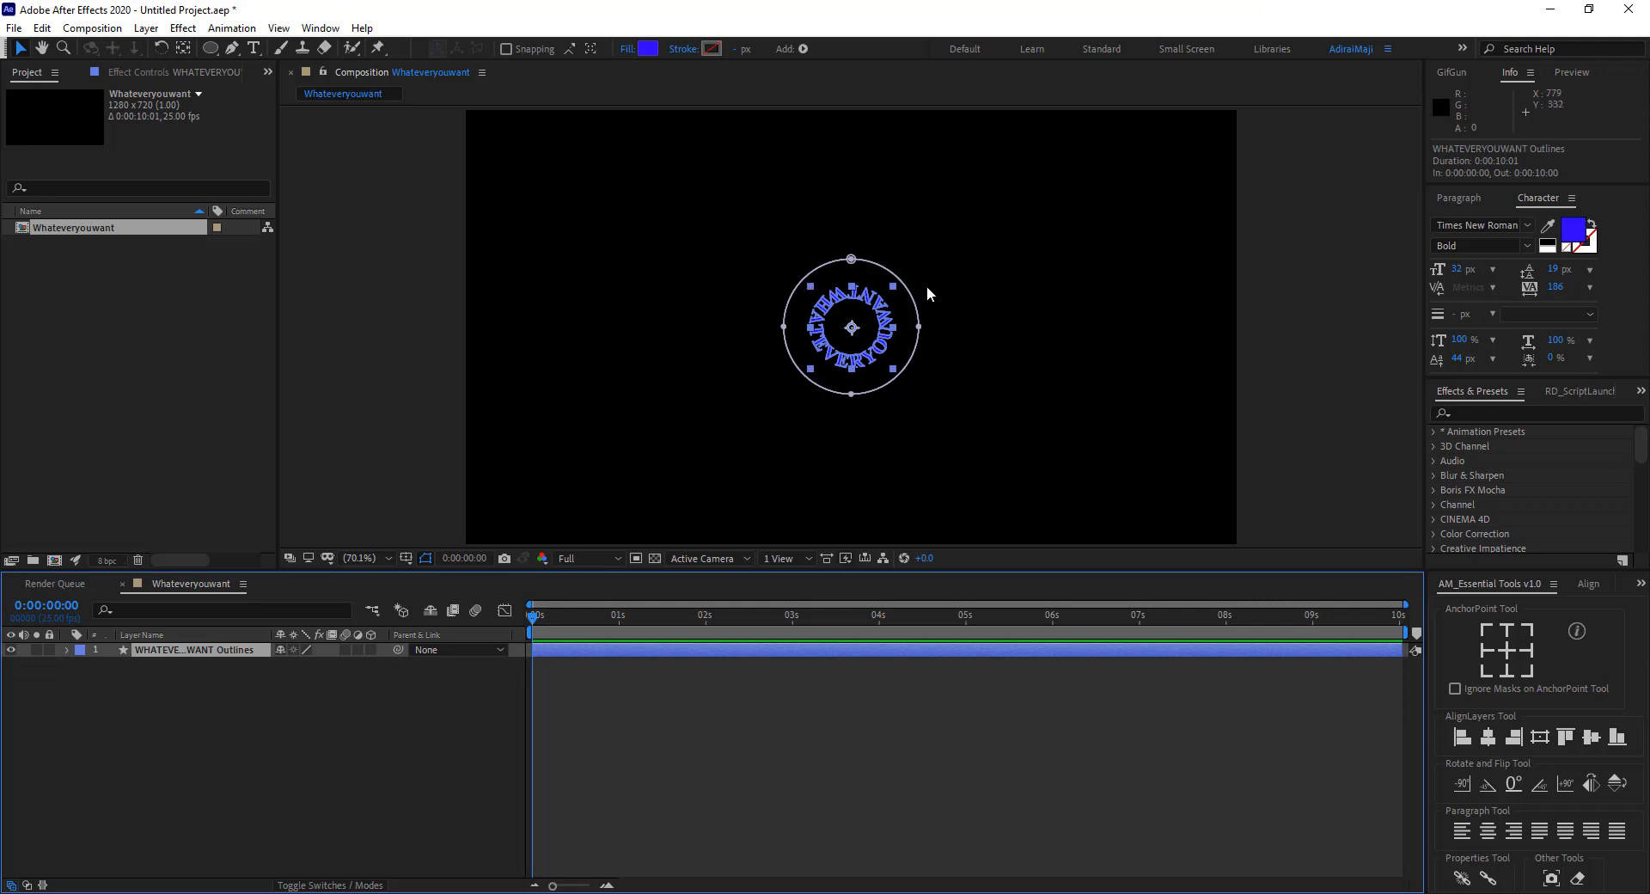
key("m")
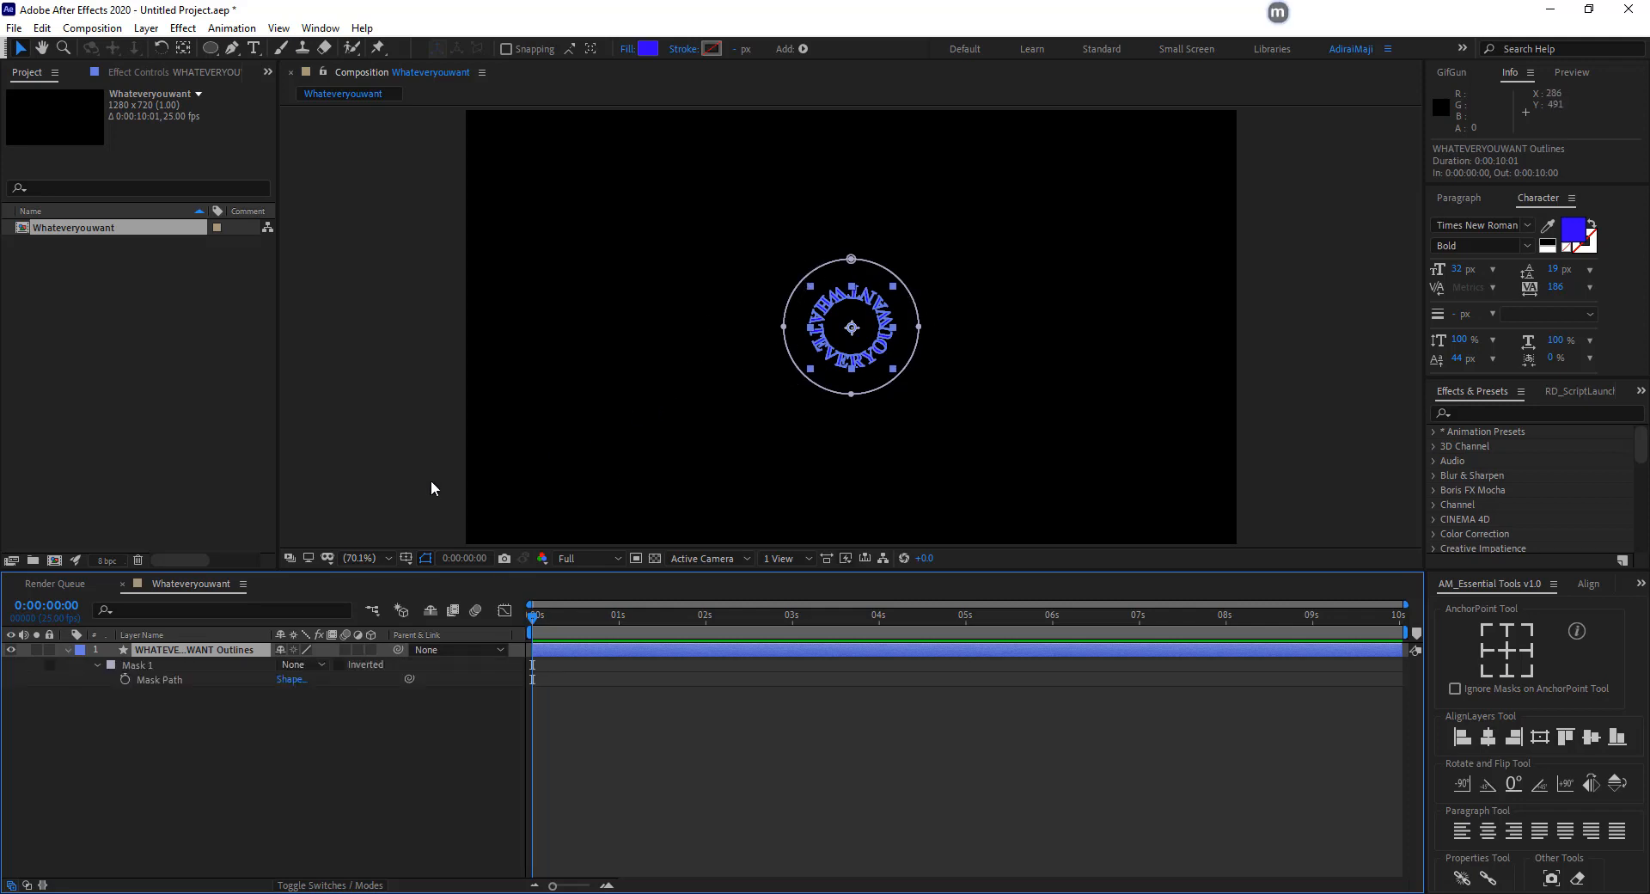
left_click(144, 663)
key("Delete")
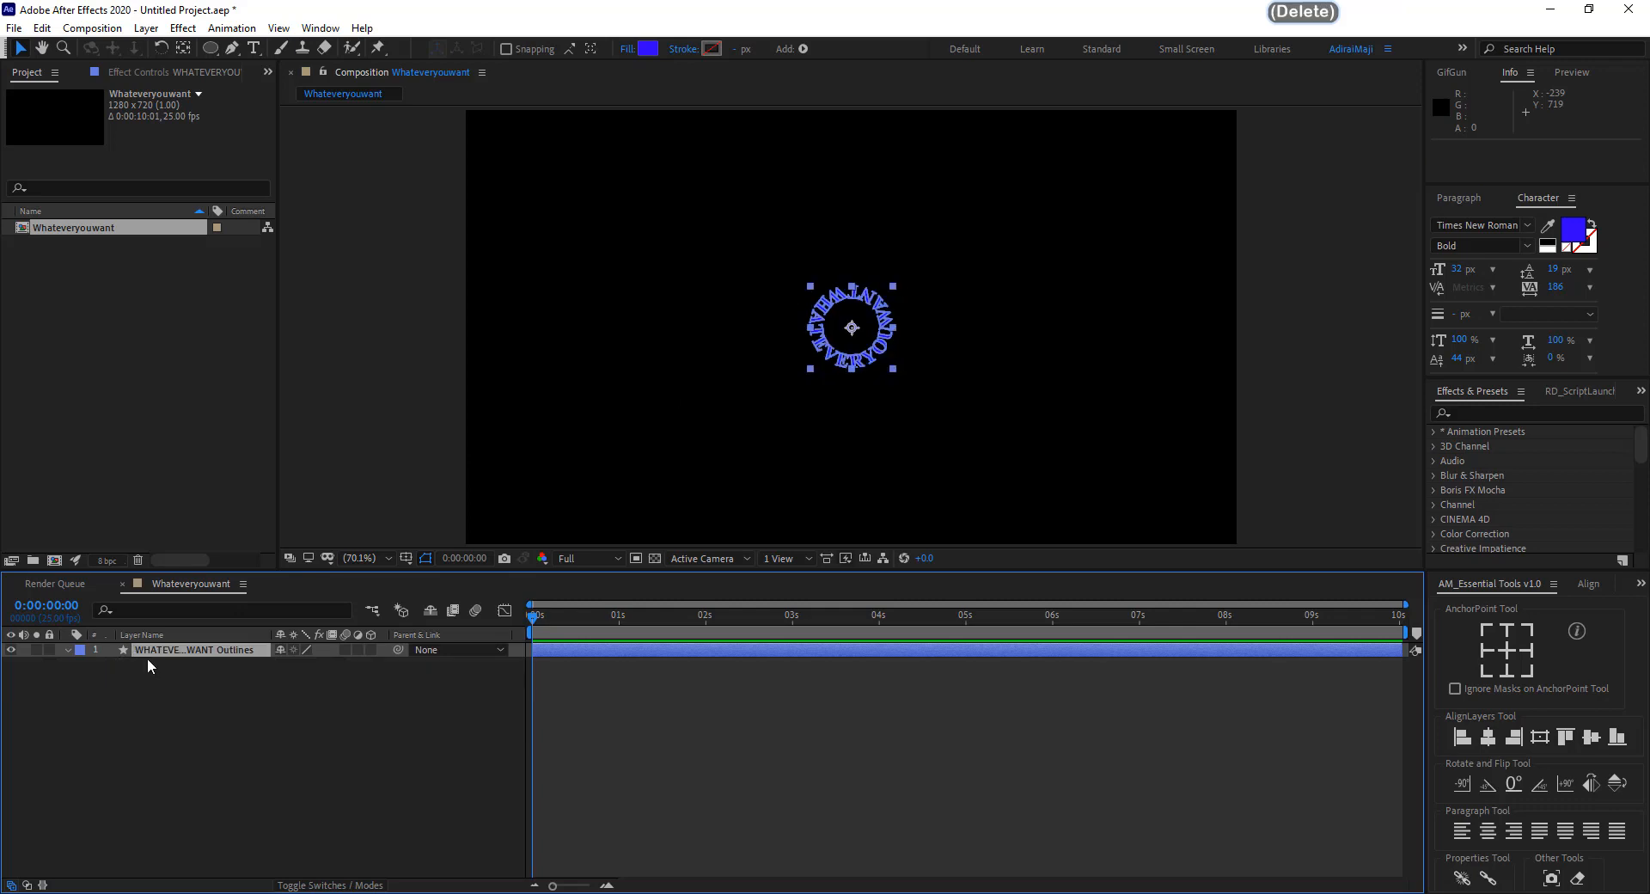
left_click(294, 727)
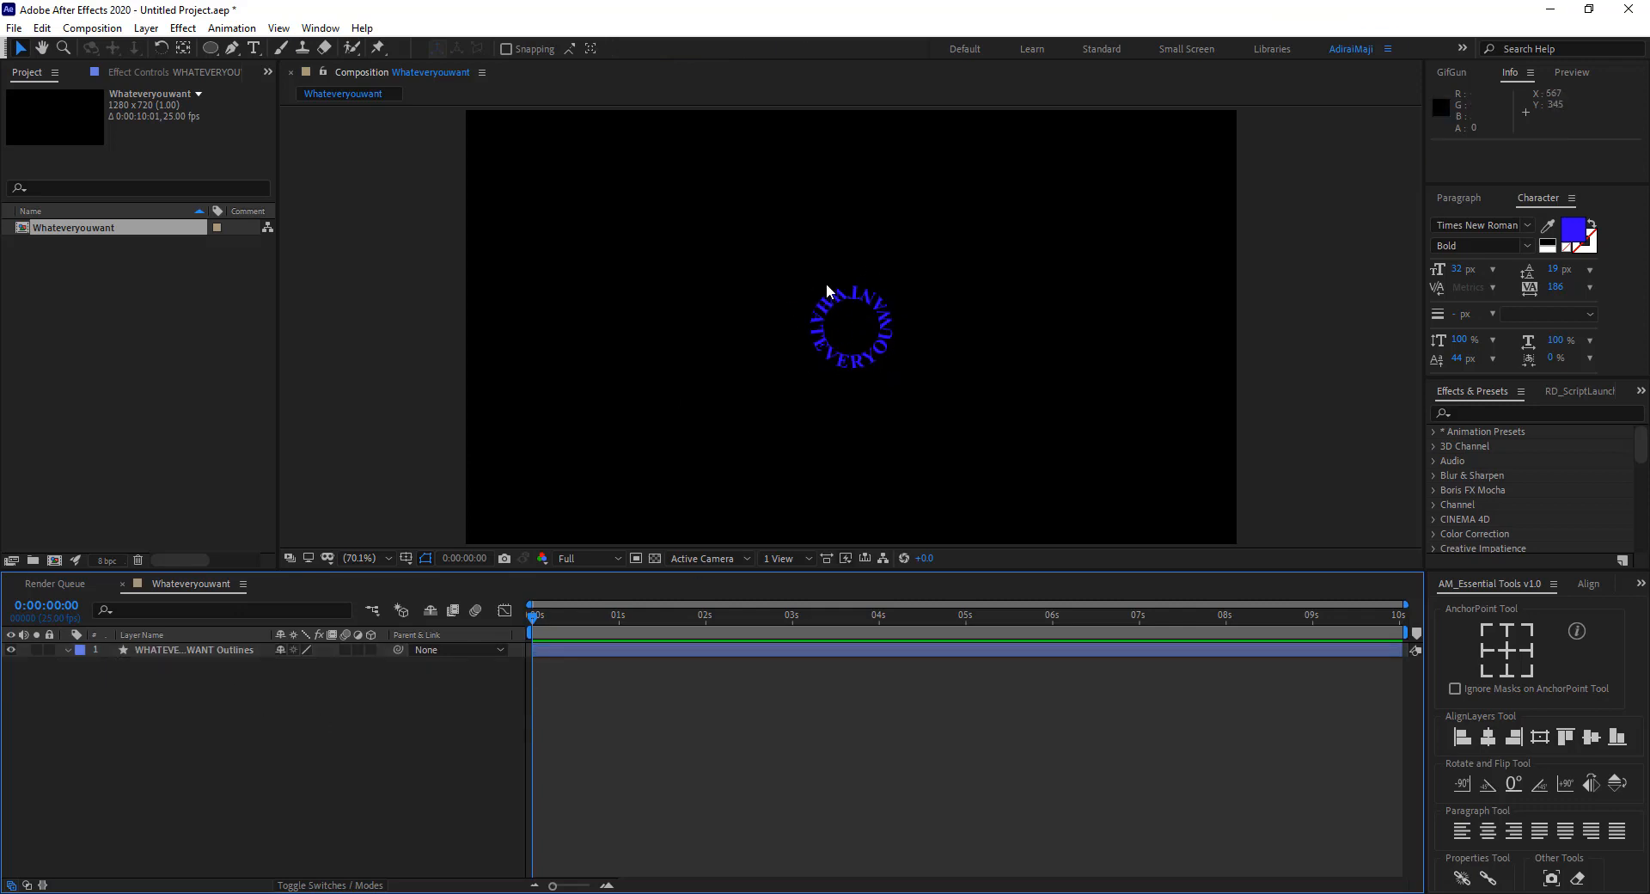
Set the fill colour of the outlines layer to black (000000).
left_click(214, 649)
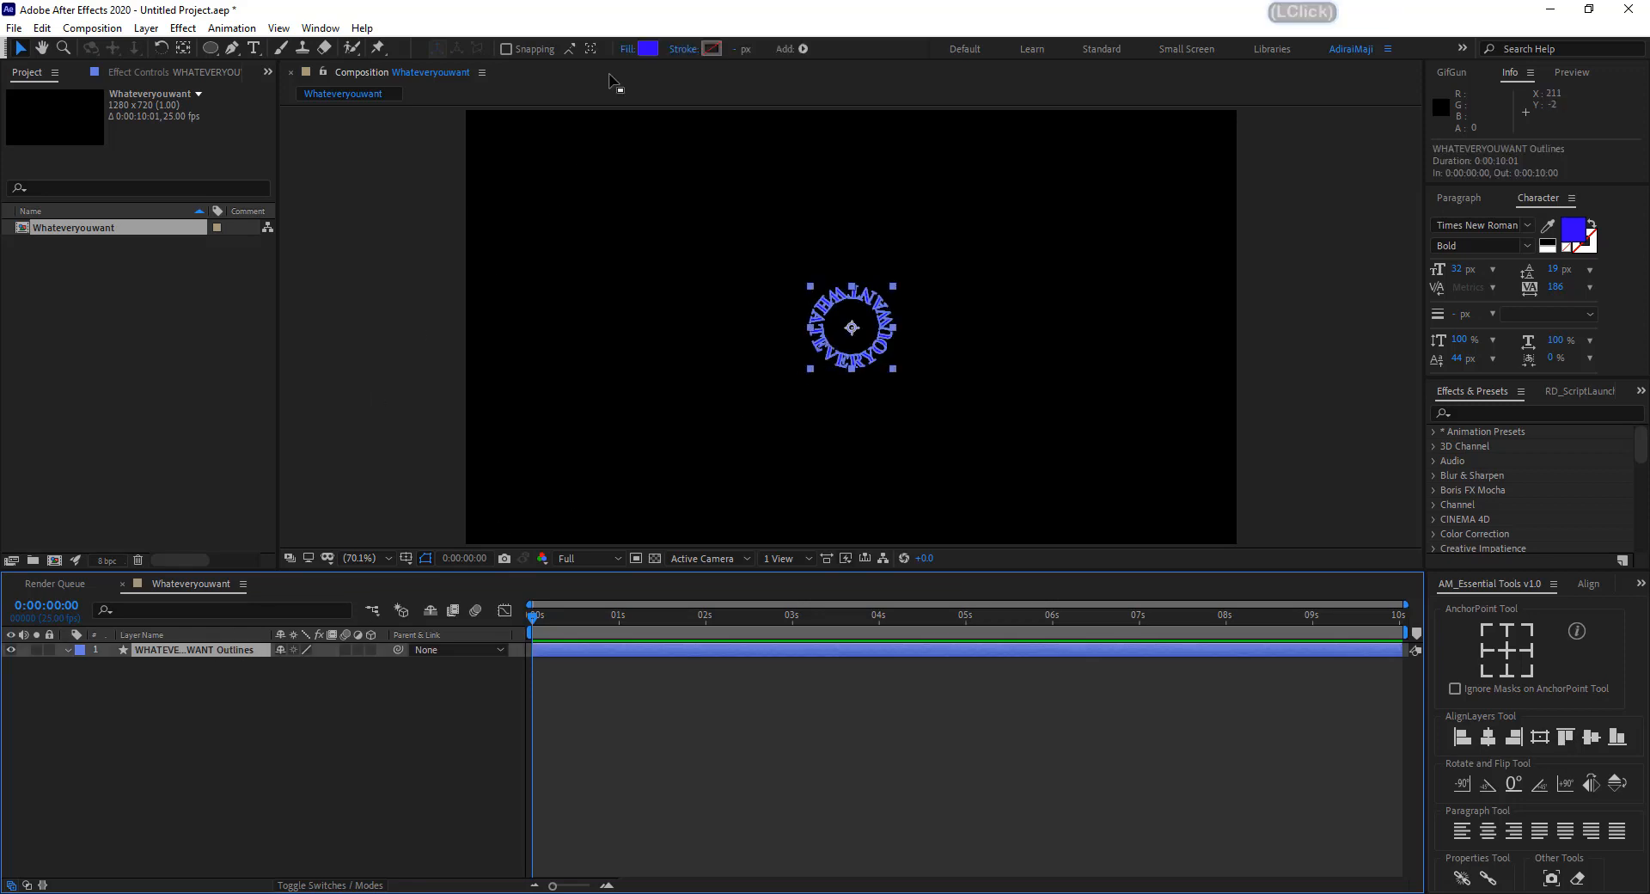
left_click(648, 49)
left_click(397, 676)
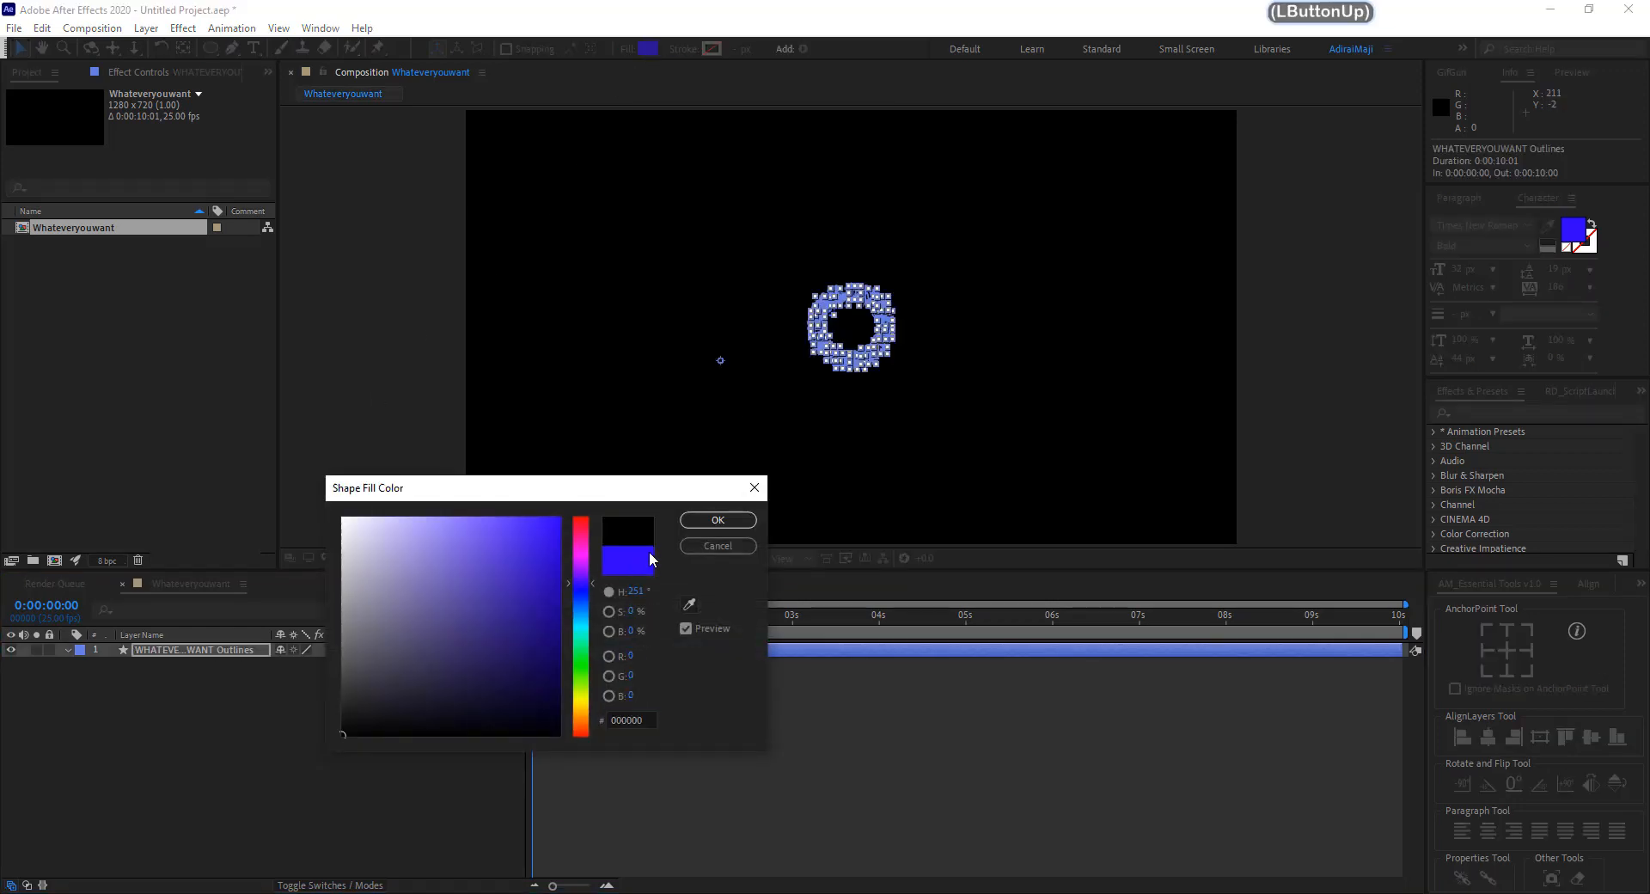
left_click(718, 520)
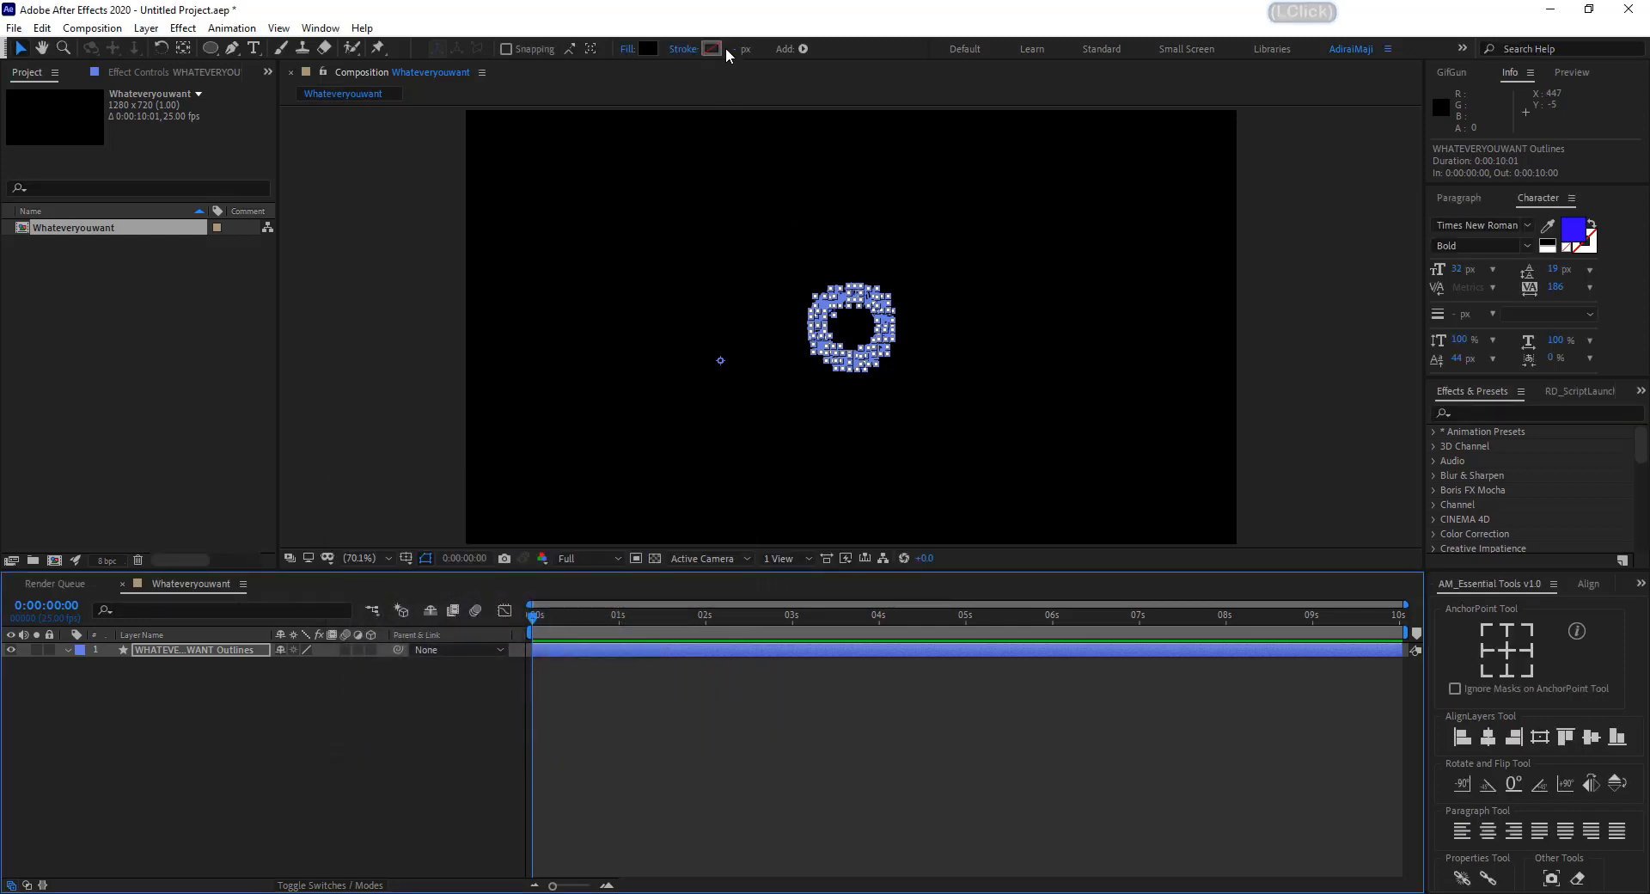
Give the outlines layer a magenta EA3AFF stroke with a width of 1 px.
left_click(715, 49)
mouse_move(504, 531)
left_mouse_down()
mouse_move(526, 492)
mouse_move(511, 490)
left_mouse_up()
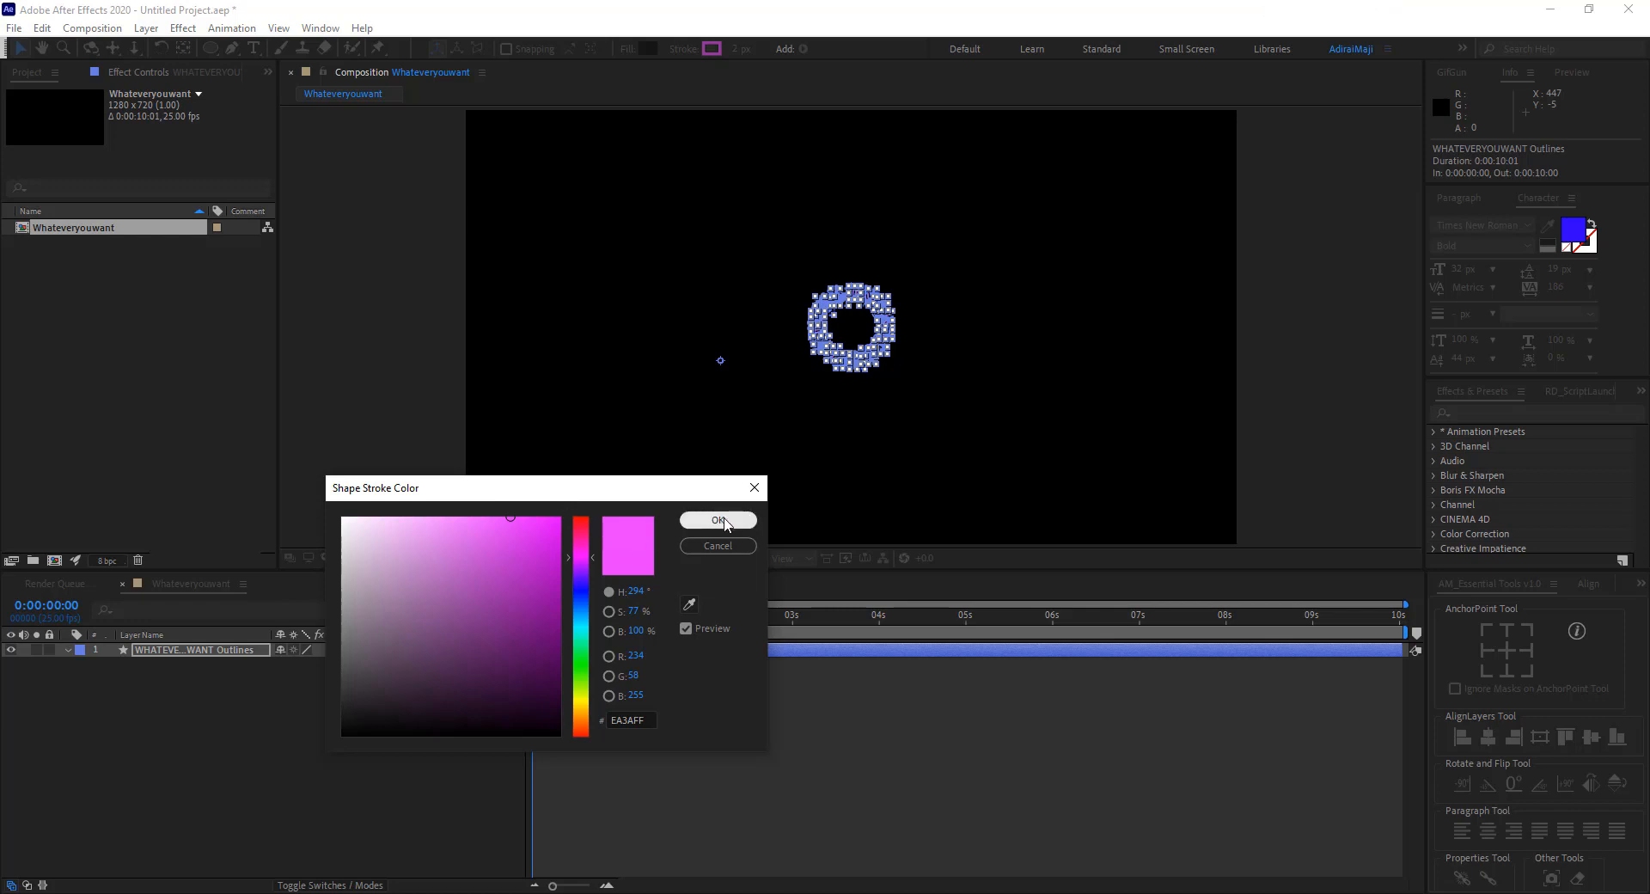
left_click(719, 520)
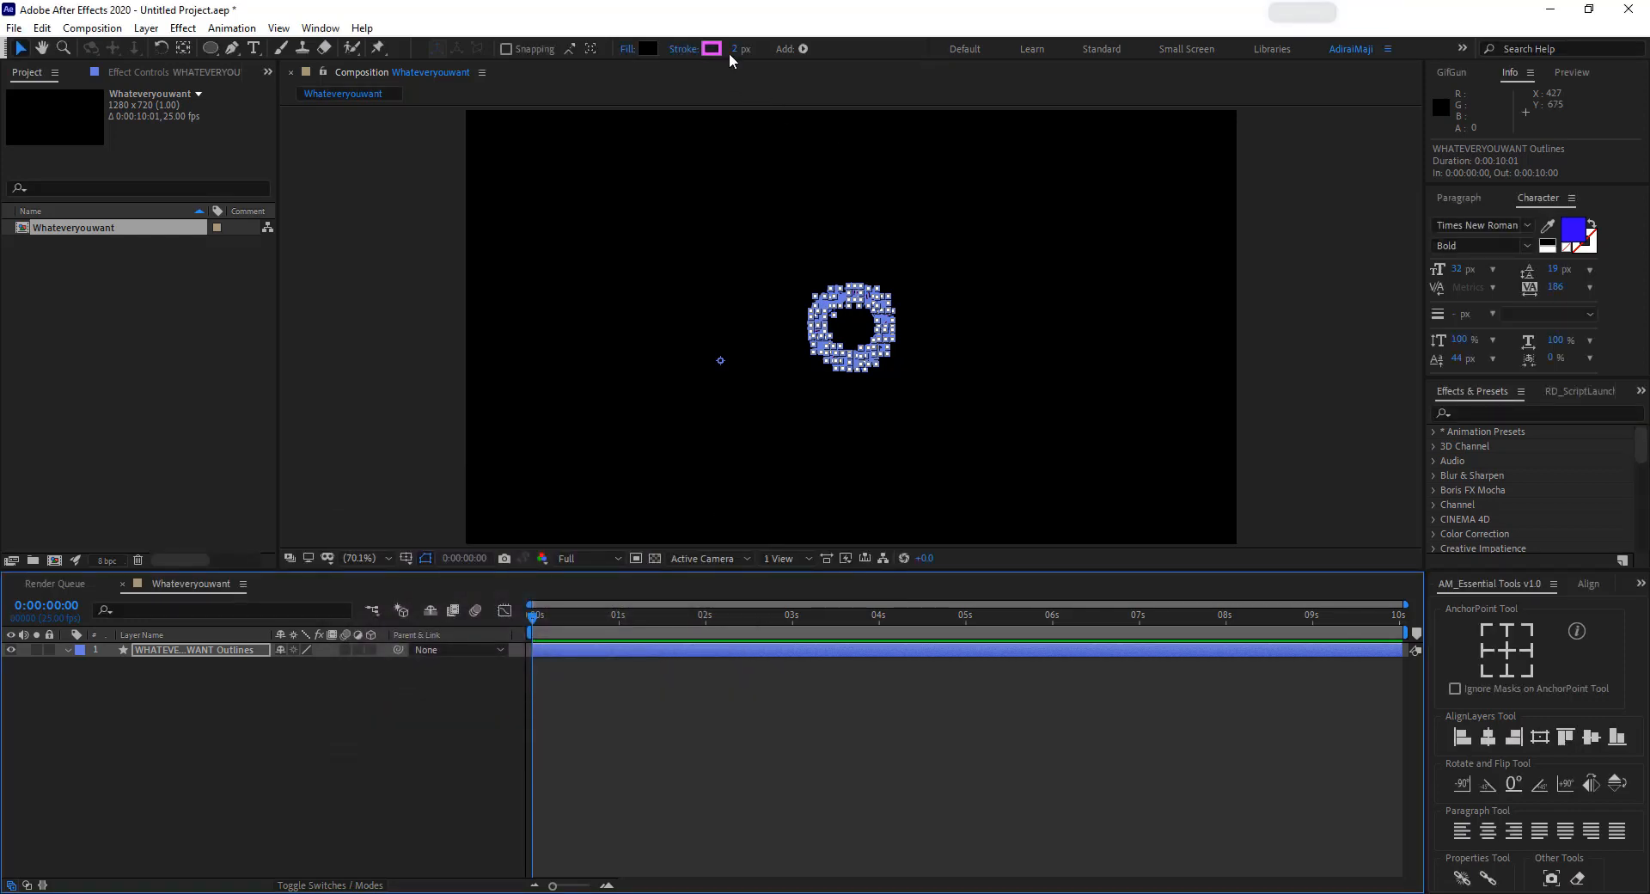
left_click(736, 49)
type("1")
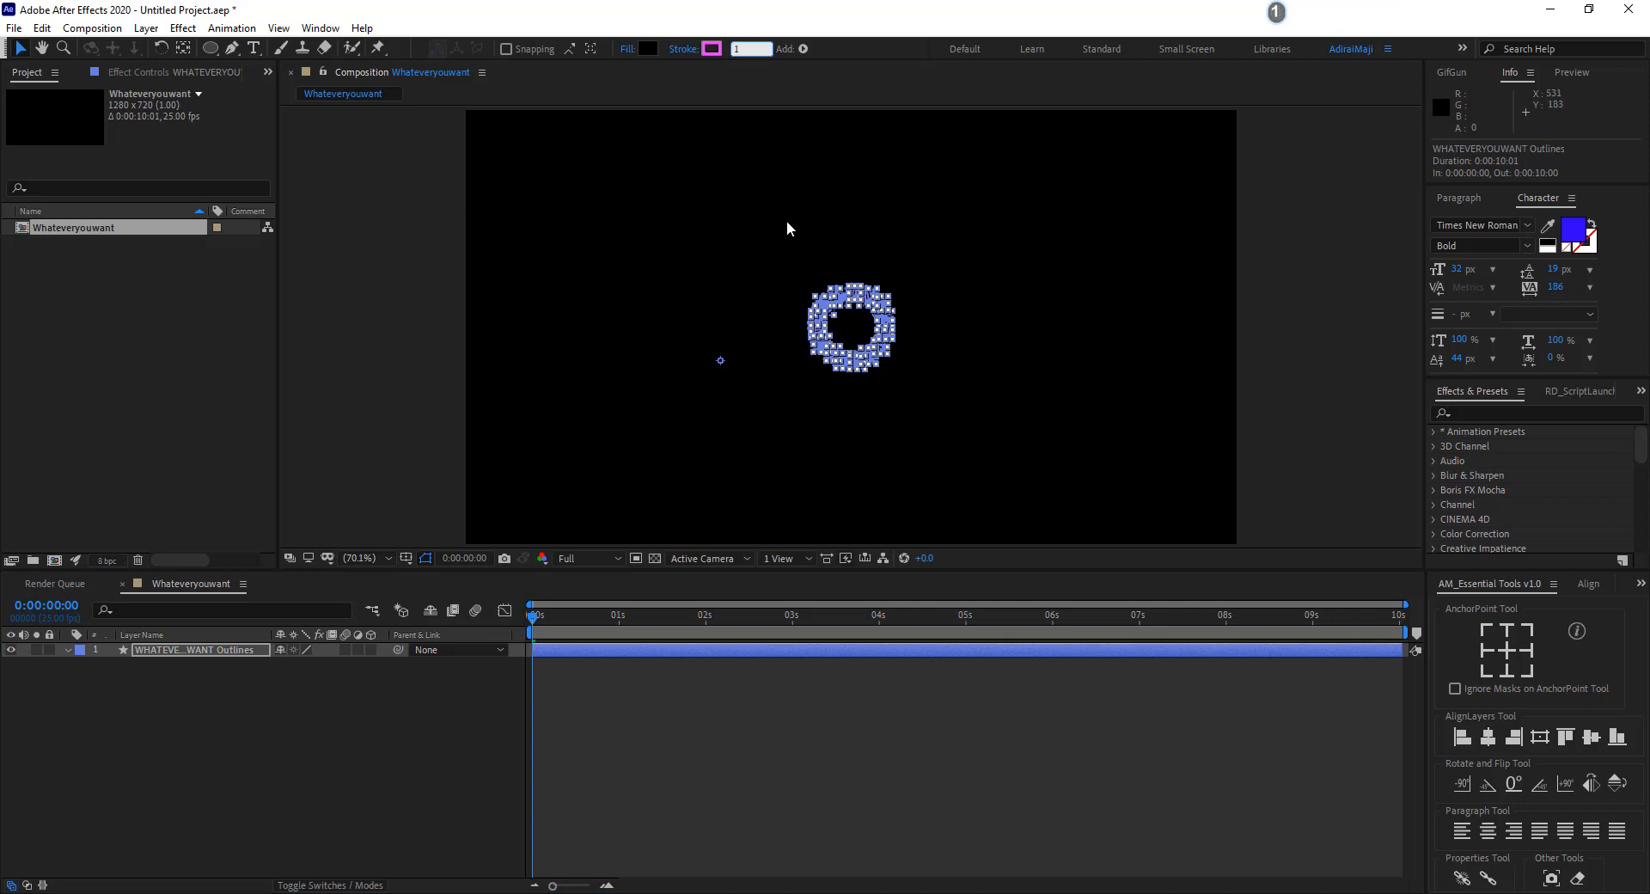
key("Return")
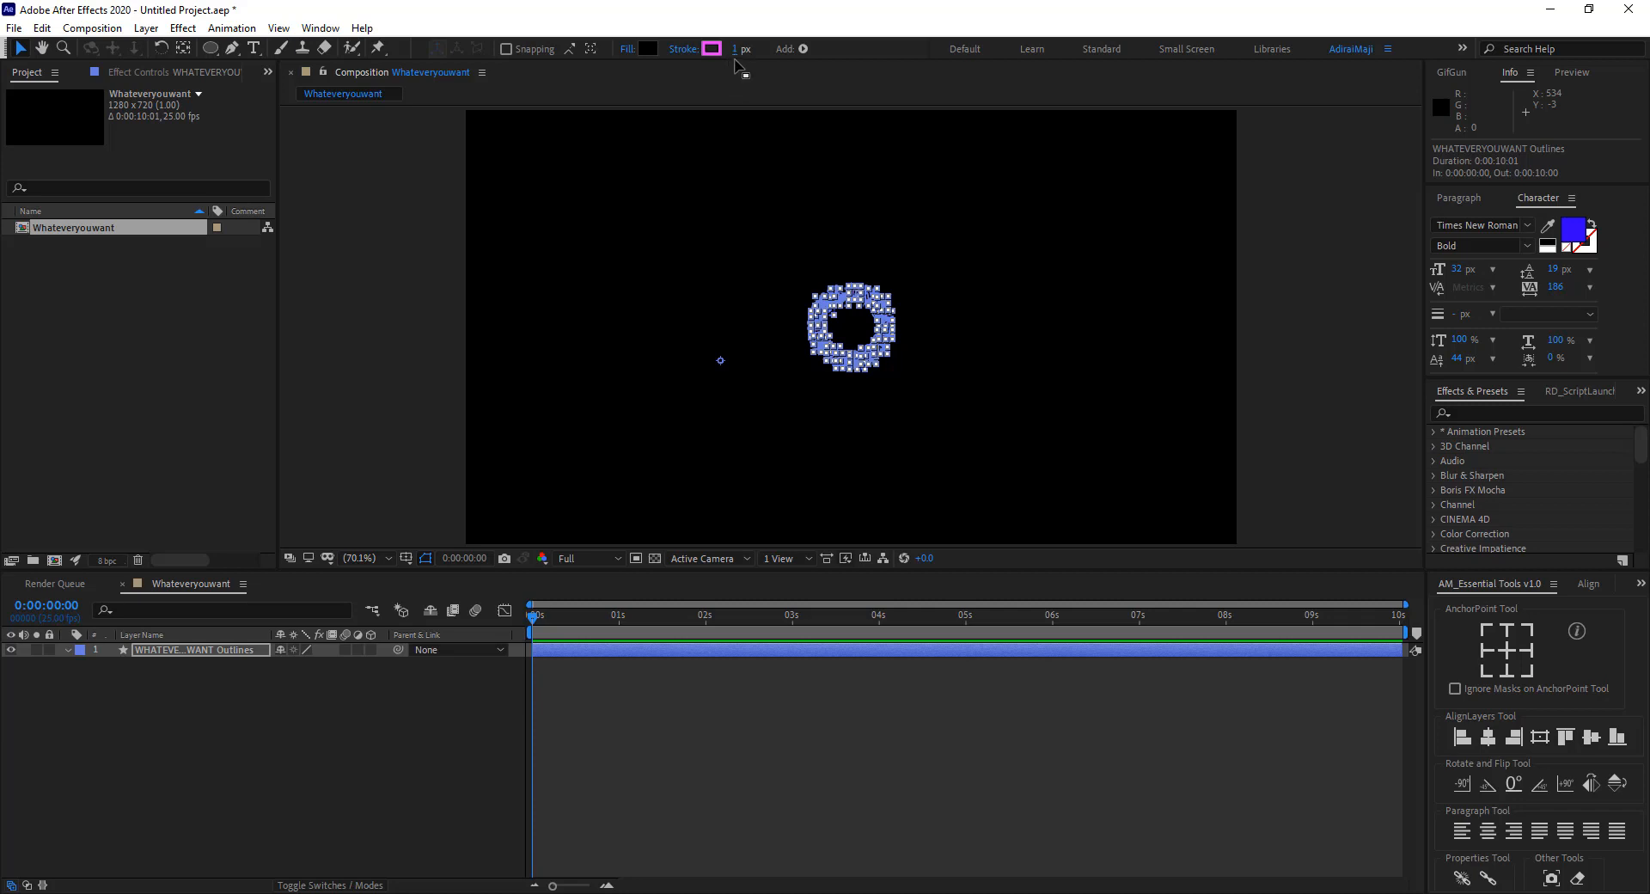
left_click(740, 719)
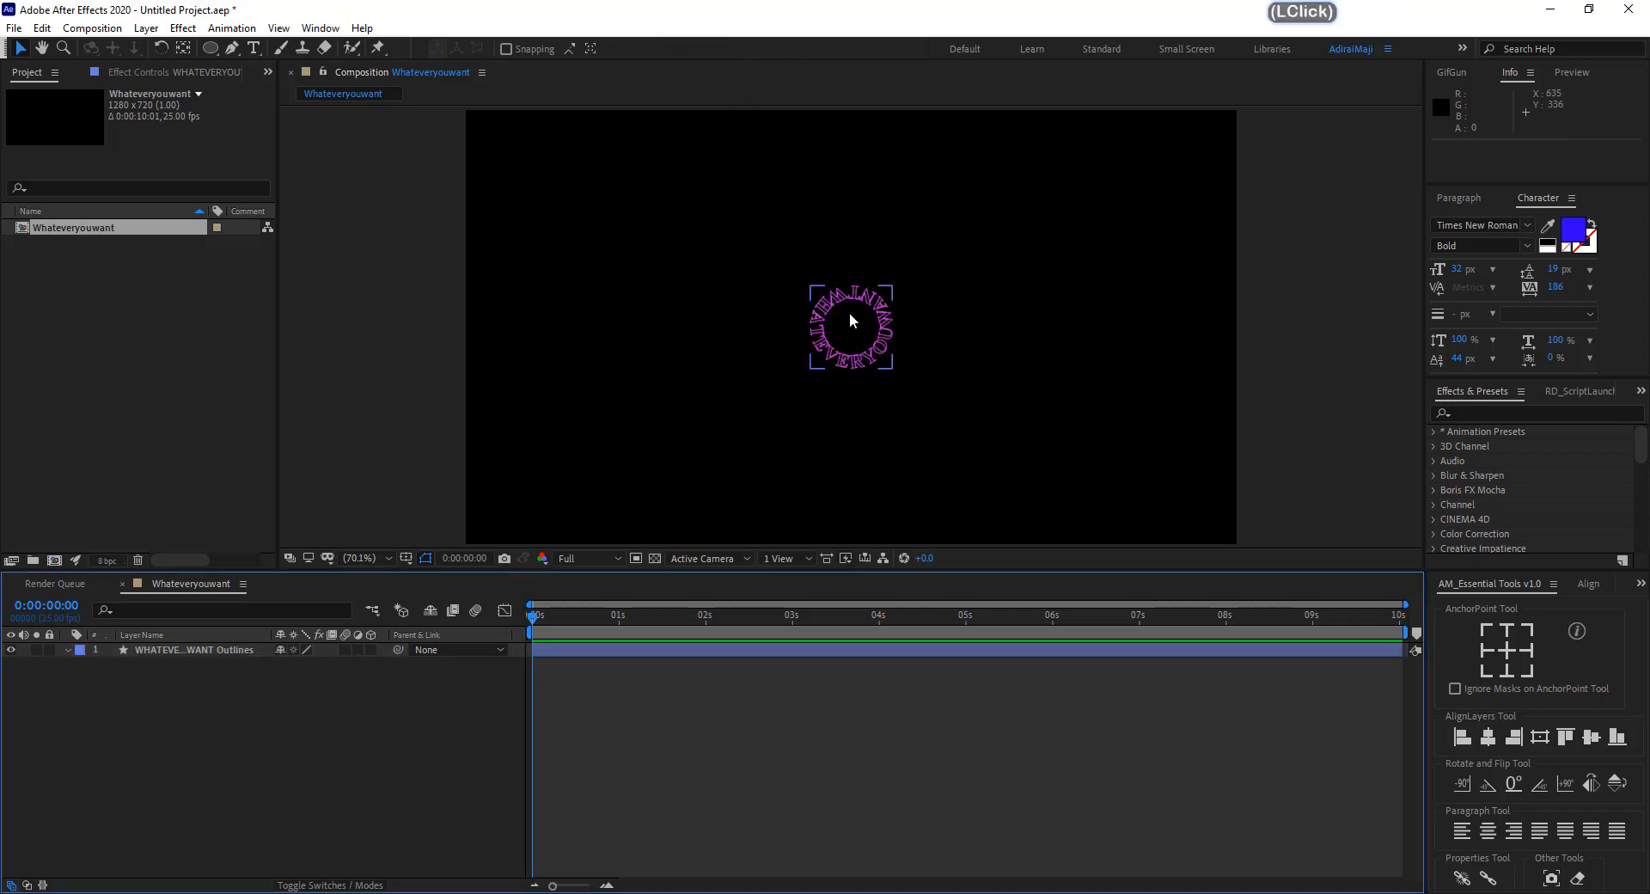
scroll(849, 312, "up", 3)
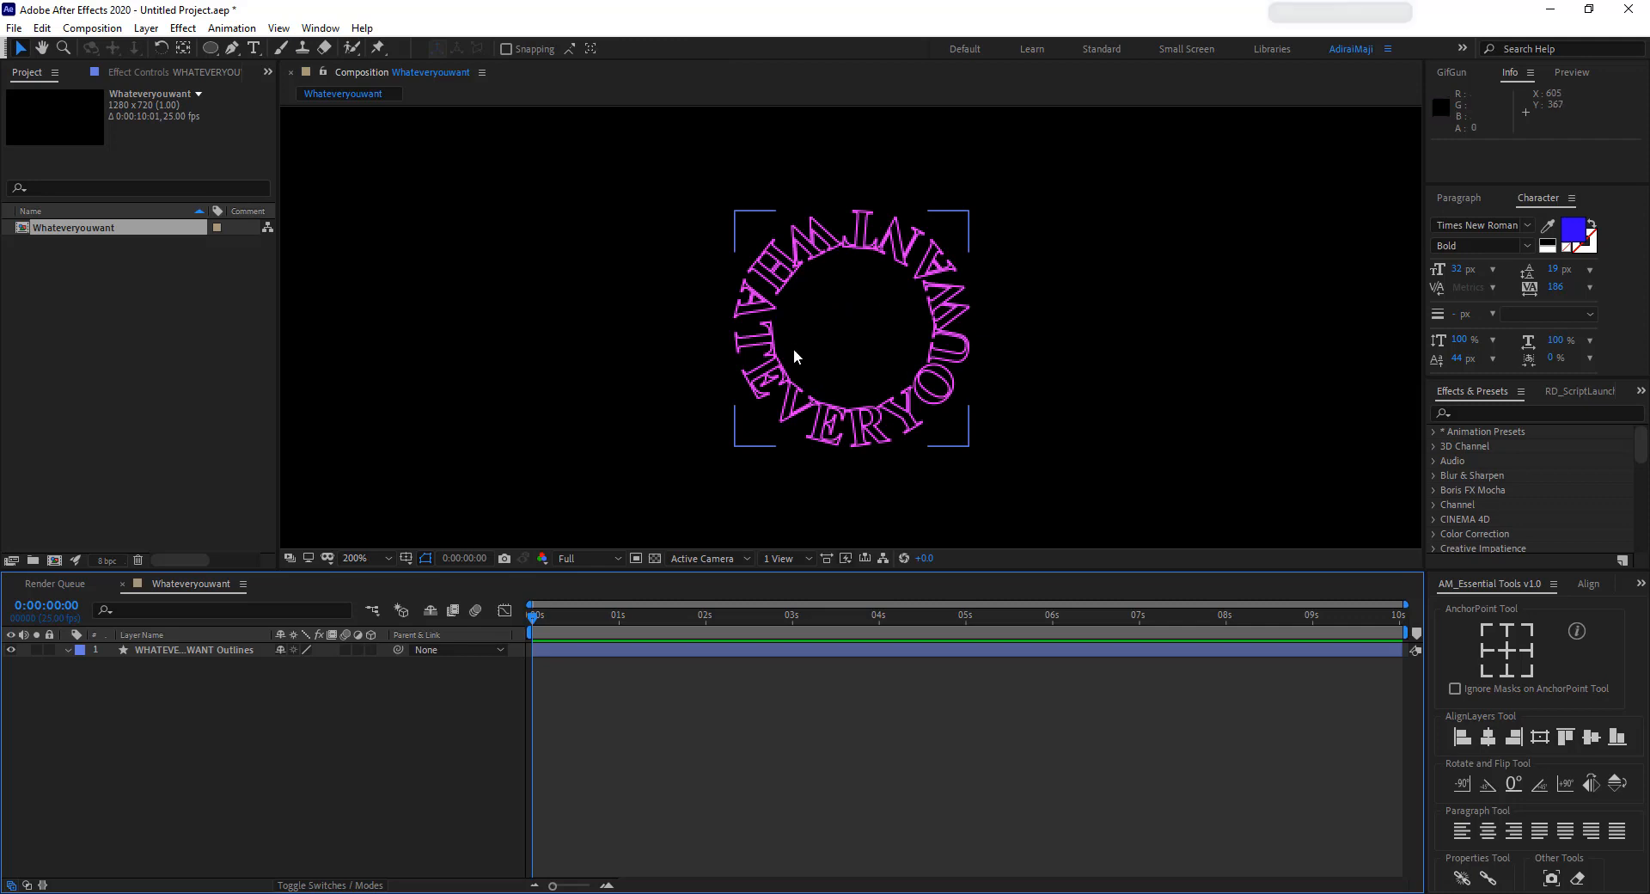
scroll(827, 421, "down", 2)
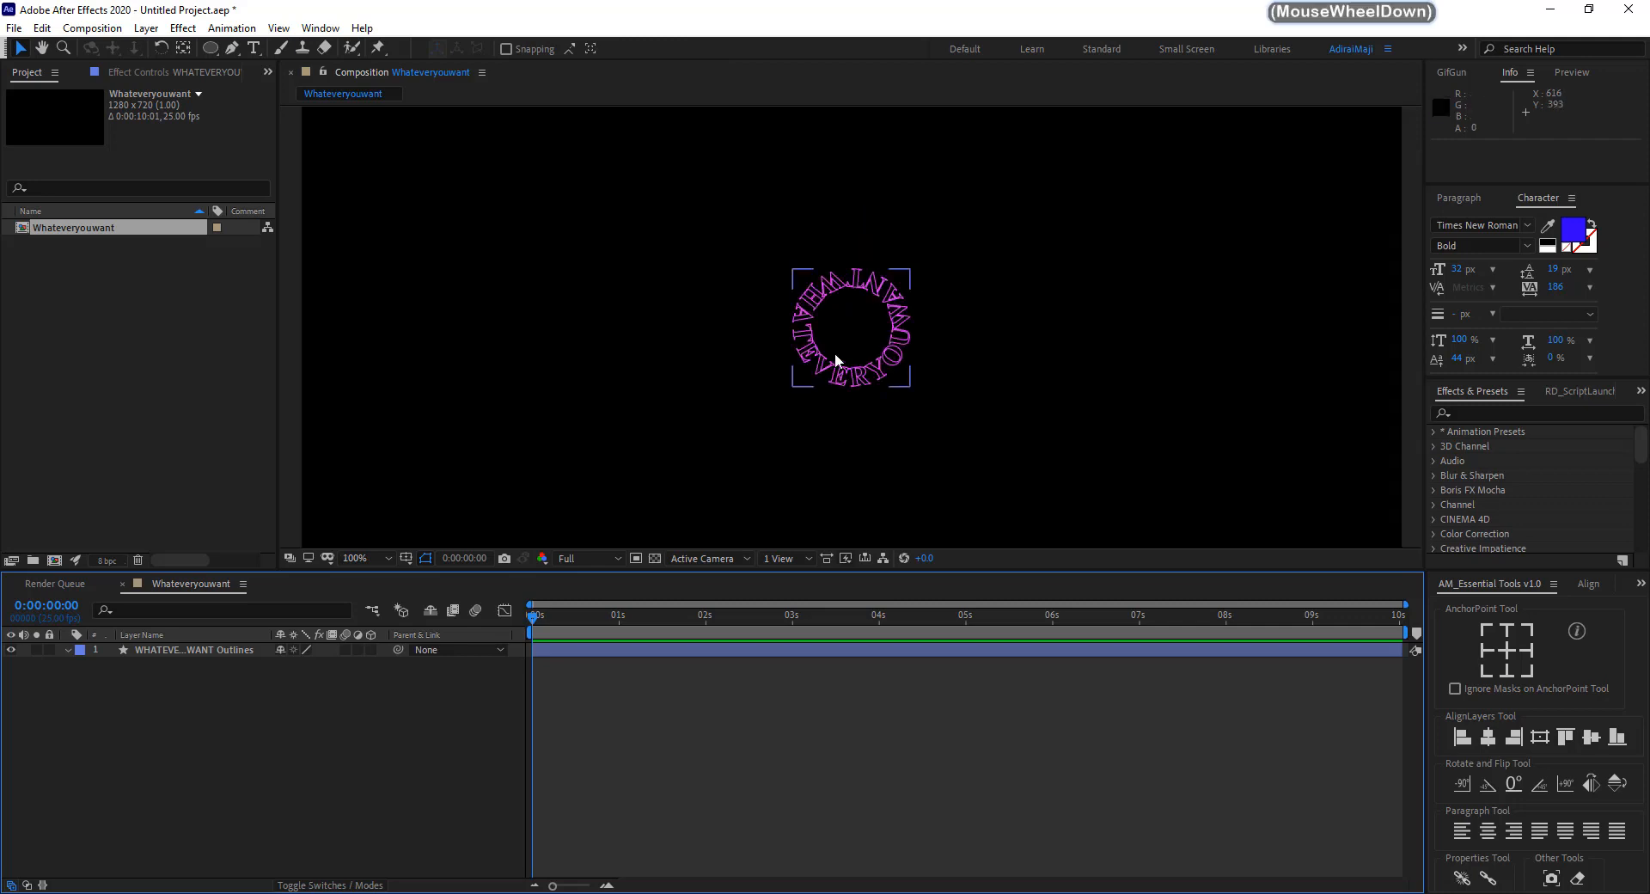
Add a Repeater to the contents of the WHATEVERYOUWANT Outlines layer.
left_click(155, 651)
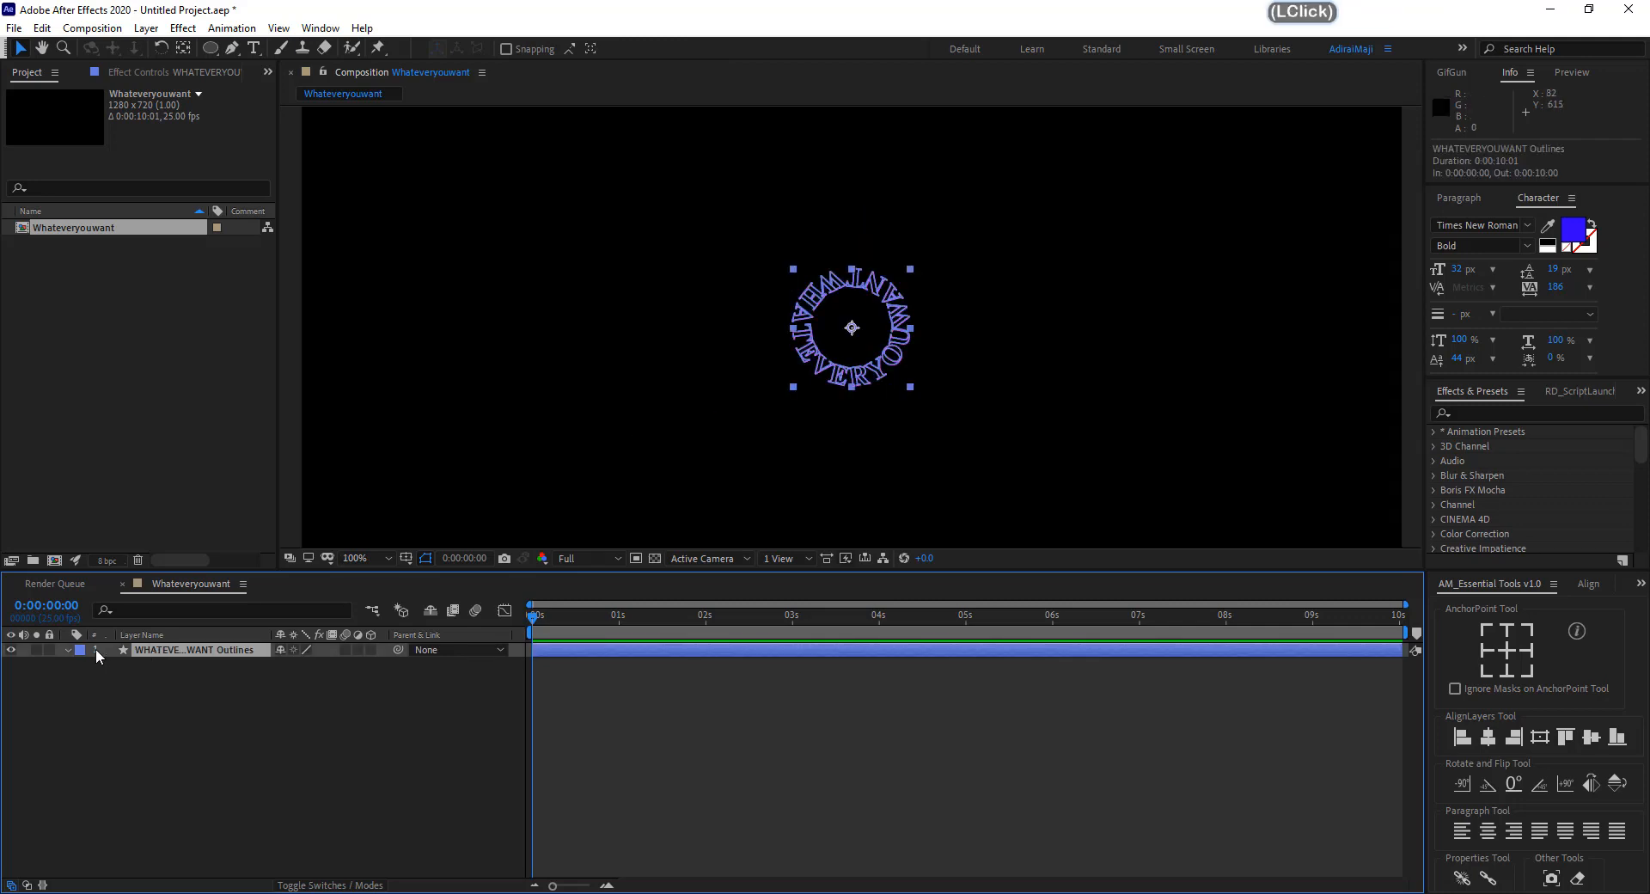
left_click(70, 650)
left_click(67, 651)
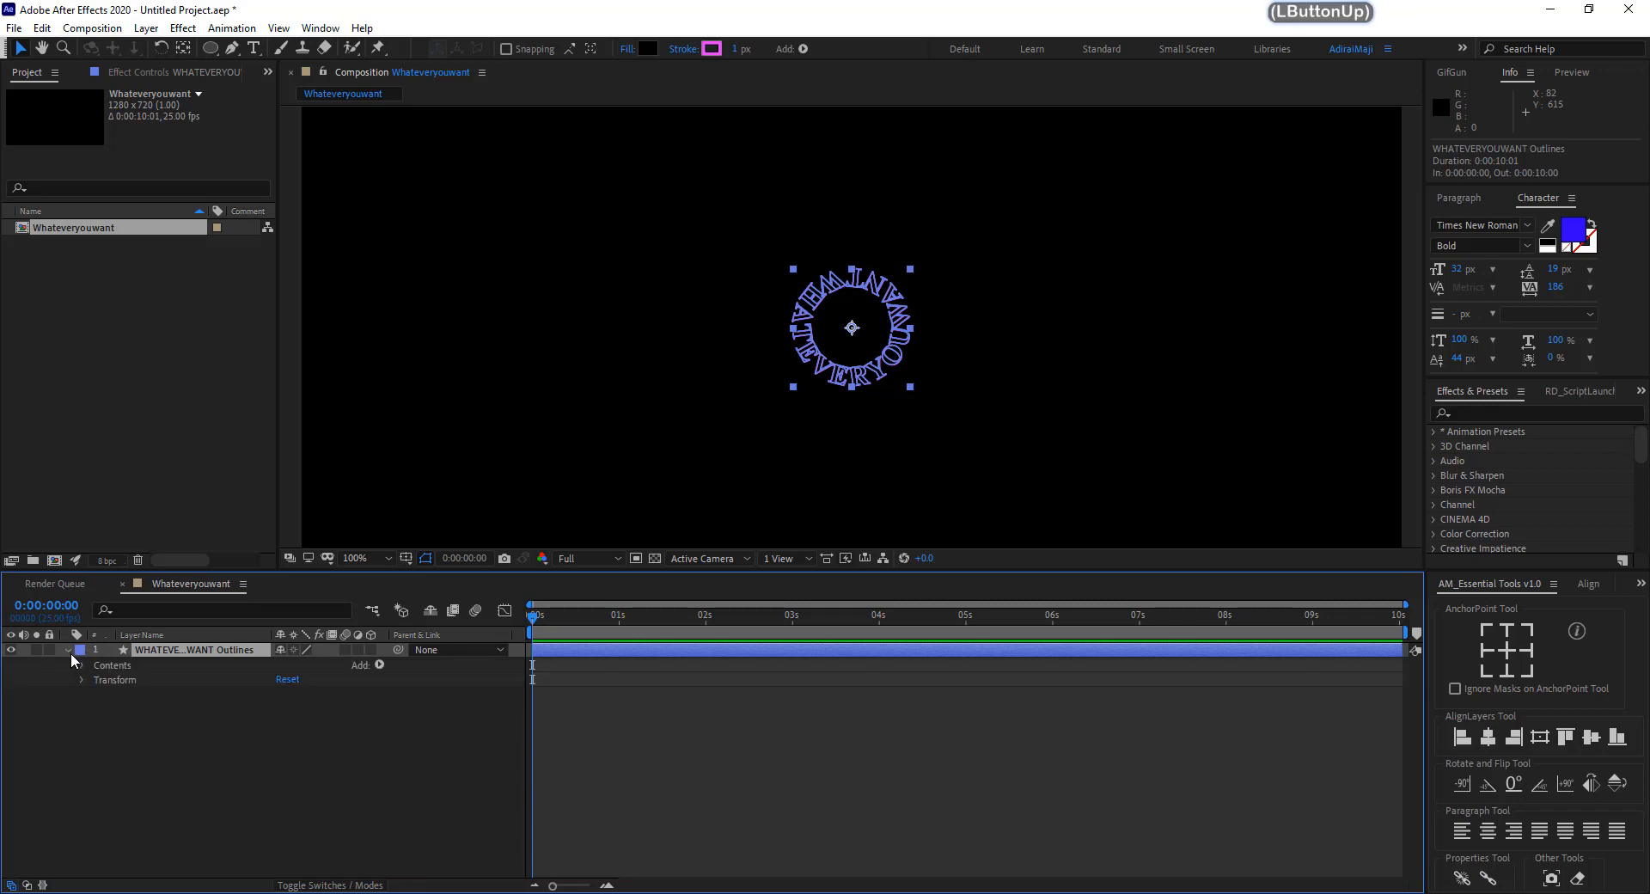
left_click(379, 666)
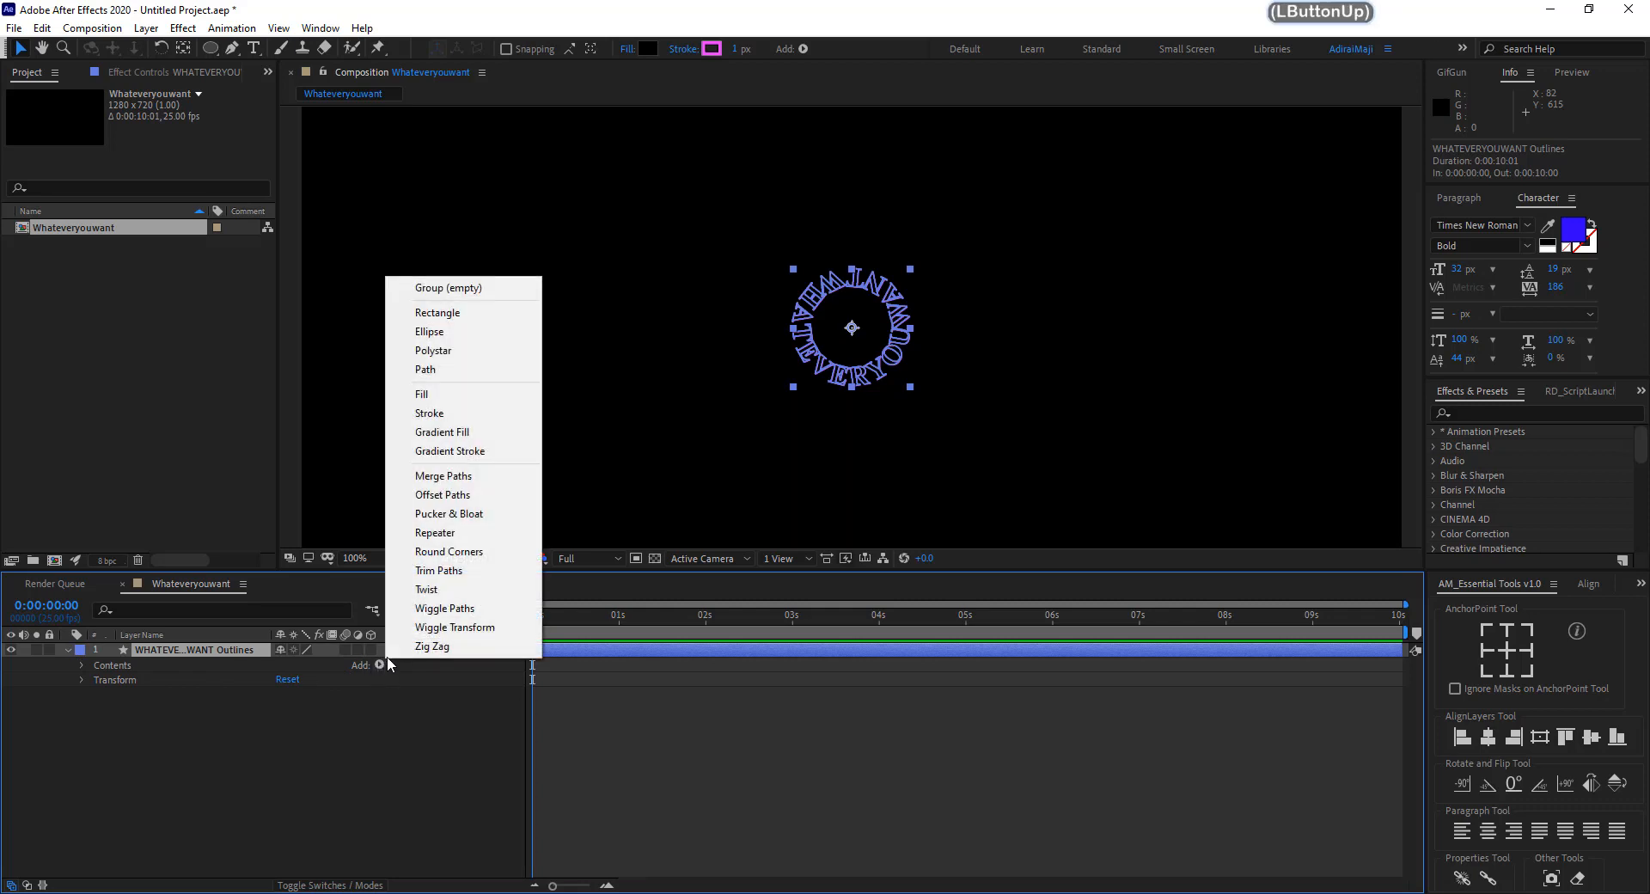
left_click(443, 533)
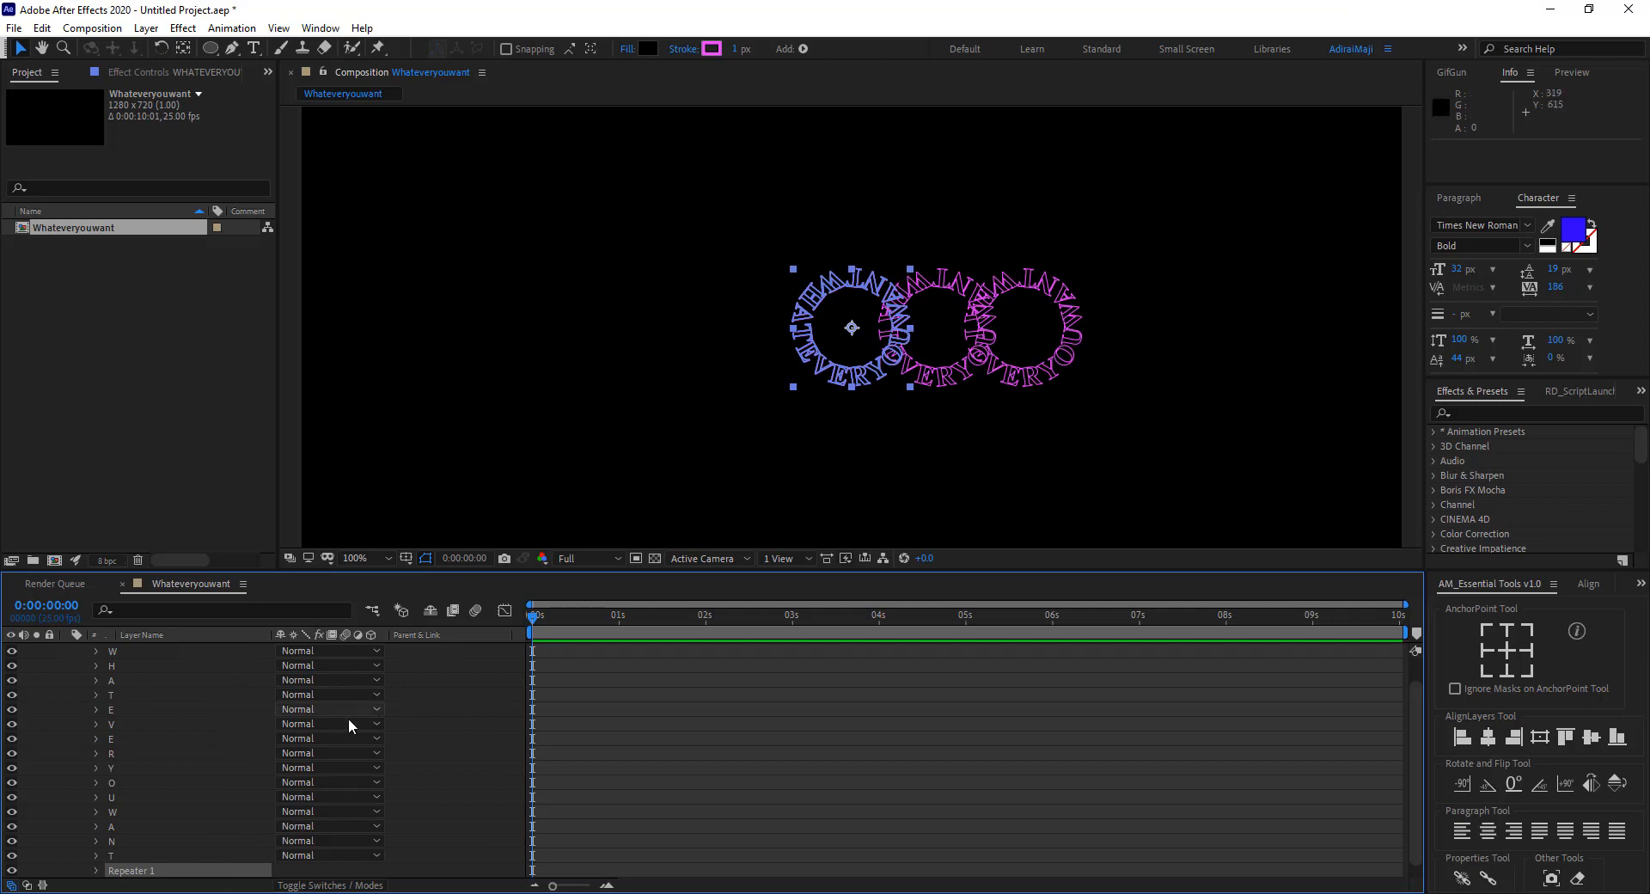
Isolate Repeater 1 in the timeline and expand its properties.
scroll(240, 761, "down", 1)
left_click(178, 855)
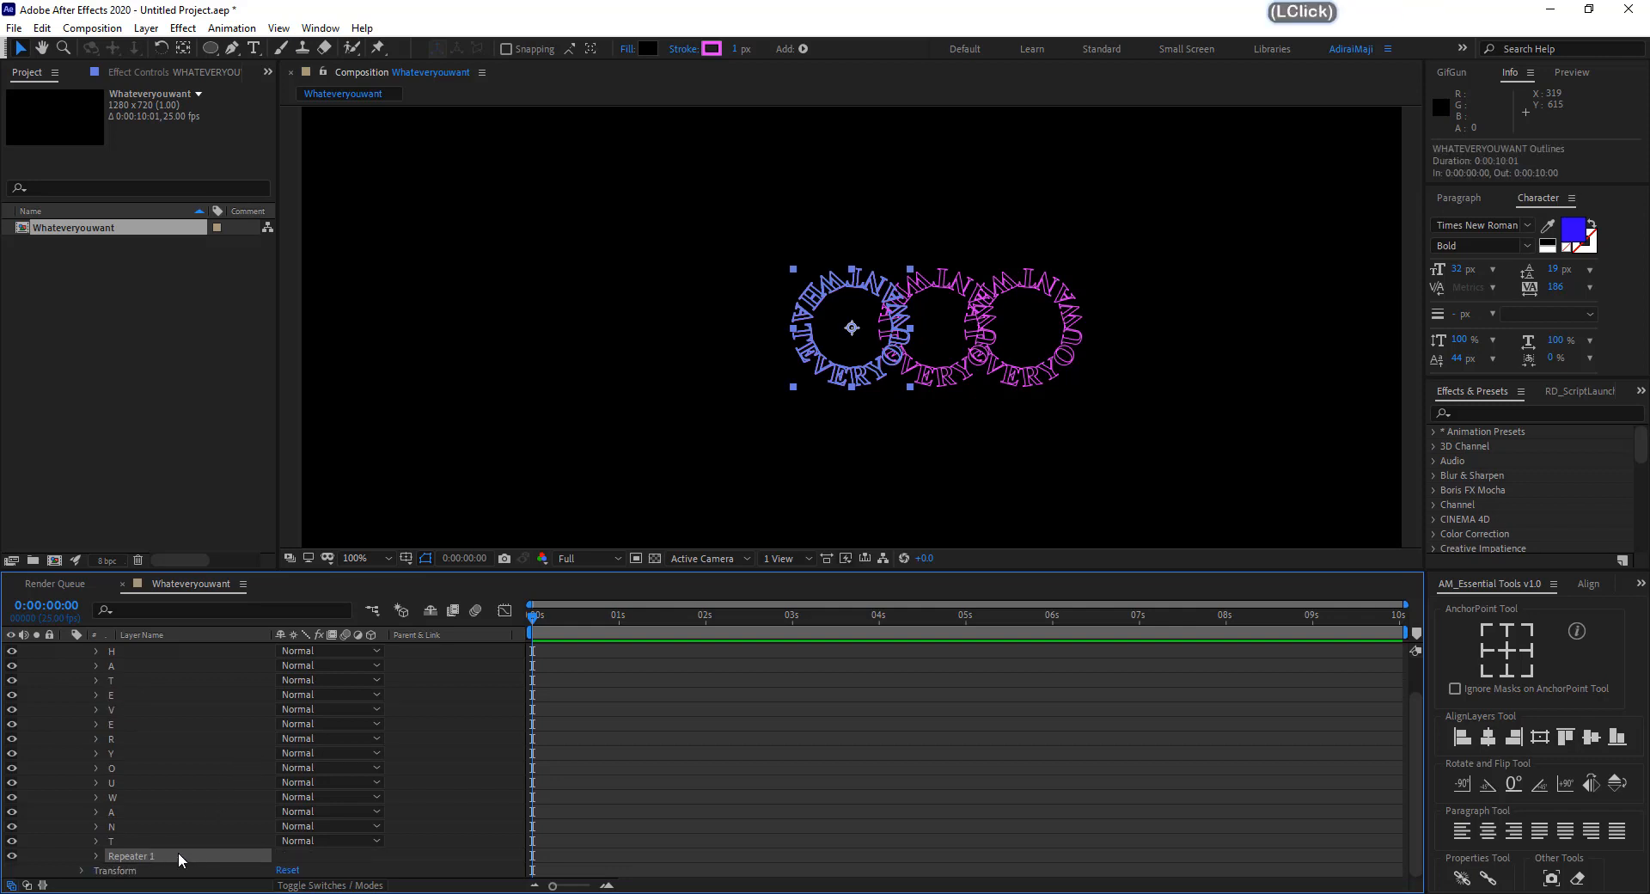
key("s")
key("s")
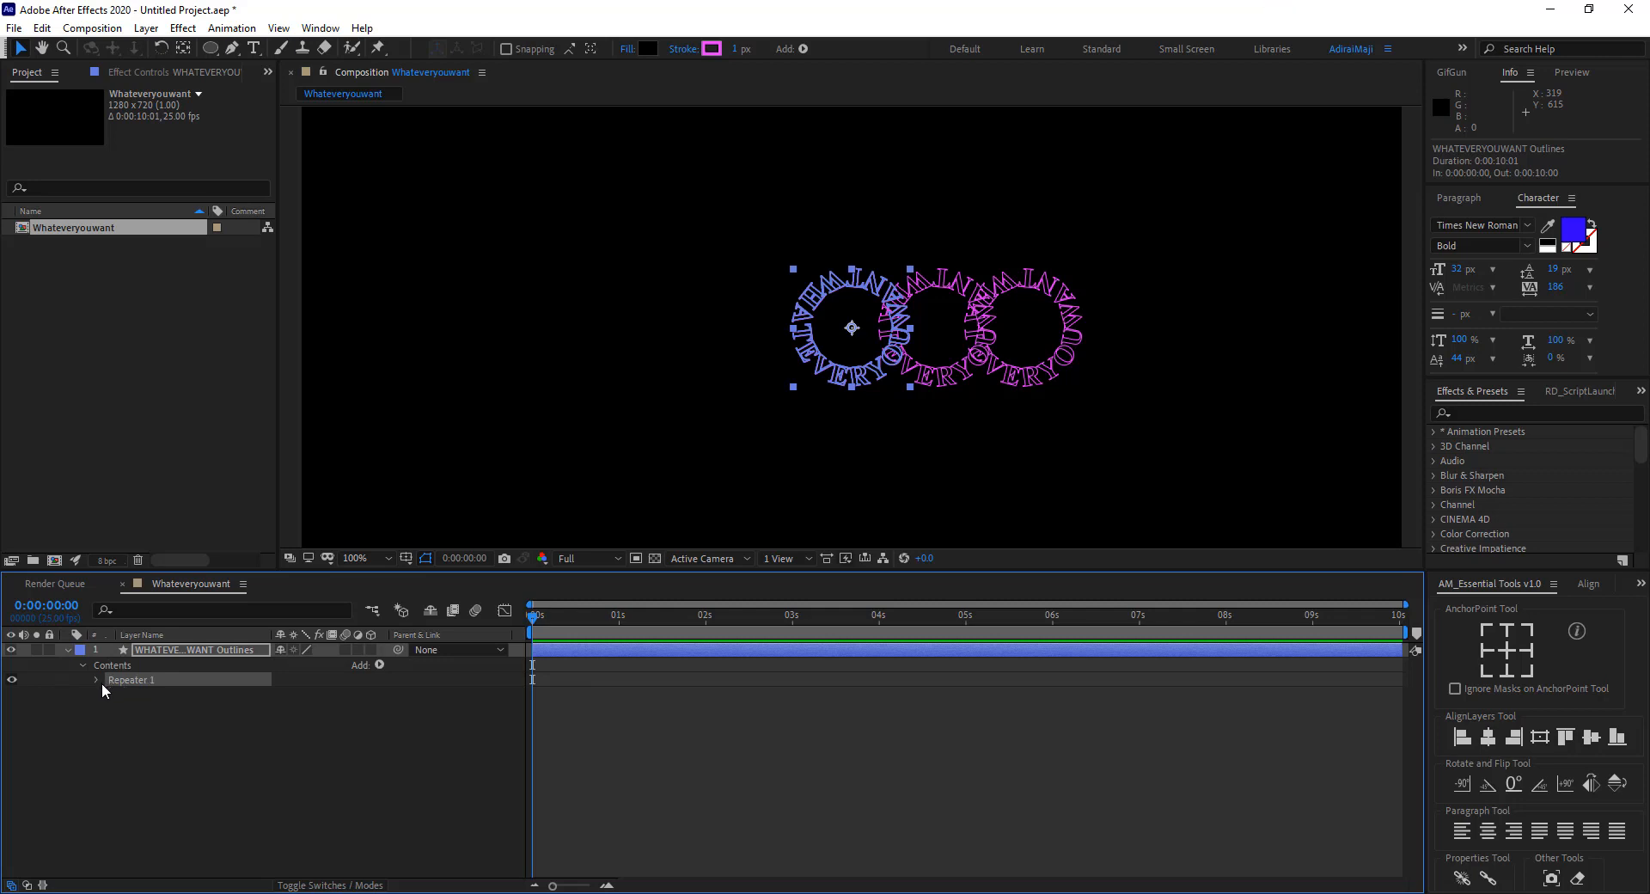
left_click(96, 679)
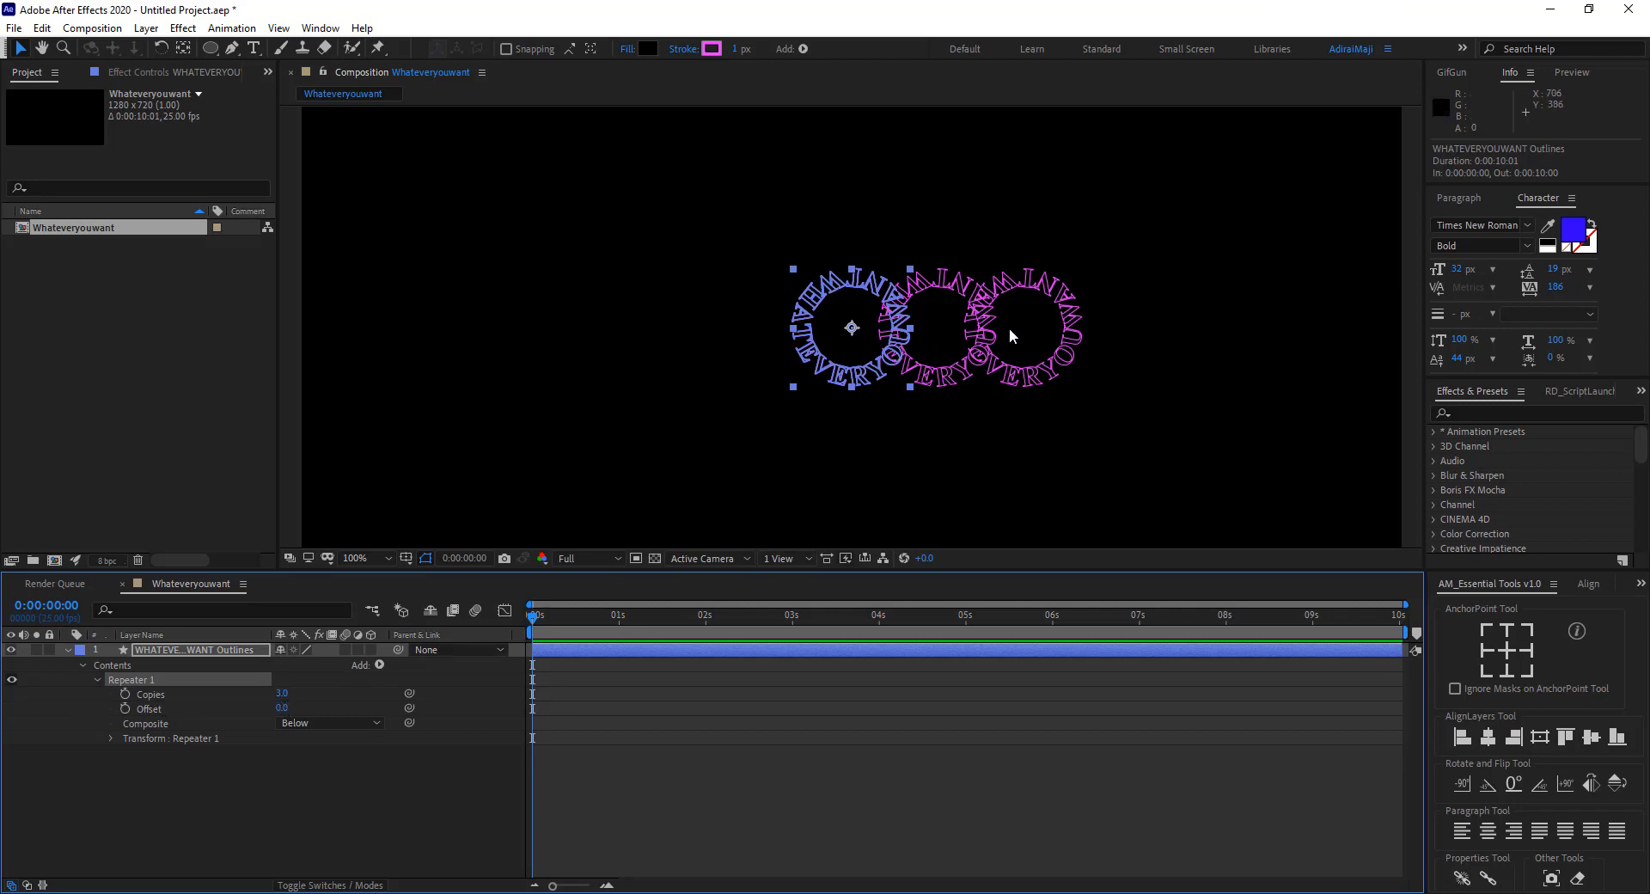
Try 4 copies for Repeater 1 and return the count to 3.
left_click(283, 693)
key("Up")
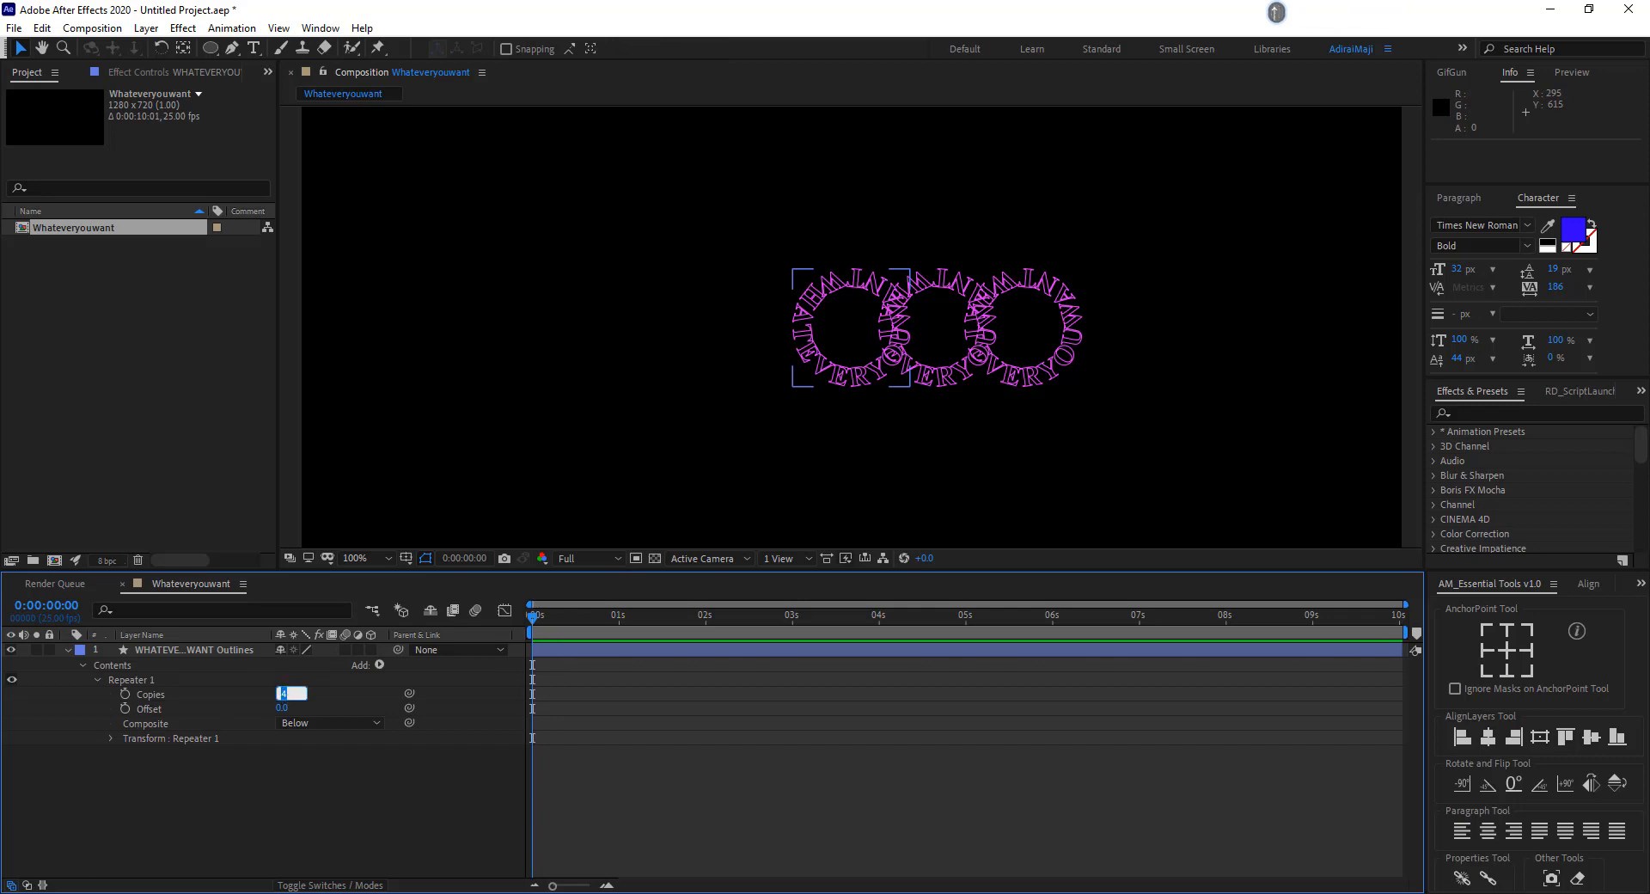
key("Up")
key("Down")
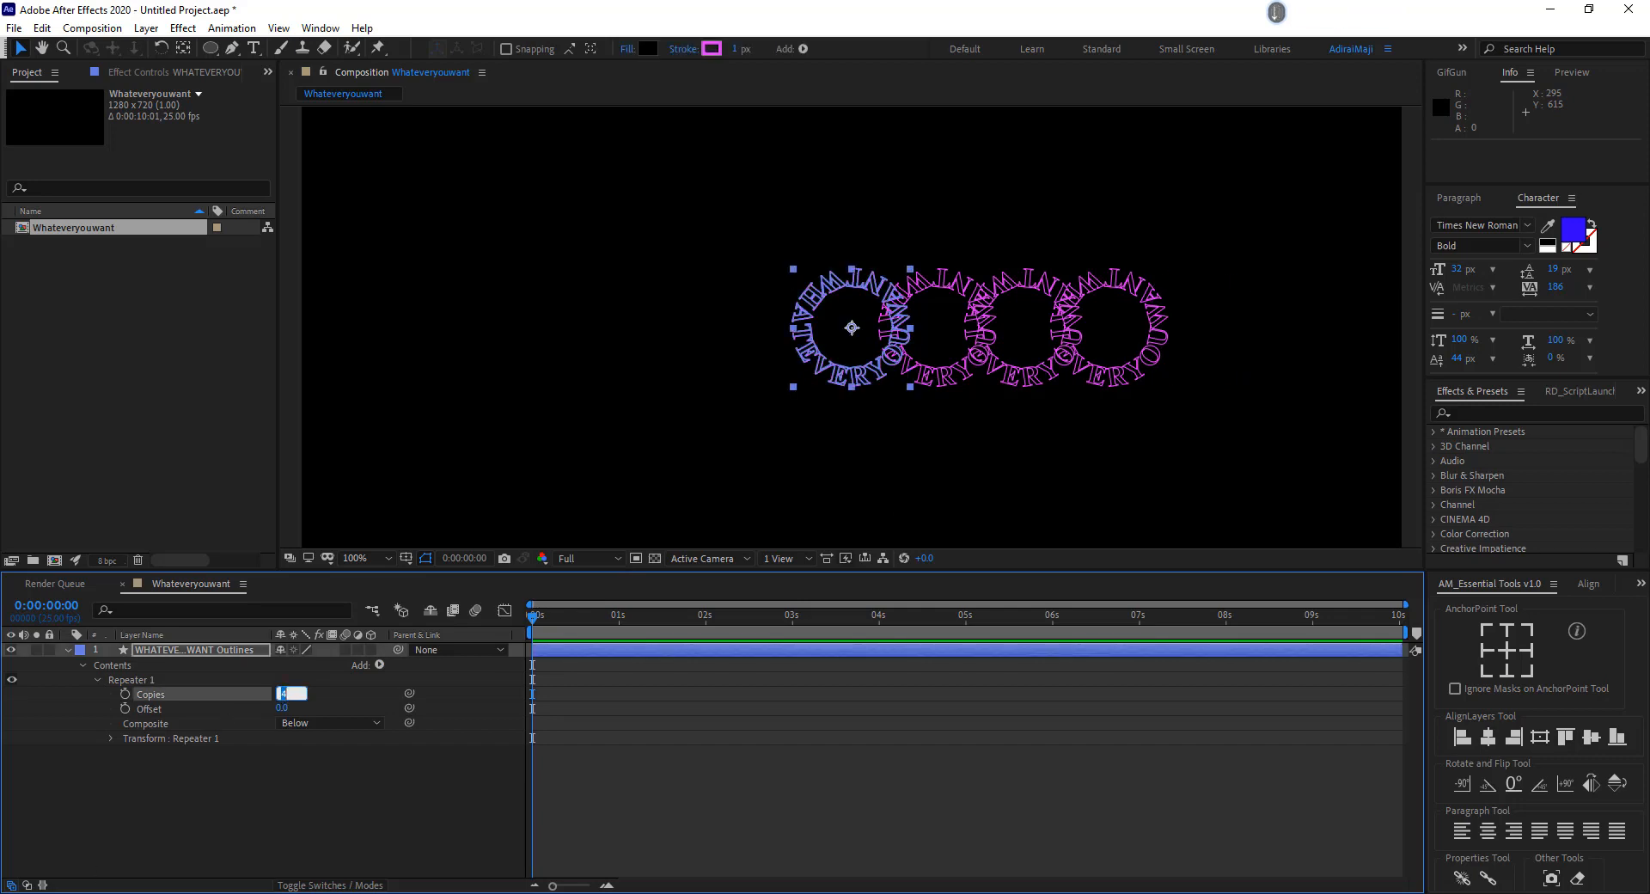
key("Down")
key("Up")
key("Down")
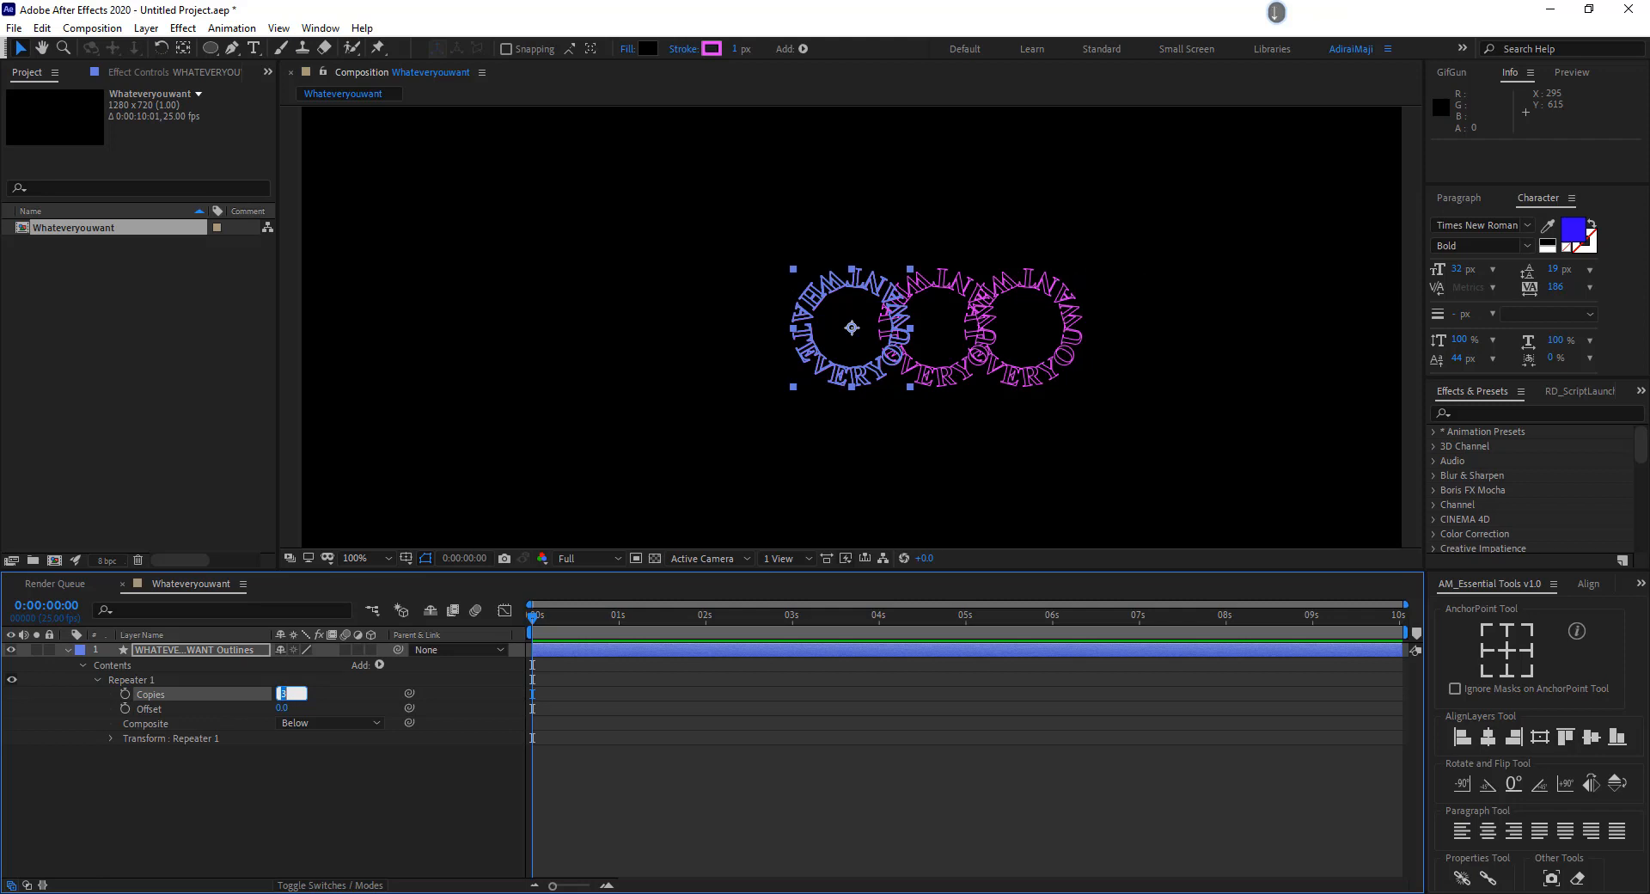
key("Return")
Set Repeater 1's composite order to Above and expand its transform properties.
left_click(146, 724)
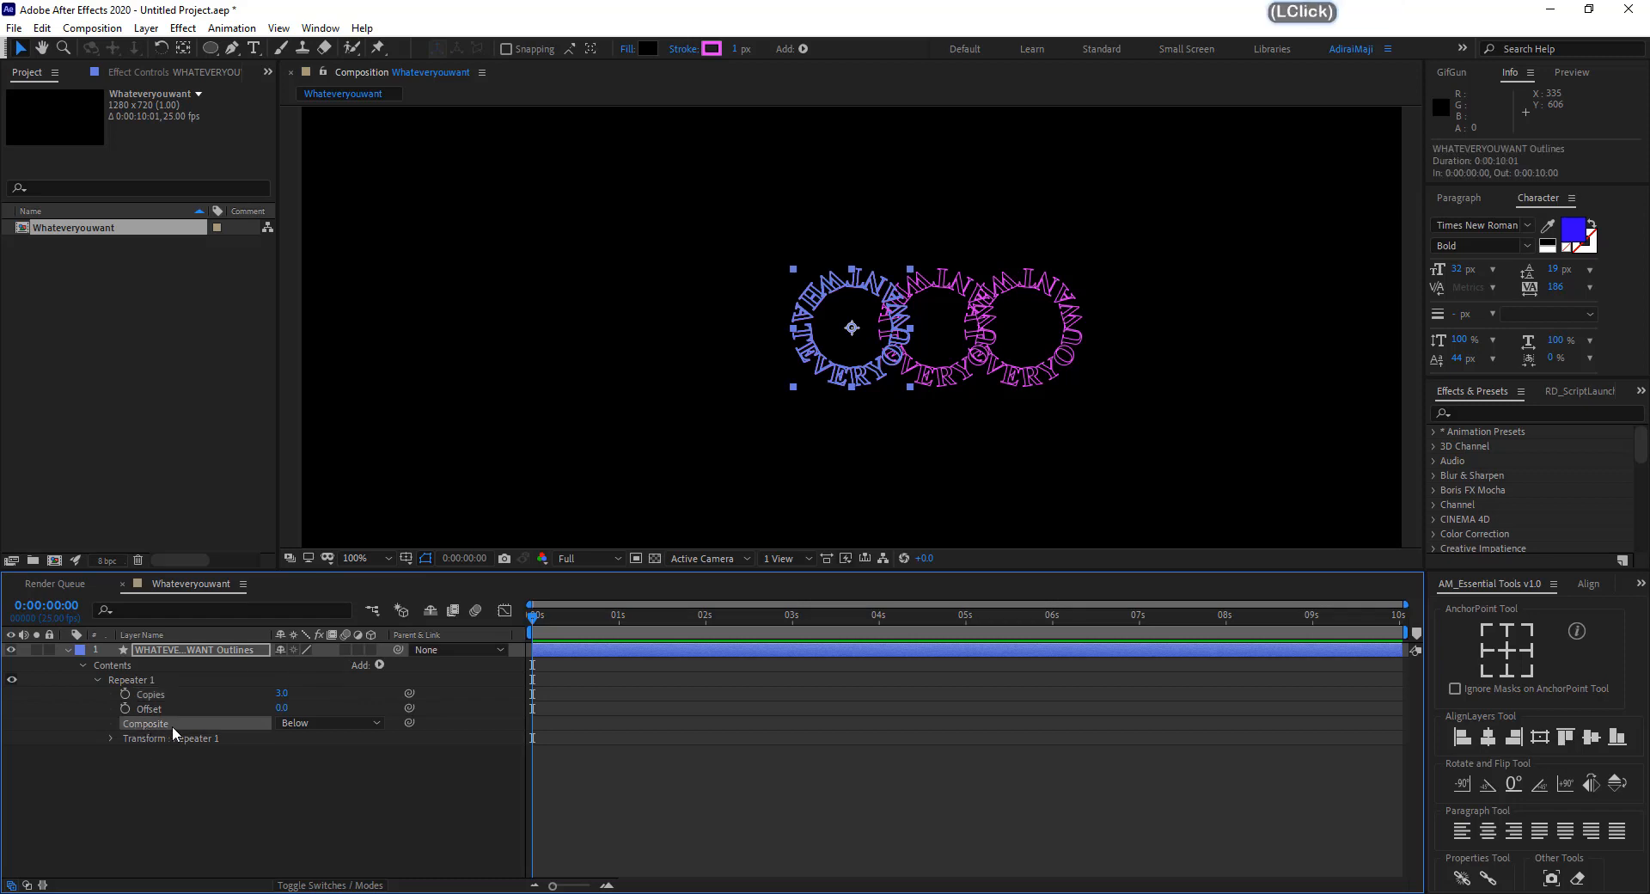
left_click(322, 723)
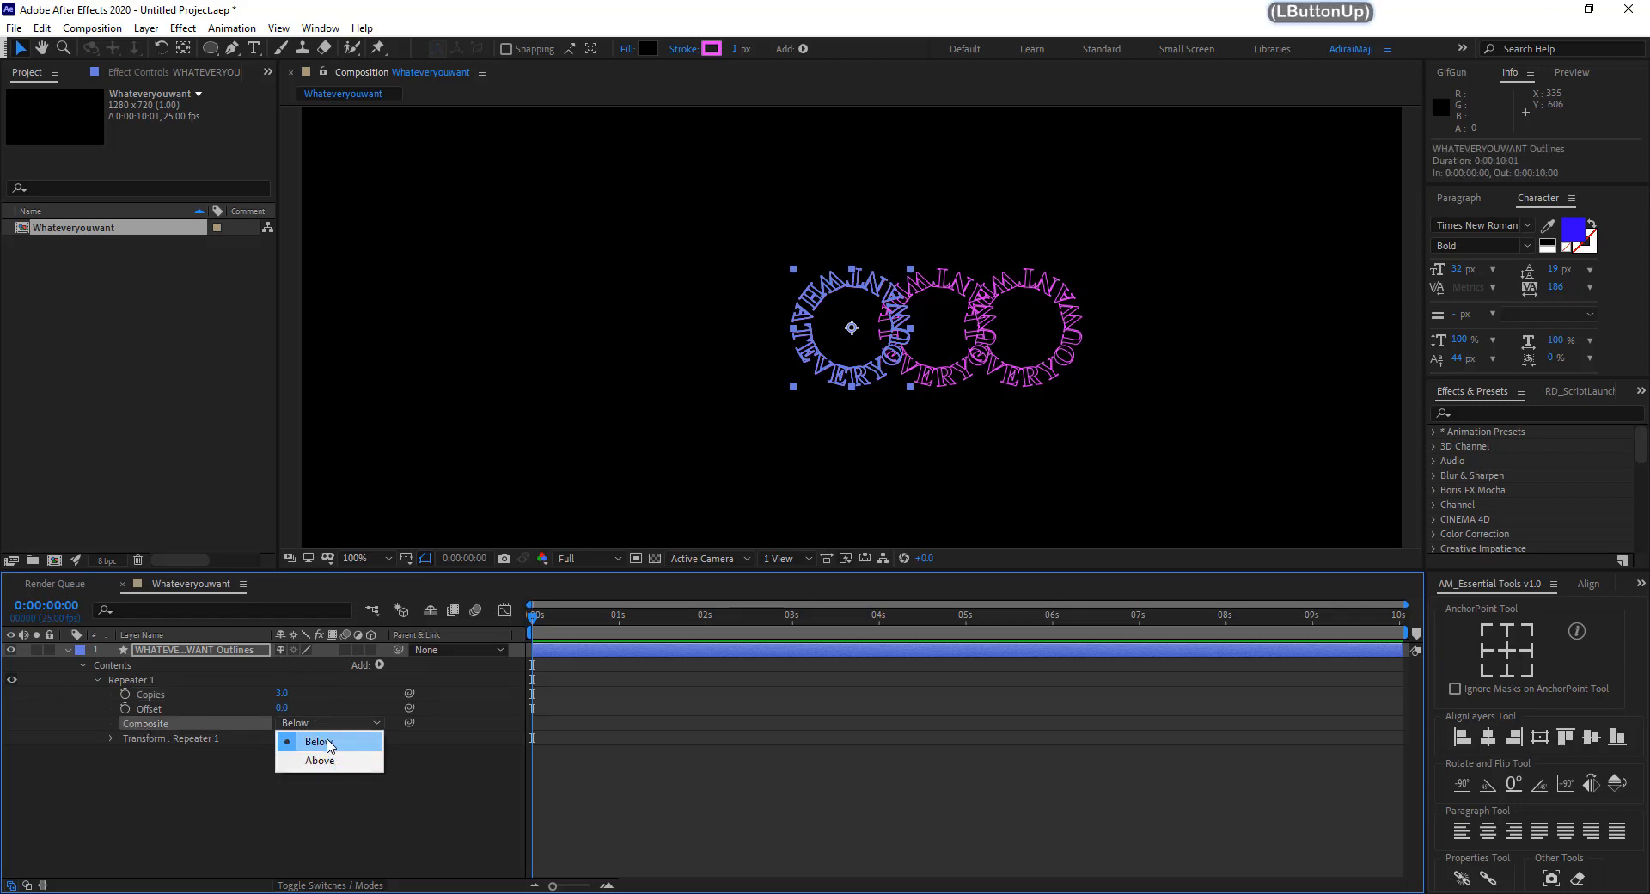
left_click(324, 761)
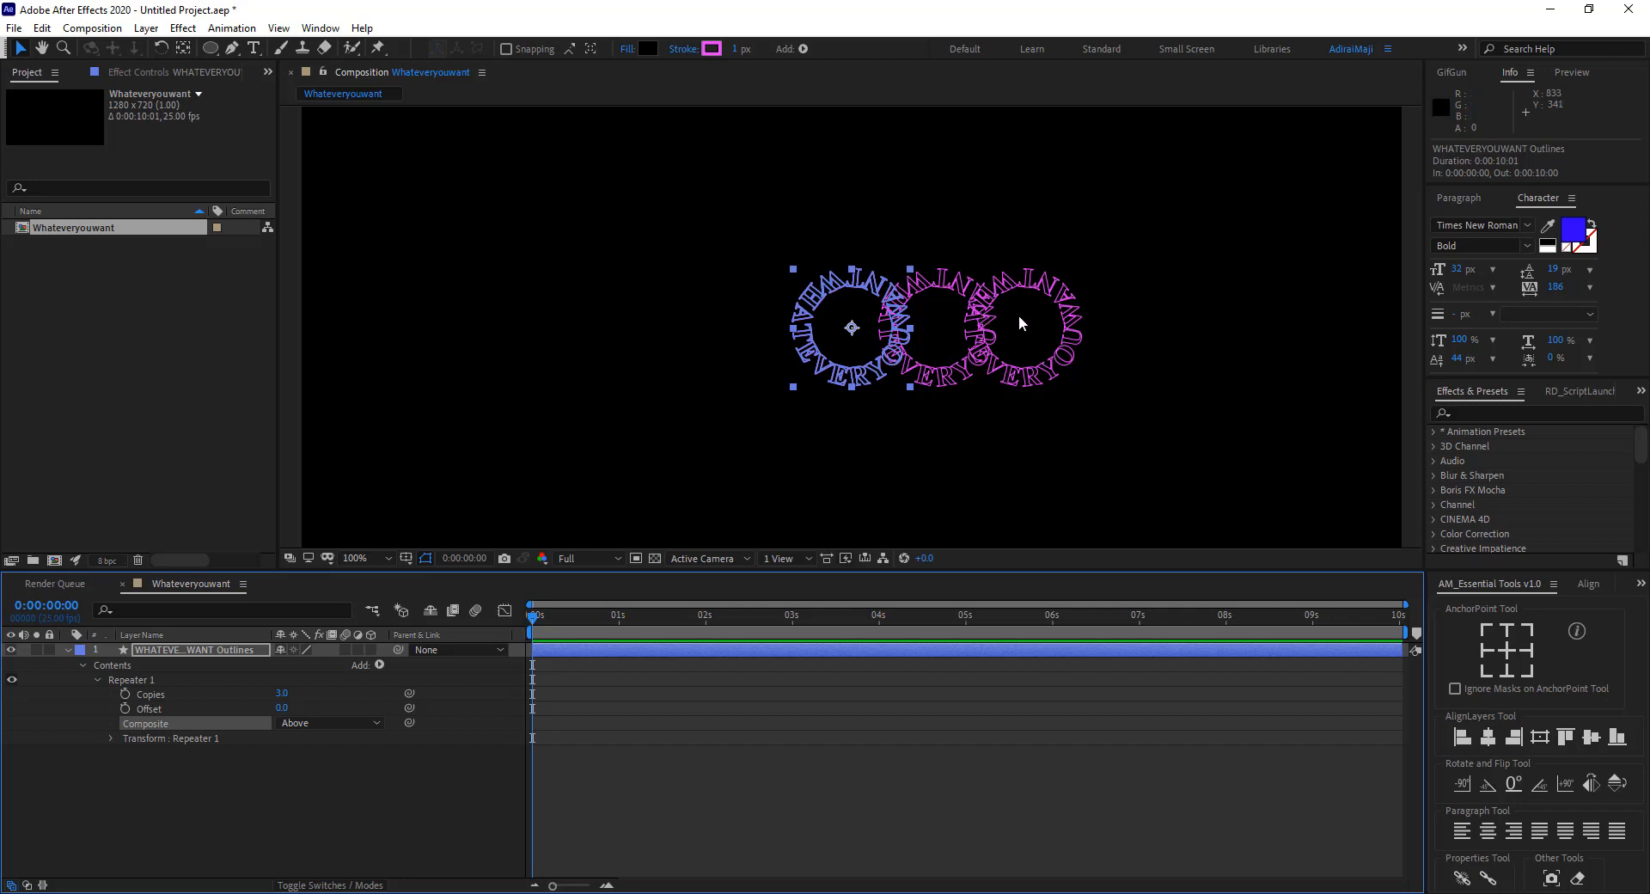
left_click(145, 741)
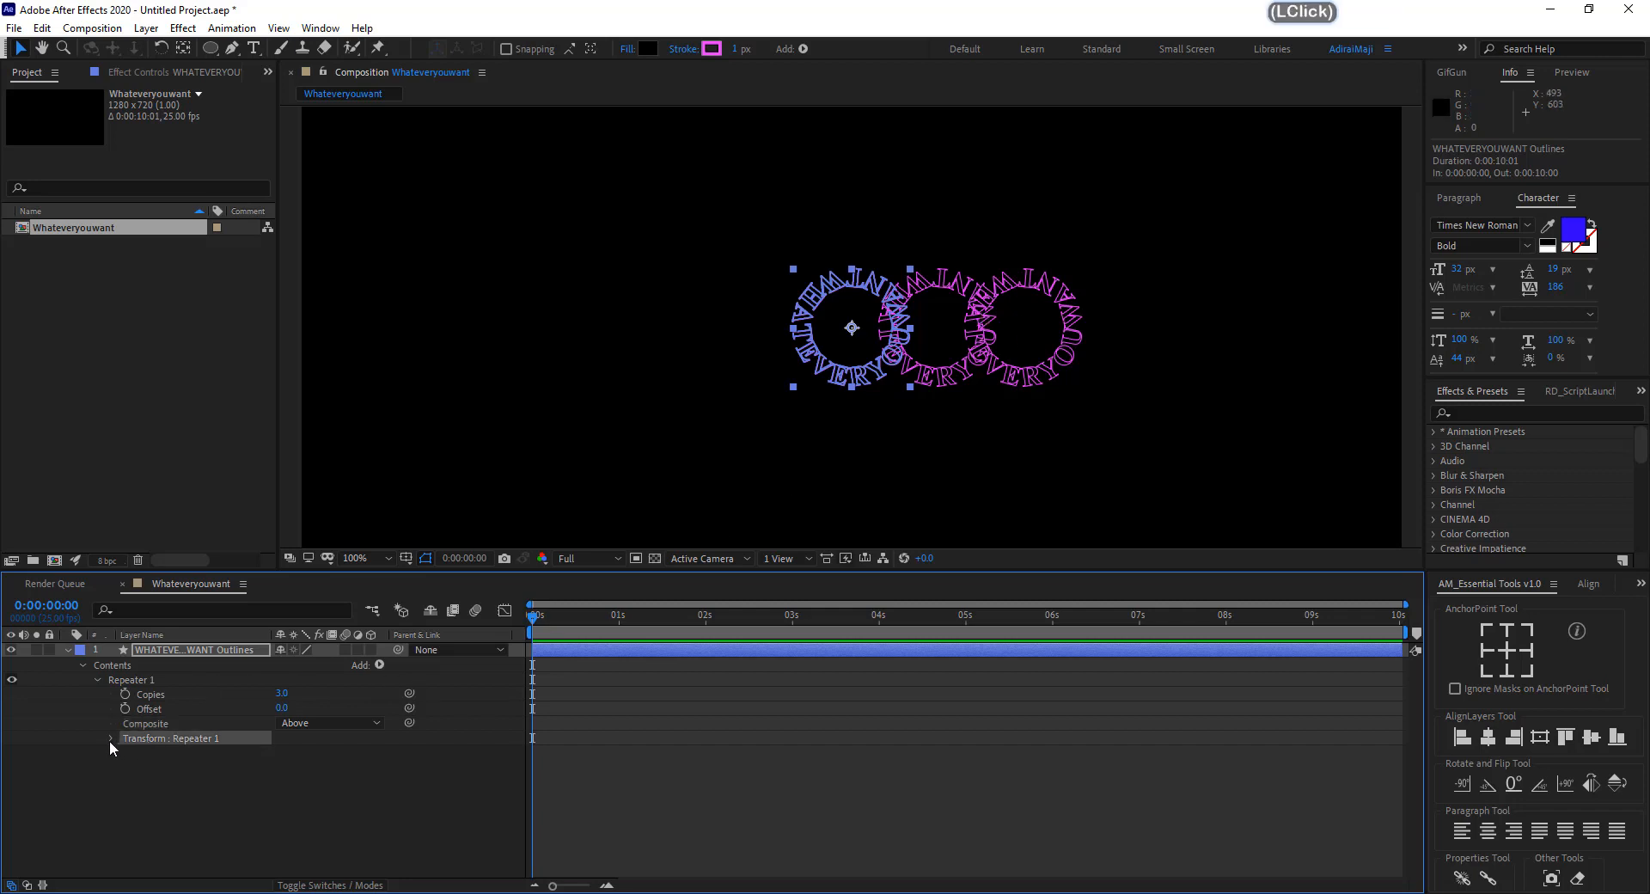
left_click(109, 737)
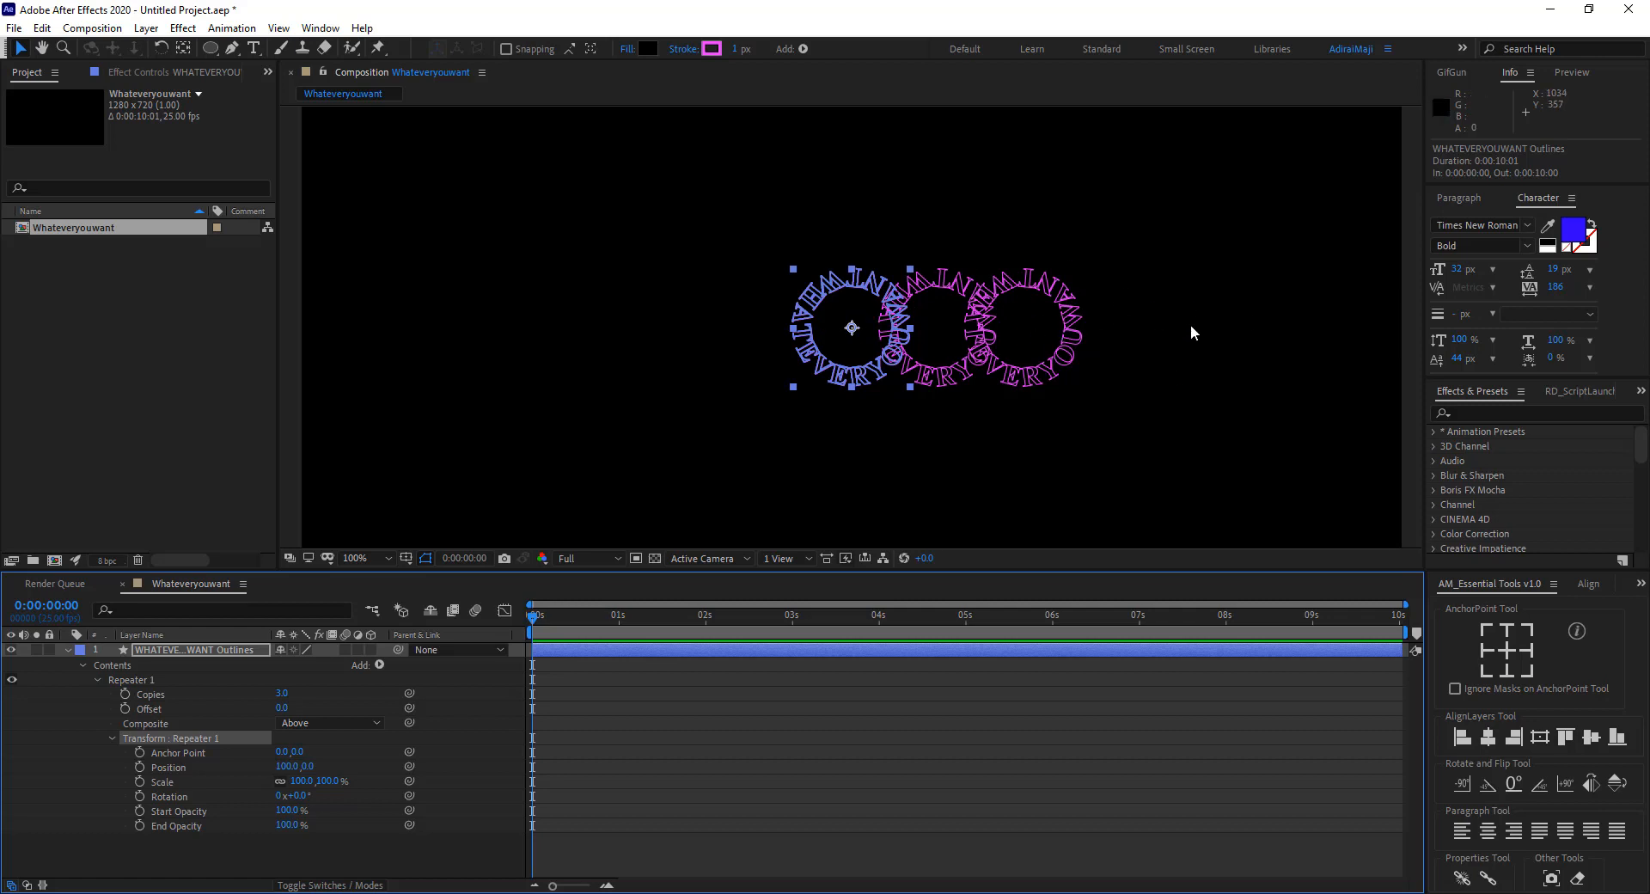
Set the Repeater's horizontal position to 0 and raise its copies to 154.
left_click(170, 765)
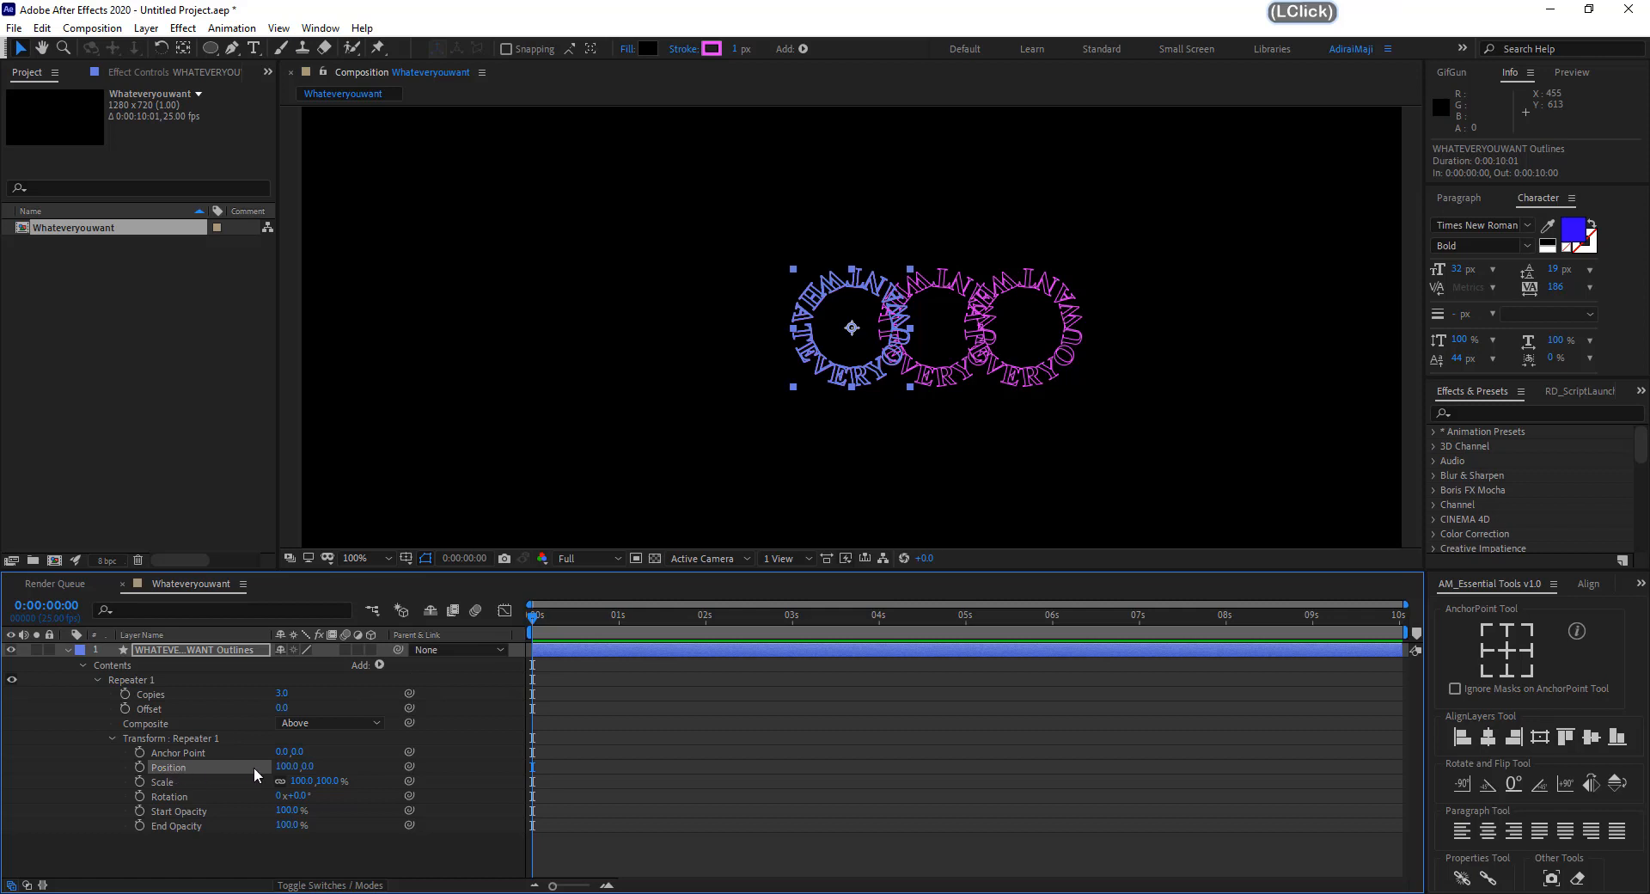
left_click_drag(287, 768, 255, 765)
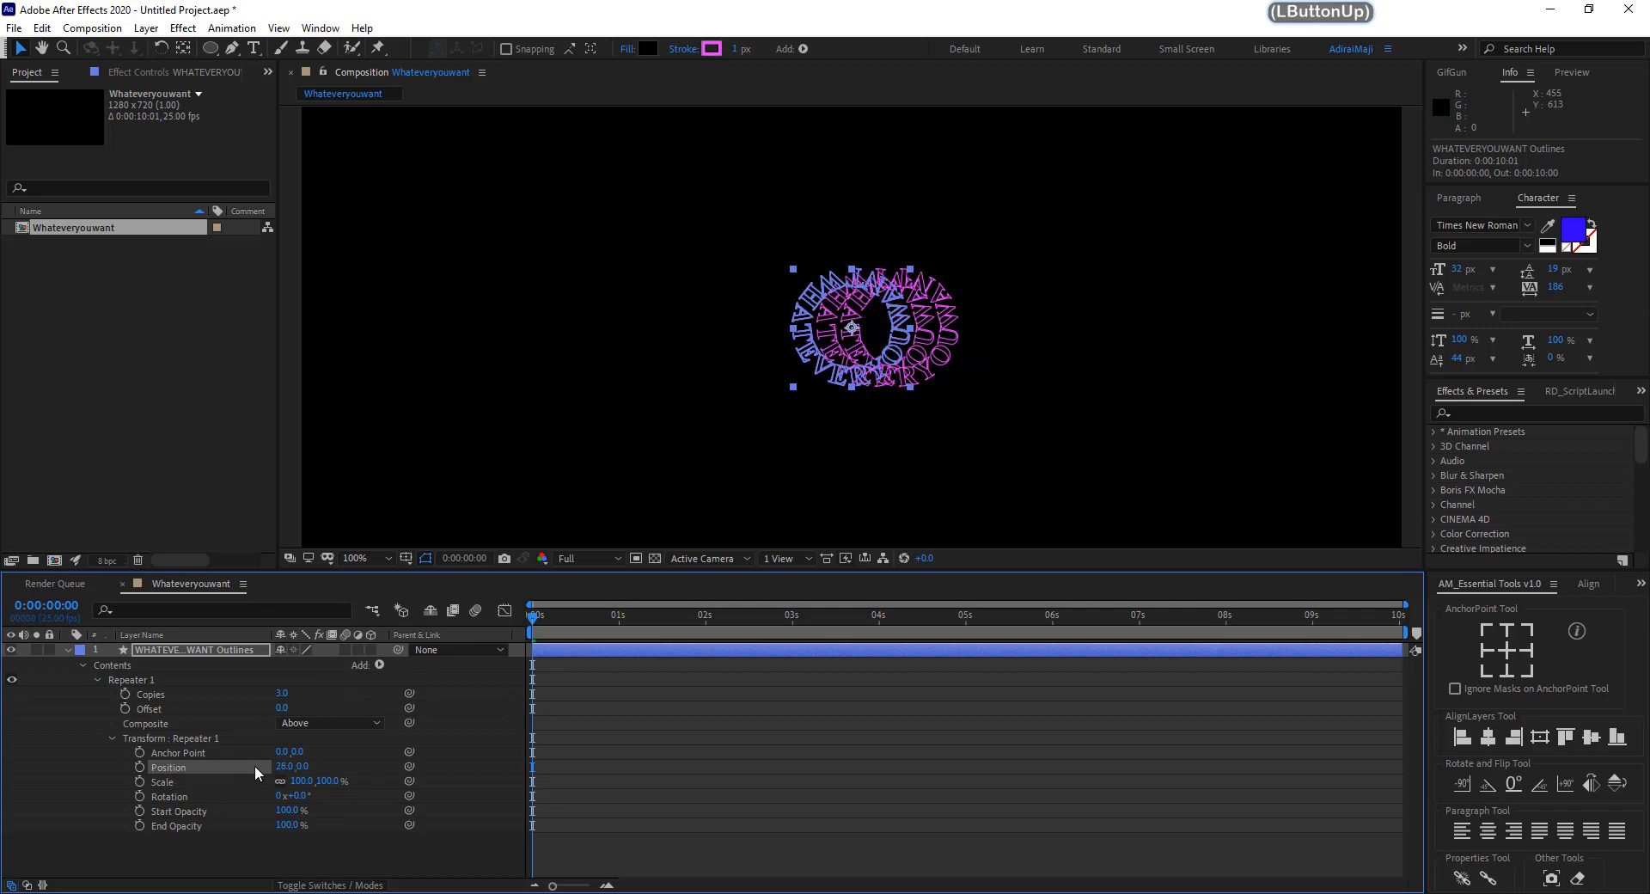
left_click(282, 766)
type("0")
key("Return")
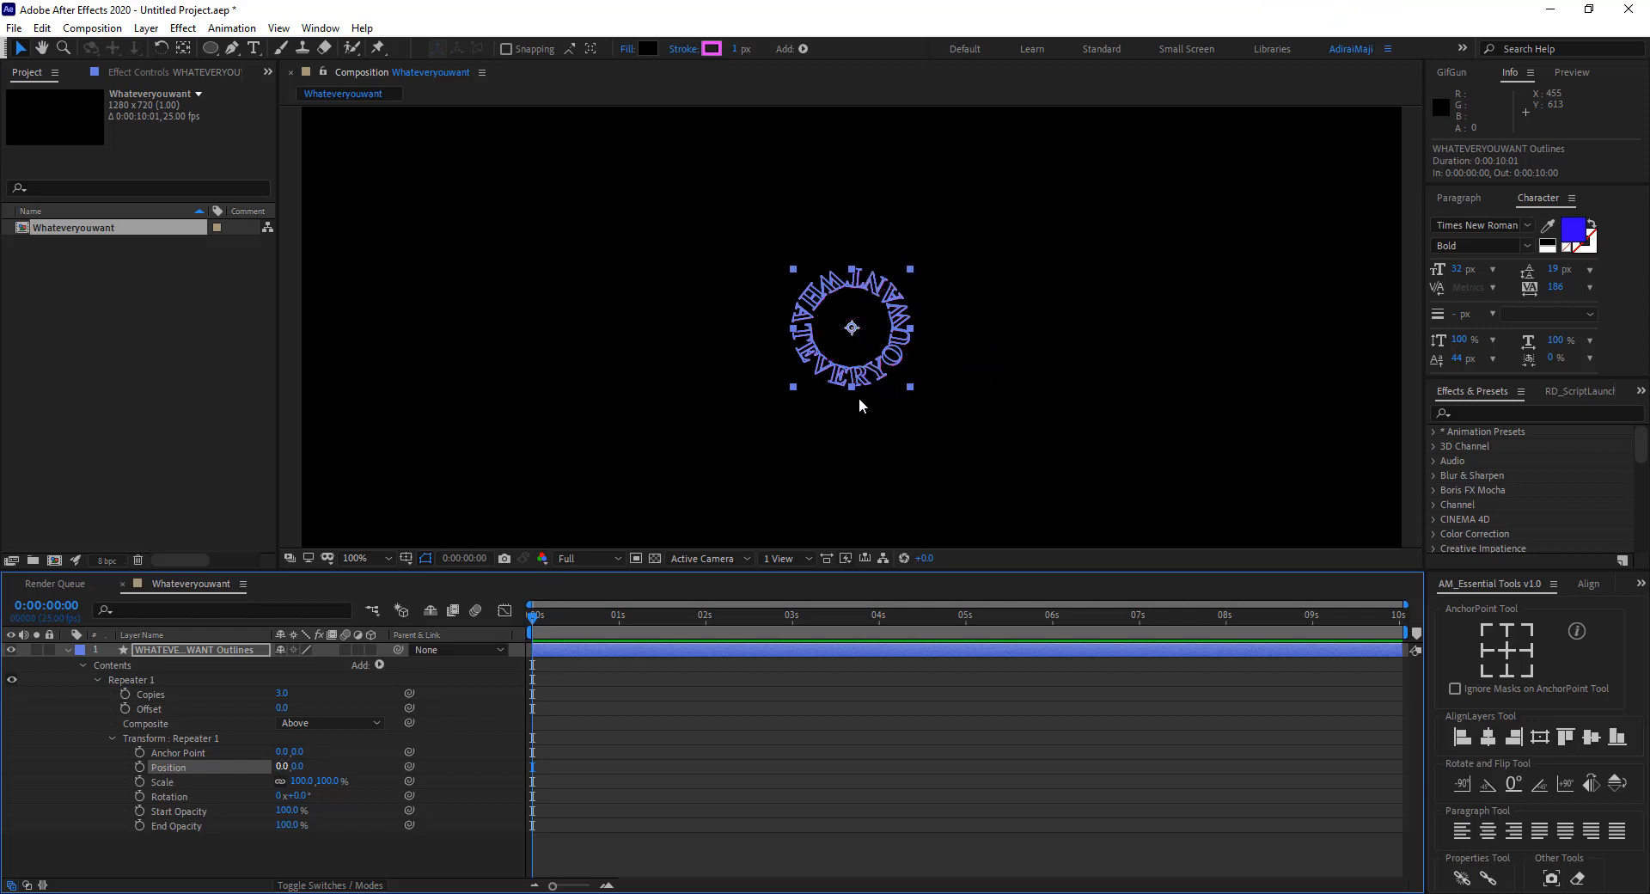
left_click_drag(282, 692, 415, 693)
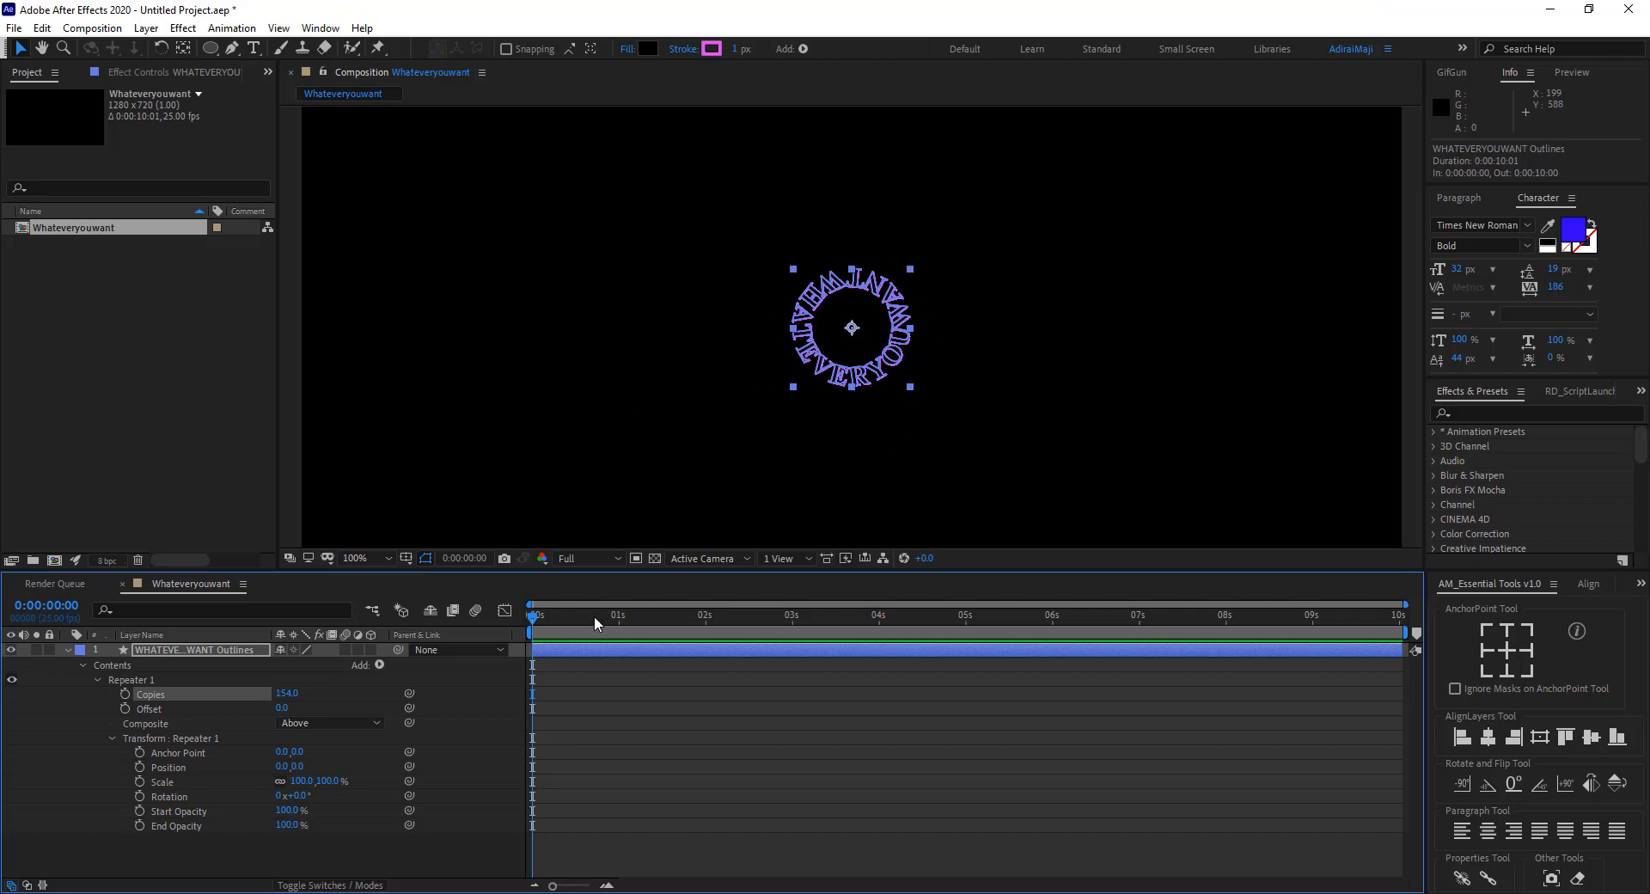
Restore the Repeater's horizontal position to 100 and its copies to 3.
left_click_drag(288, 771, 280, 769)
left_click(281, 767)
type("100")
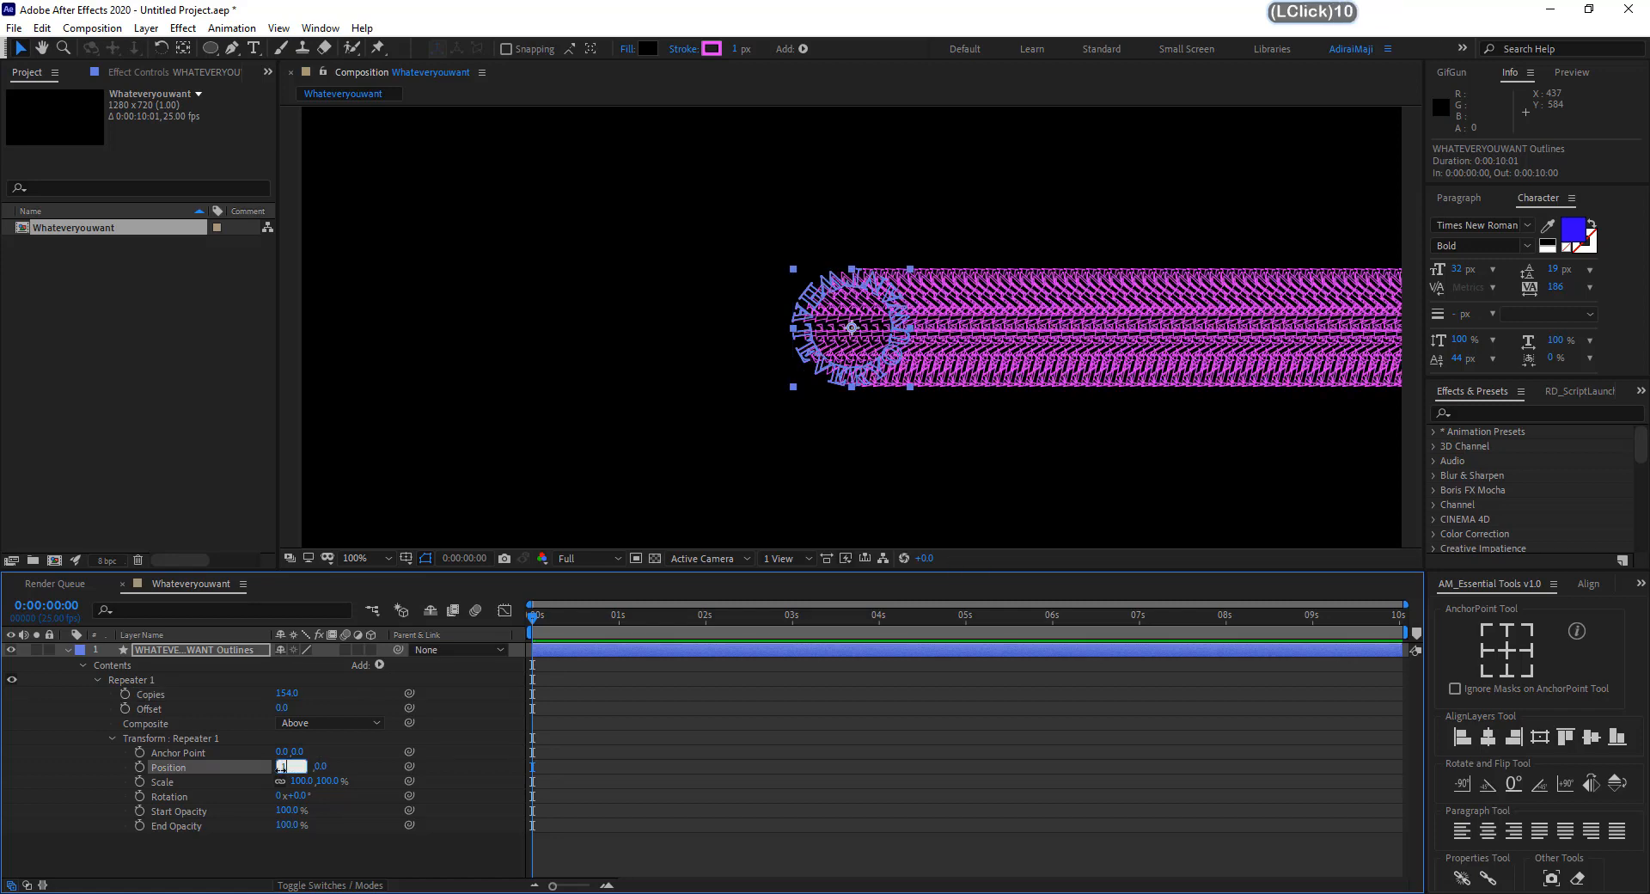
key("Return")
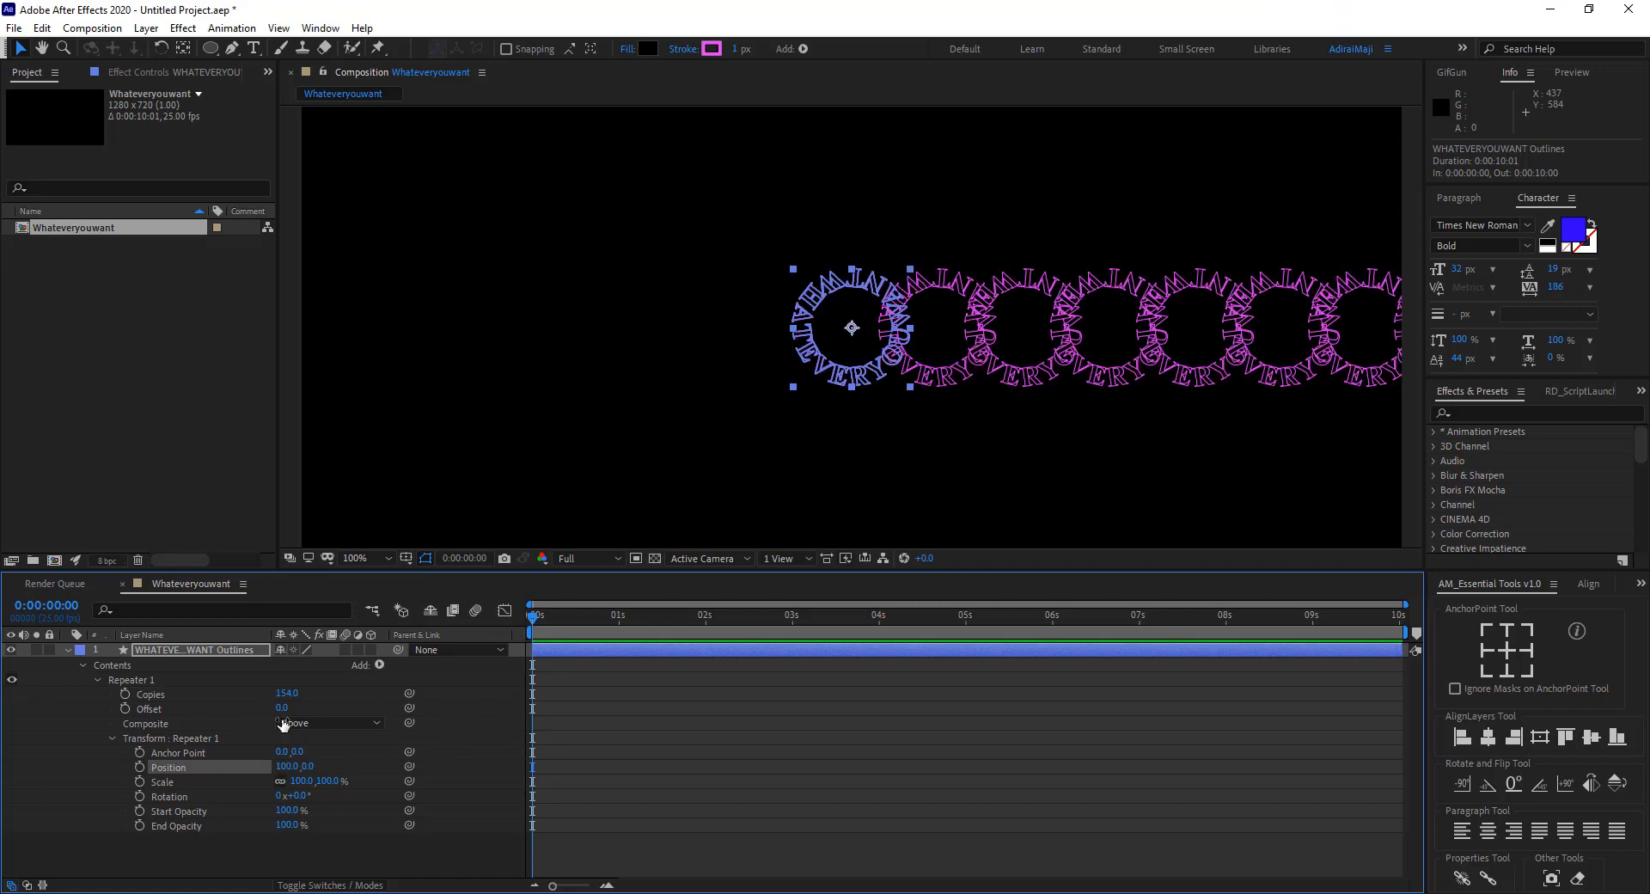
left_click(287, 692)
type("3")
key("Return")
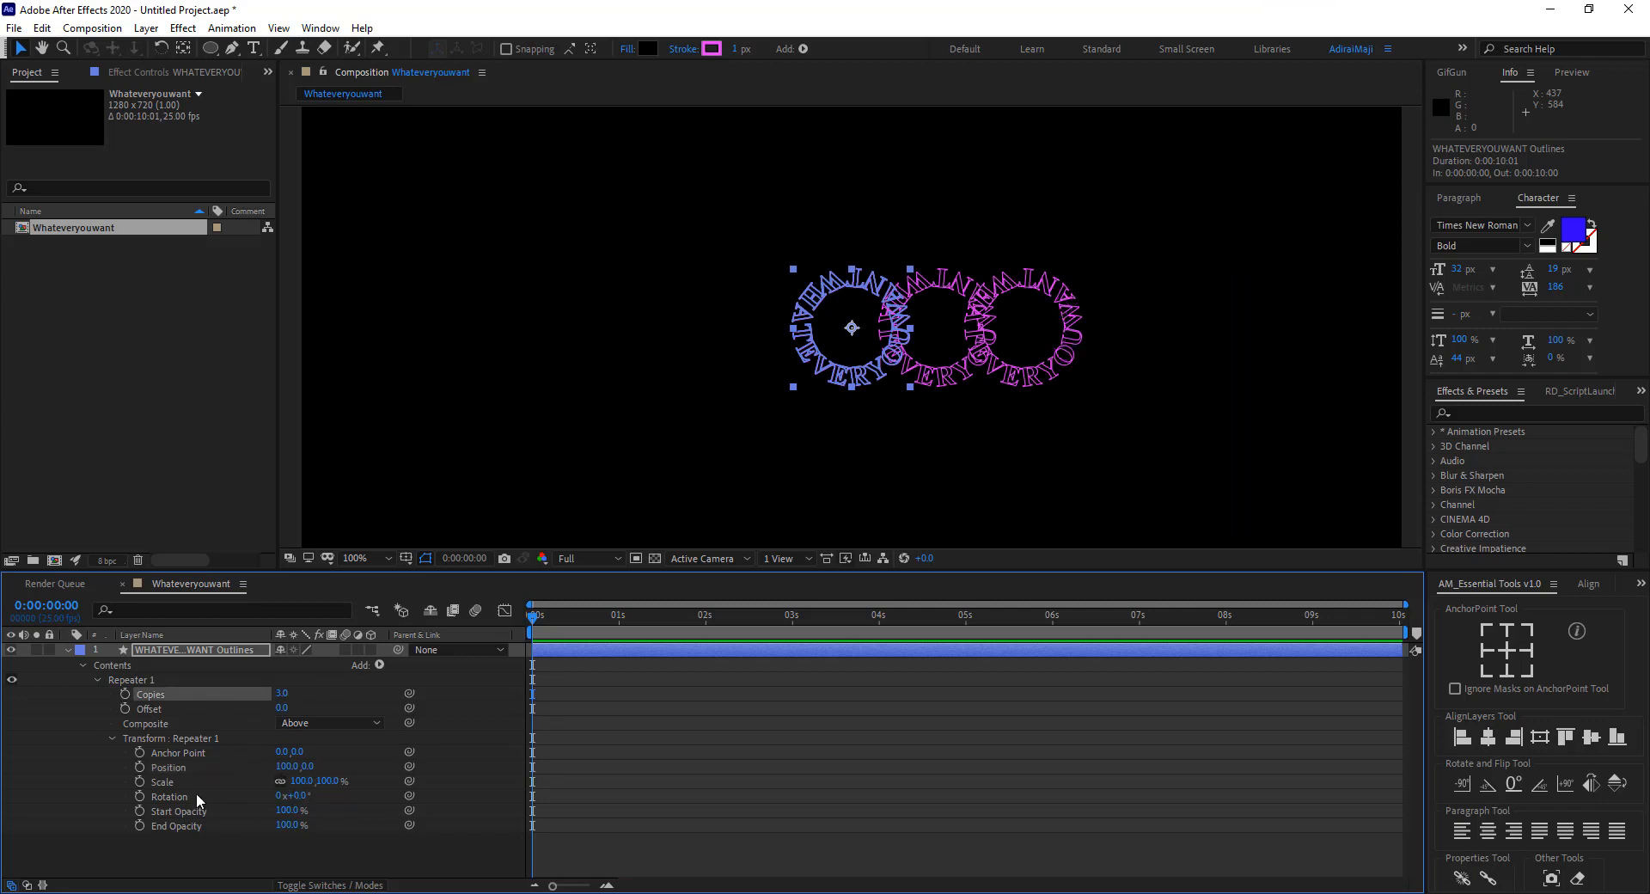
Set the Repeater's transform scale to 110% in both dimensions.
left_click(296, 782)
left_click_drag(295, 781, 304, 783)
left_click(300, 785)
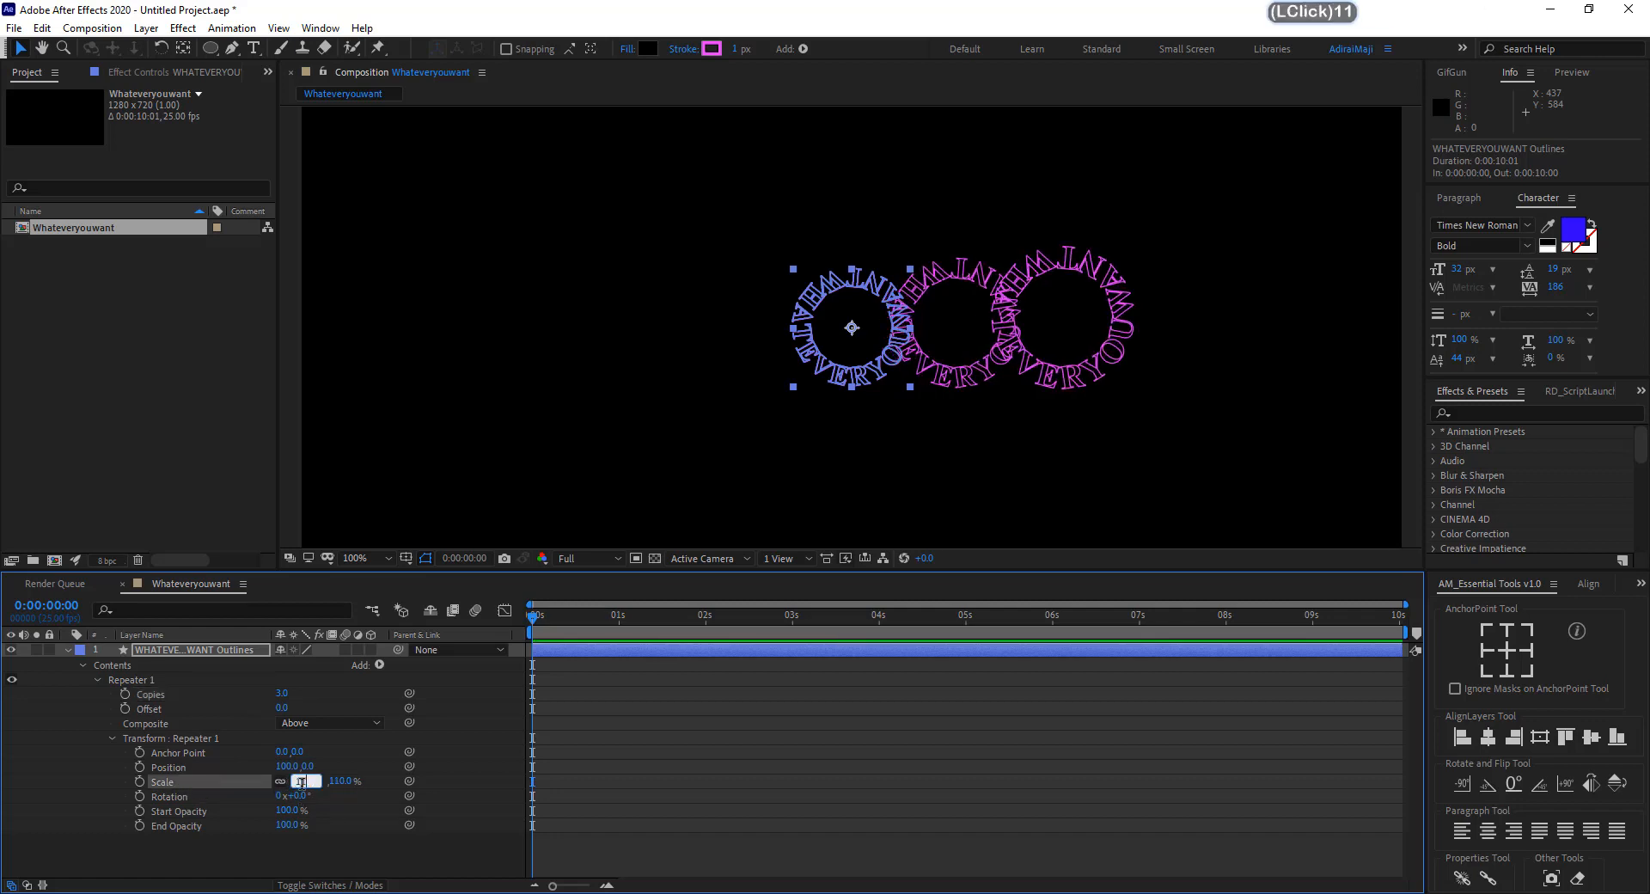
key("Return")
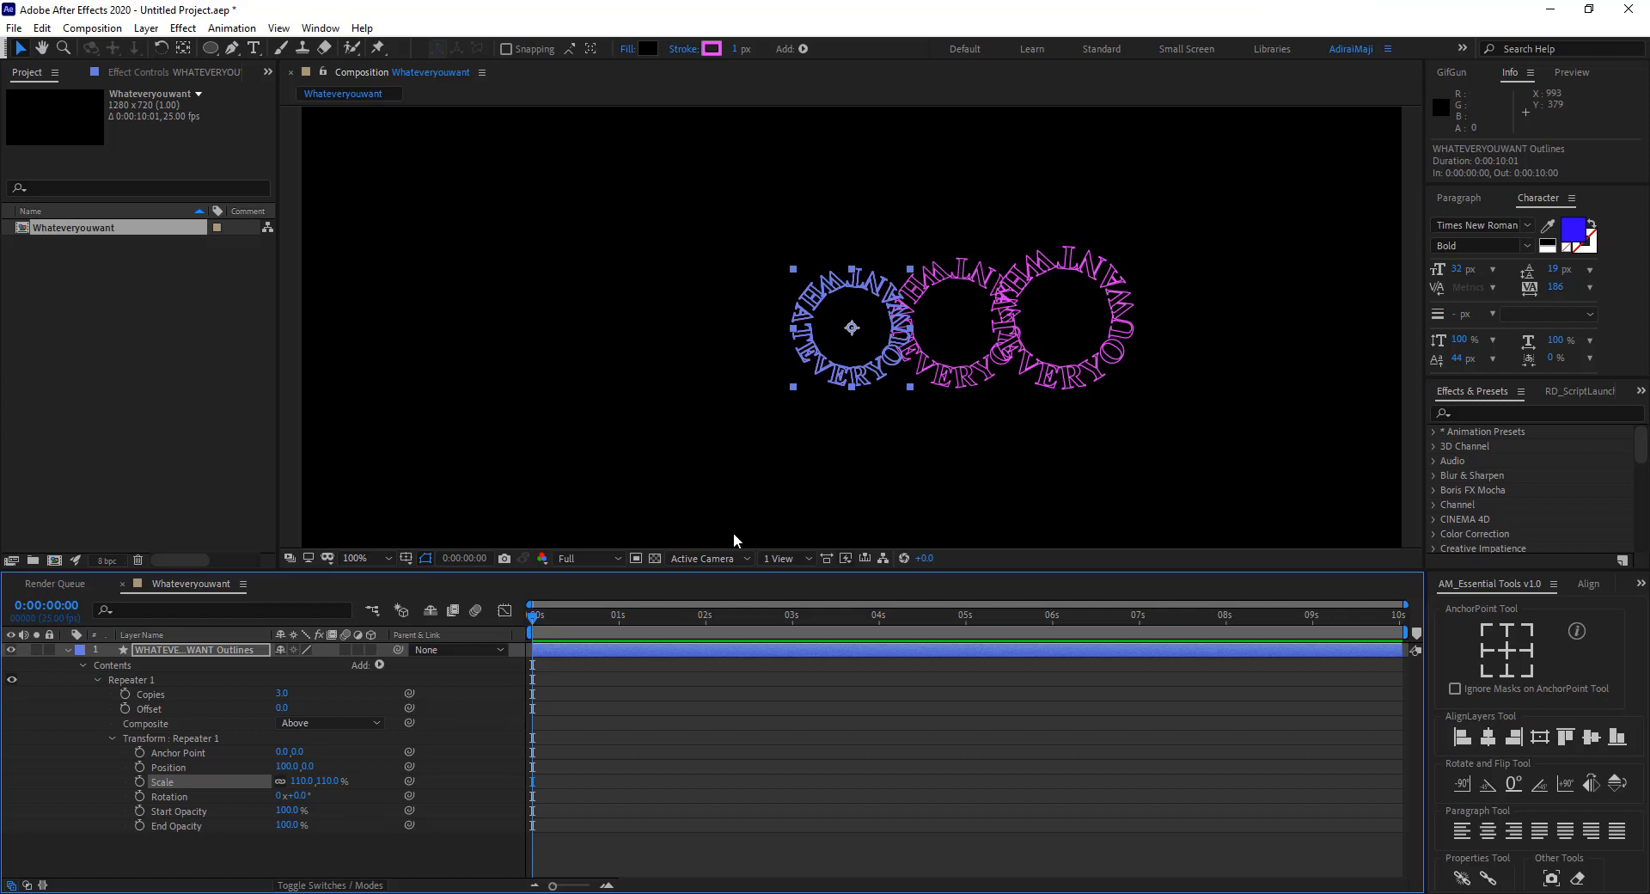
Increase the number of Repeater copies to 4.
left_click(282, 693)
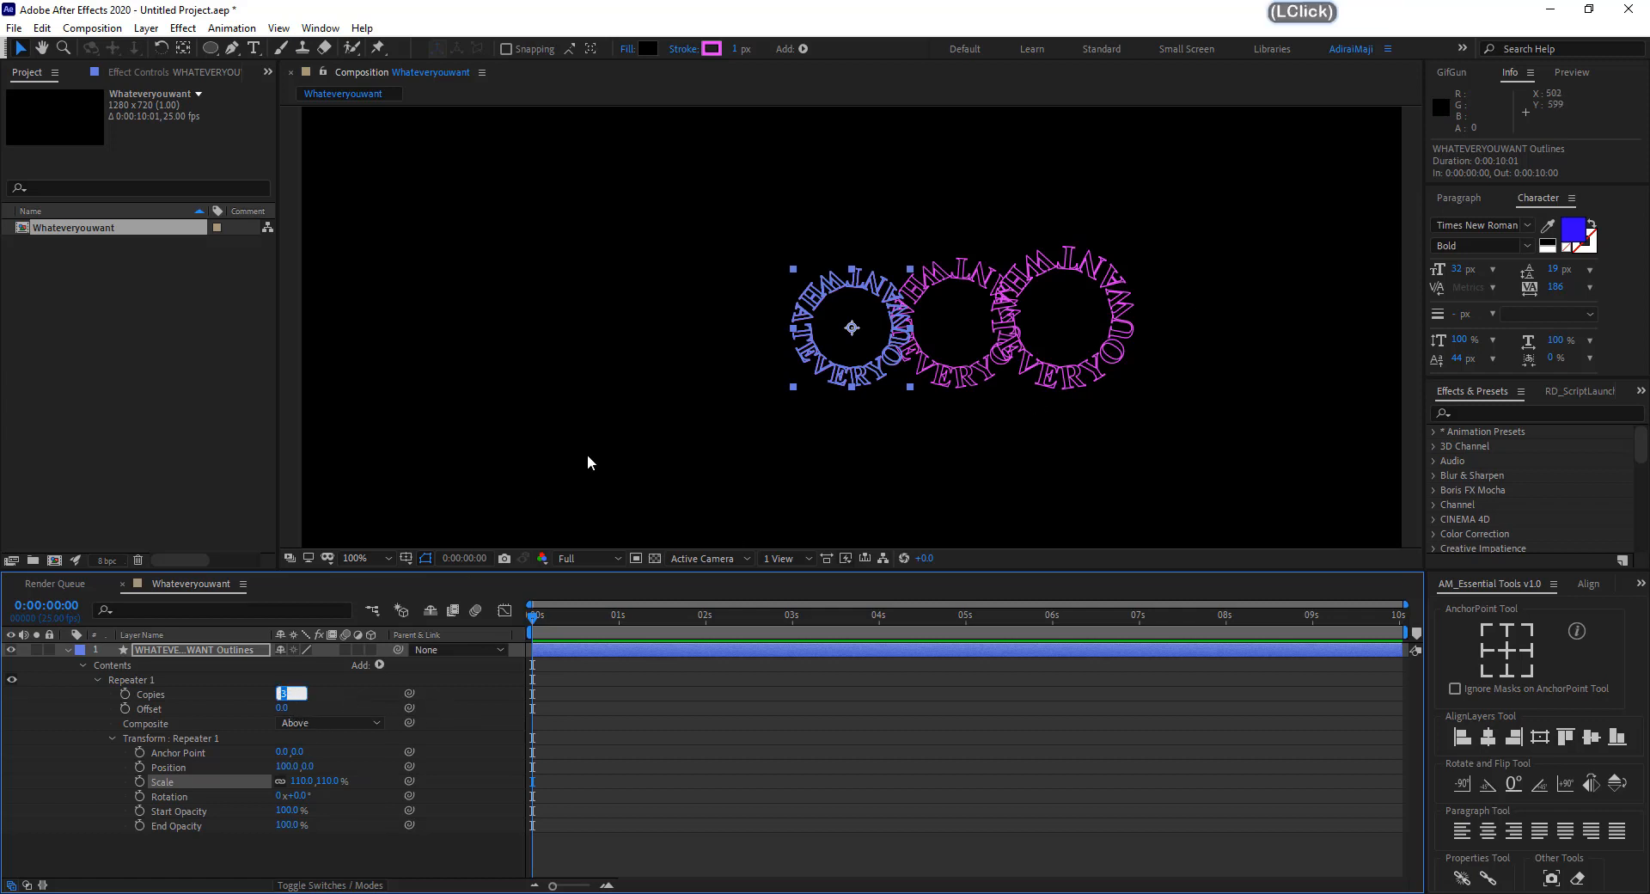
key("Up")
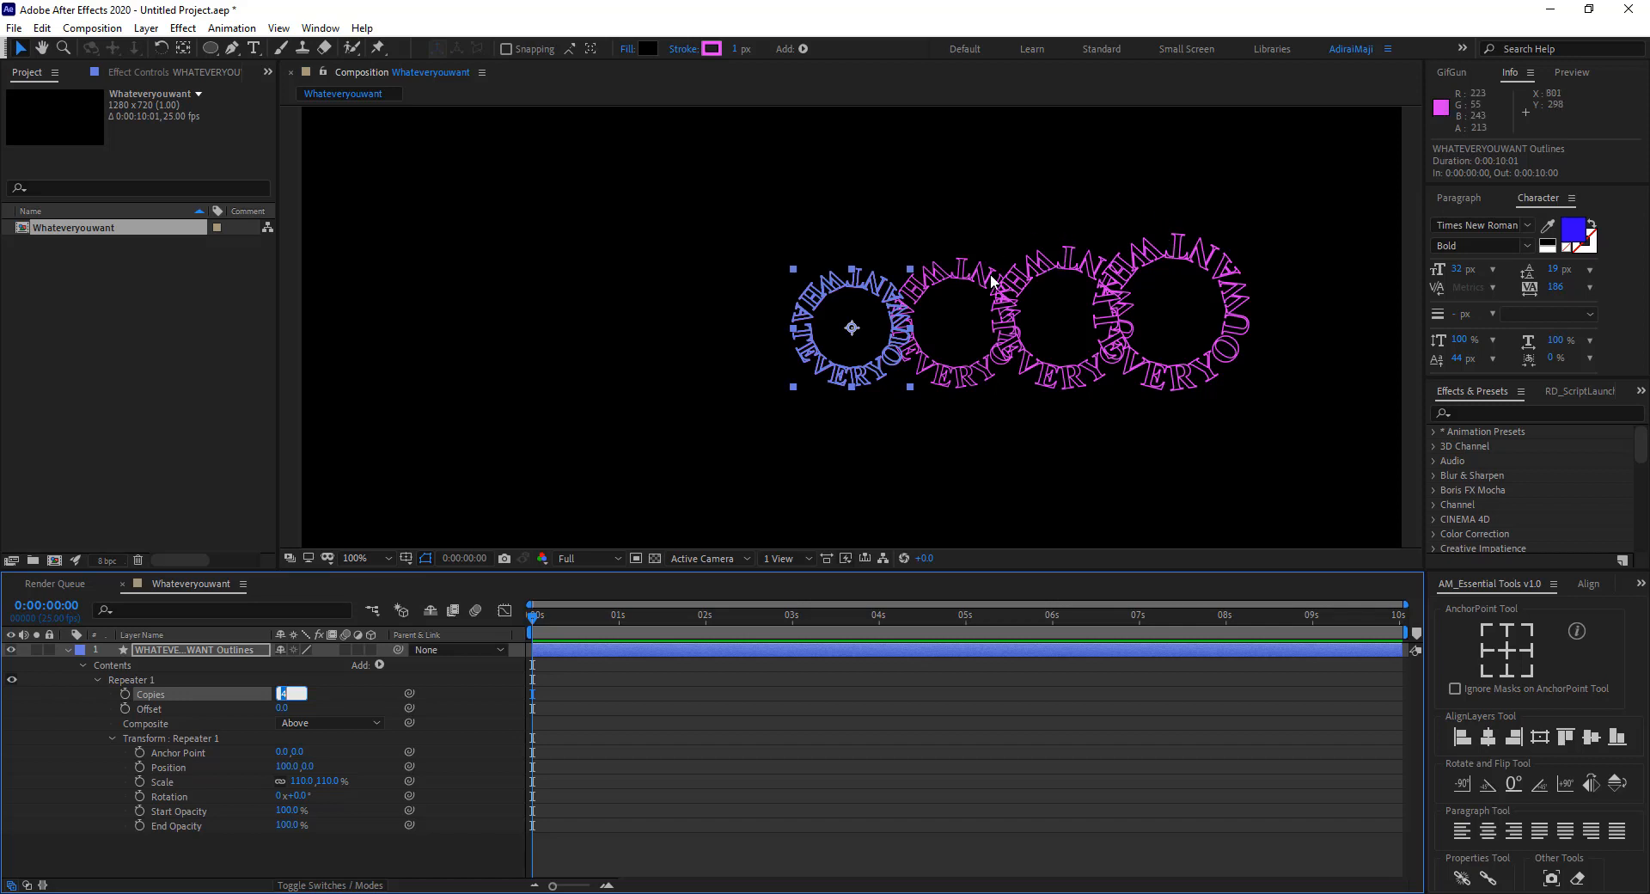
left_click(37, 745)
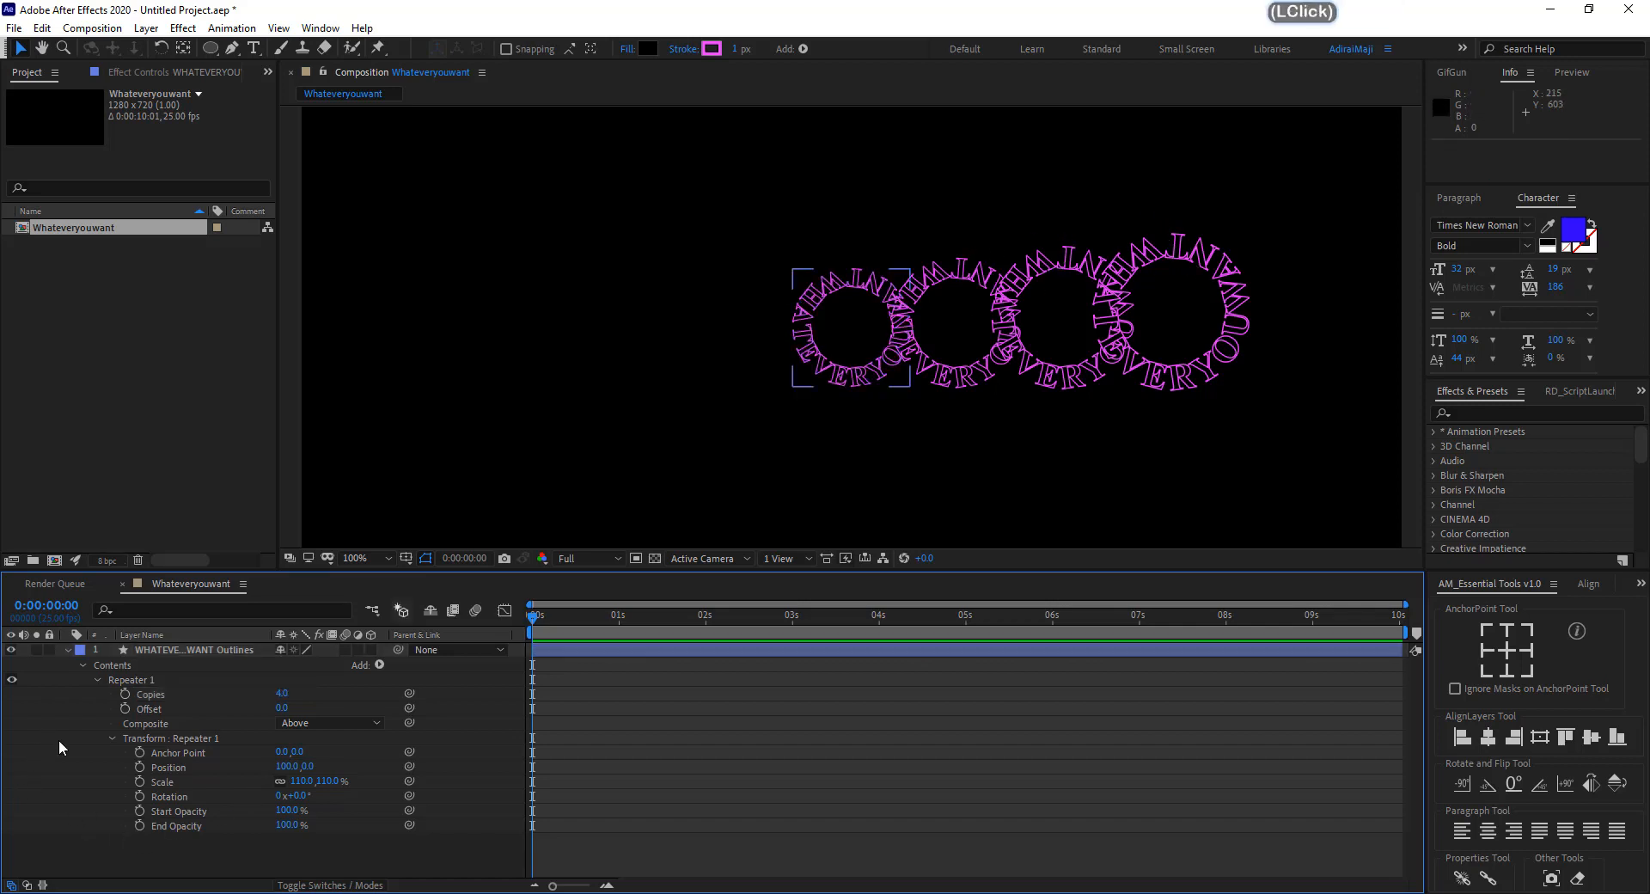
left_click(347, 740)
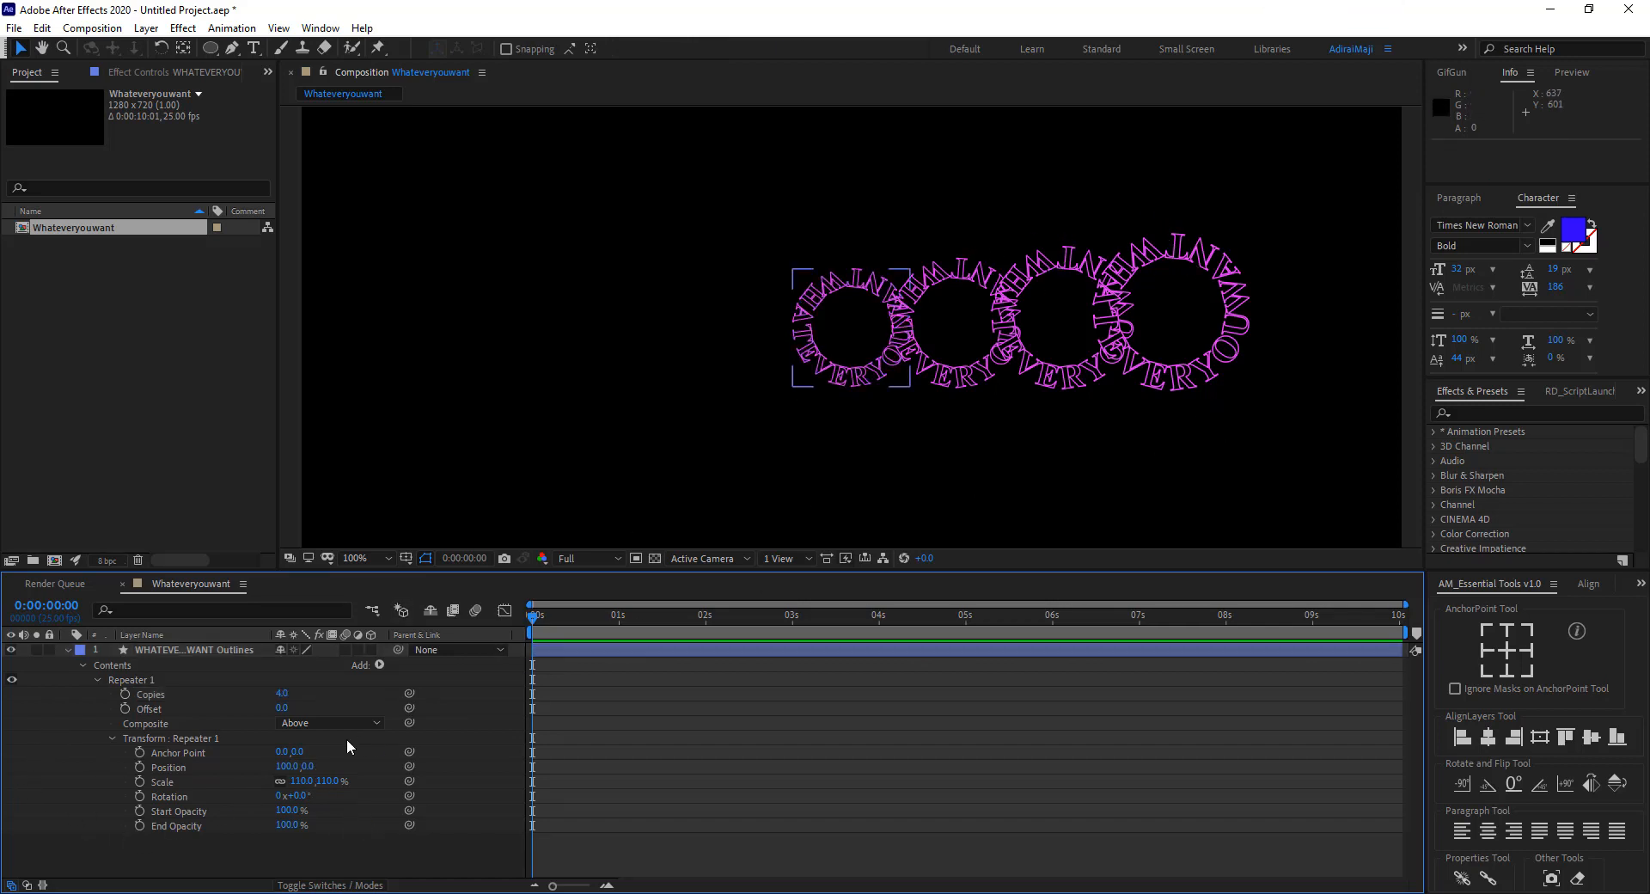
Set the Repeater's transform position to 0, 0 and increase its copies to 8.
left_click(172, 767)
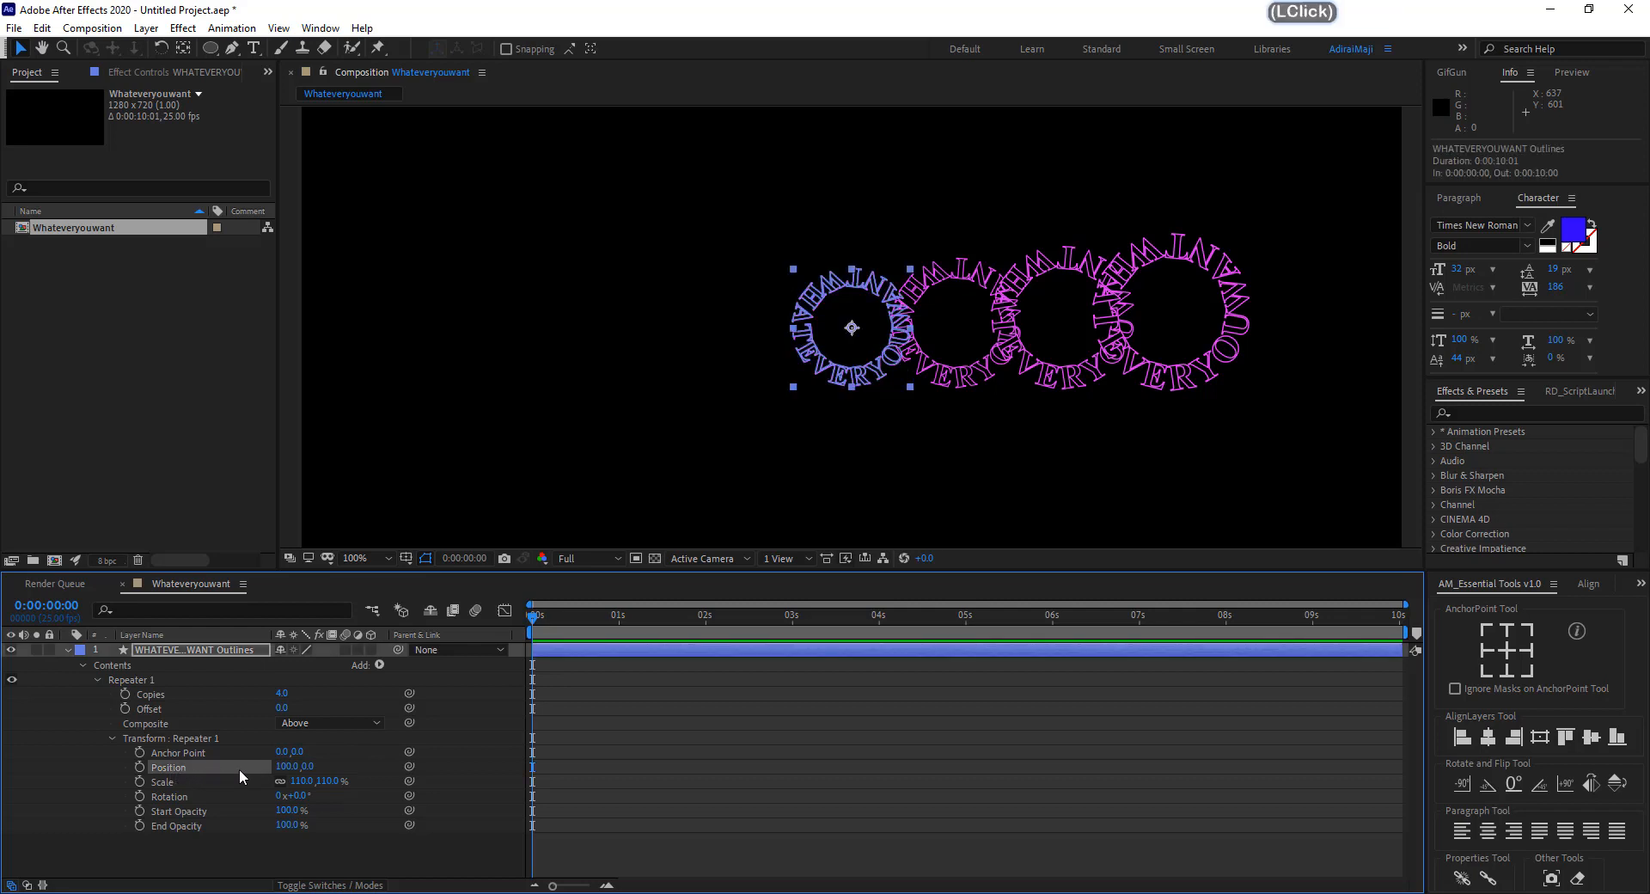
left_click(286, 766)
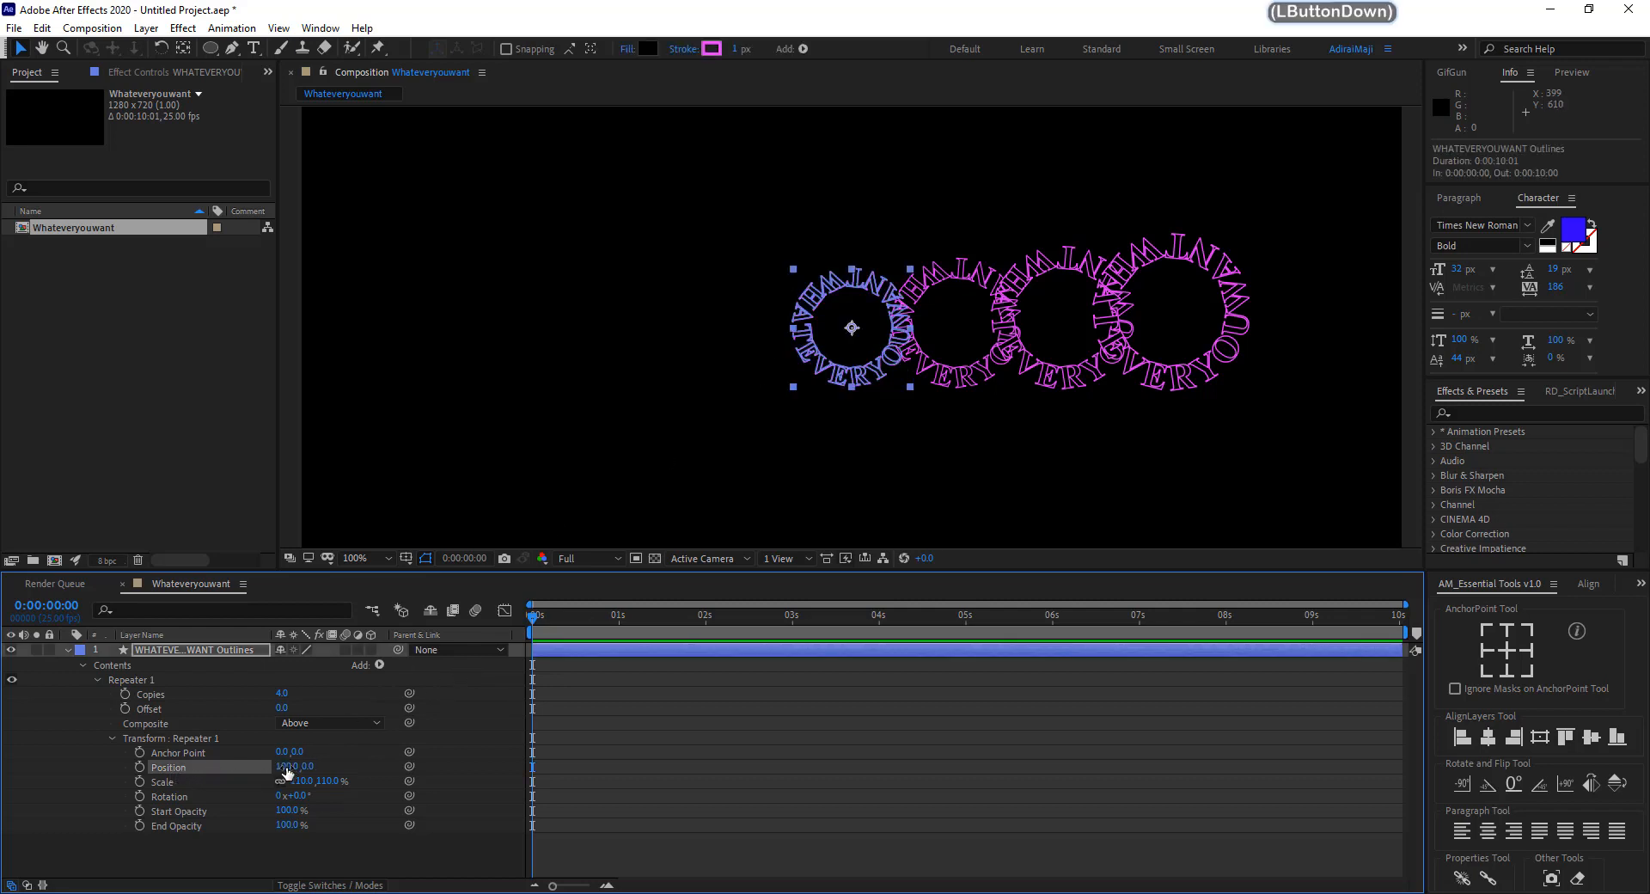
type("0")
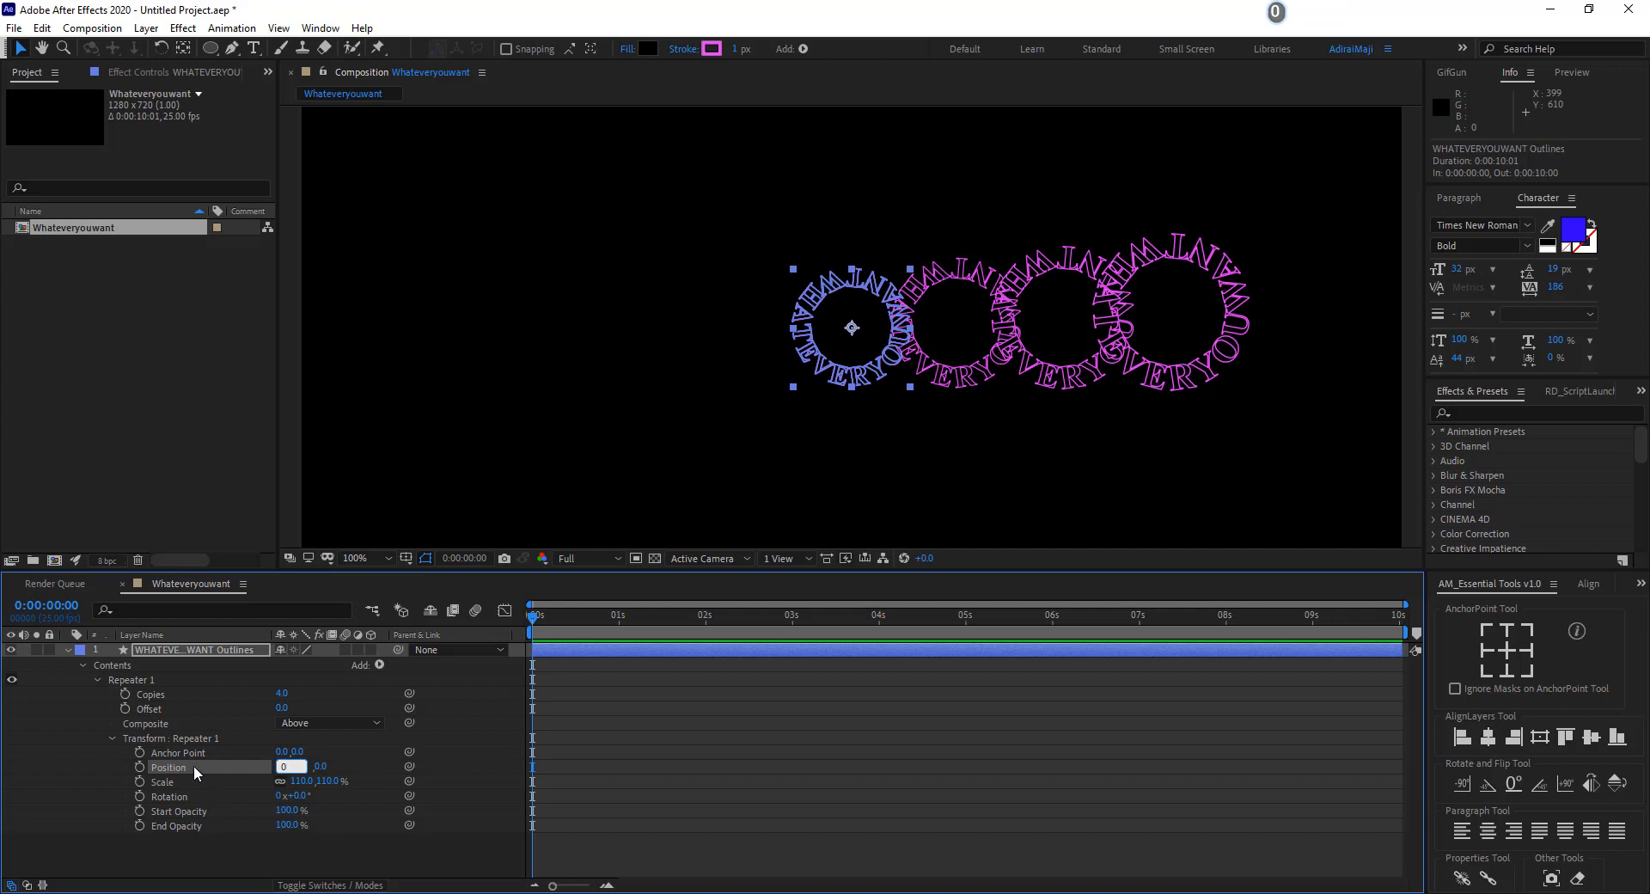
left_click(354, 770)
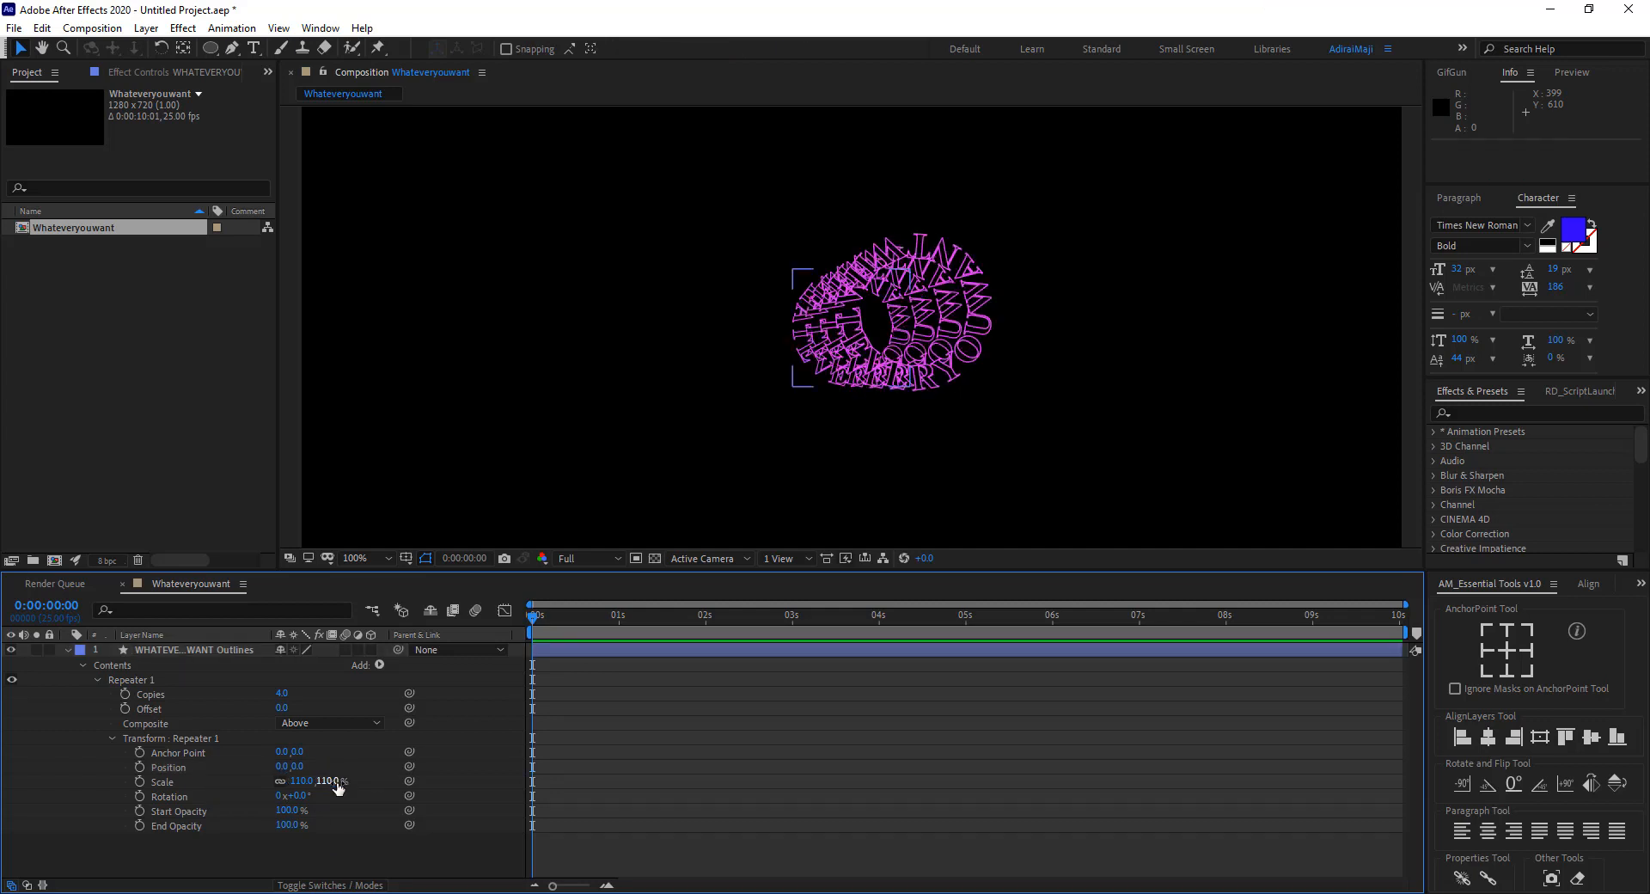
left_click_drag(284, 700, 1006, 357)
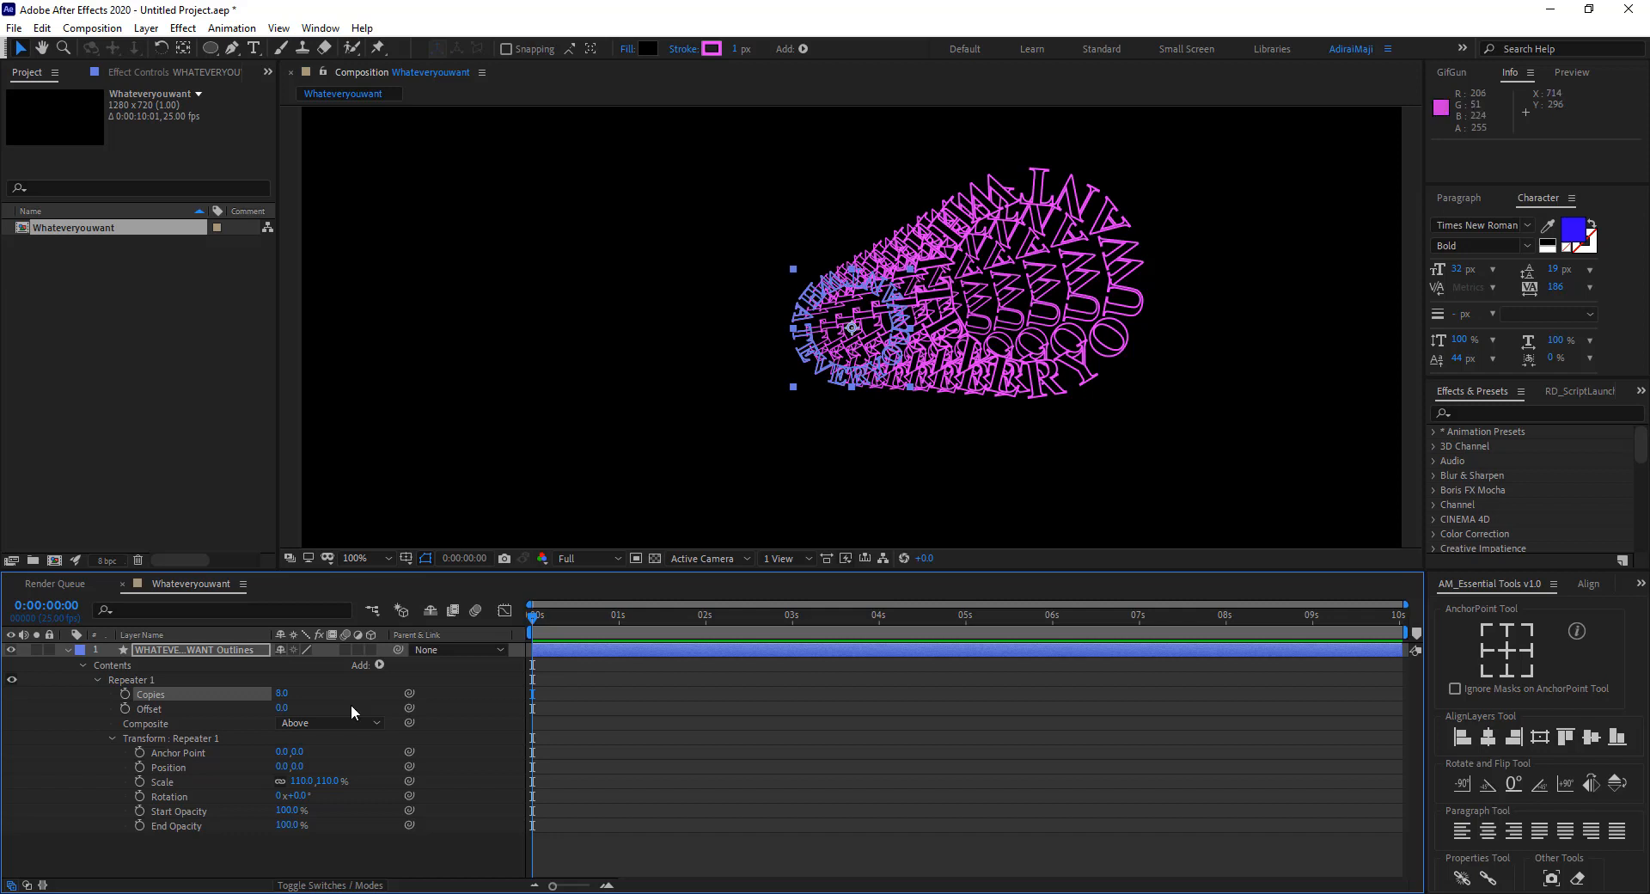
Centre the repeated text rings around the original by setting the Repeater's anchor point to about 212, -46.
left_click(192, 754)
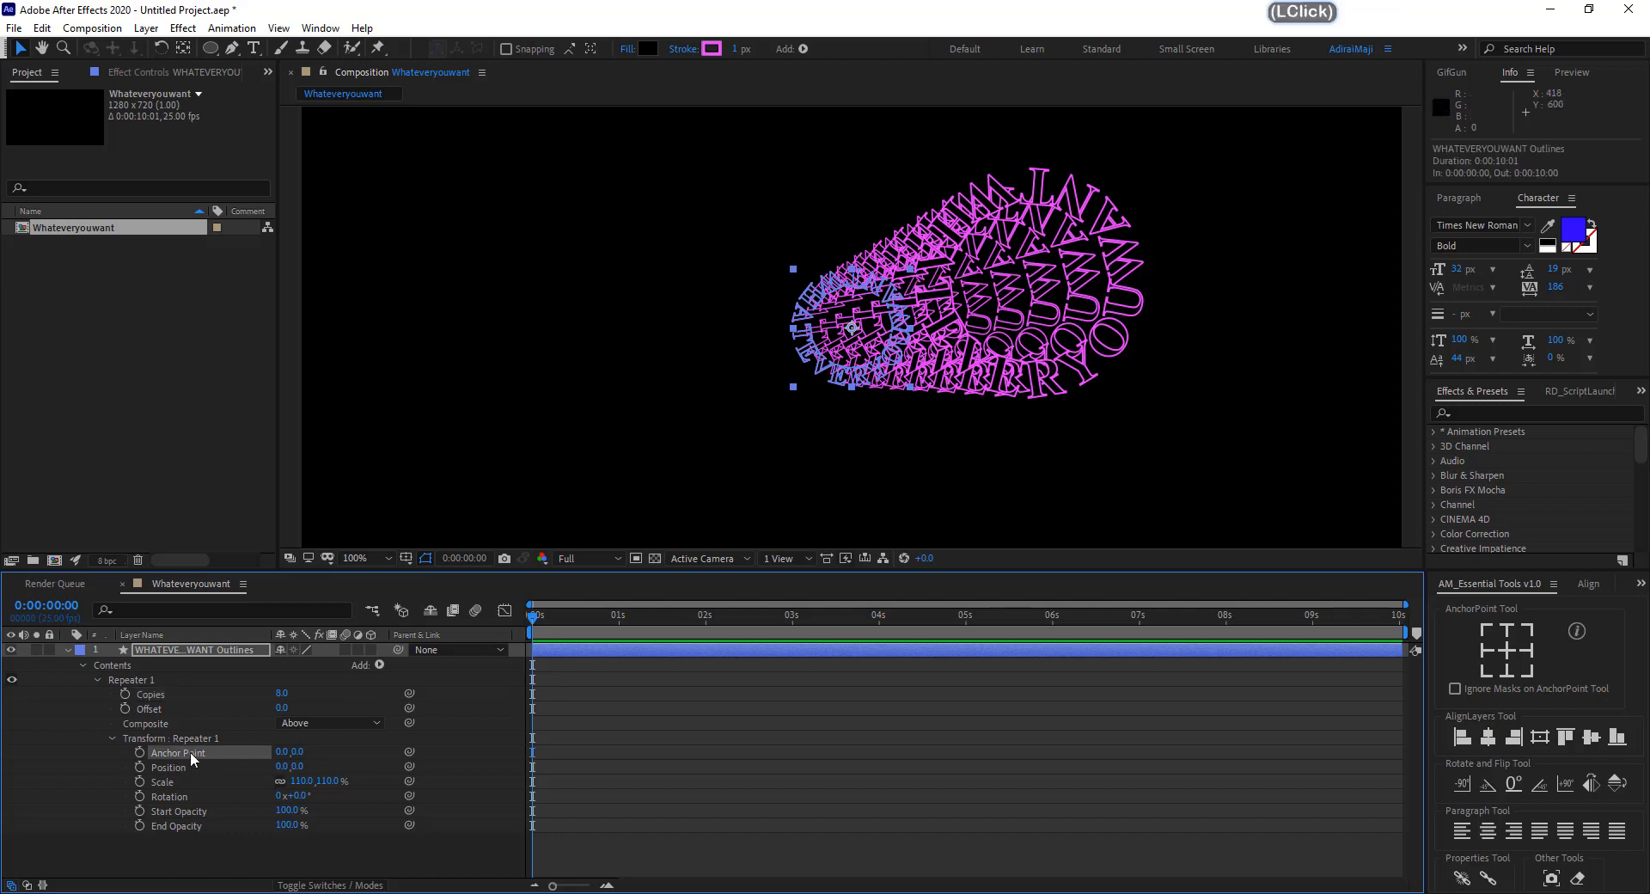
left_click_drag(283, 758, 231, 788)
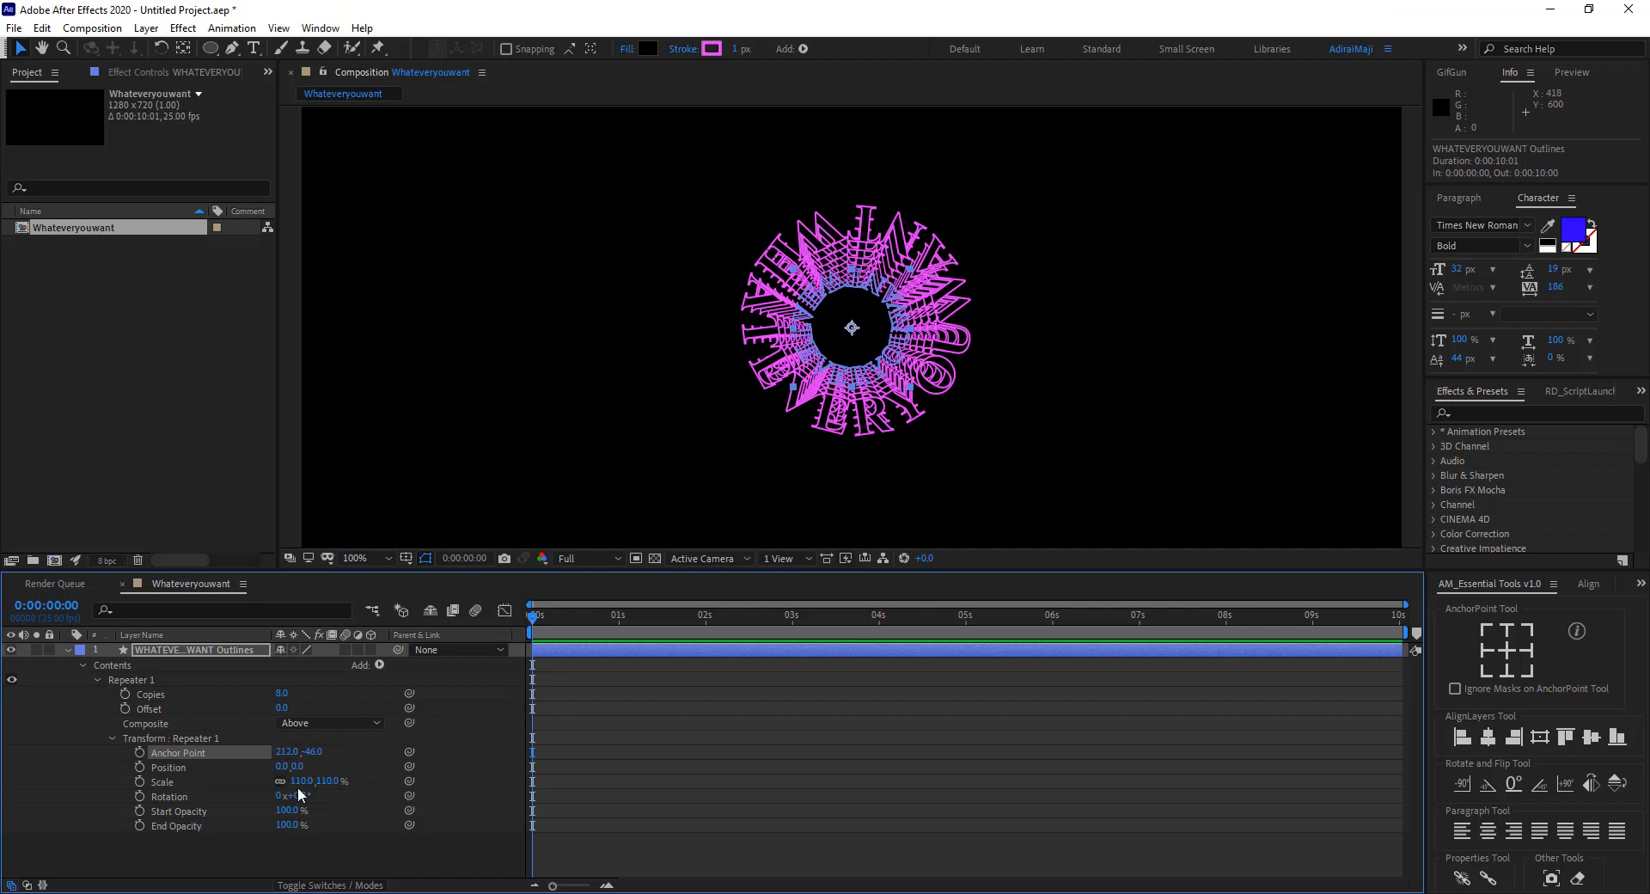
Enlarge the Repeater's transform scale to 141%, adjust its anchor point to 222, -50, and reduce the copies to 3.
left_click_drag(303, 781, 327, 783)
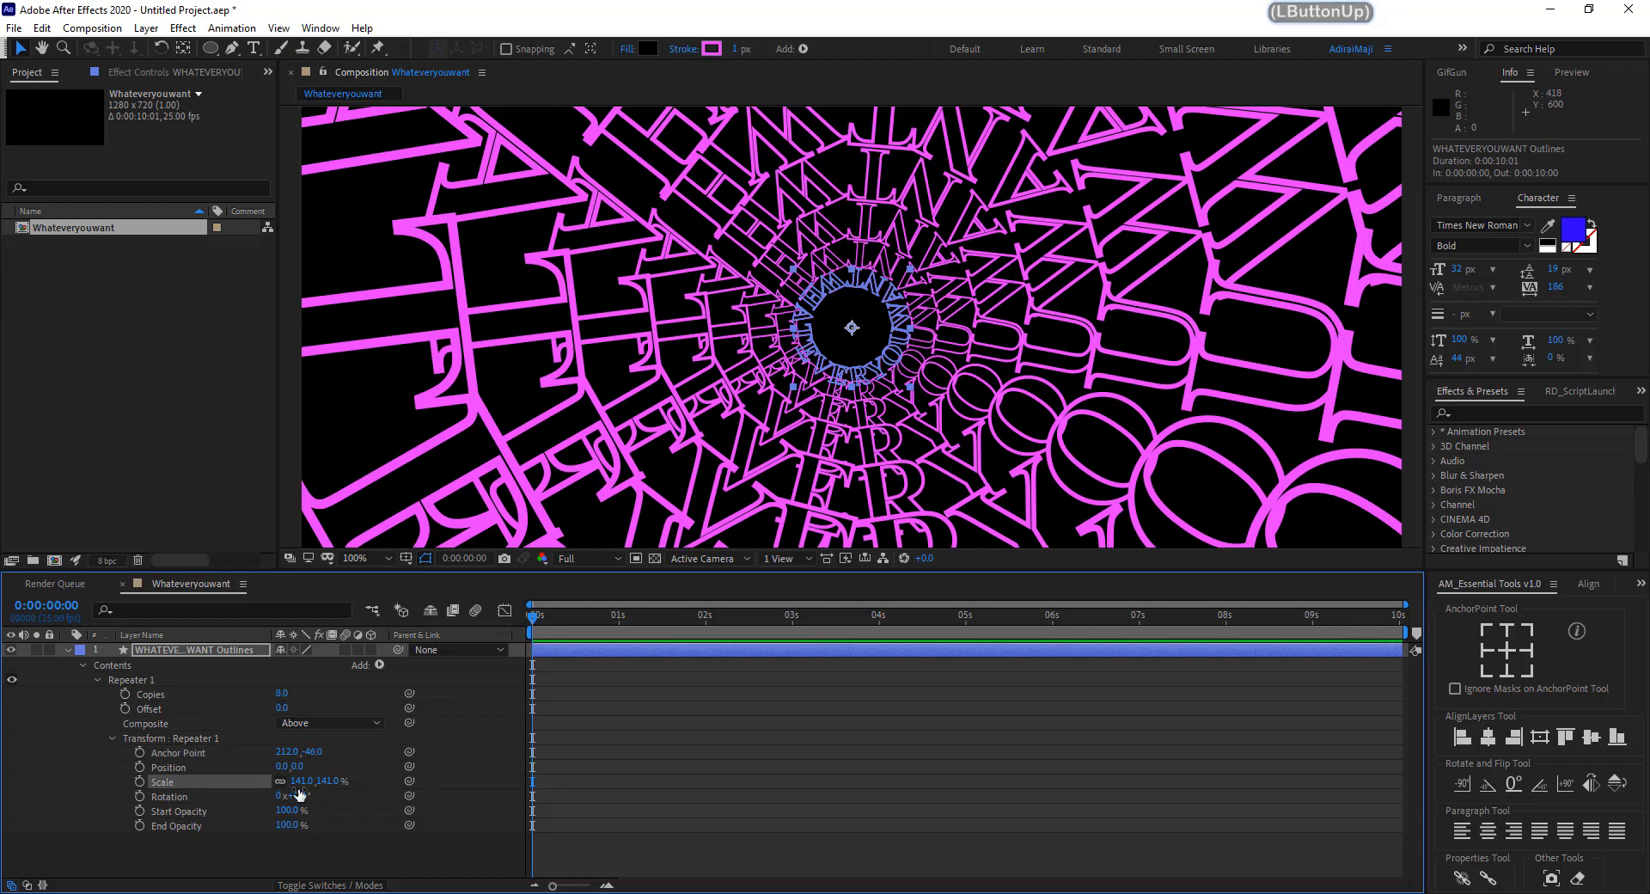
left_click_drag(295, 754, 306, 753)
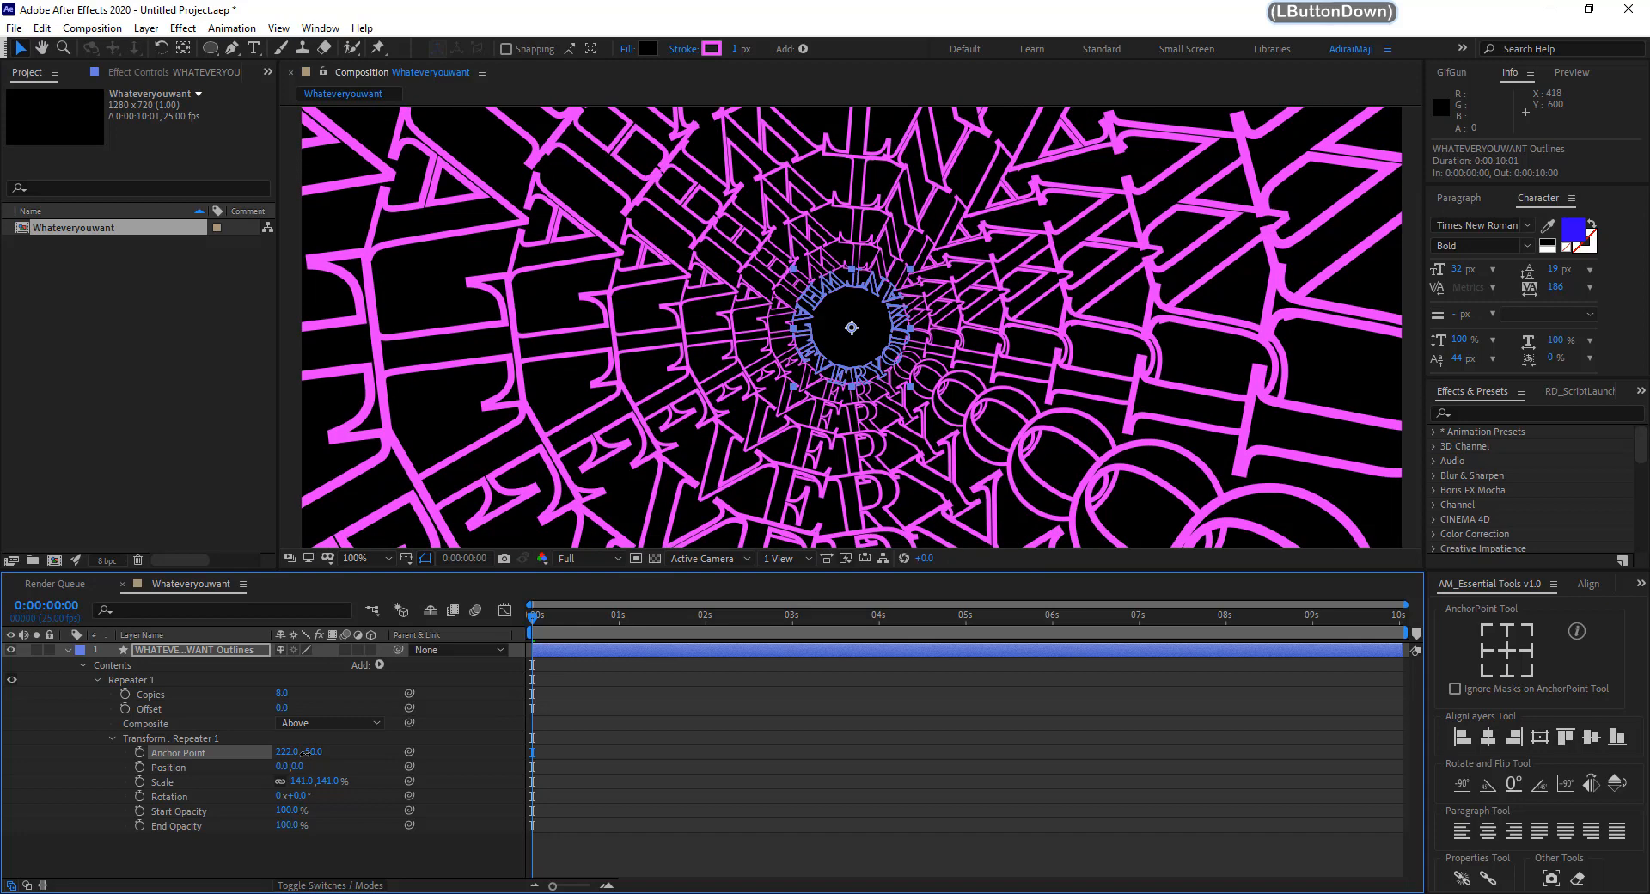
left_click(282, 692)
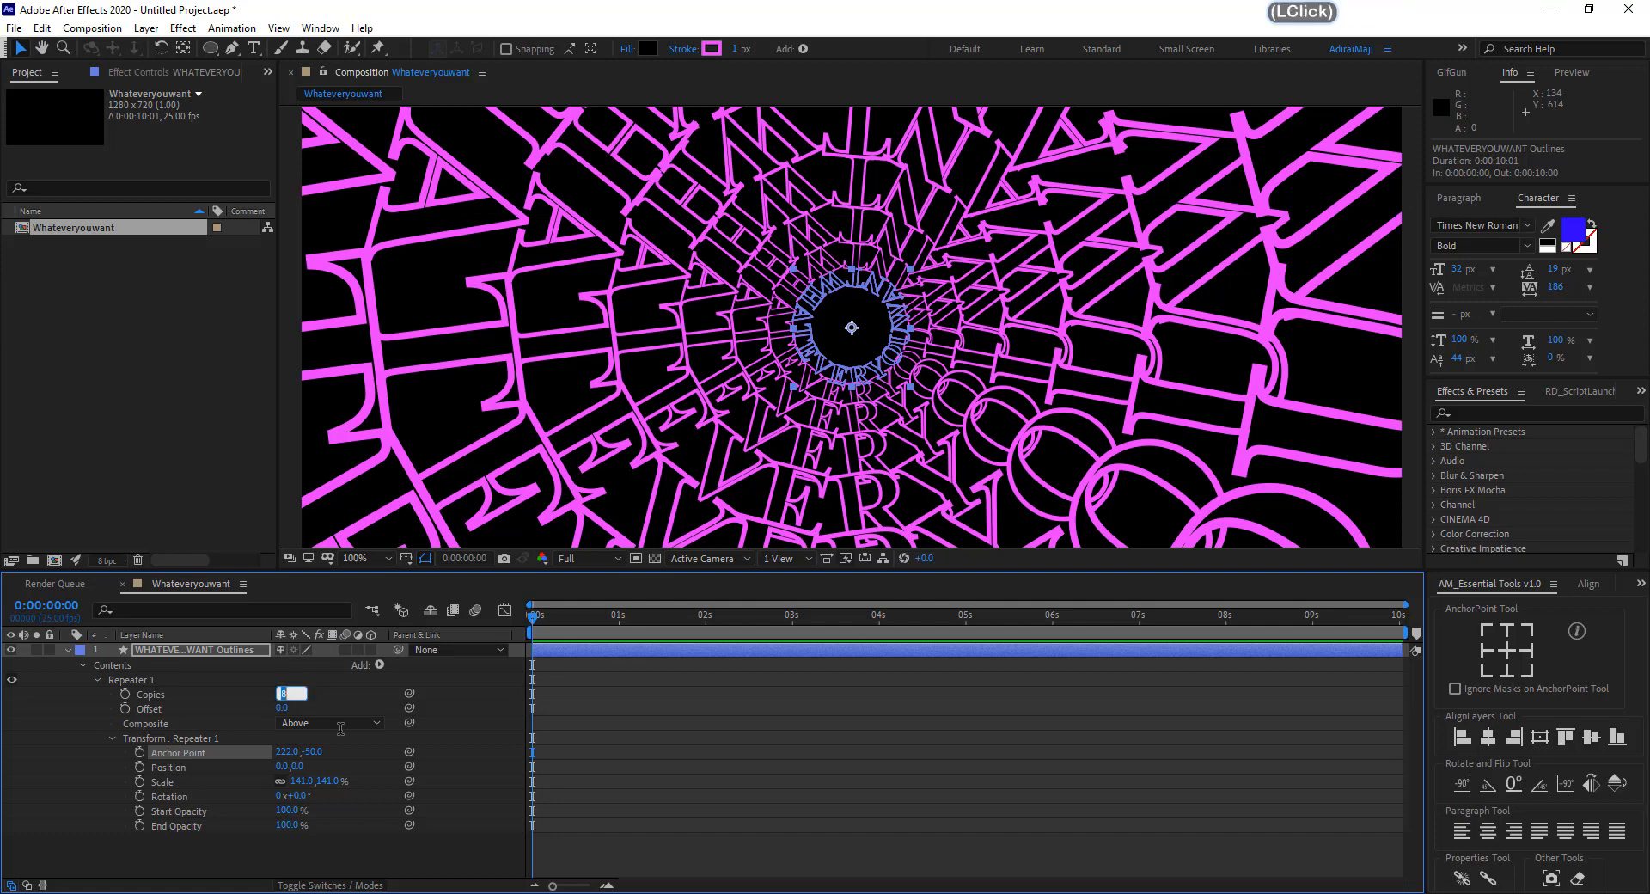
type("3")
key("Return")
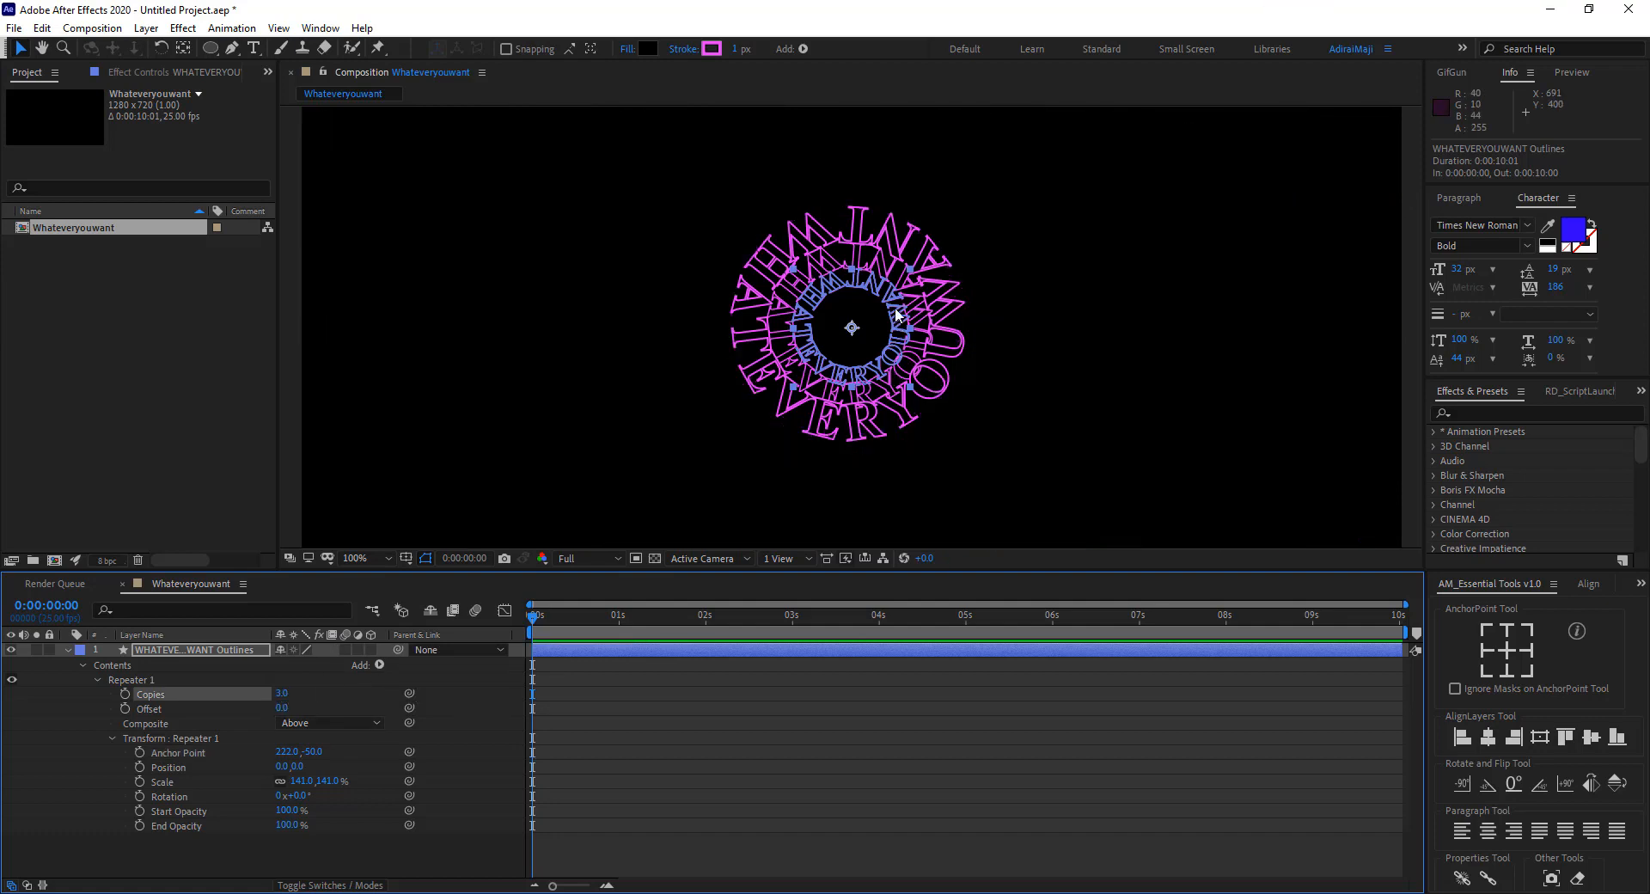
Fine-tune the Repeater's anchor point to 222, -53 so the rings are concentric, and set its transform scale back to 110%.
left_click_drag(328, 781, 305, 754)
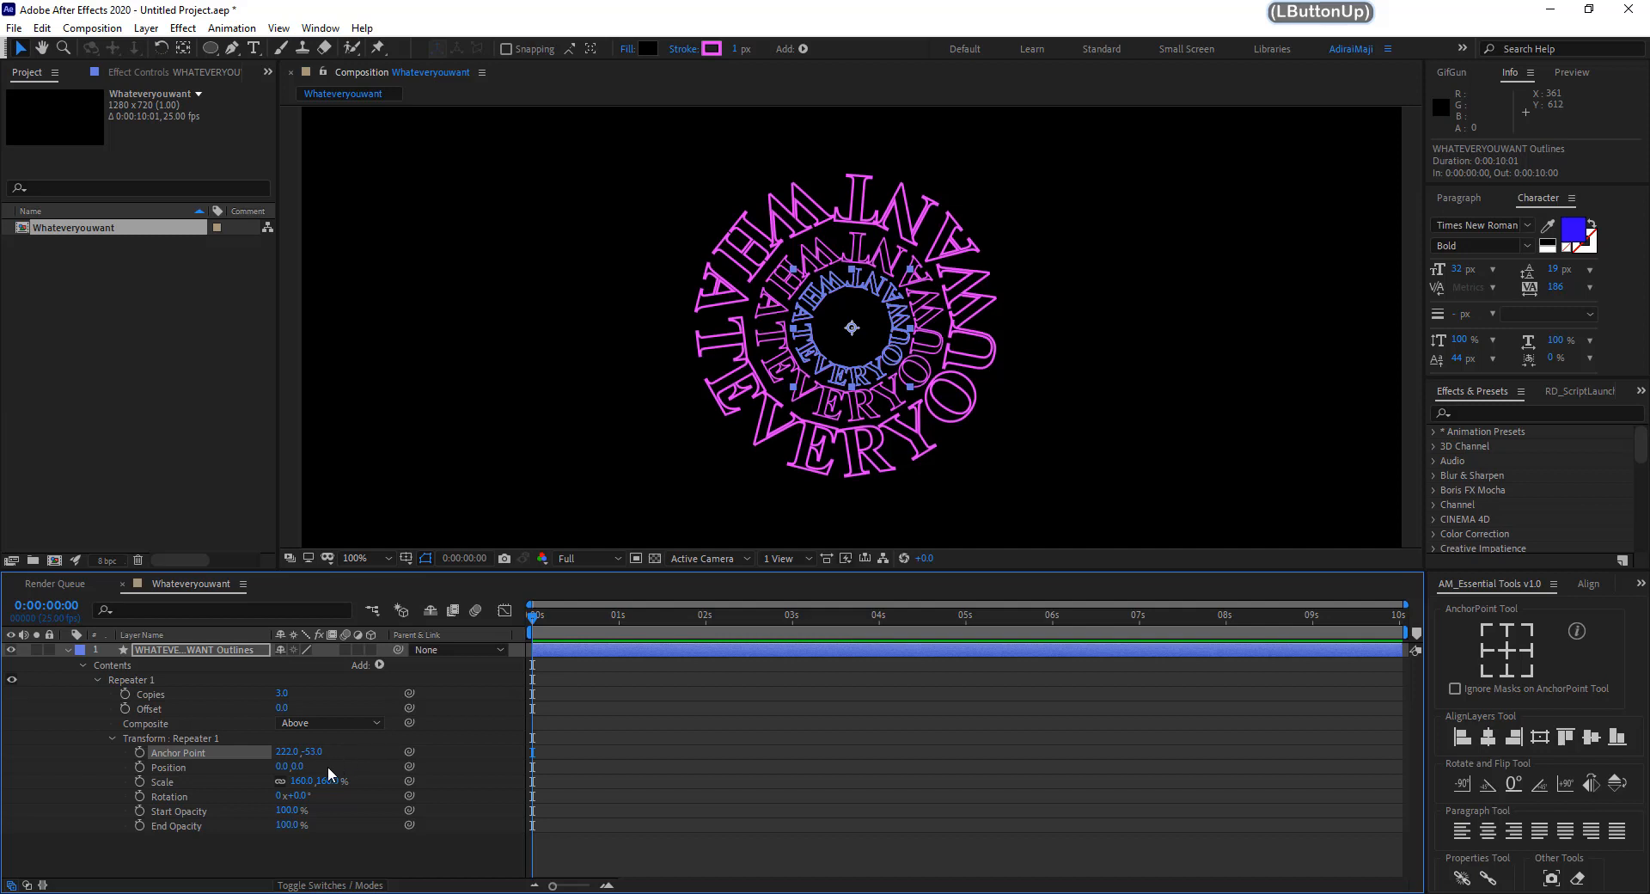
left_click(300, 781)
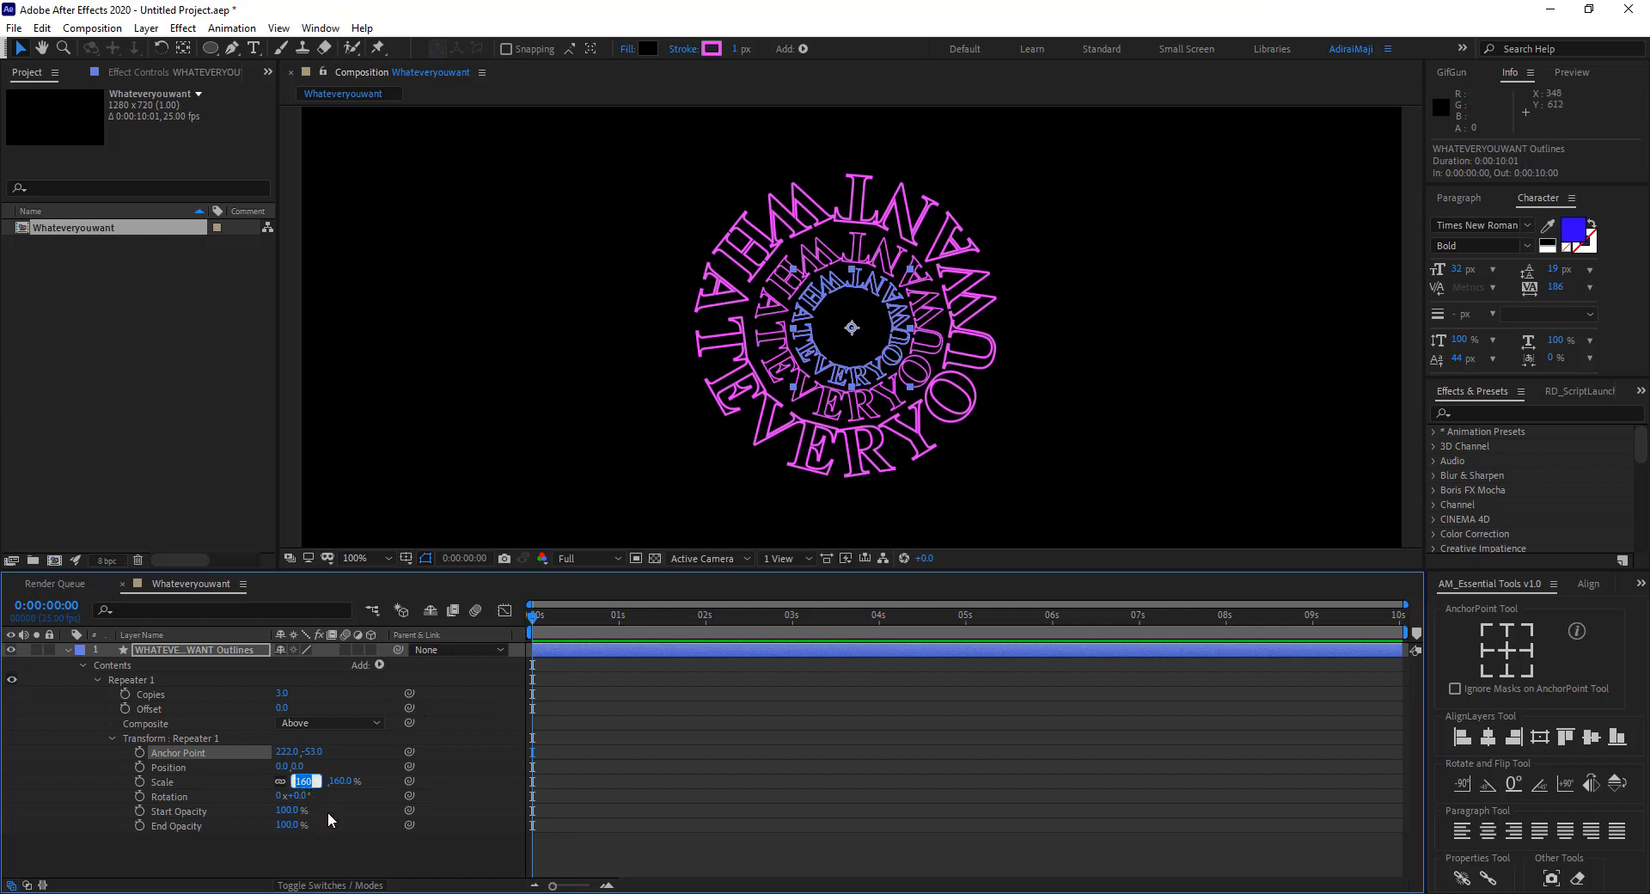
type("110")
key("Return")
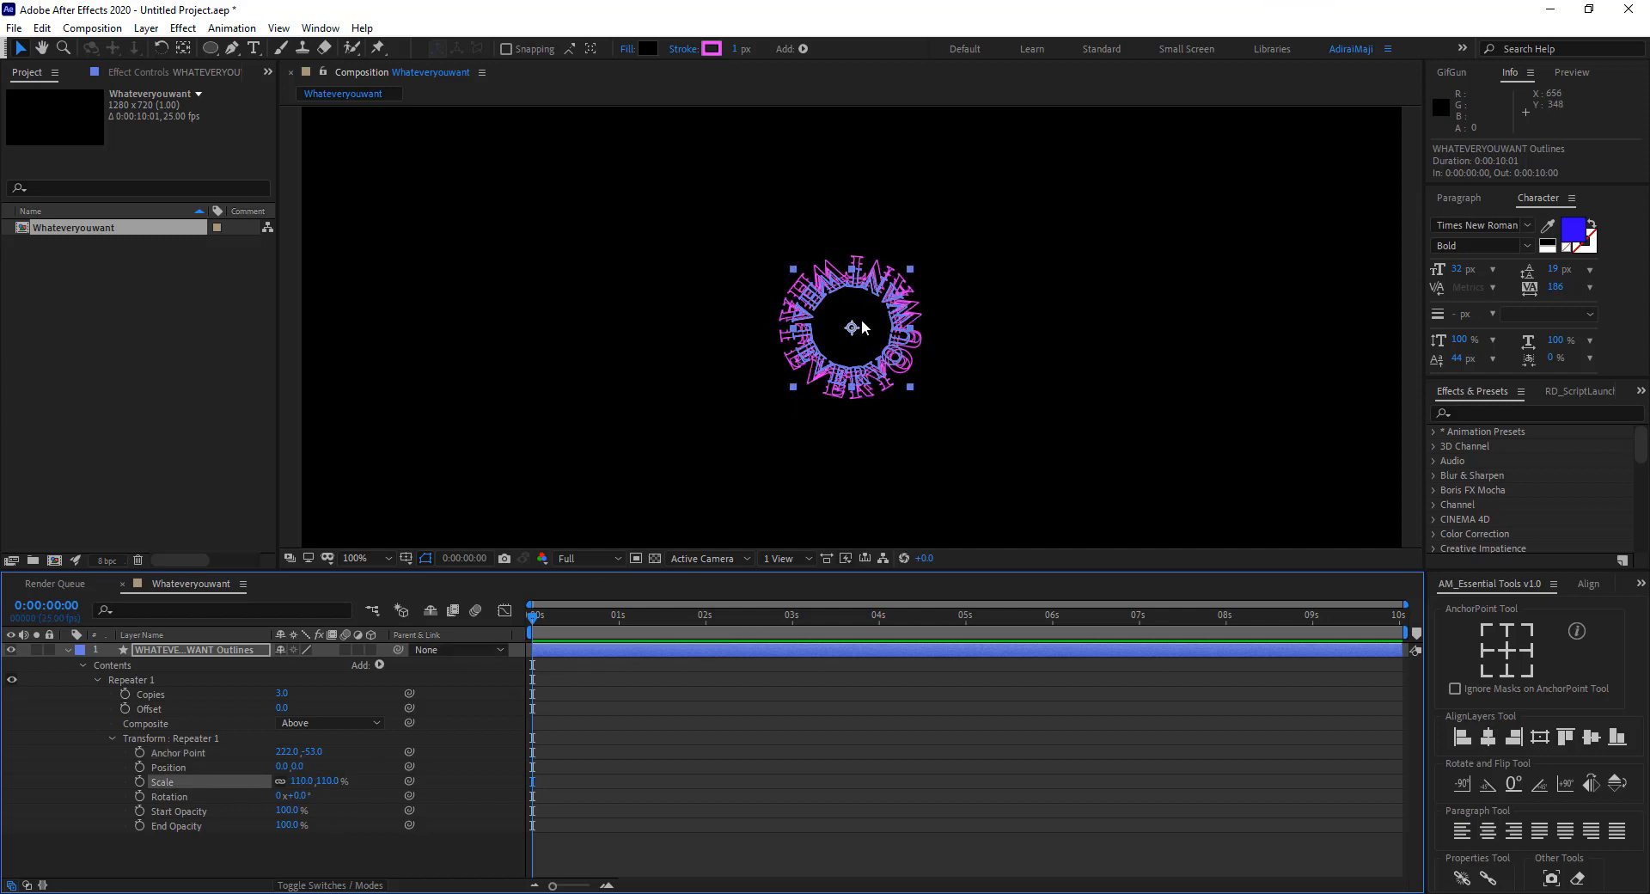
Increase the Repeater's copies to 181 so the text rings fill the whole frame.
left_click_drag(287, 692, 567, 680)
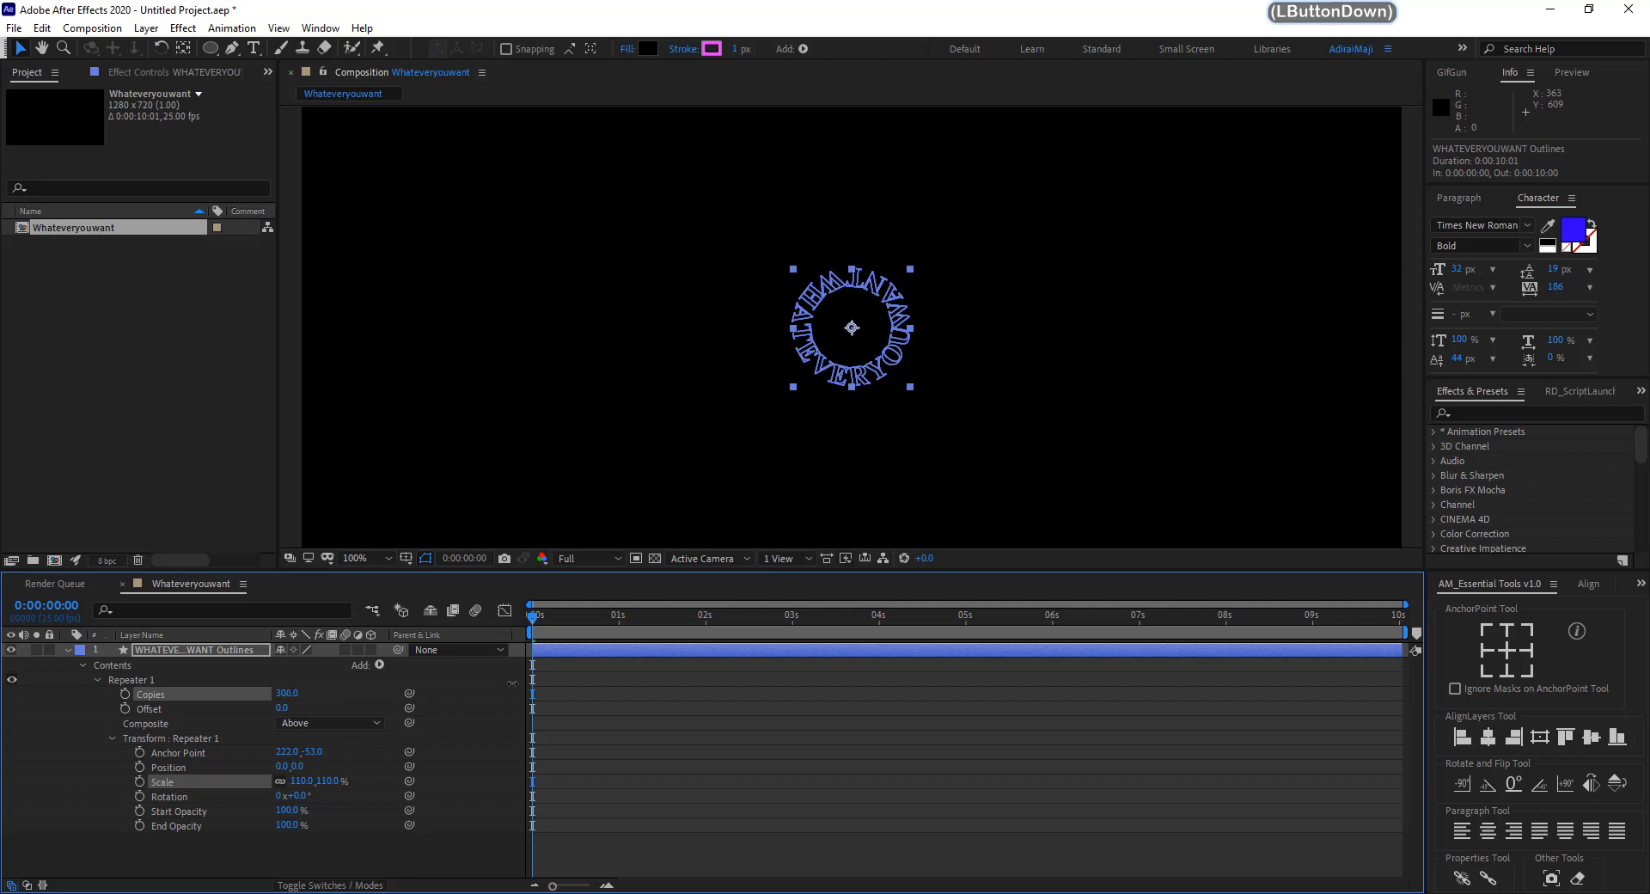
left_click_drag(504, 683, 258, 694)
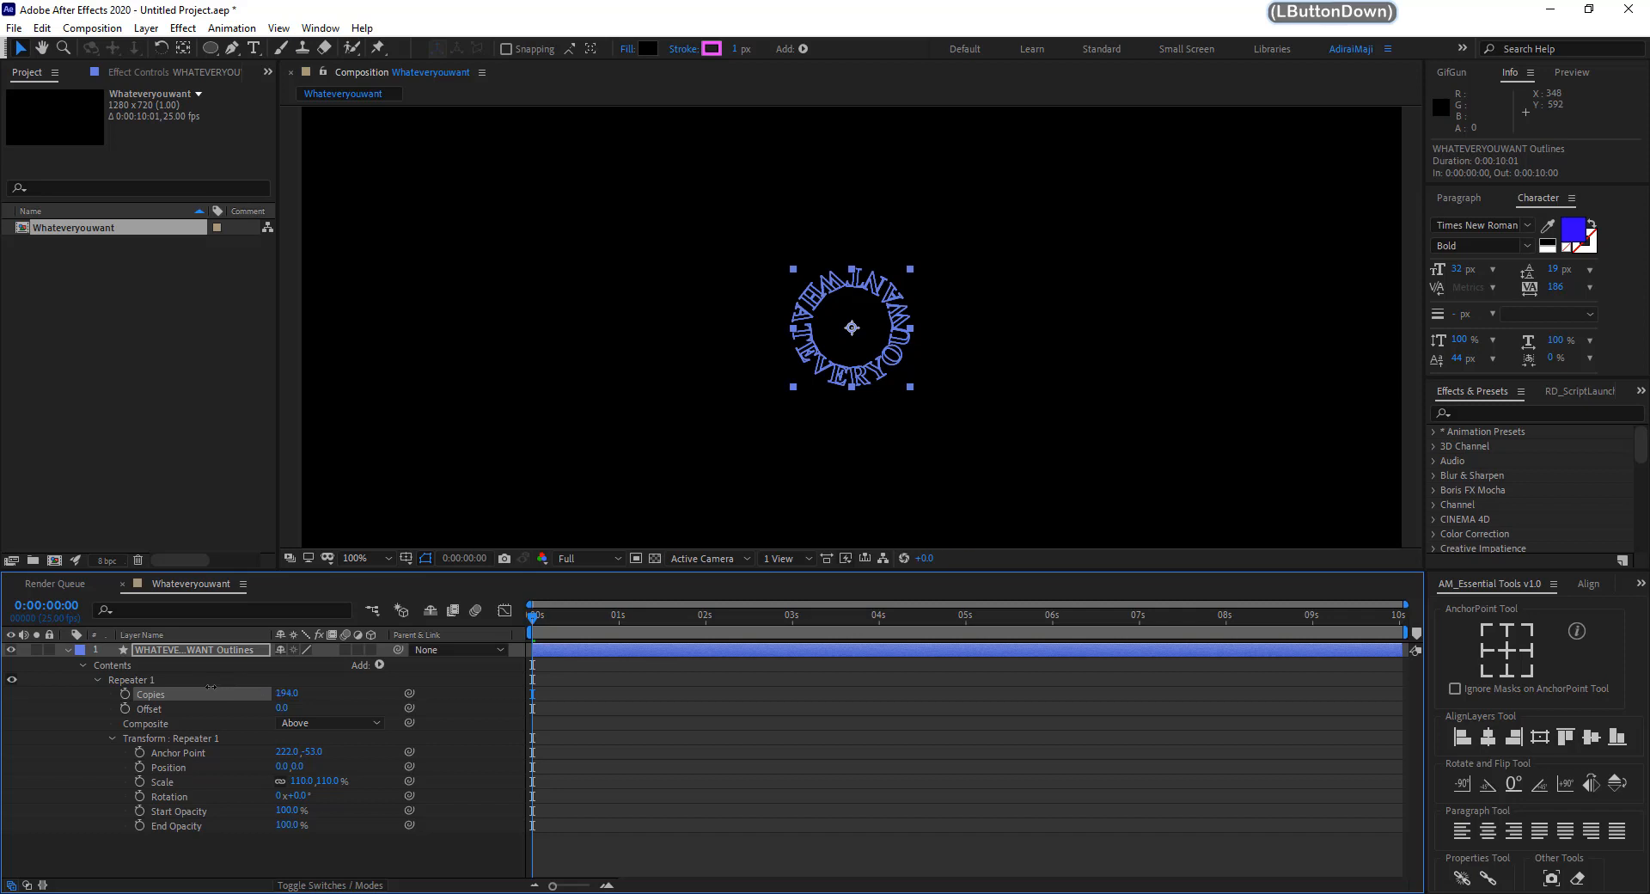
left_click_drag(202, 693, 296, 698)
left_click(292, 694)
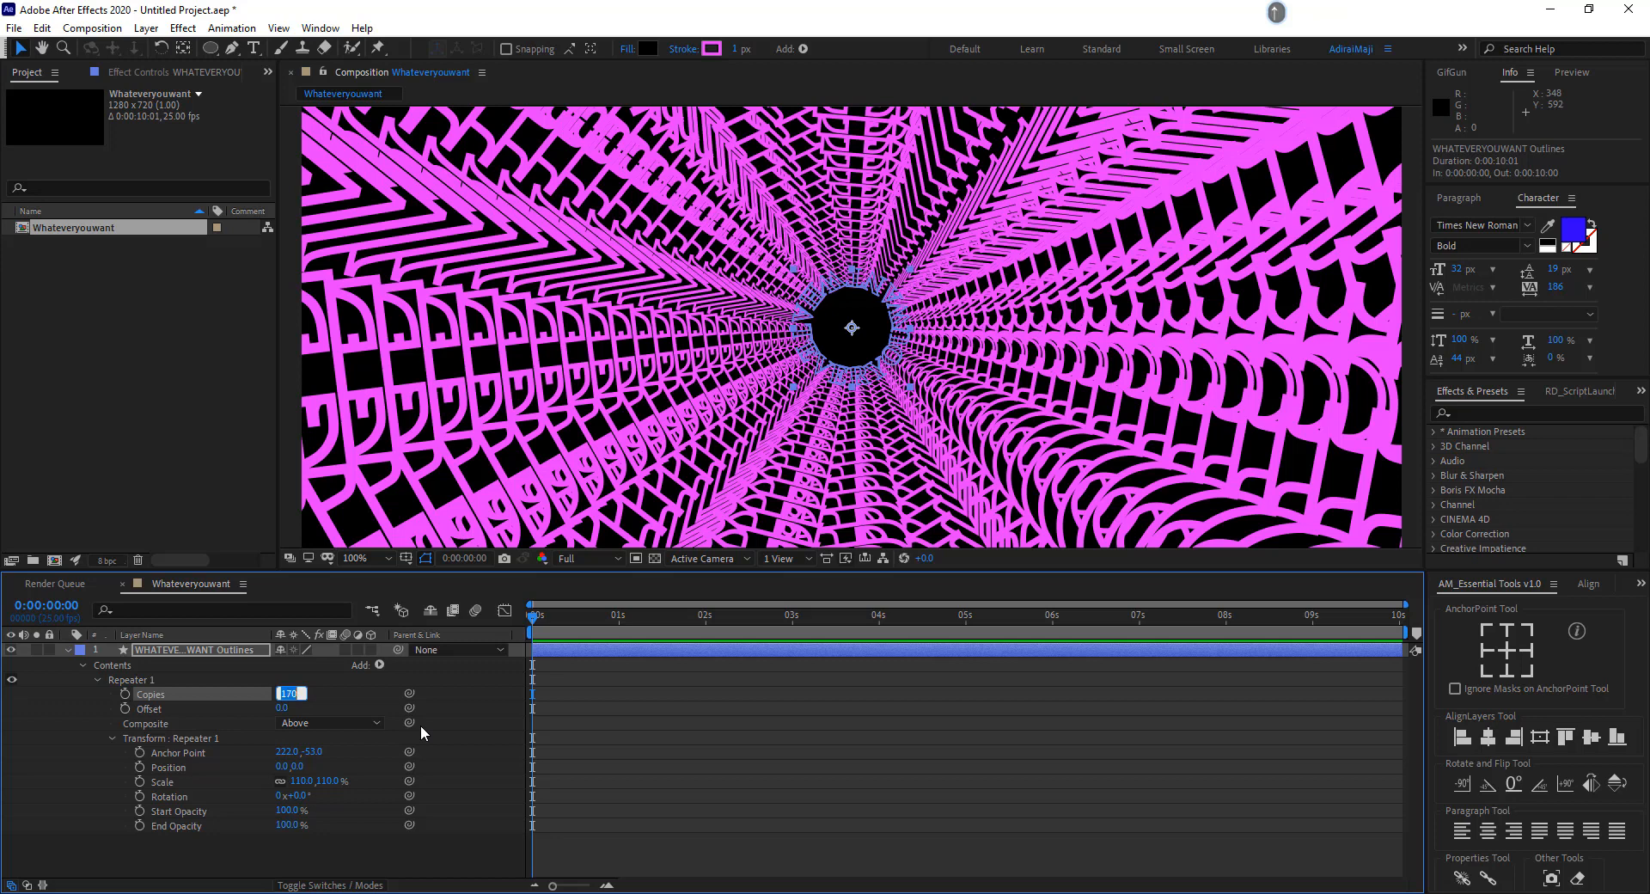
key("Up")
key("Up")
key("Up")
key("Up")
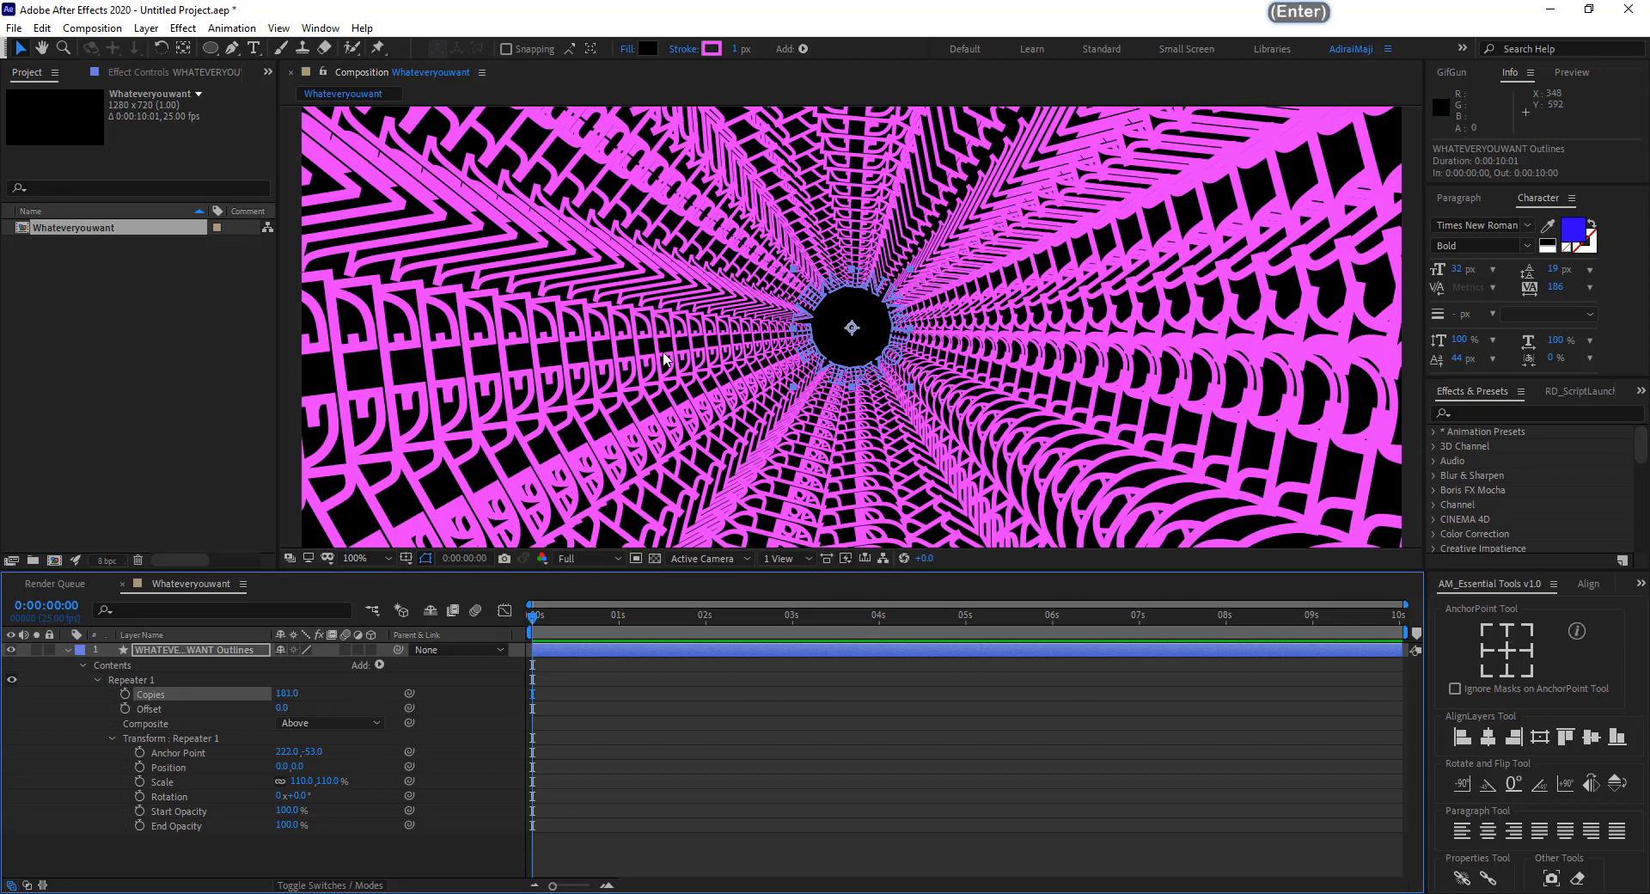
Twist the repeated rings into a spiral by setting the Repeater's transform rotation to -4°.
scroll(764, 318, "down", 2)
scroll(764, 318, "up", 2)
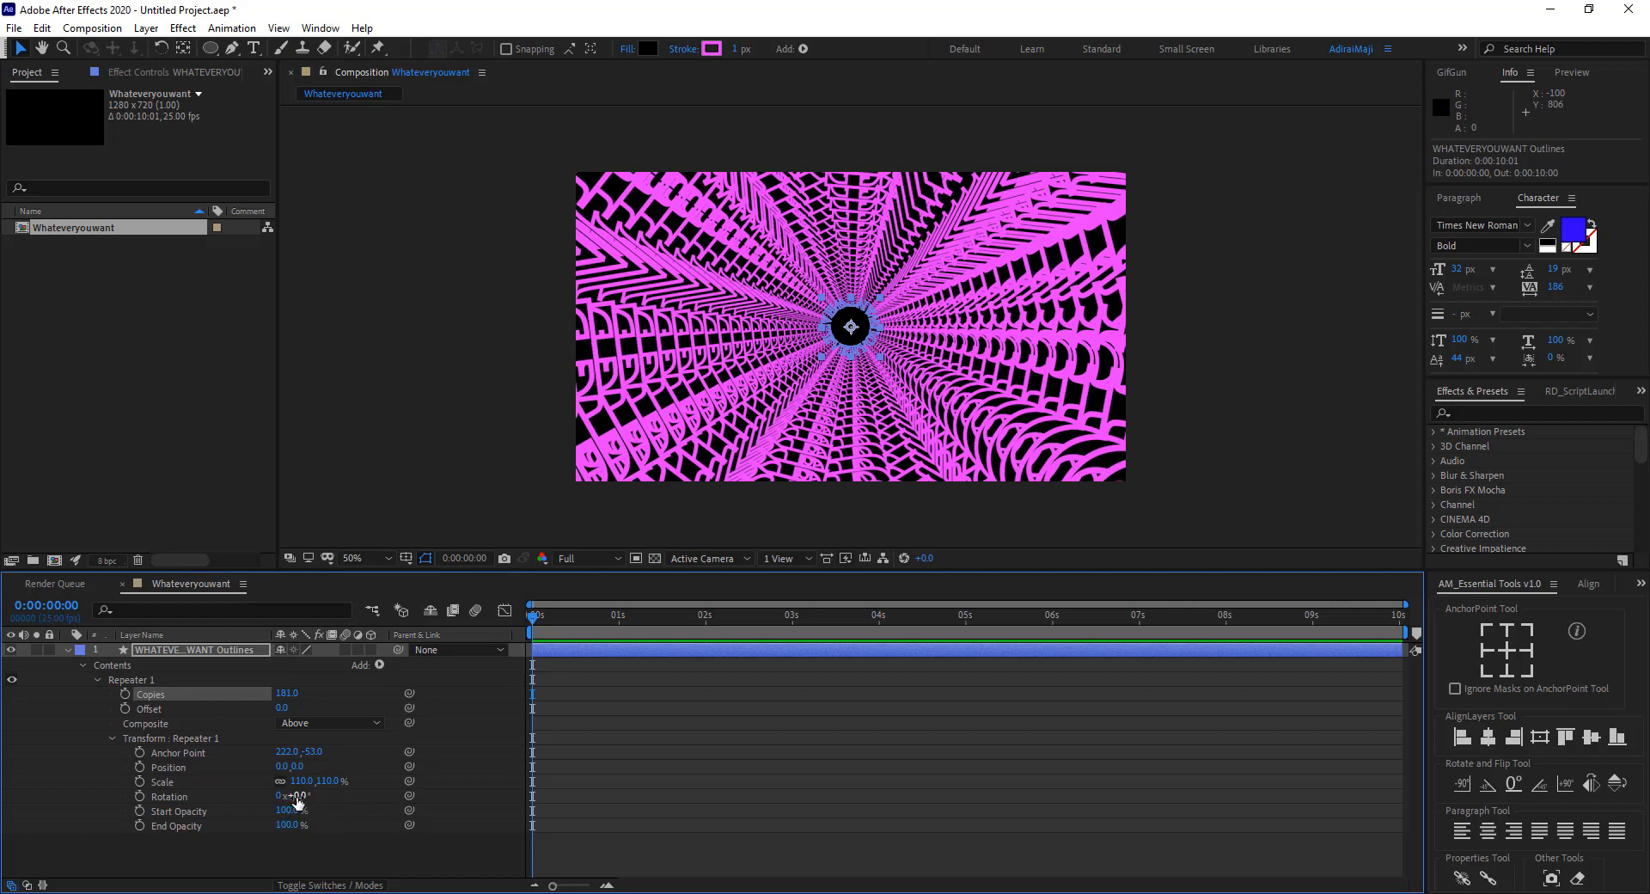
left_click_drag(299, 801, 313, 805)
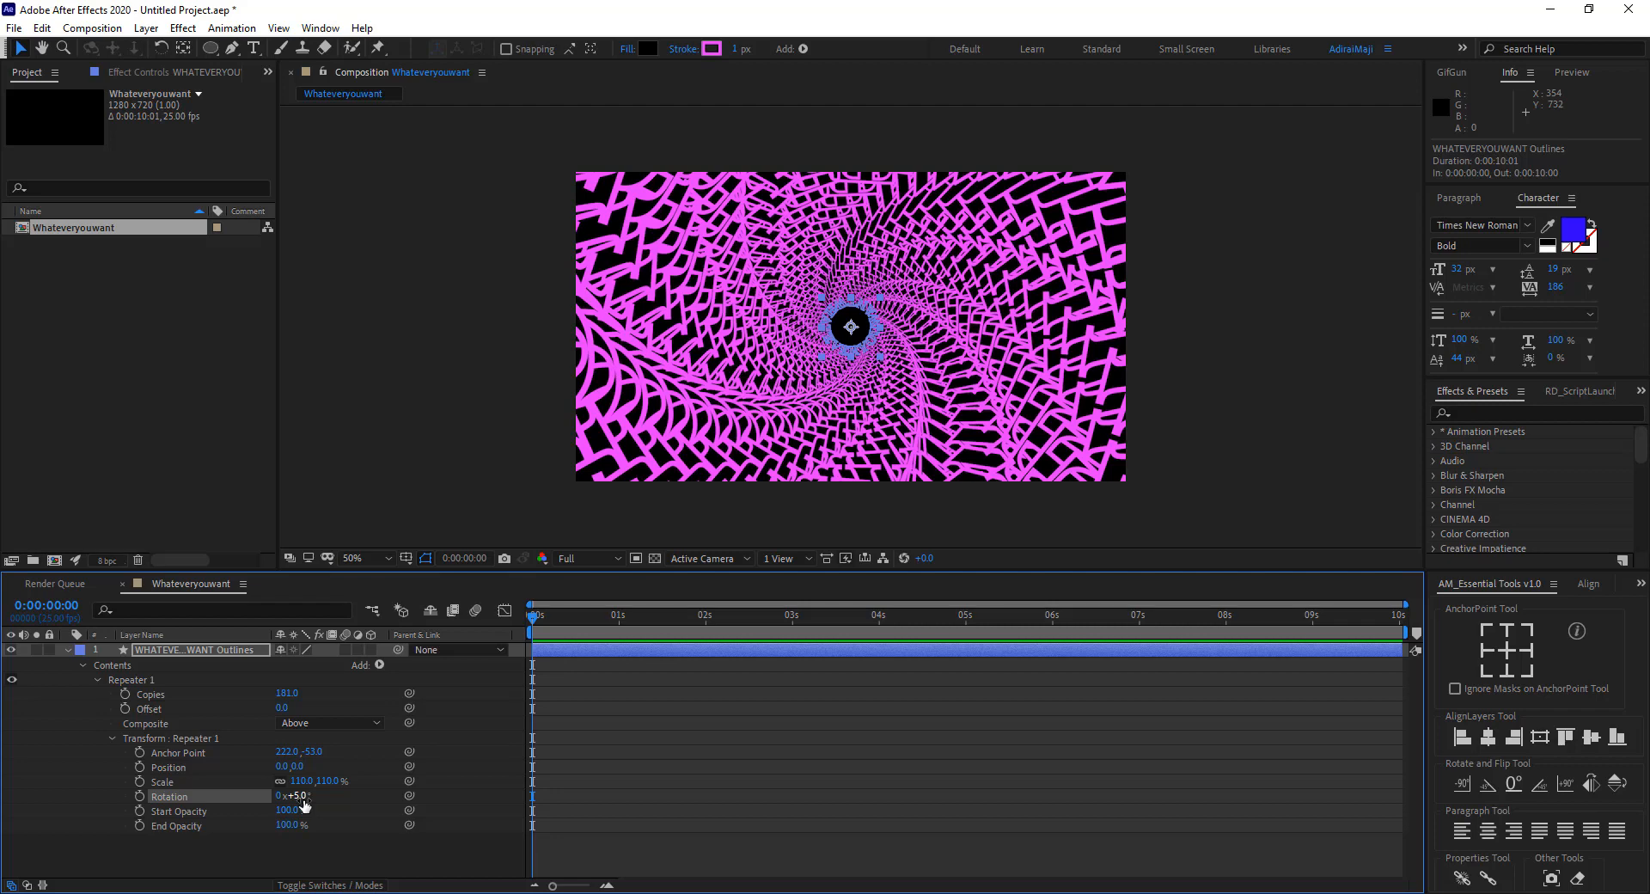
left_click_drag(303, 804, 302, 809)
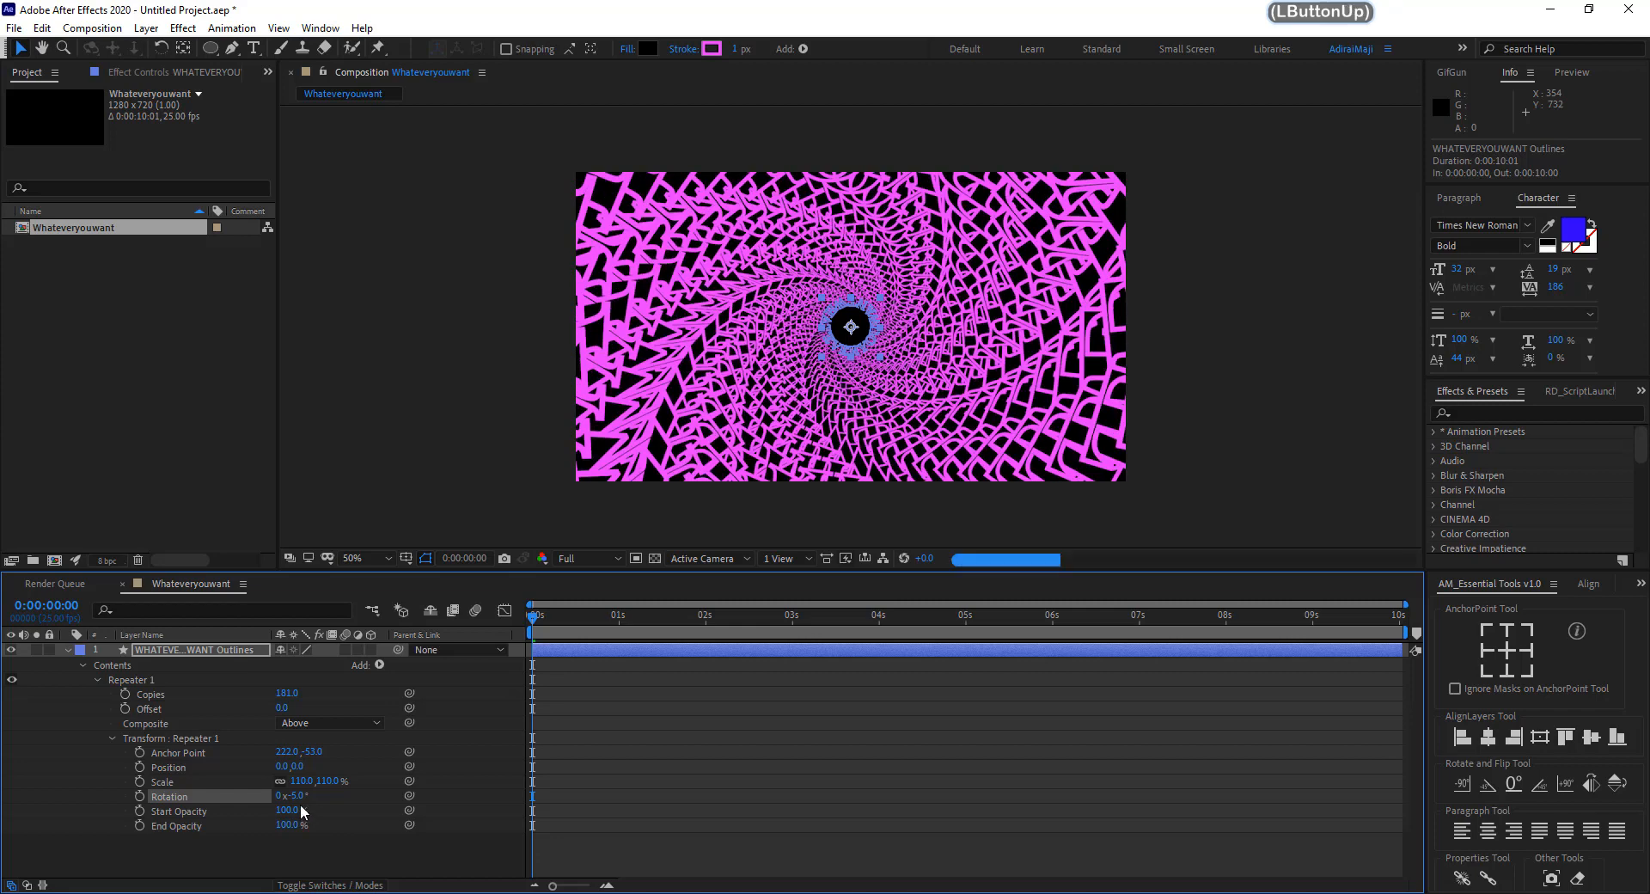
left_click(301, 796)
type("-4")
key("Return")
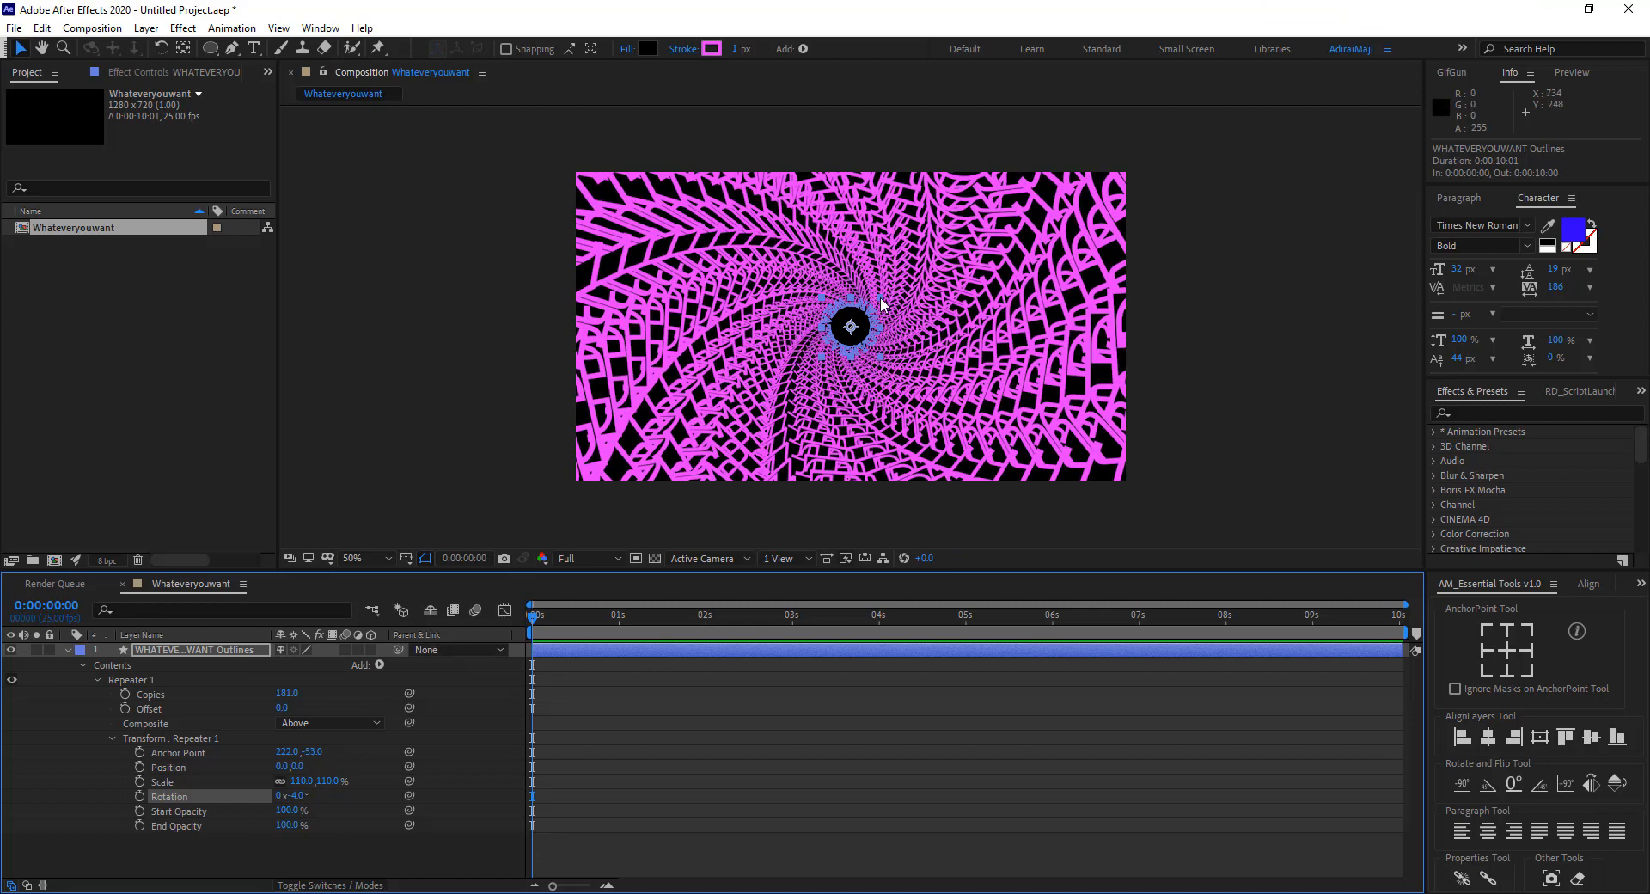
Show only the Repeater's Offset property in the timeline and hide the layer controls in the composition view.
scroll(875, 295, "down", 2)
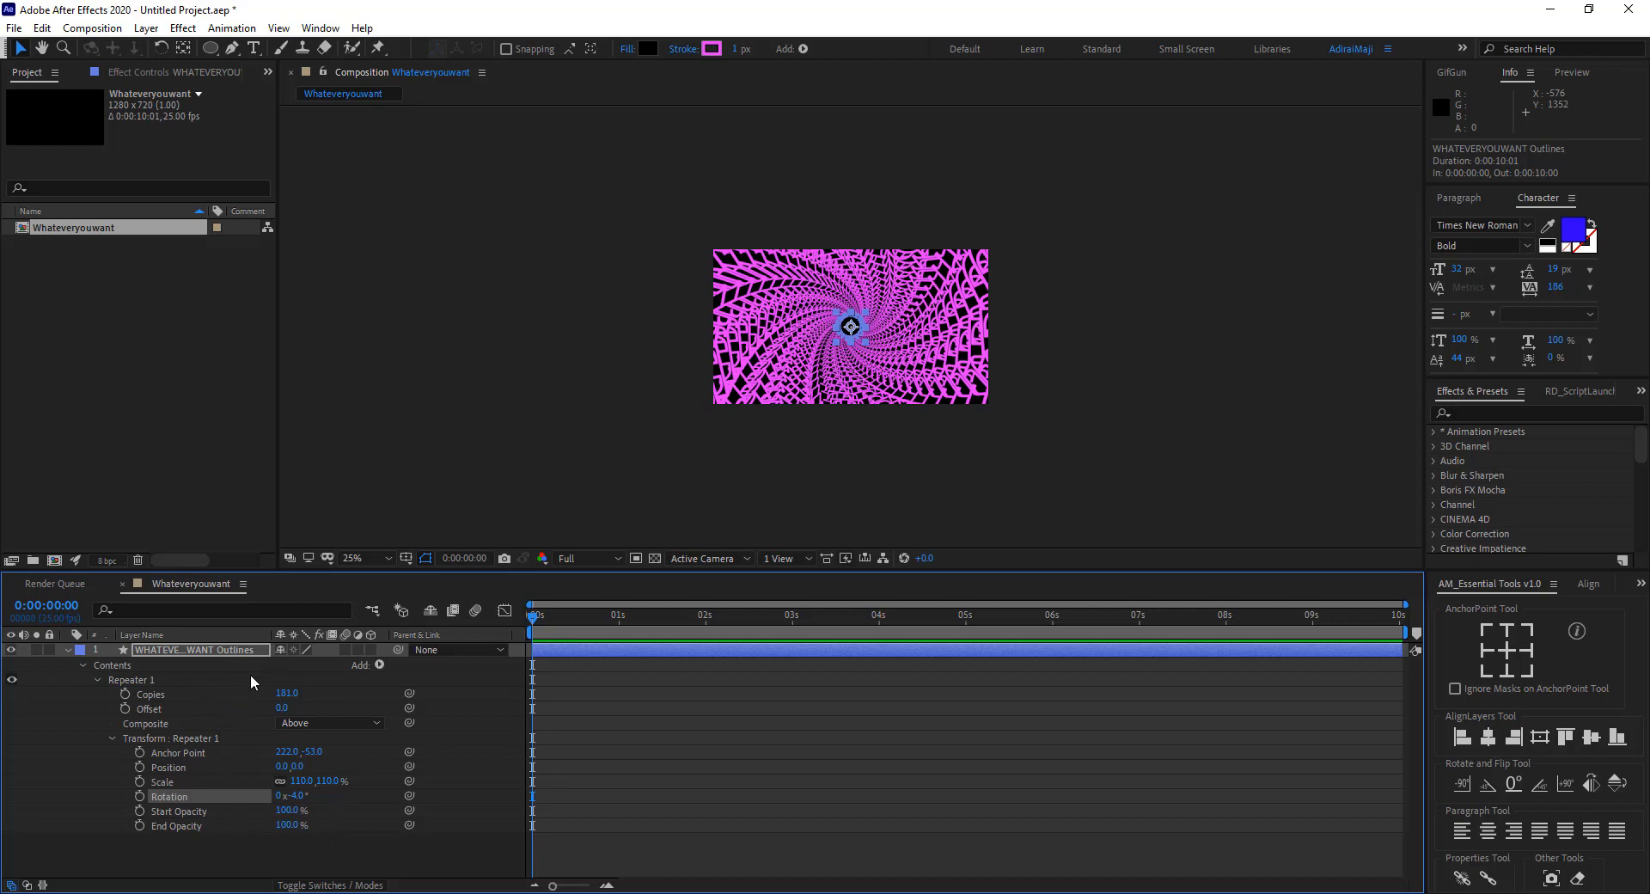
left_click(172, 709)
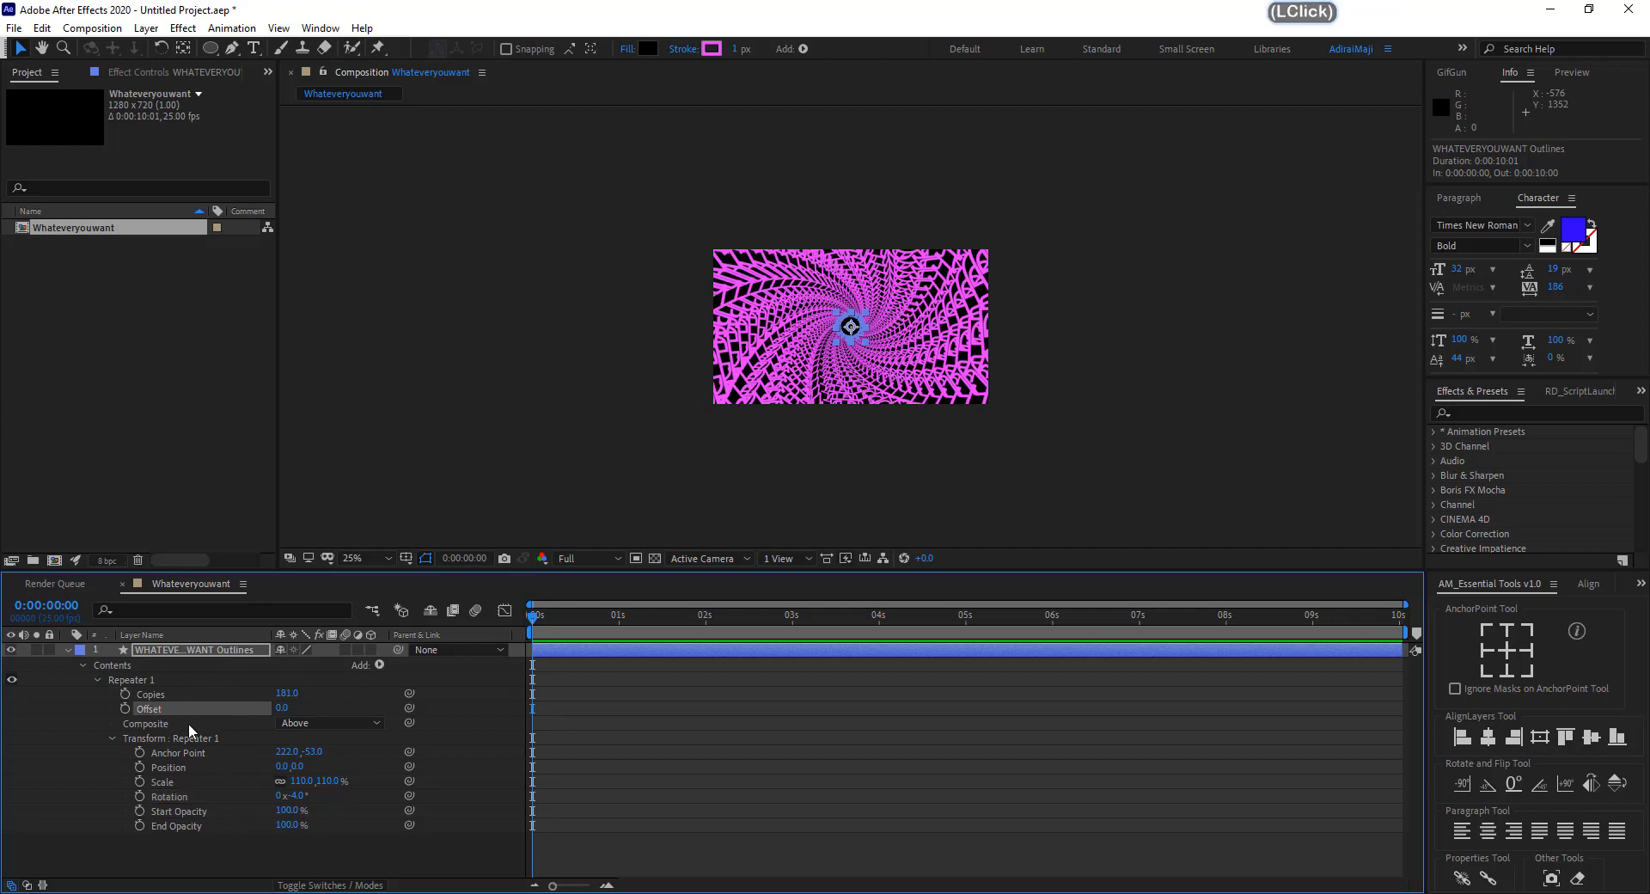
left_click(204, 704)
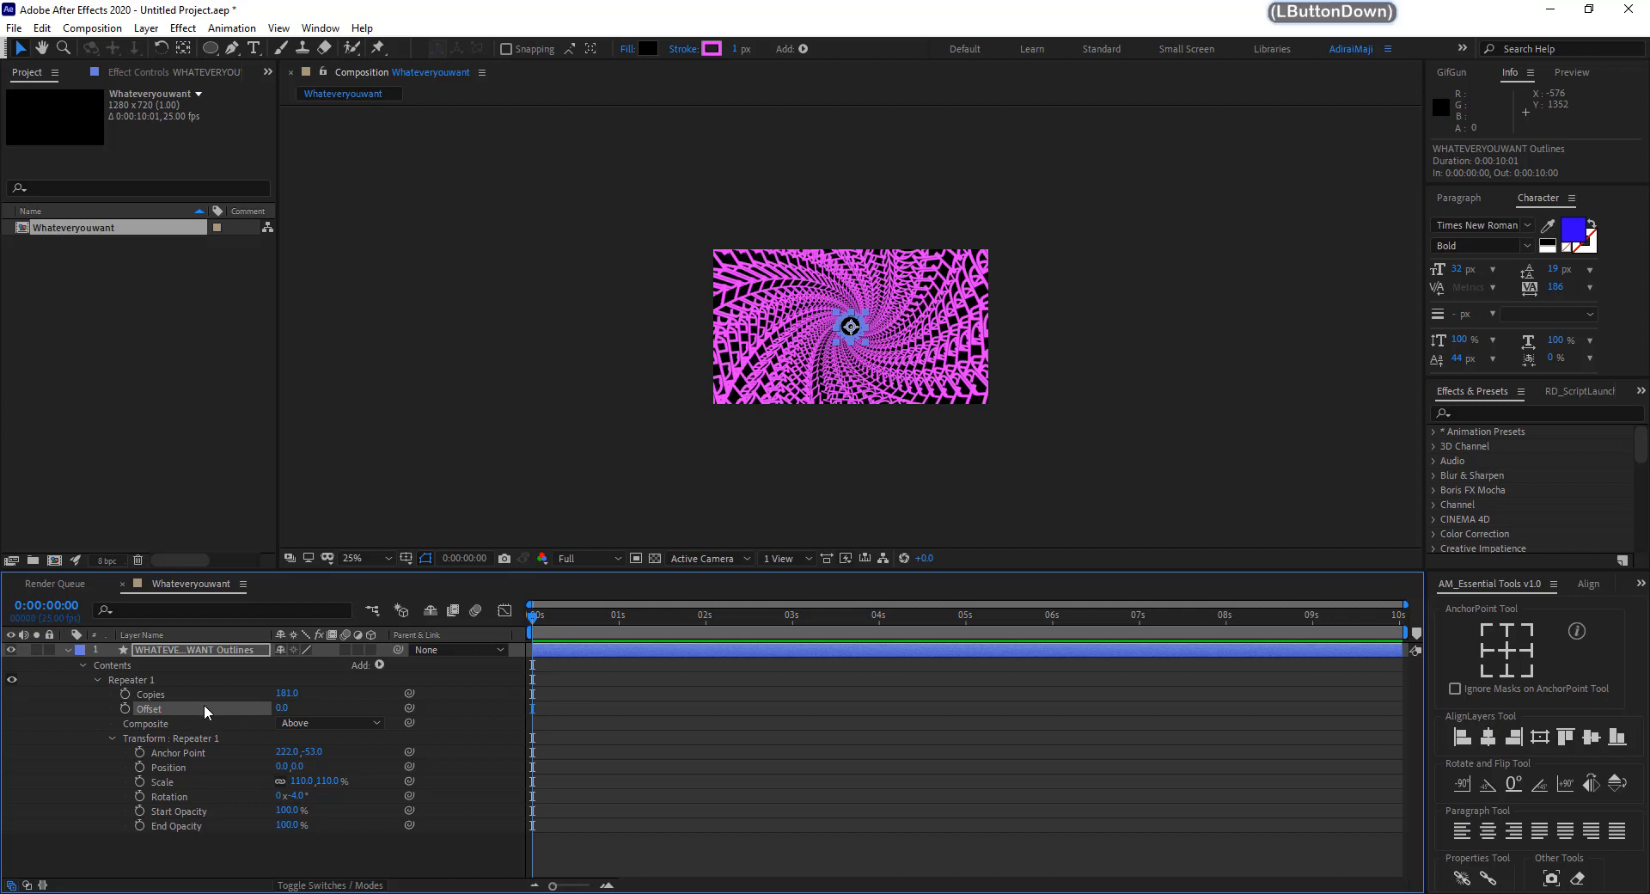
key("s")
key("s")
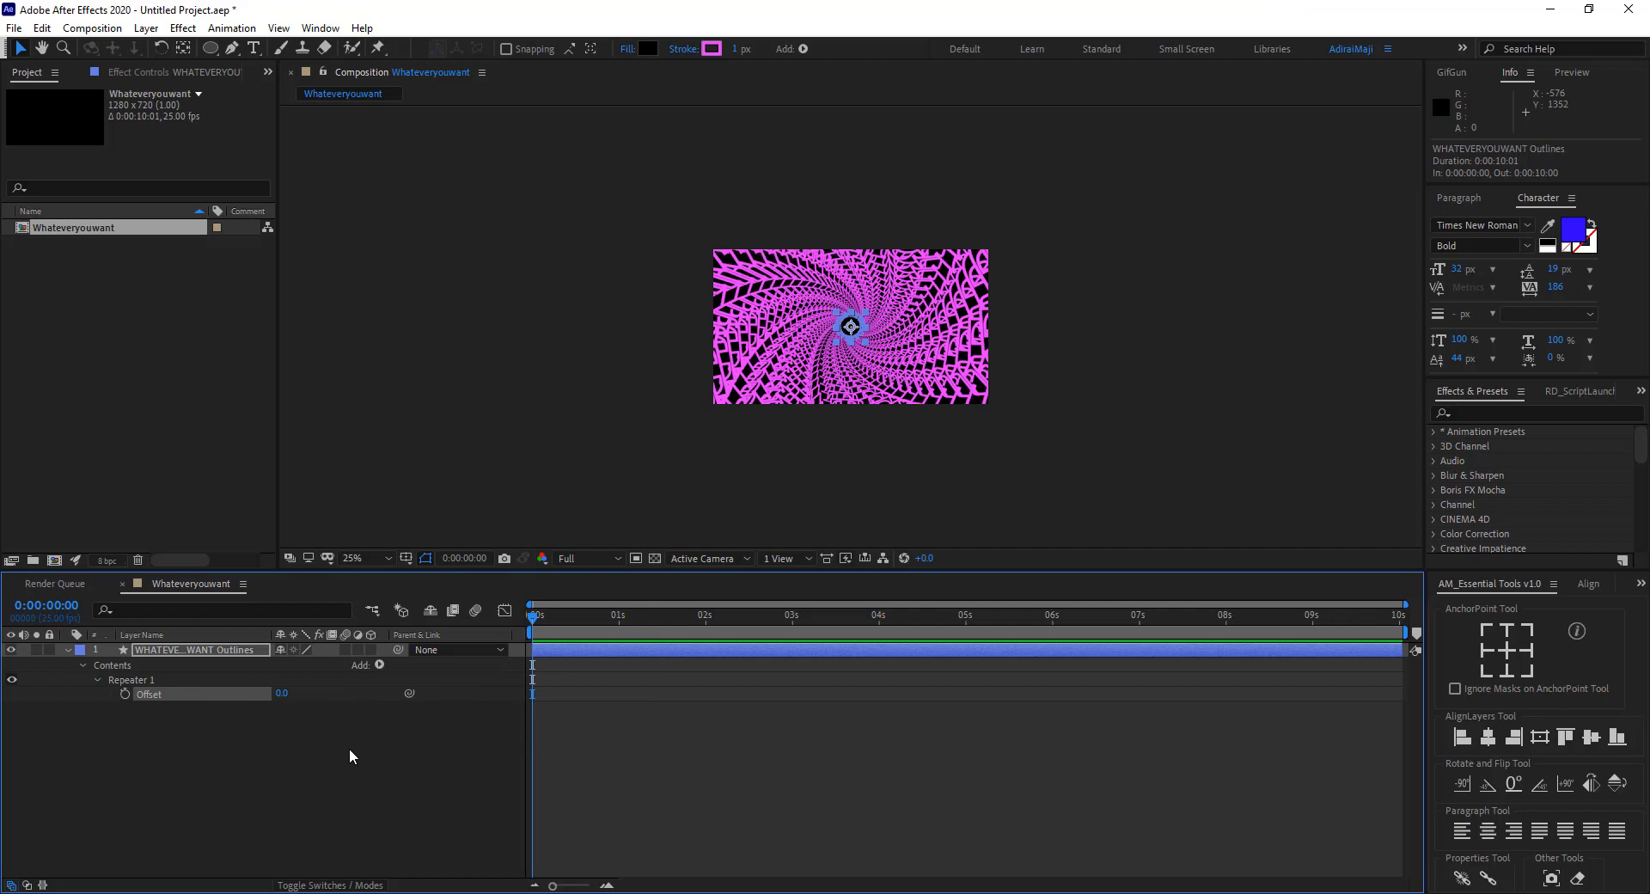
key("ctrl+shift")
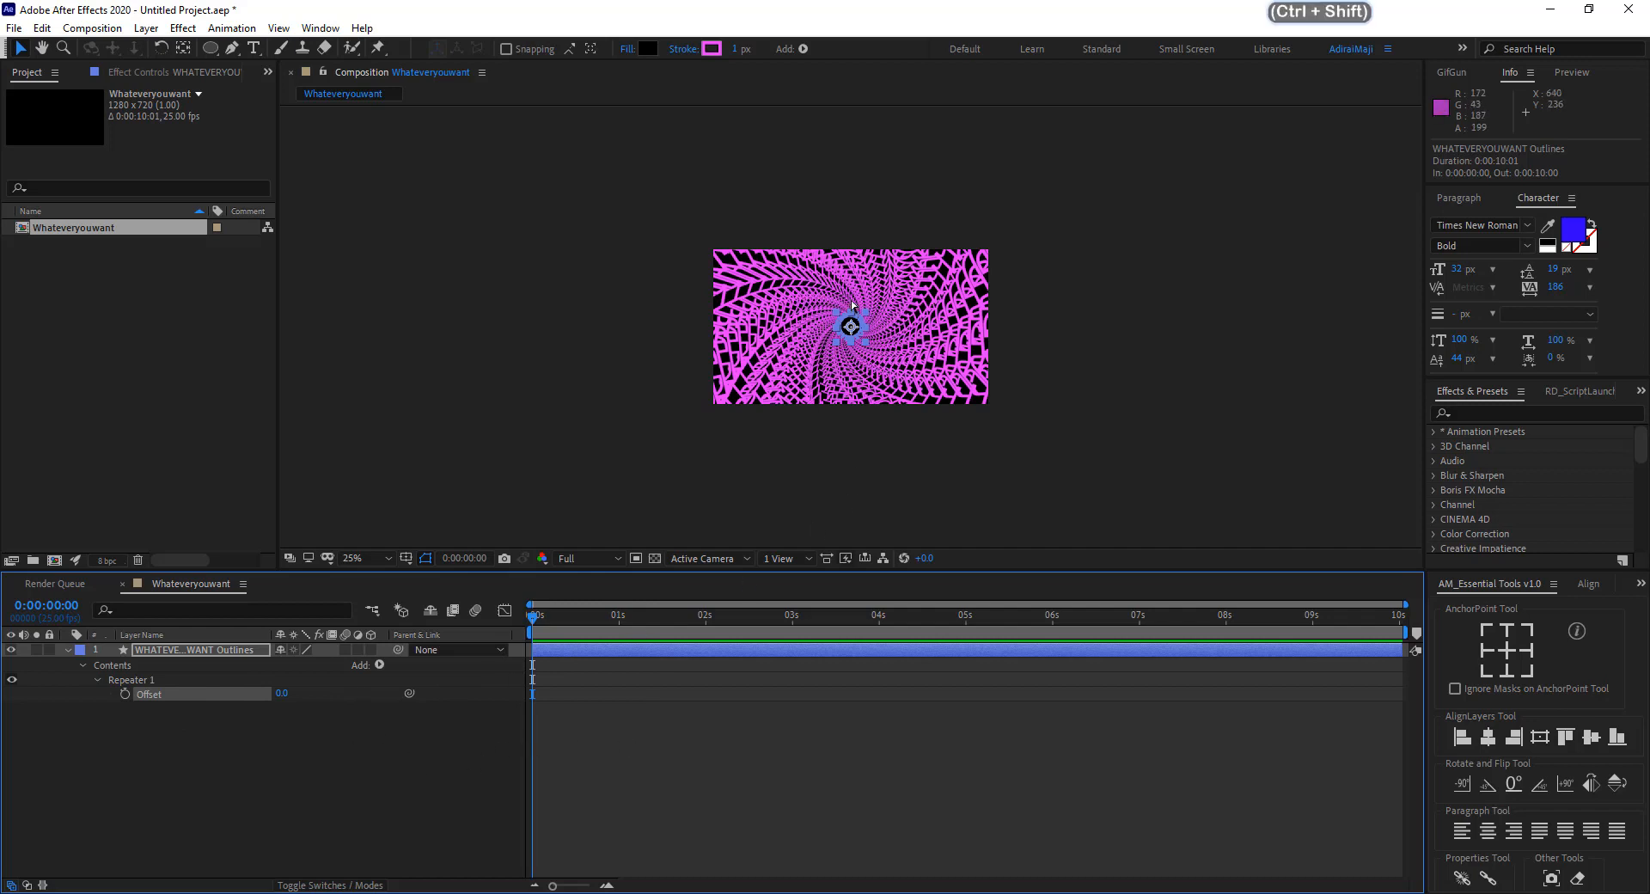
key("ctrl+shift+h")
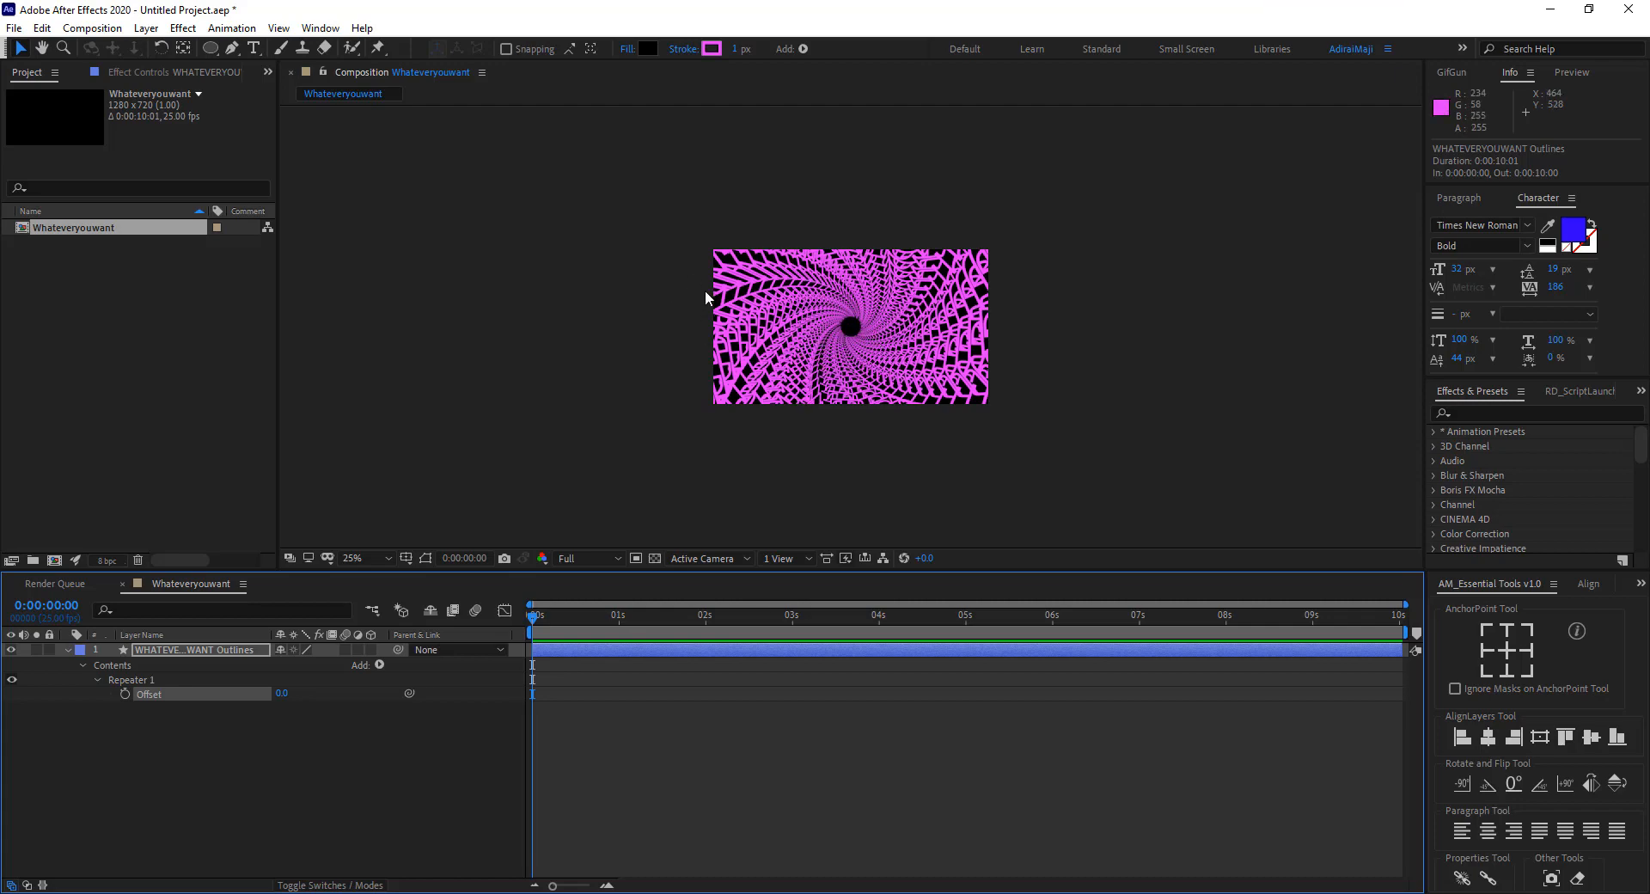
key("shift+slash")
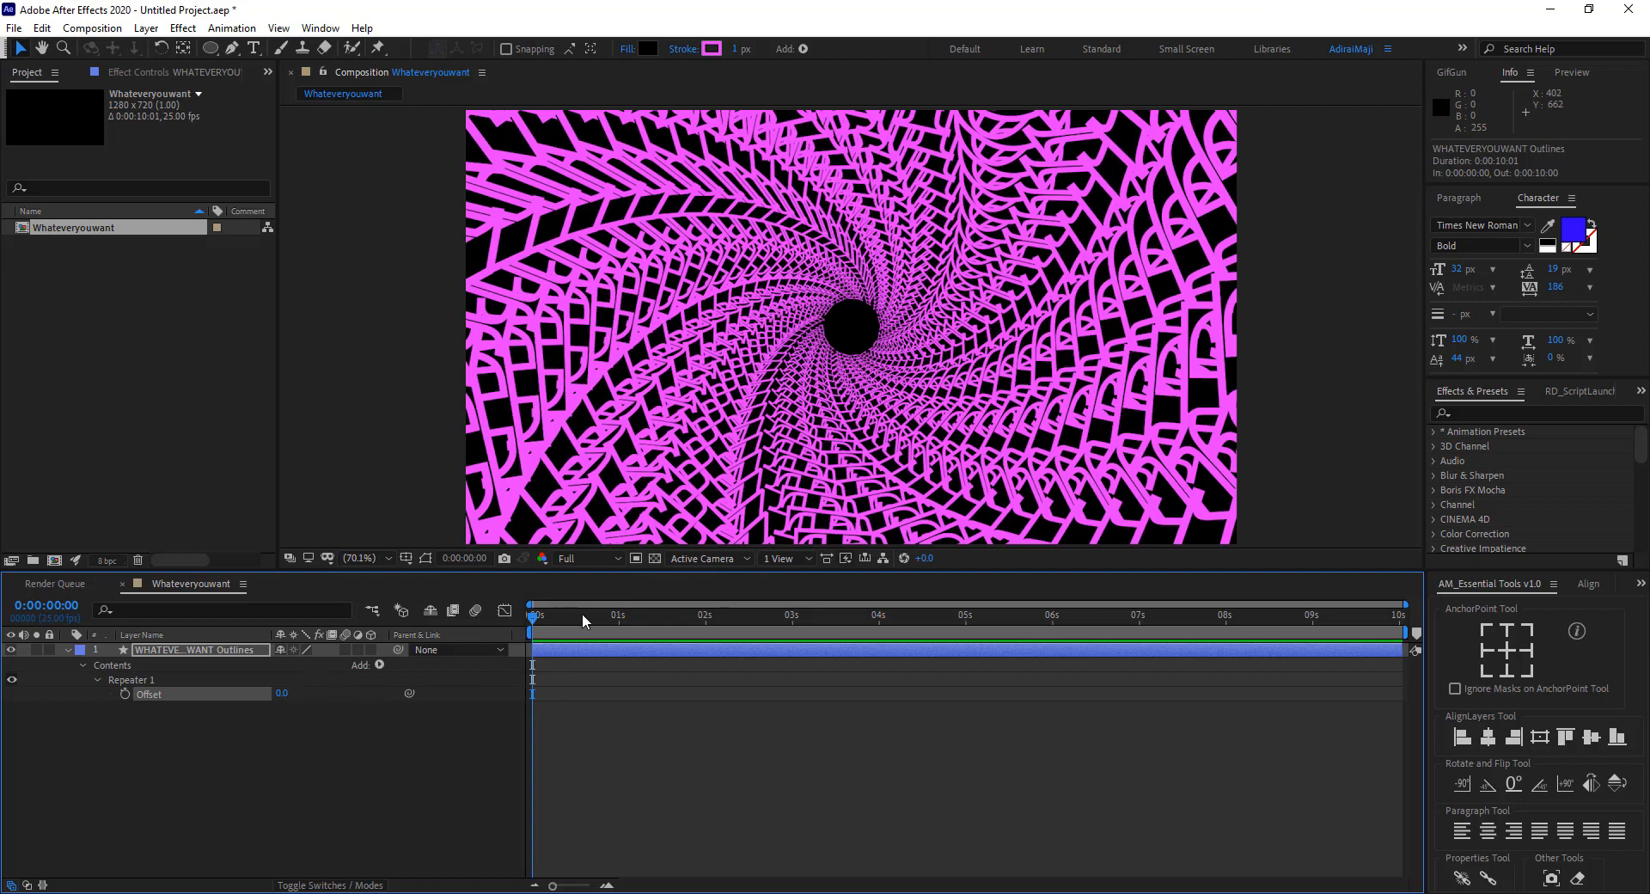
At 0:00:03:24, set the Repeater's Offset to -25 and add a keyframe for it.
left_click_drag(587, 617, 657, 617)
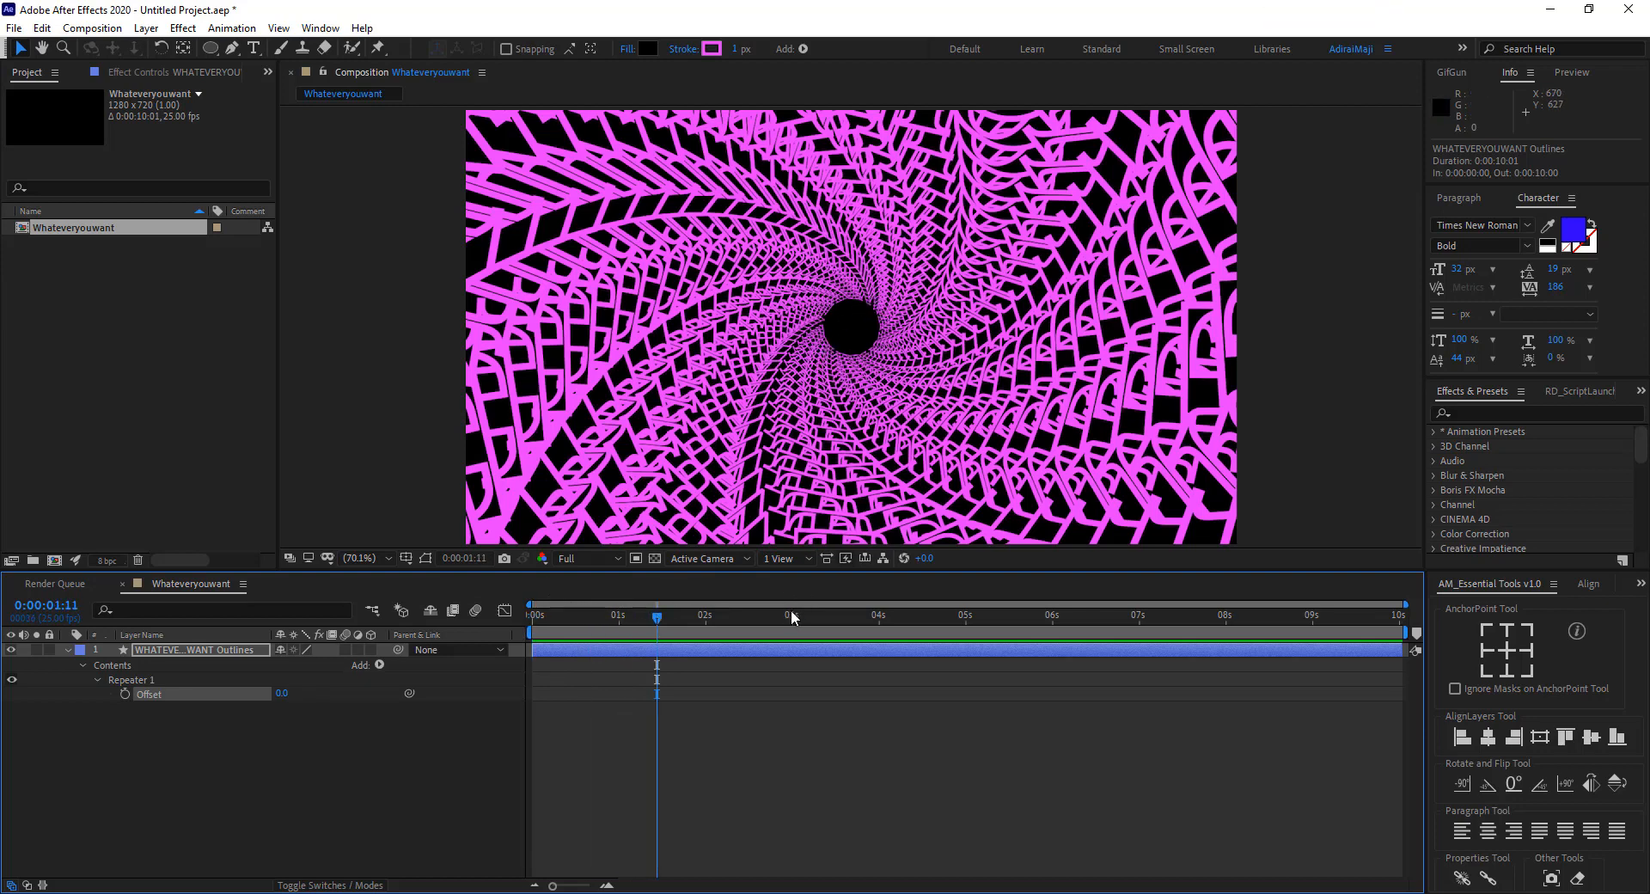
left_click_drag(795, 617, 876, 616)
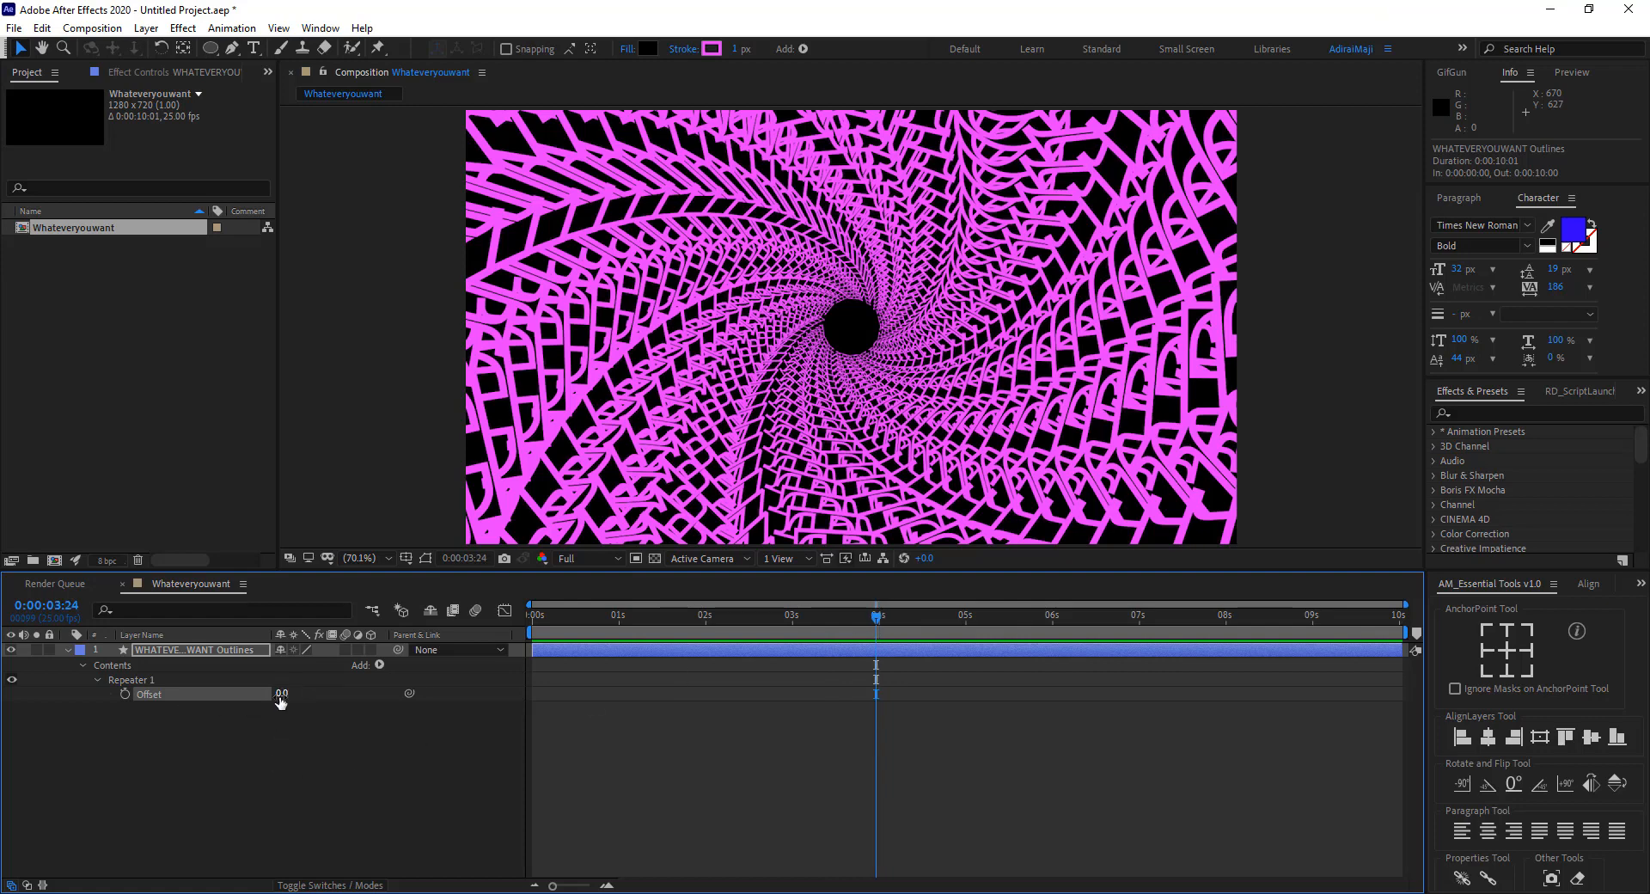
left_click_drag(283, 701, 271, 701)
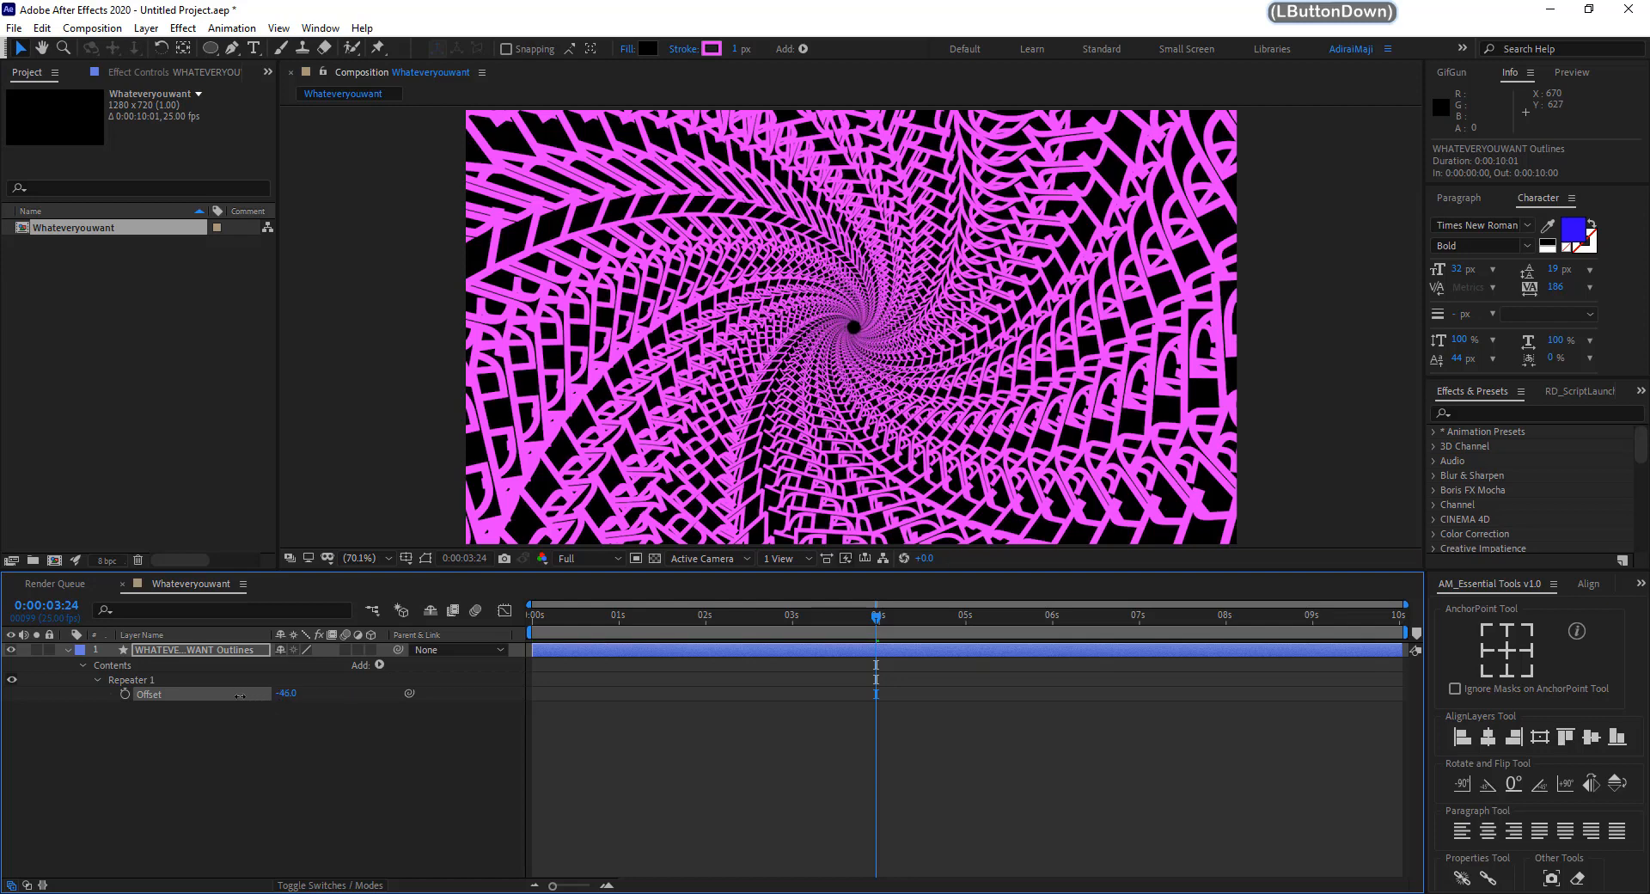
left_click_drag(255, 692, 256, 692)
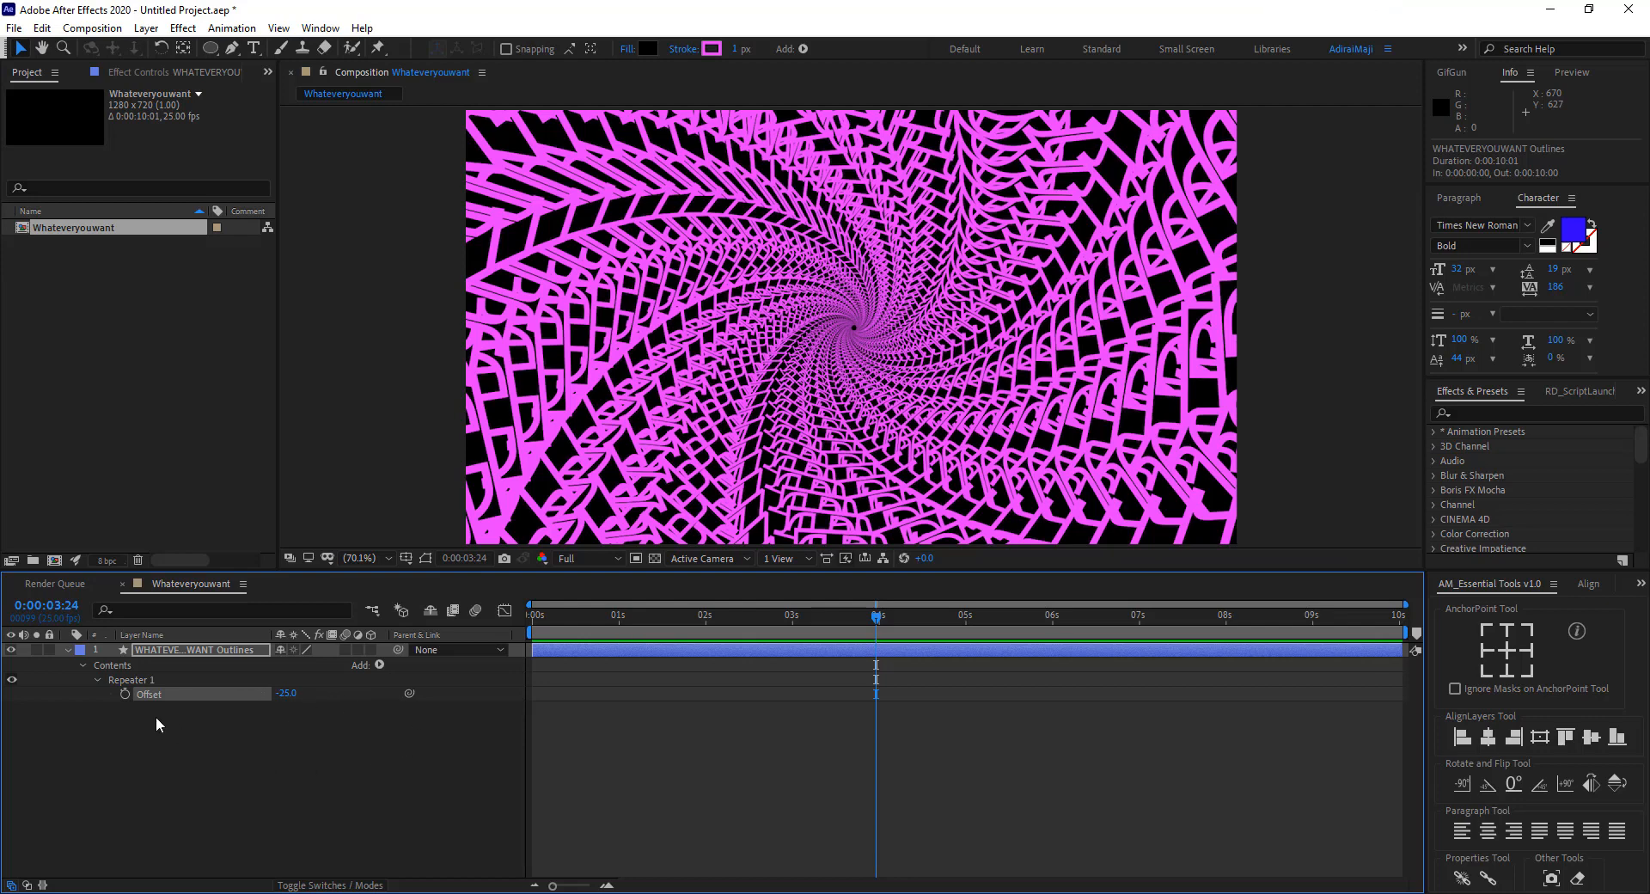
left_click(124, 693)
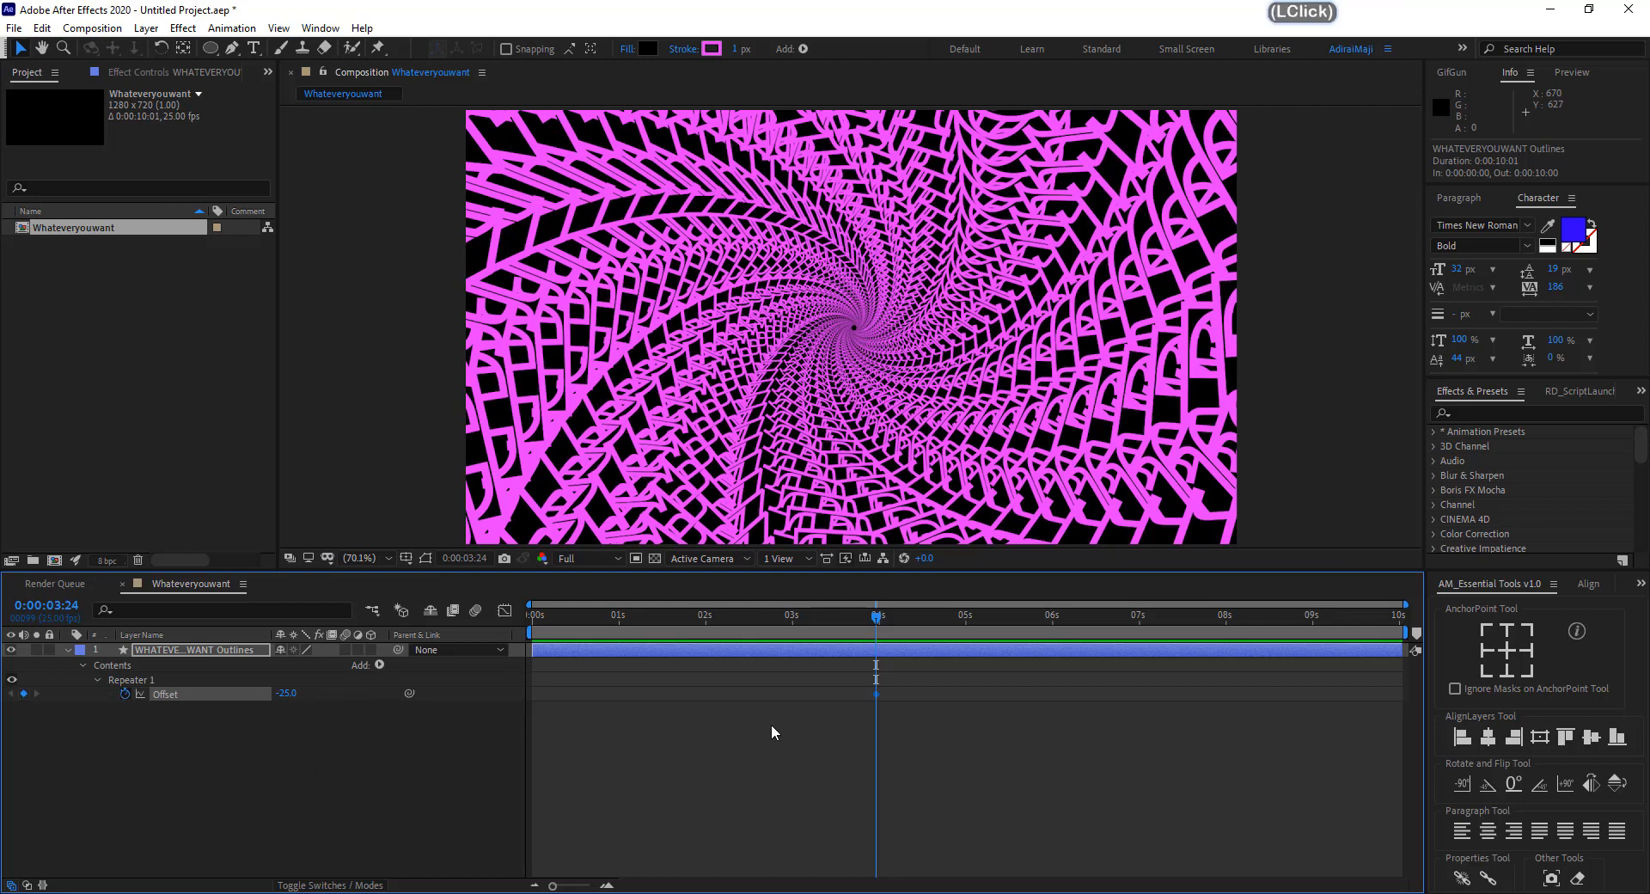
Add a starting Offset keyframe at 0:00:00:00 with a value of -209, so the rings shrink to the centre, and check it.
left_click_drag(813, 624, 523, 631)
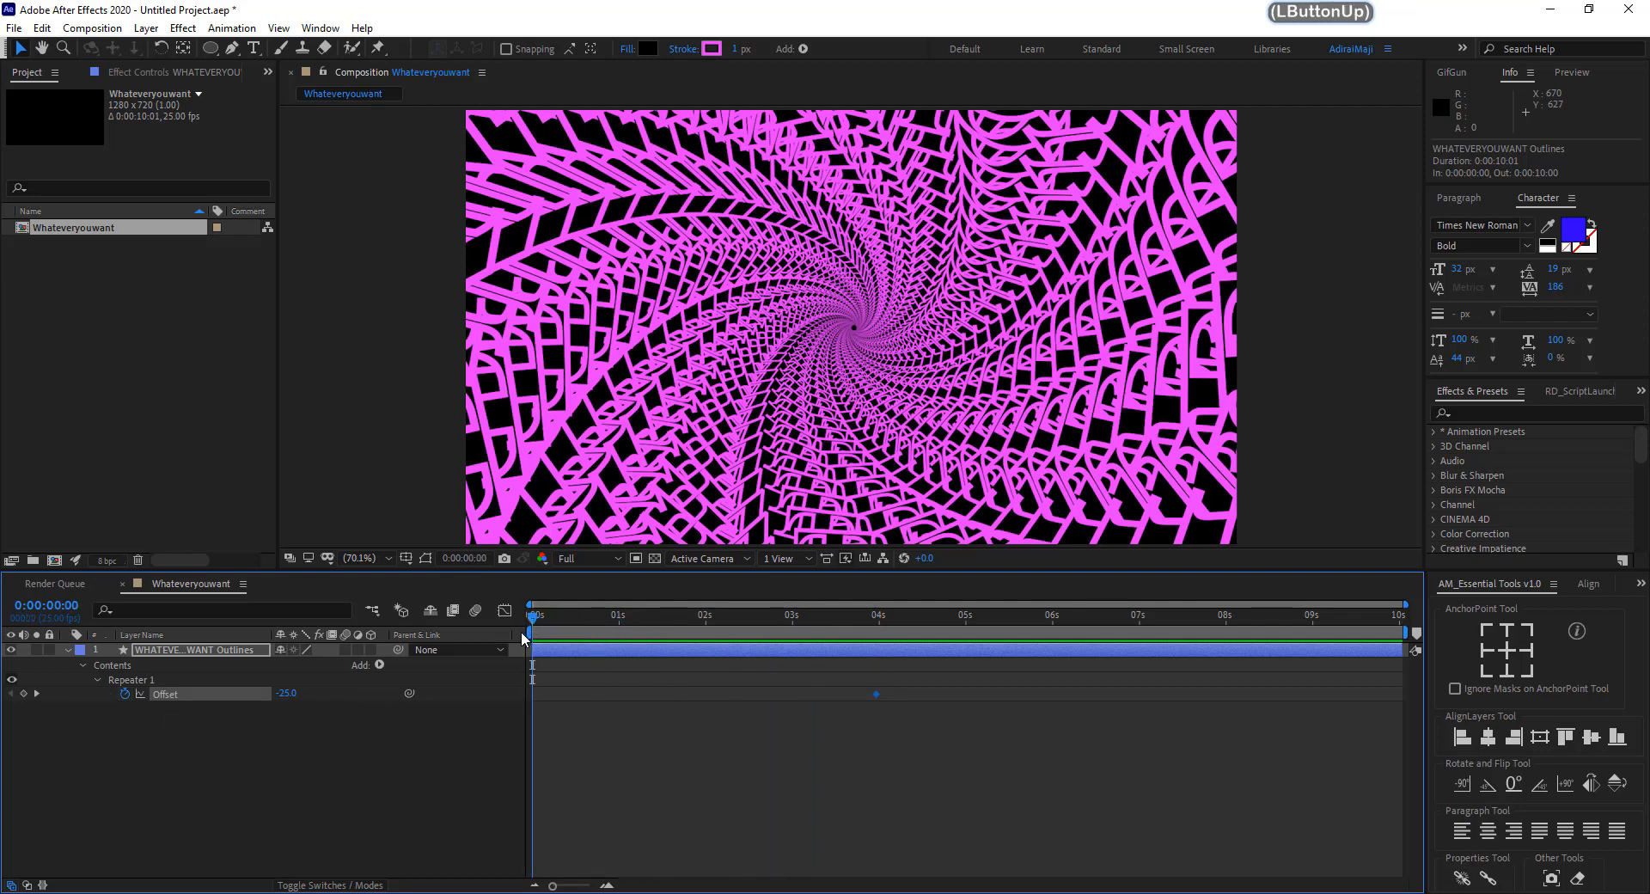
left_click_drag(537, 626, 507, 620)
left_click_drag(292, 701, 152, 710)
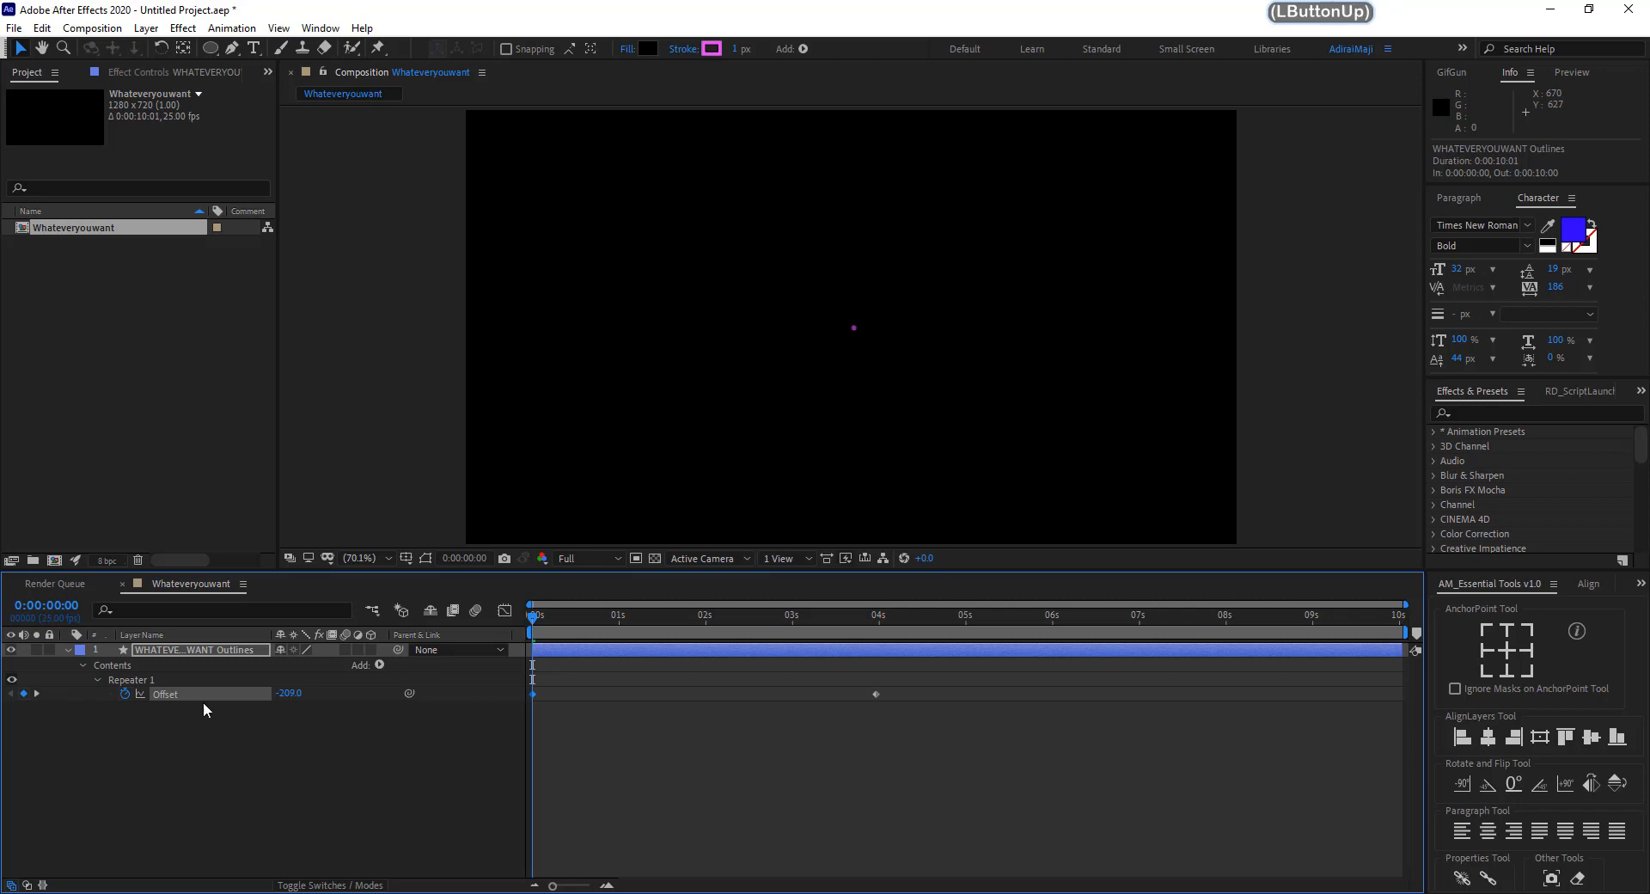
left_click_drag(571, 613, 506, 629)
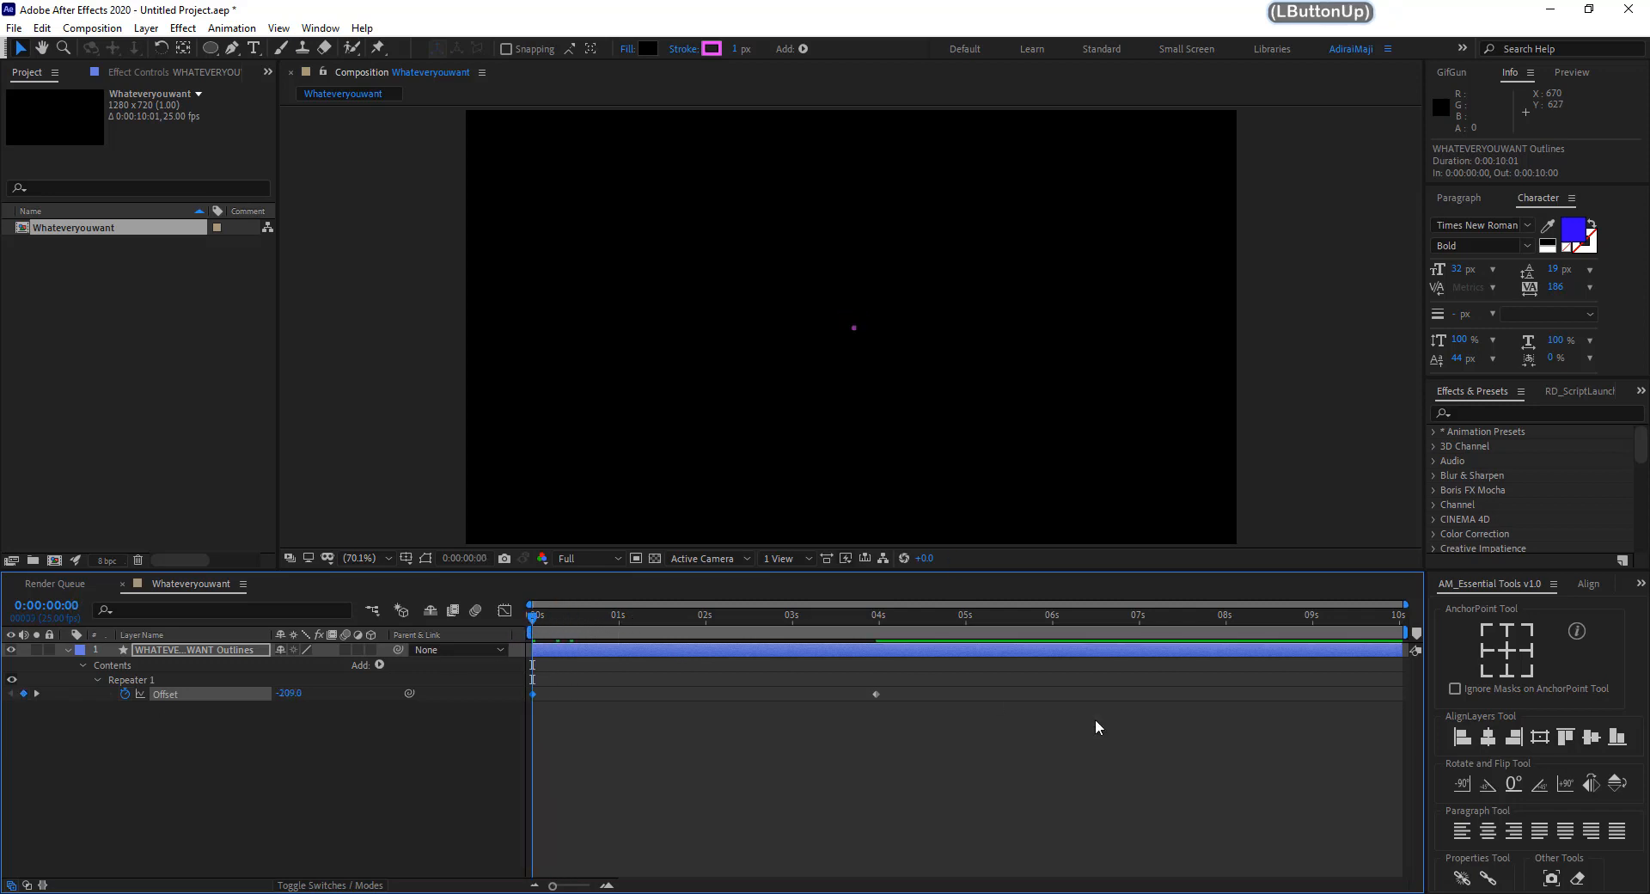
Shorten the ring growth by moving the second Offset keyframe to 0:00:02:17, and preview the animation from the start.
left_click_drag(874, 693, 764, 709)
left_click(556, 617)
left_click_drag(556, 617, 524, 627)
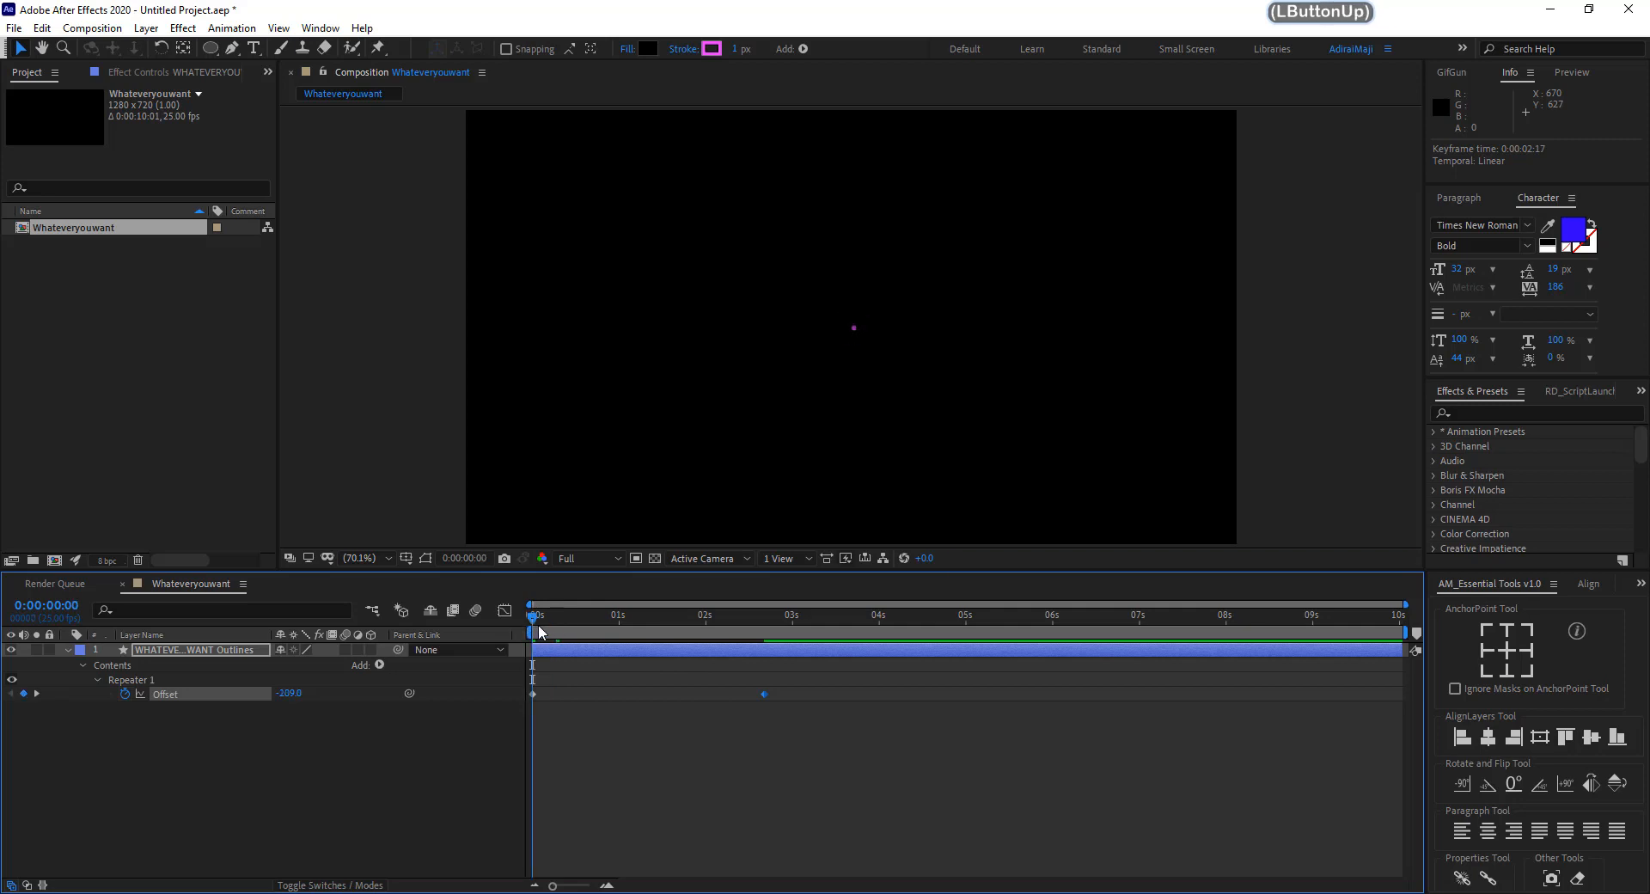
key("shift+space")
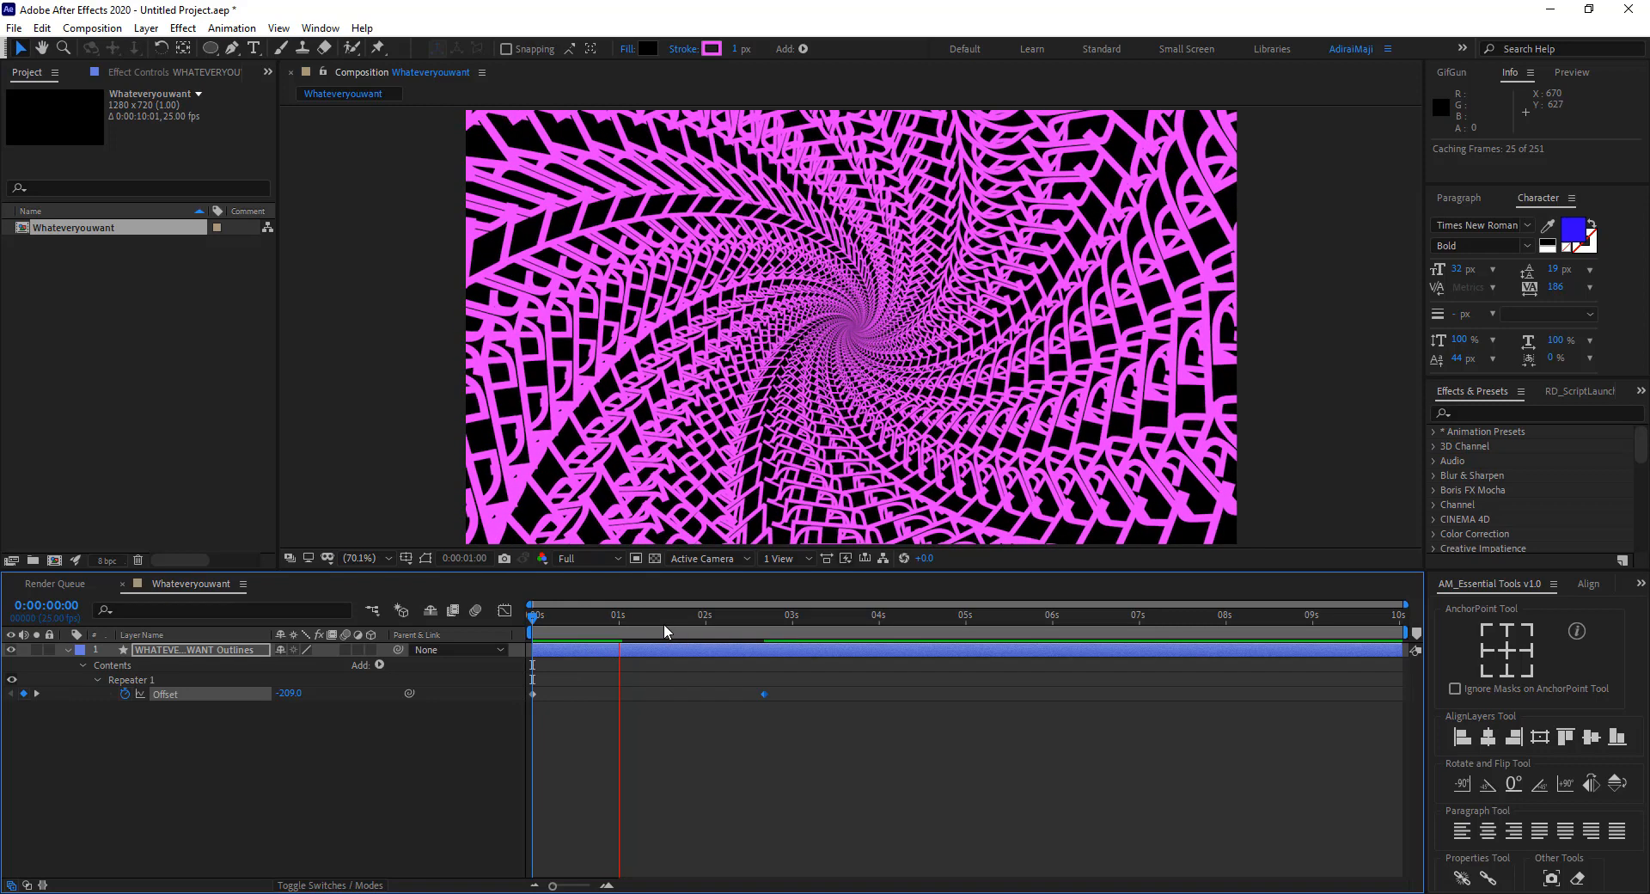
key("space")
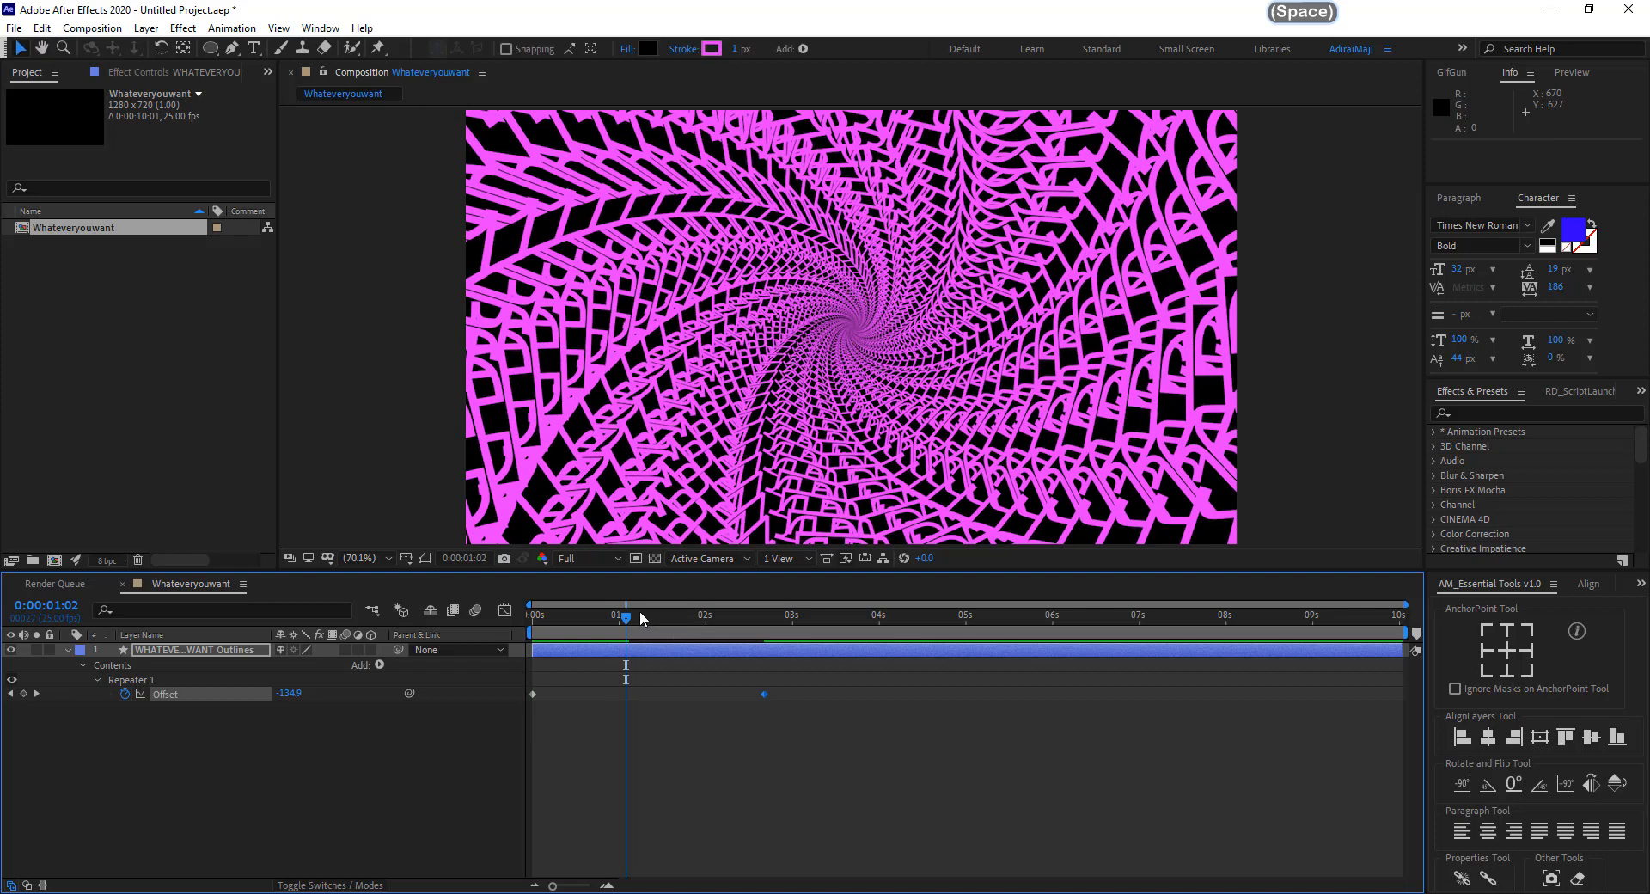
Show only the Rotation property of the WHATEVERYOUWANT Outlines layer.
left_click(225, 648)
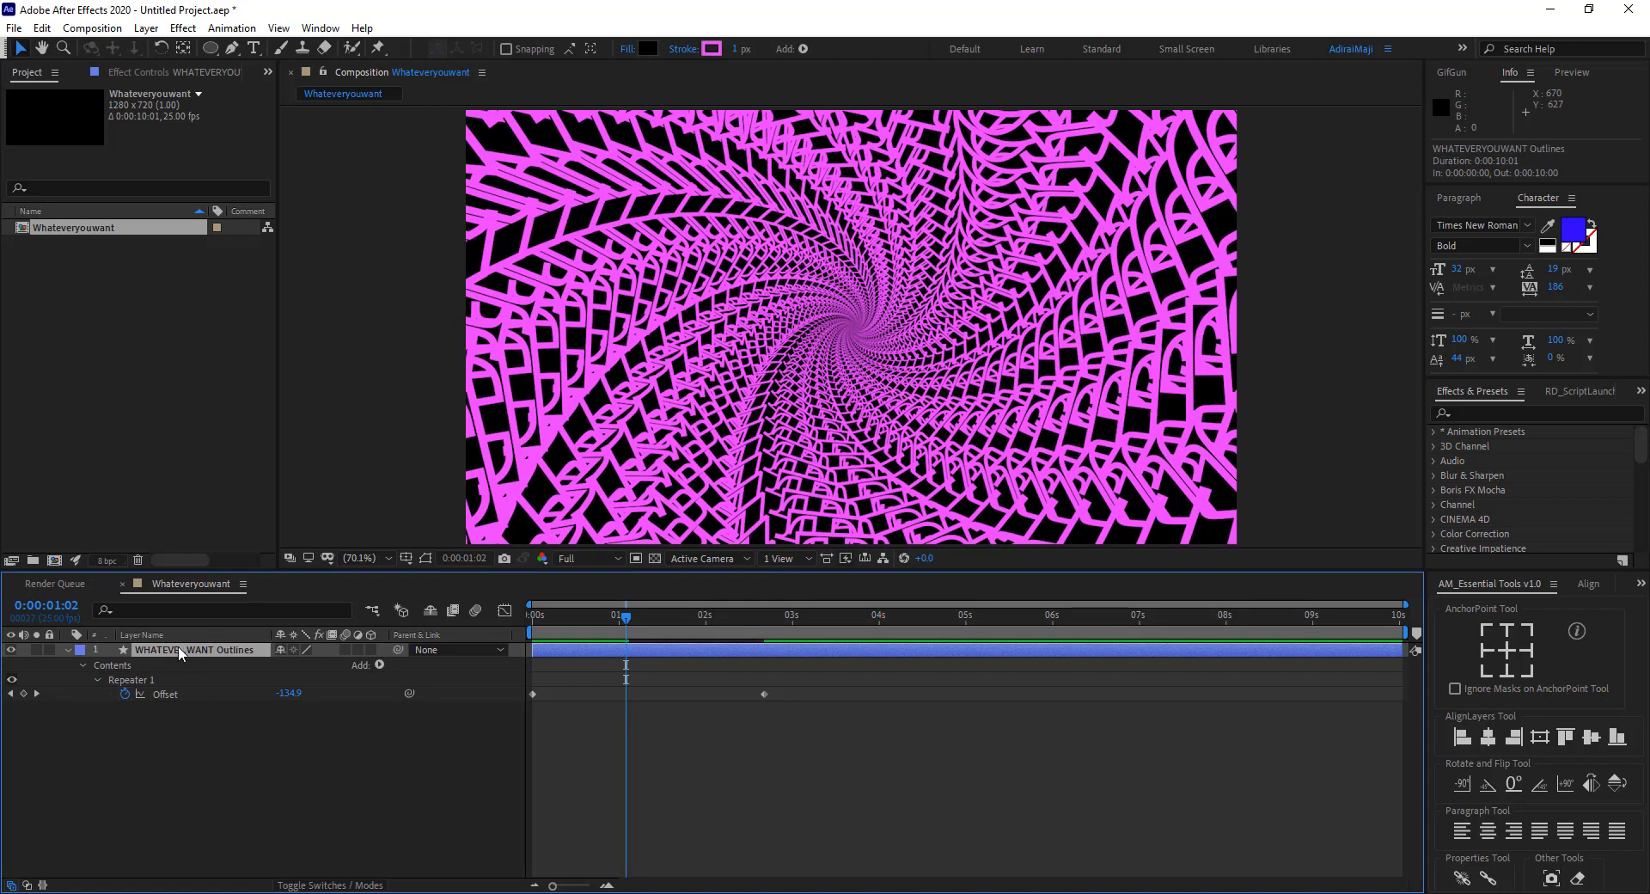
key("r")
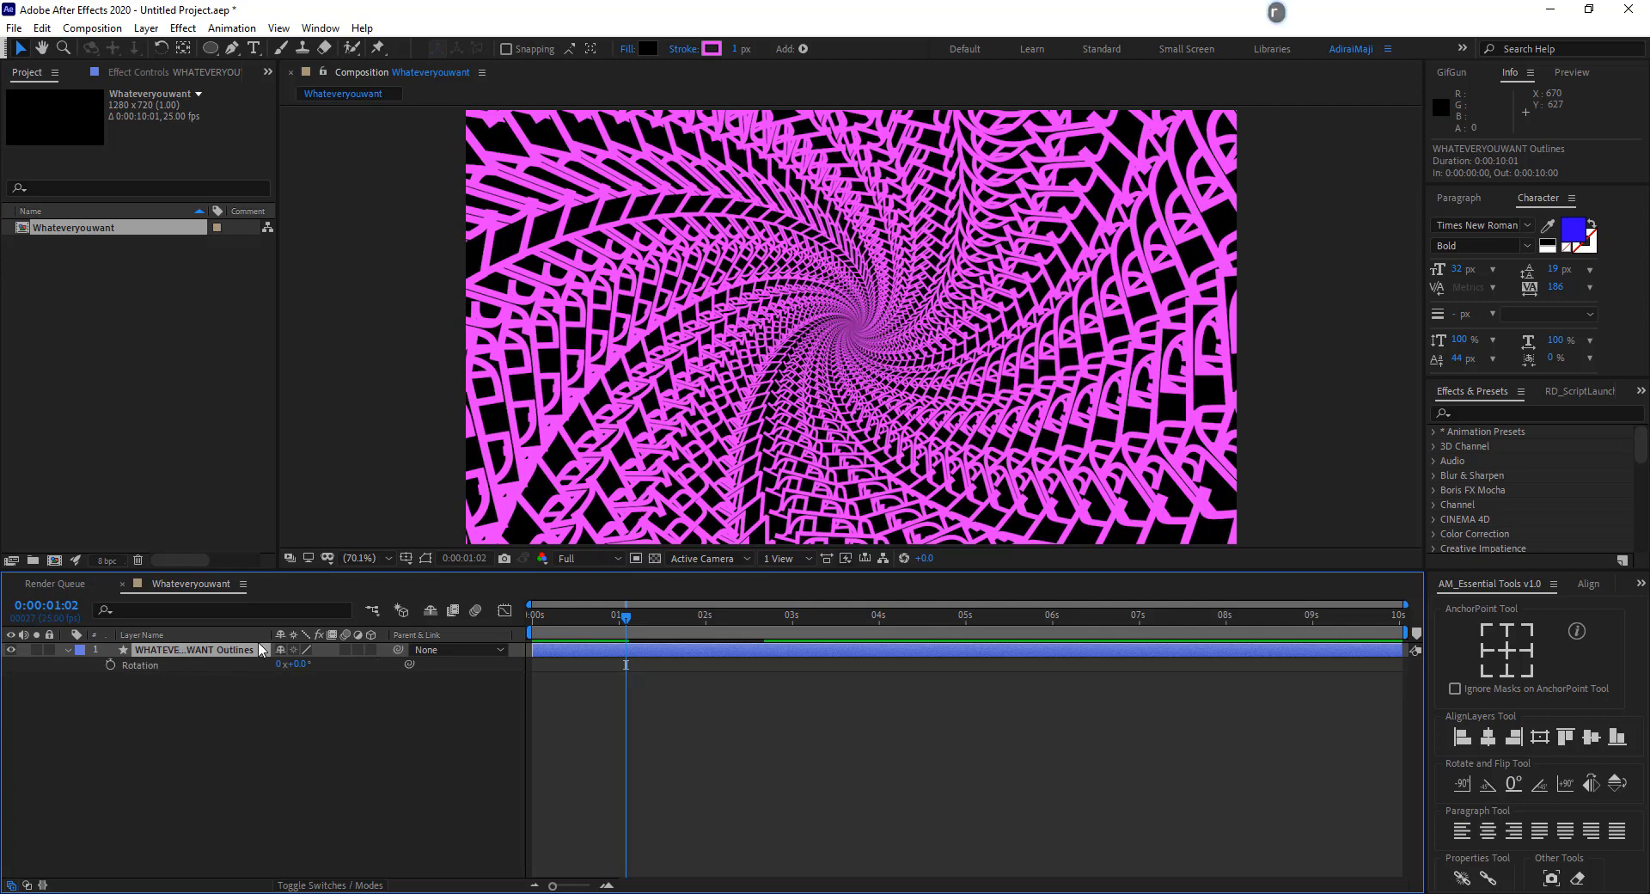
Try out Rotation values such as 106° on the outlines layer and undo them.
left_click_drag(302, 666, 310, 668)
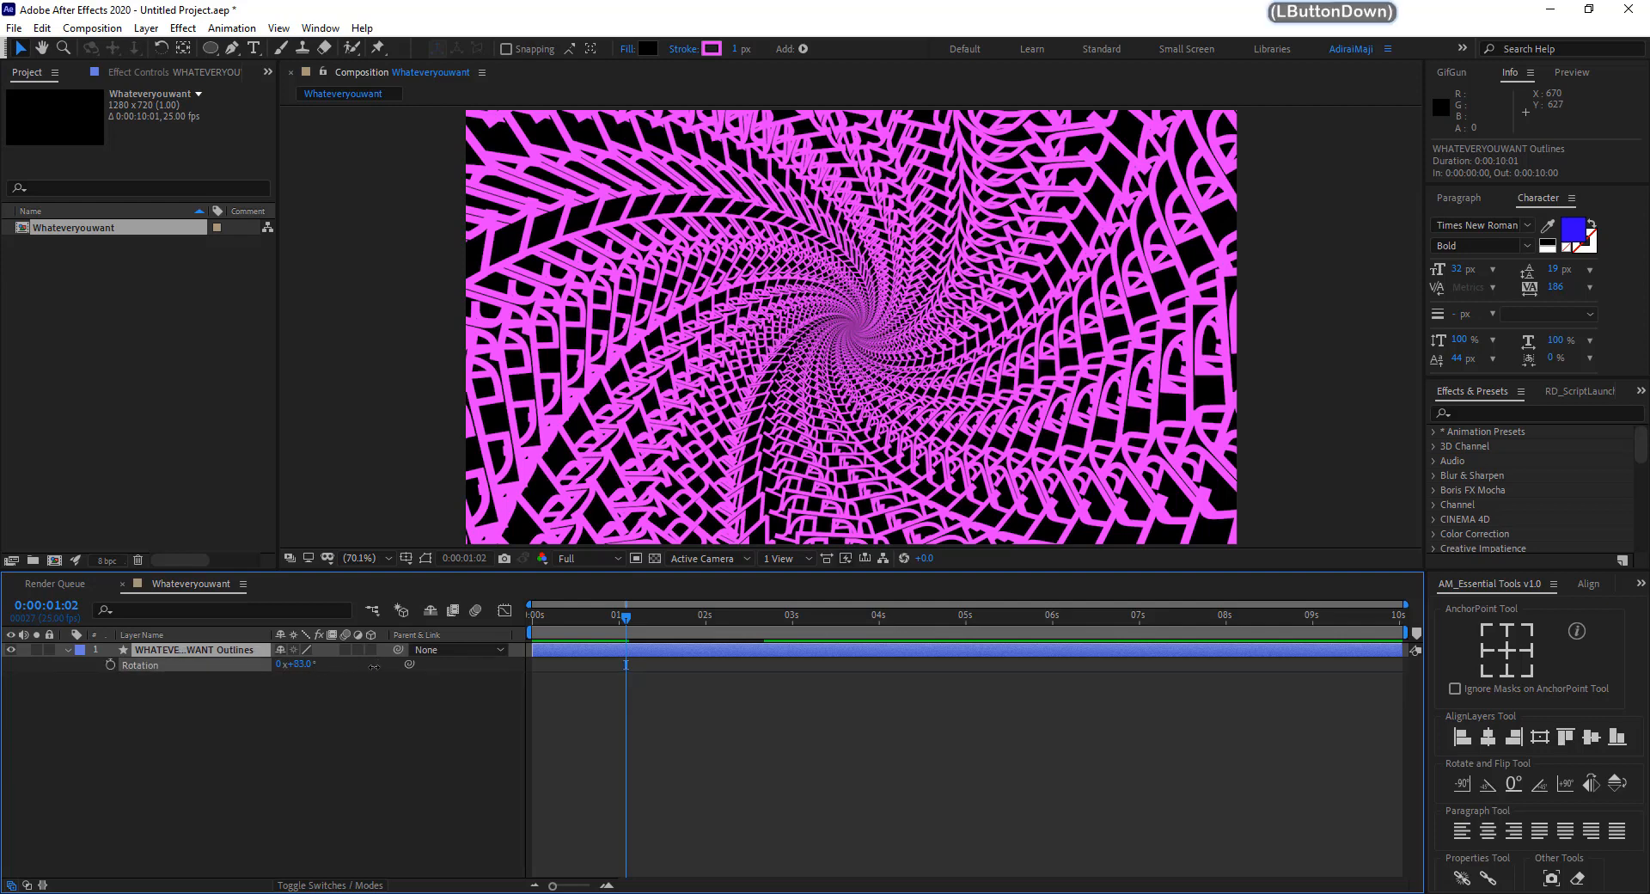
left_click_drag(388, 667, 392, 665)
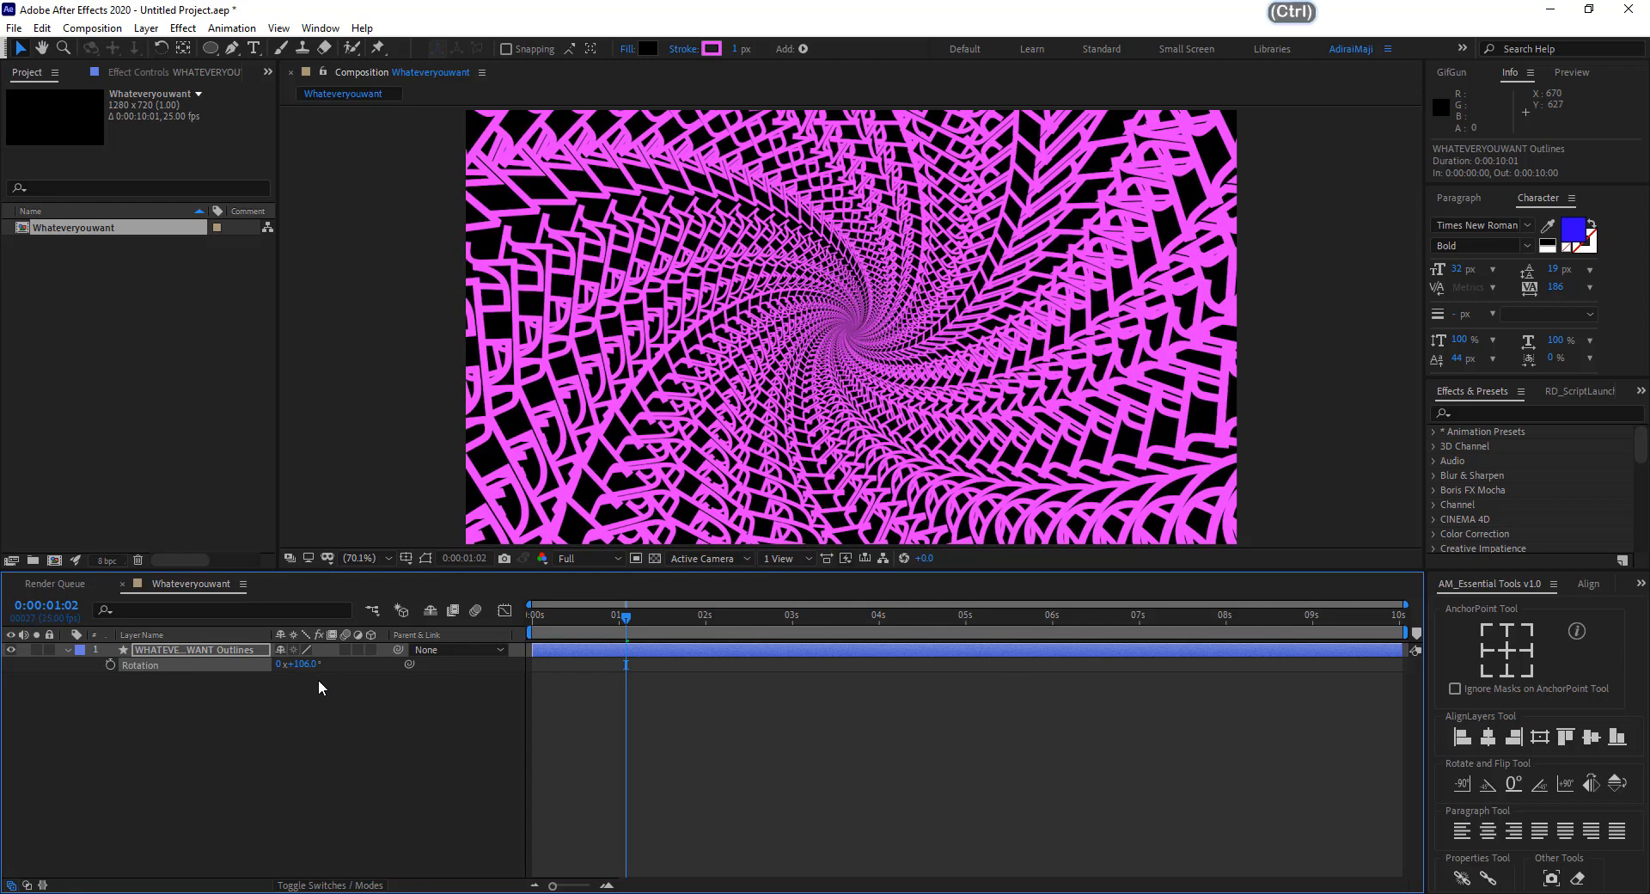
key("ctrl+z")
left_click(296, 668)
left_click_drag(297, 668, 292, 666)
key("ctrl+z")
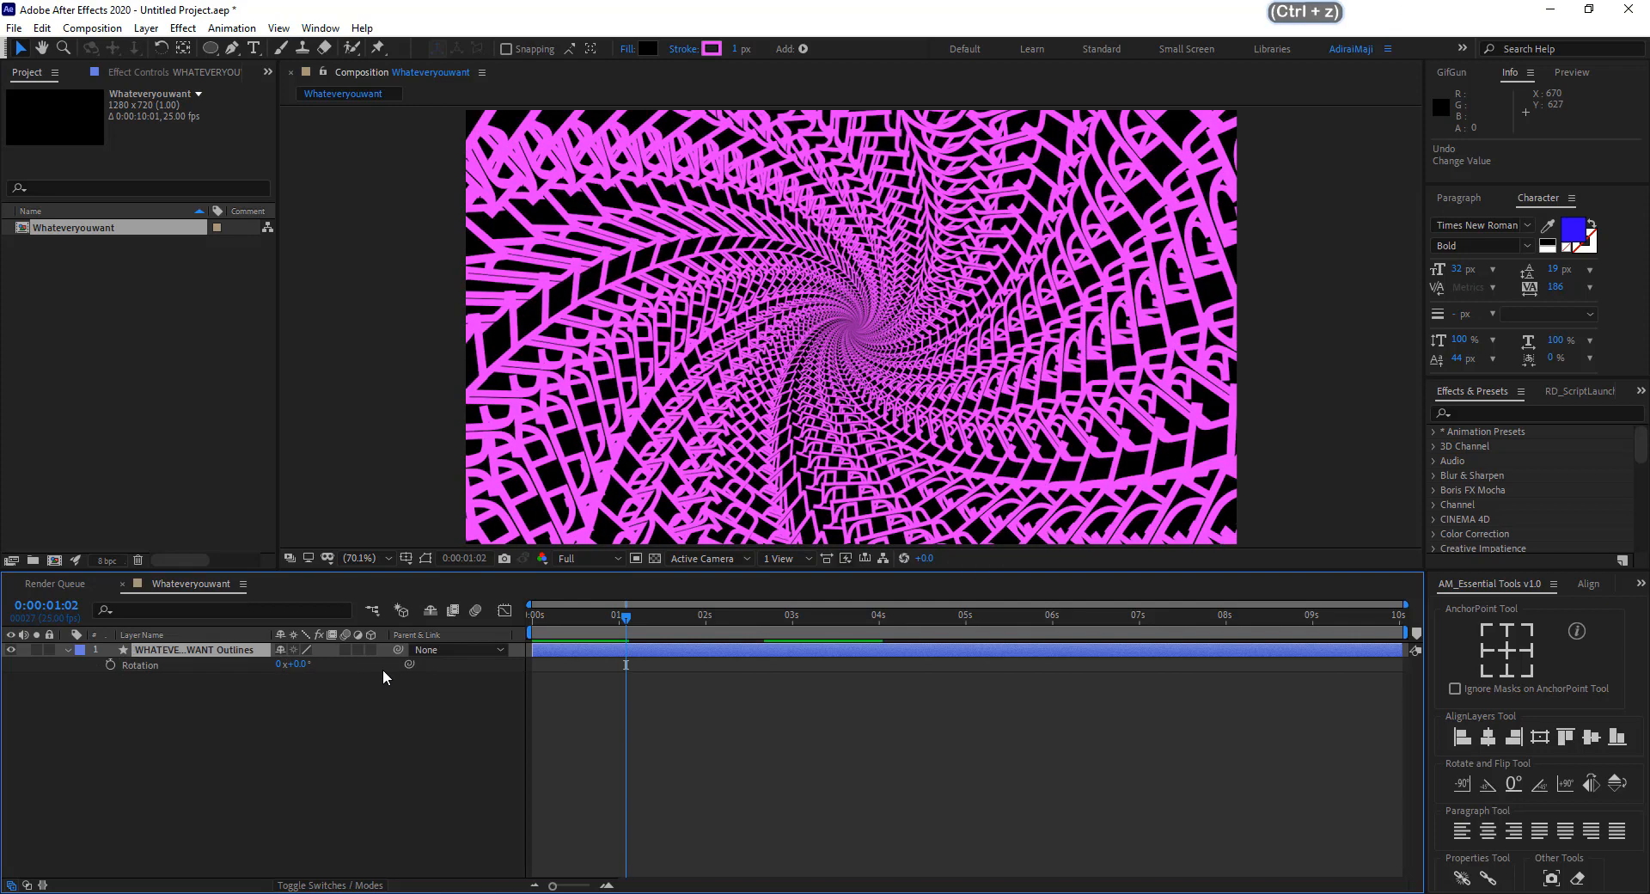
Show the keyframed Offset together with Rotation, and add a Rotation keyframe at 0:00:02:17, aligned with the second Offset keyframe.
left_click(577, 650)
key("shift+u")
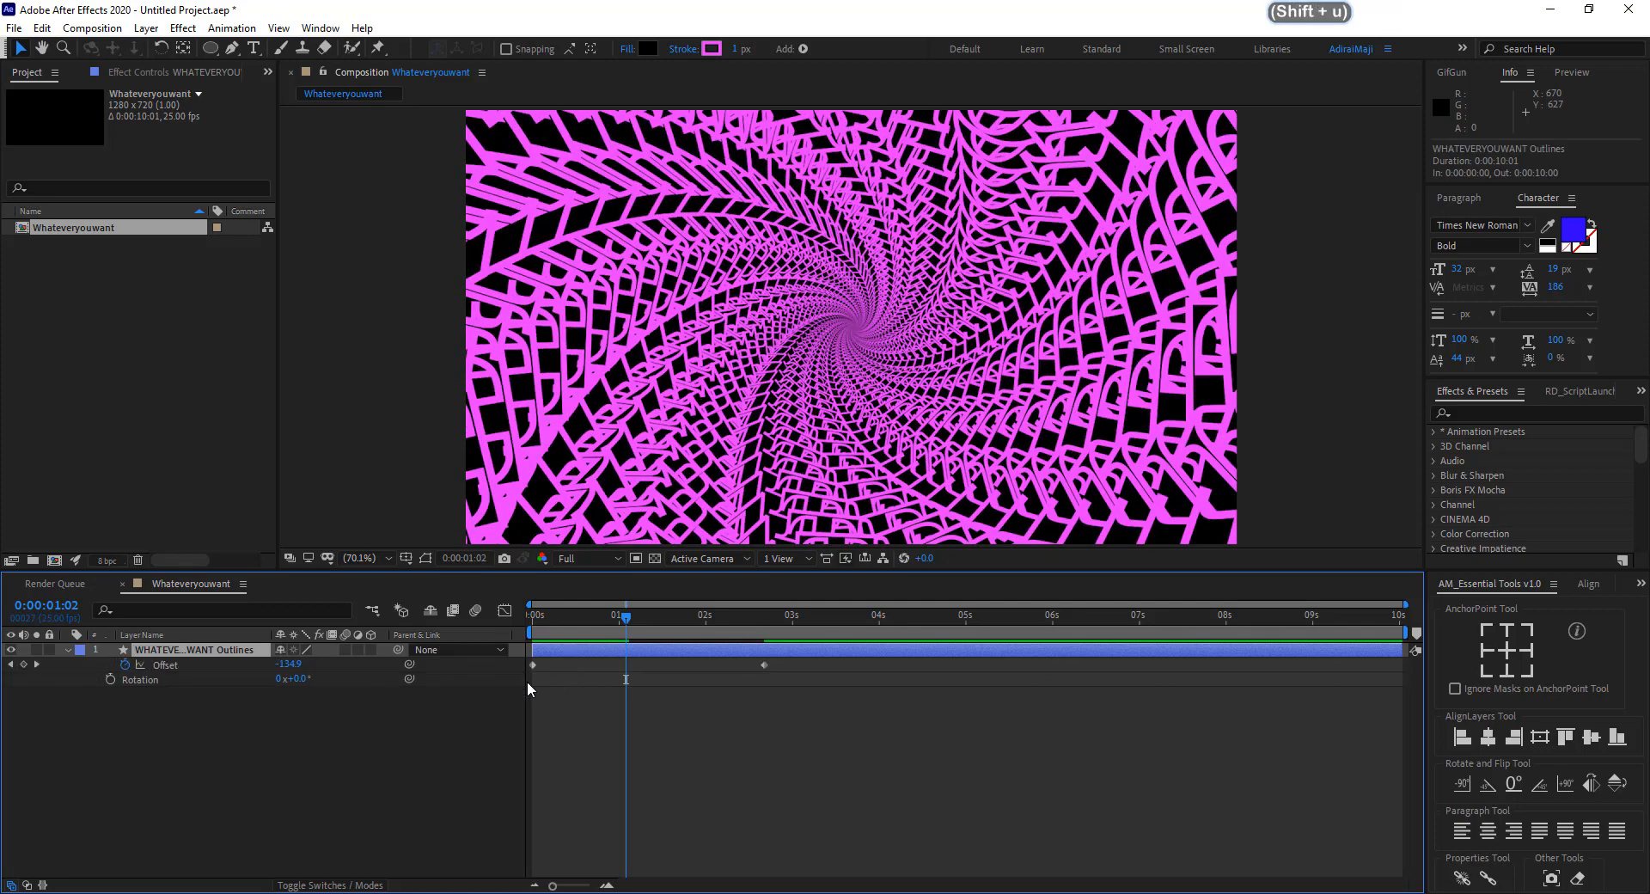
left_click_drag(626, 616, 760, 622)
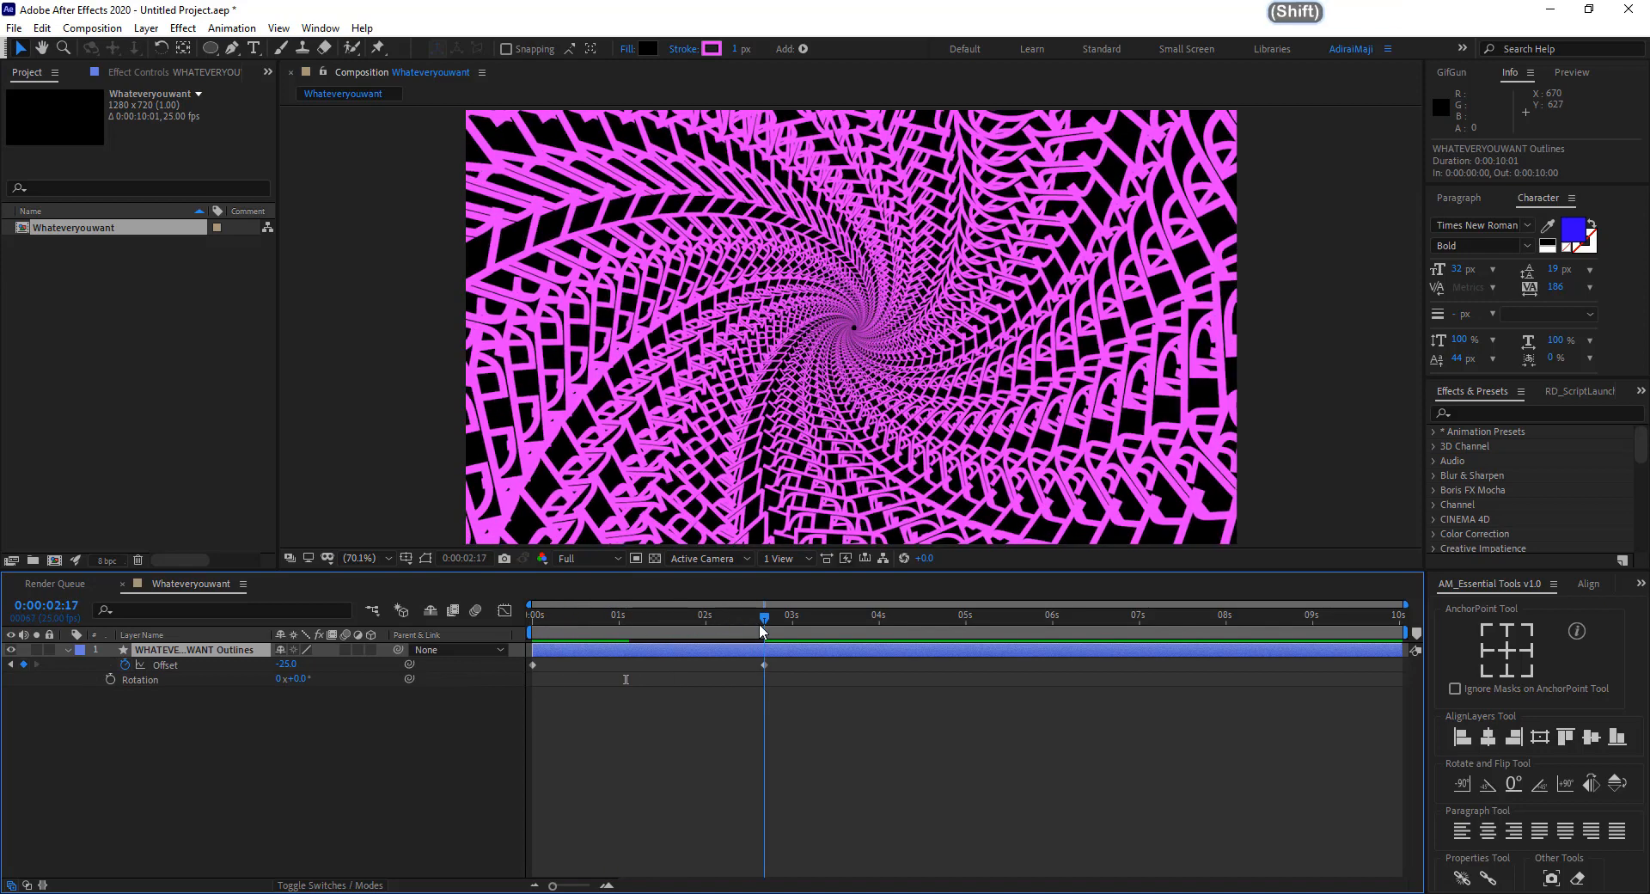
left_click(109, 679)
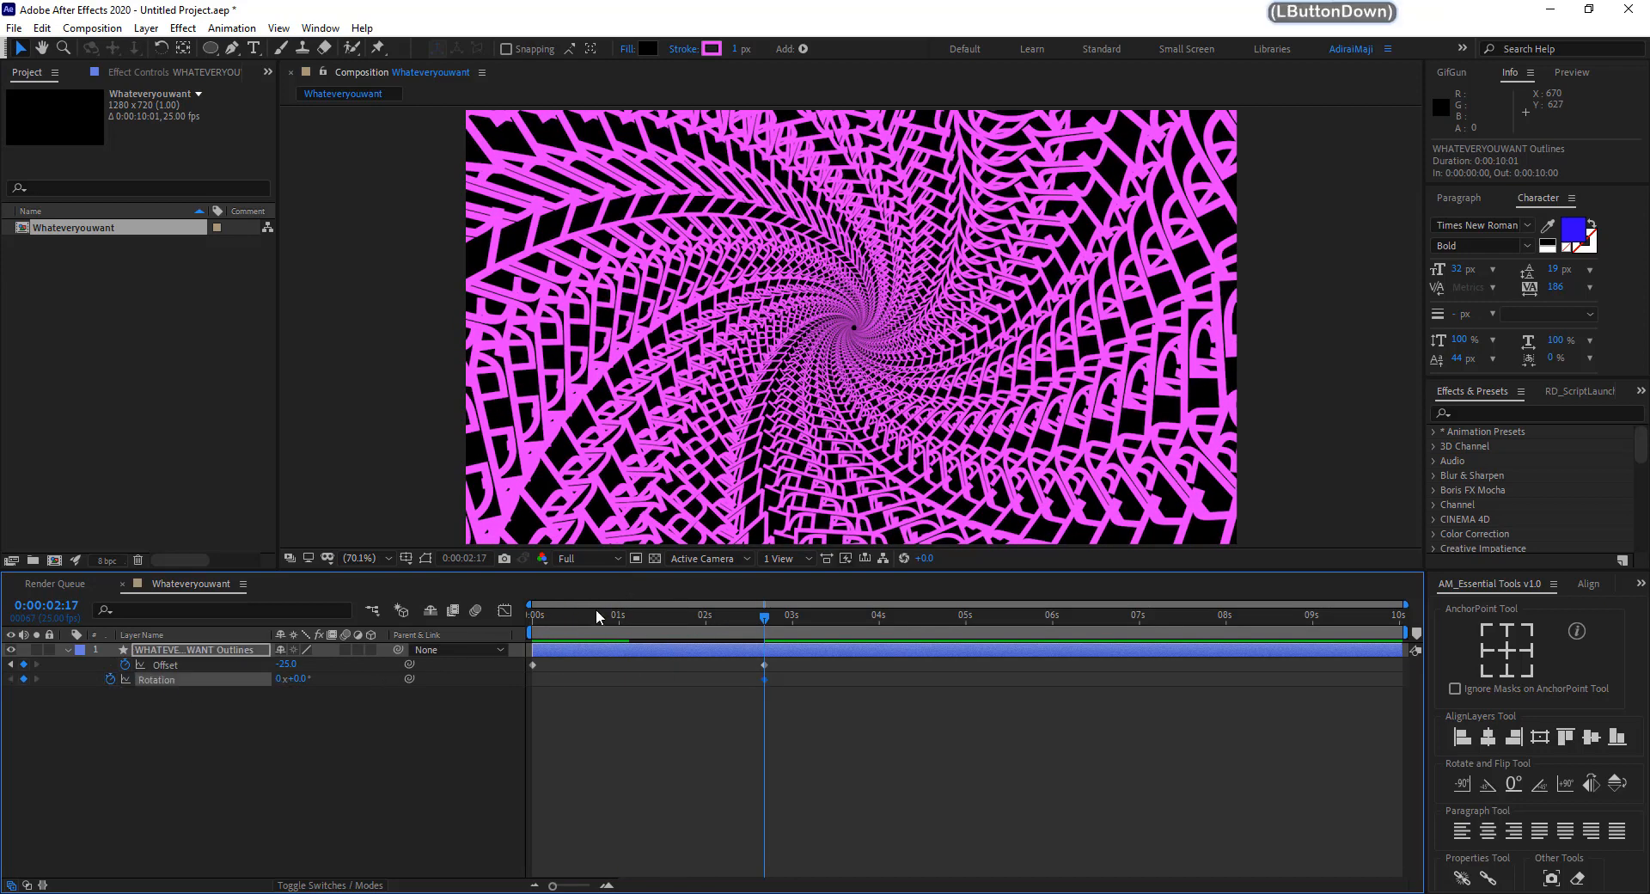
Give the layer's Rotation the expression time*-60 and delete its keyframe at 0:00:02:17.
left_click_drag(596, 609, 388, 653)
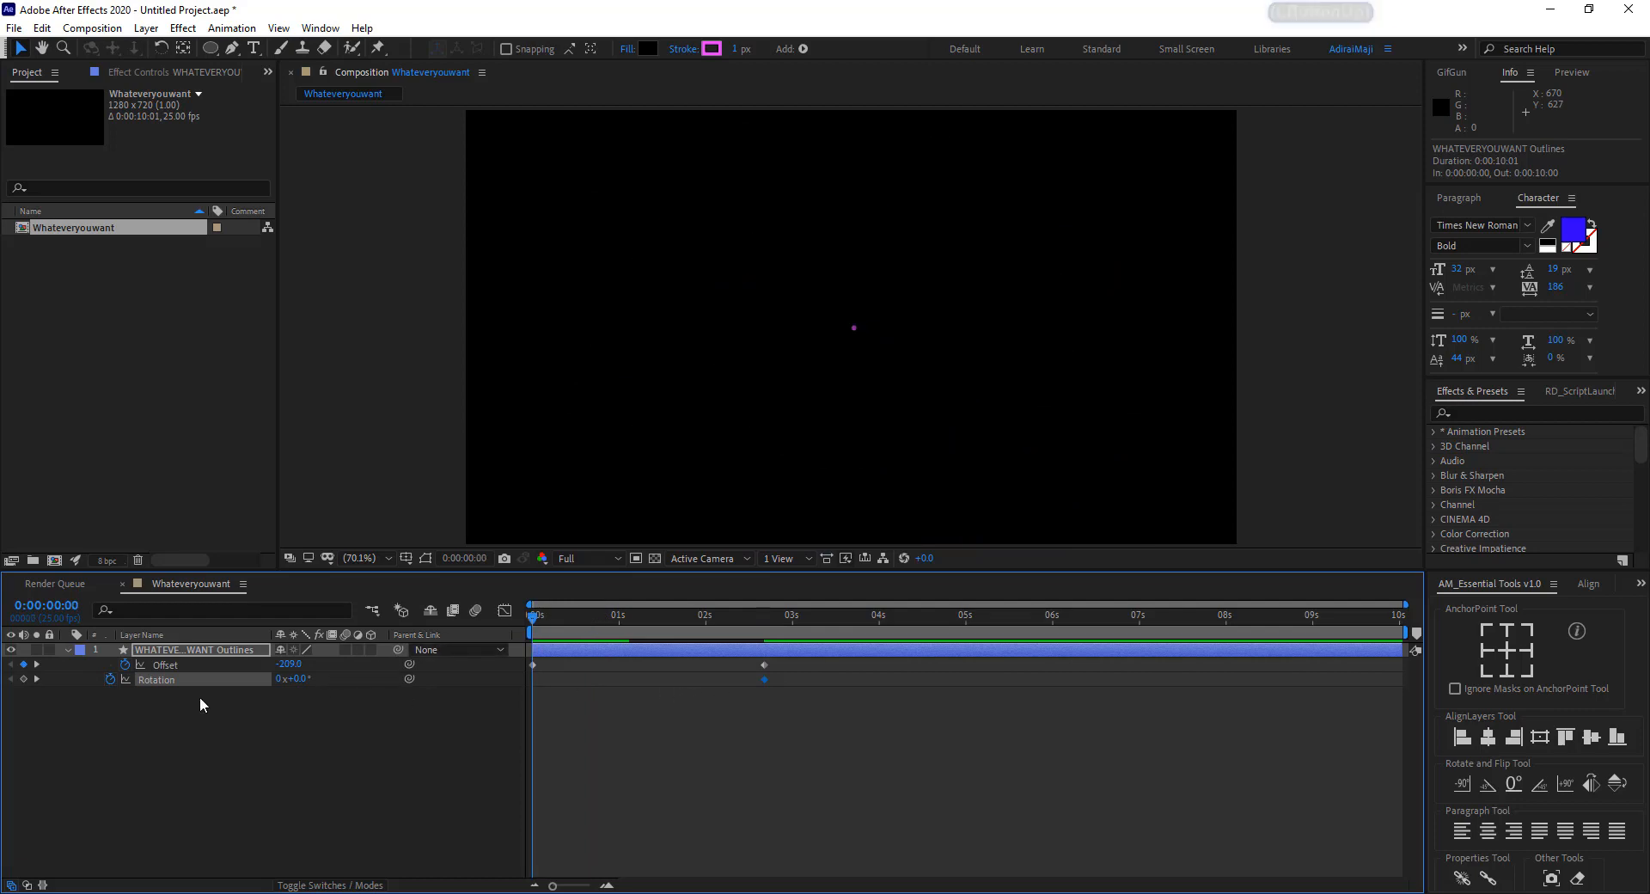
left_click(110, 680, "alt")
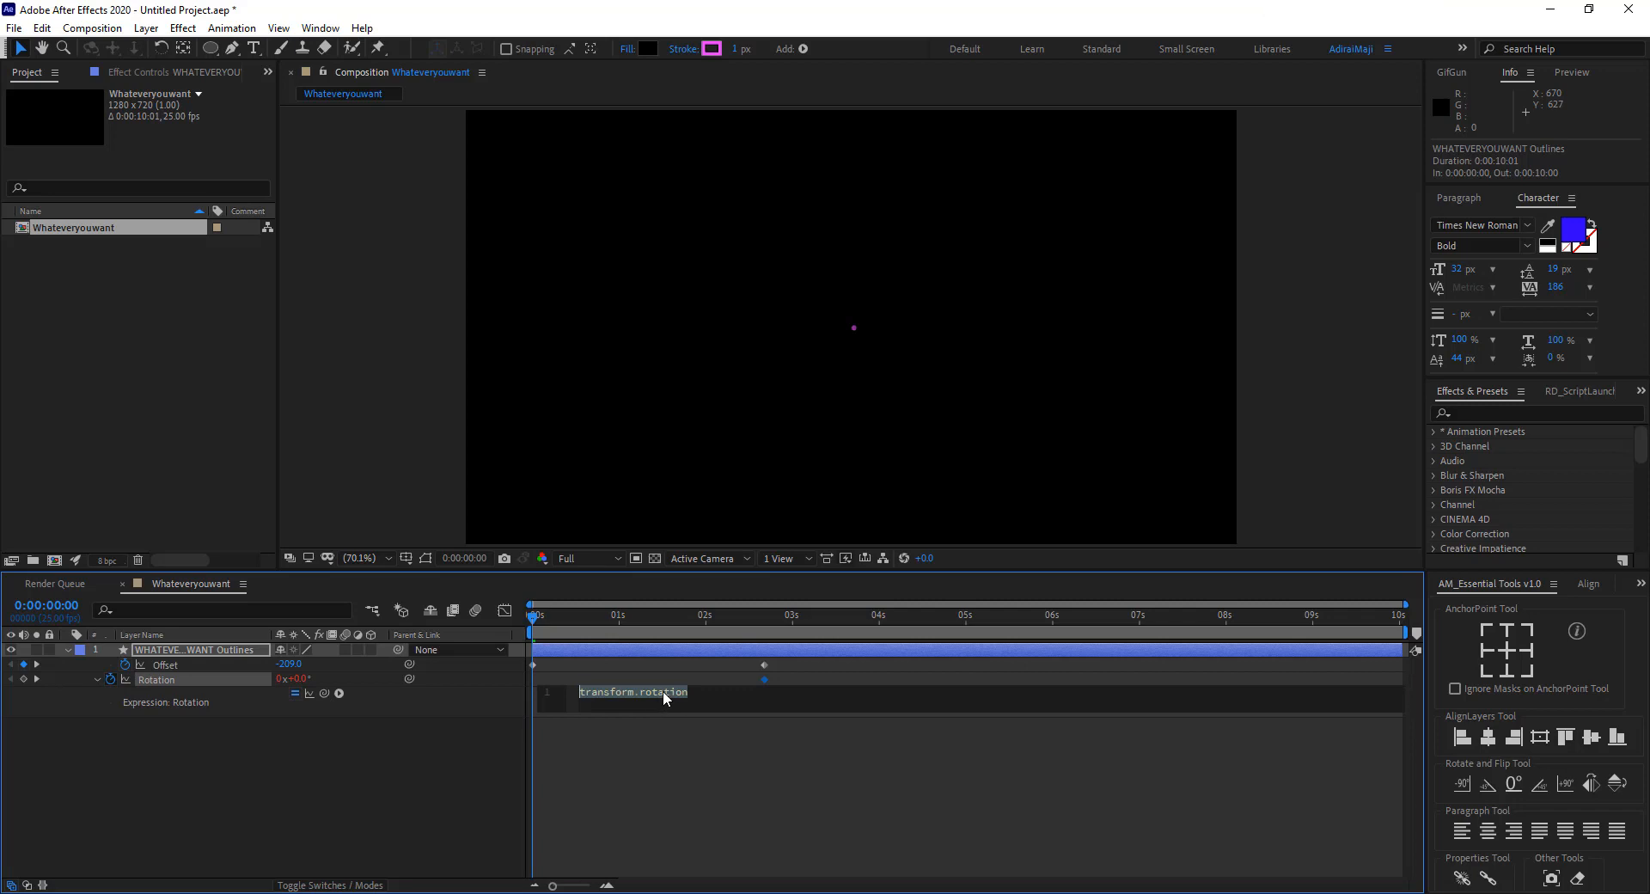
type("time")
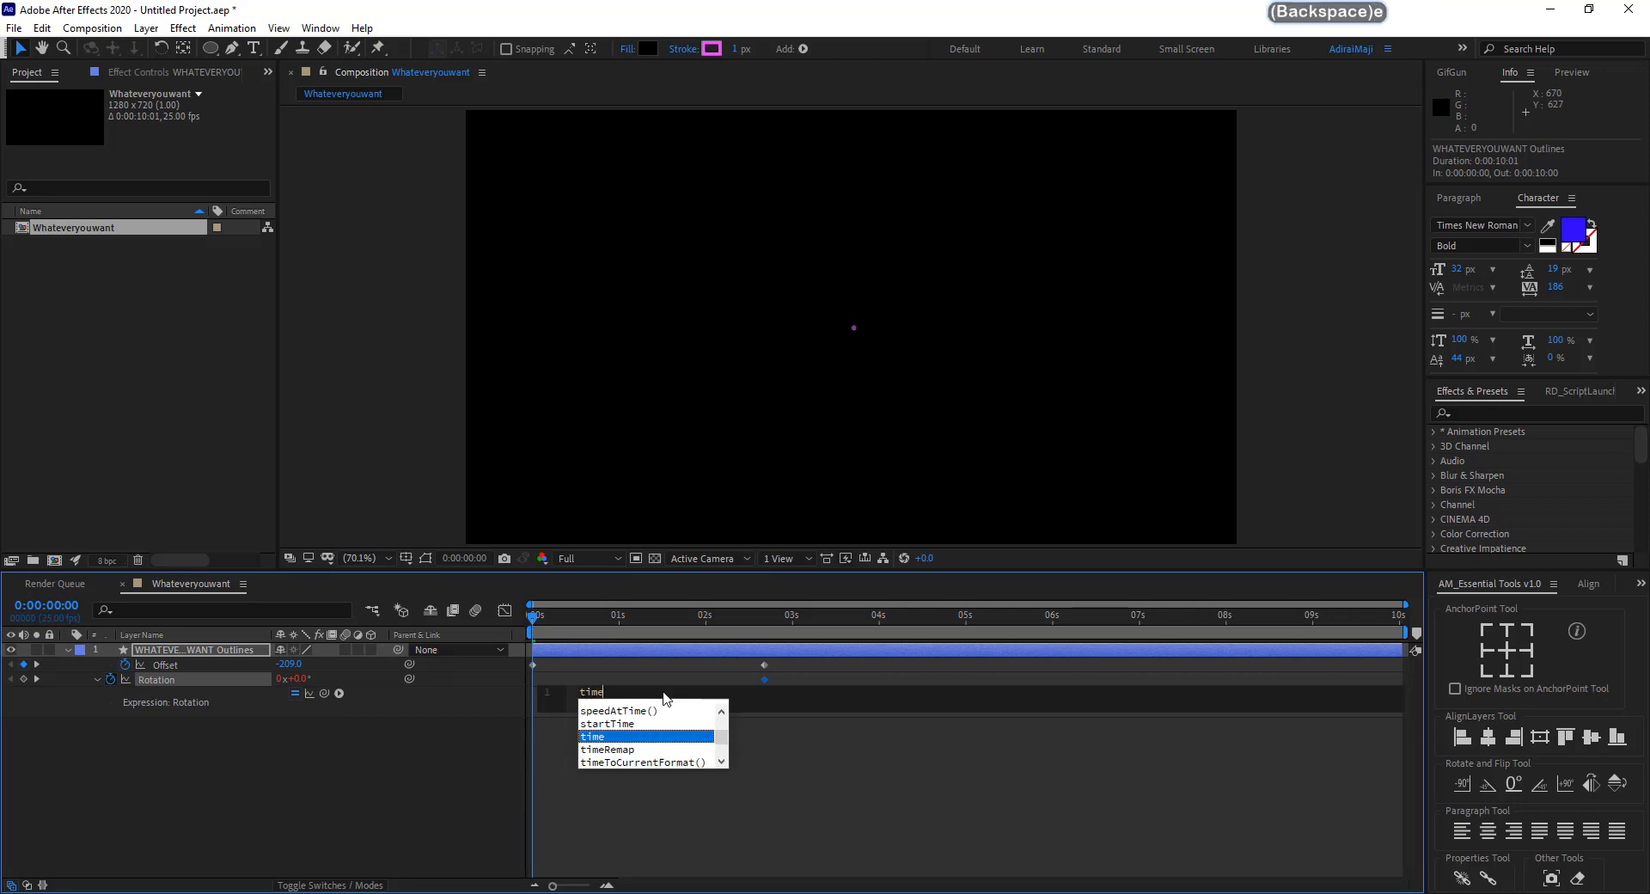
type("*-60")
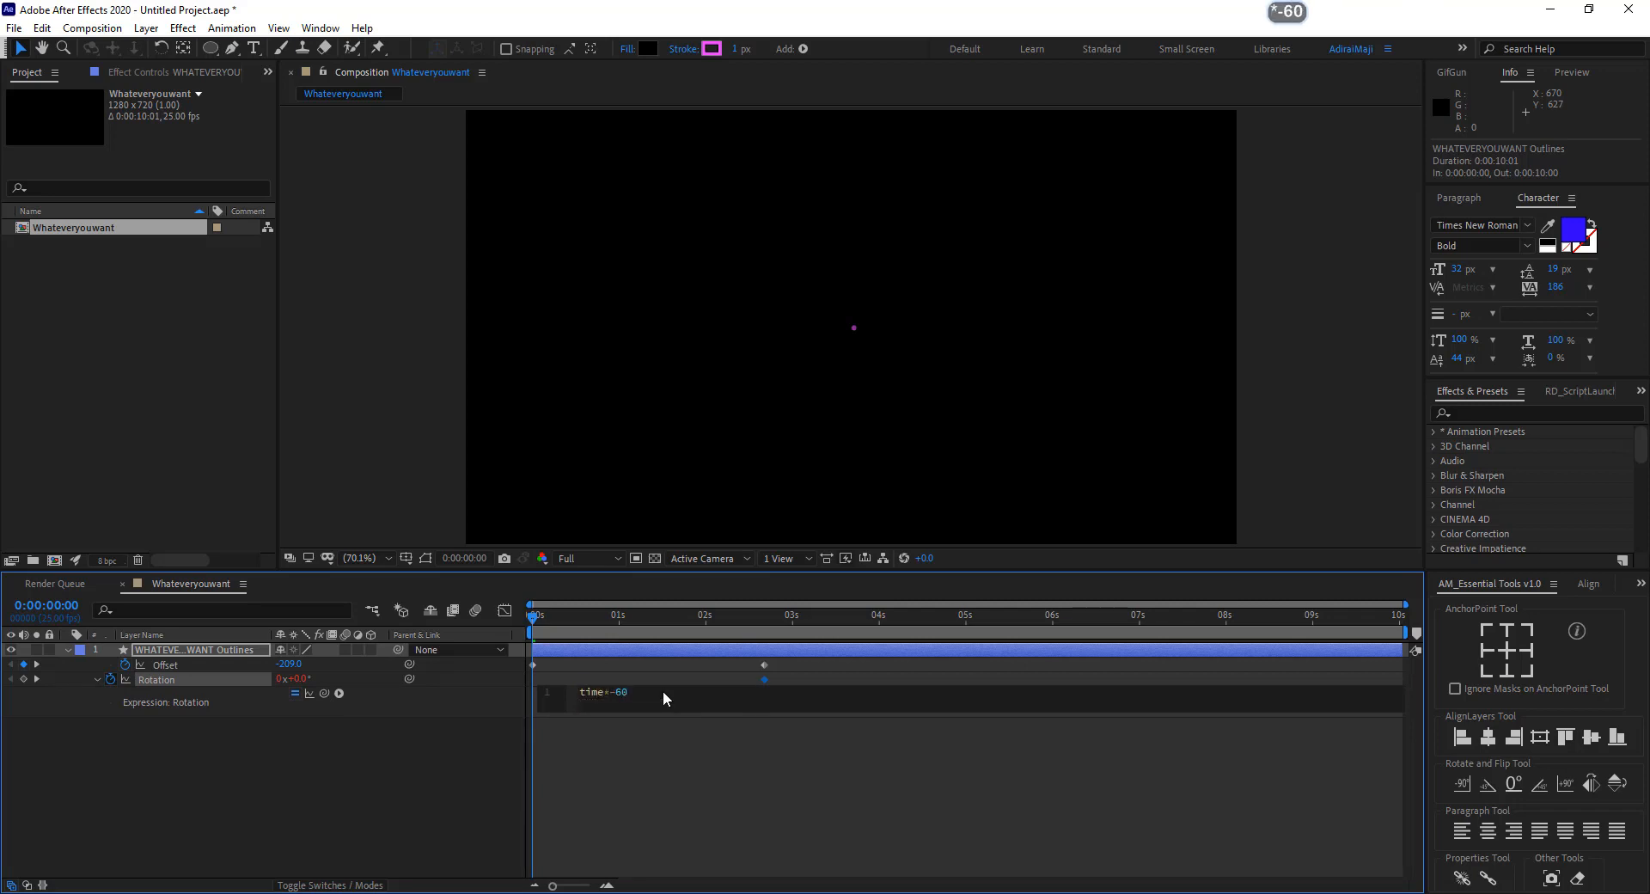
key("Return")
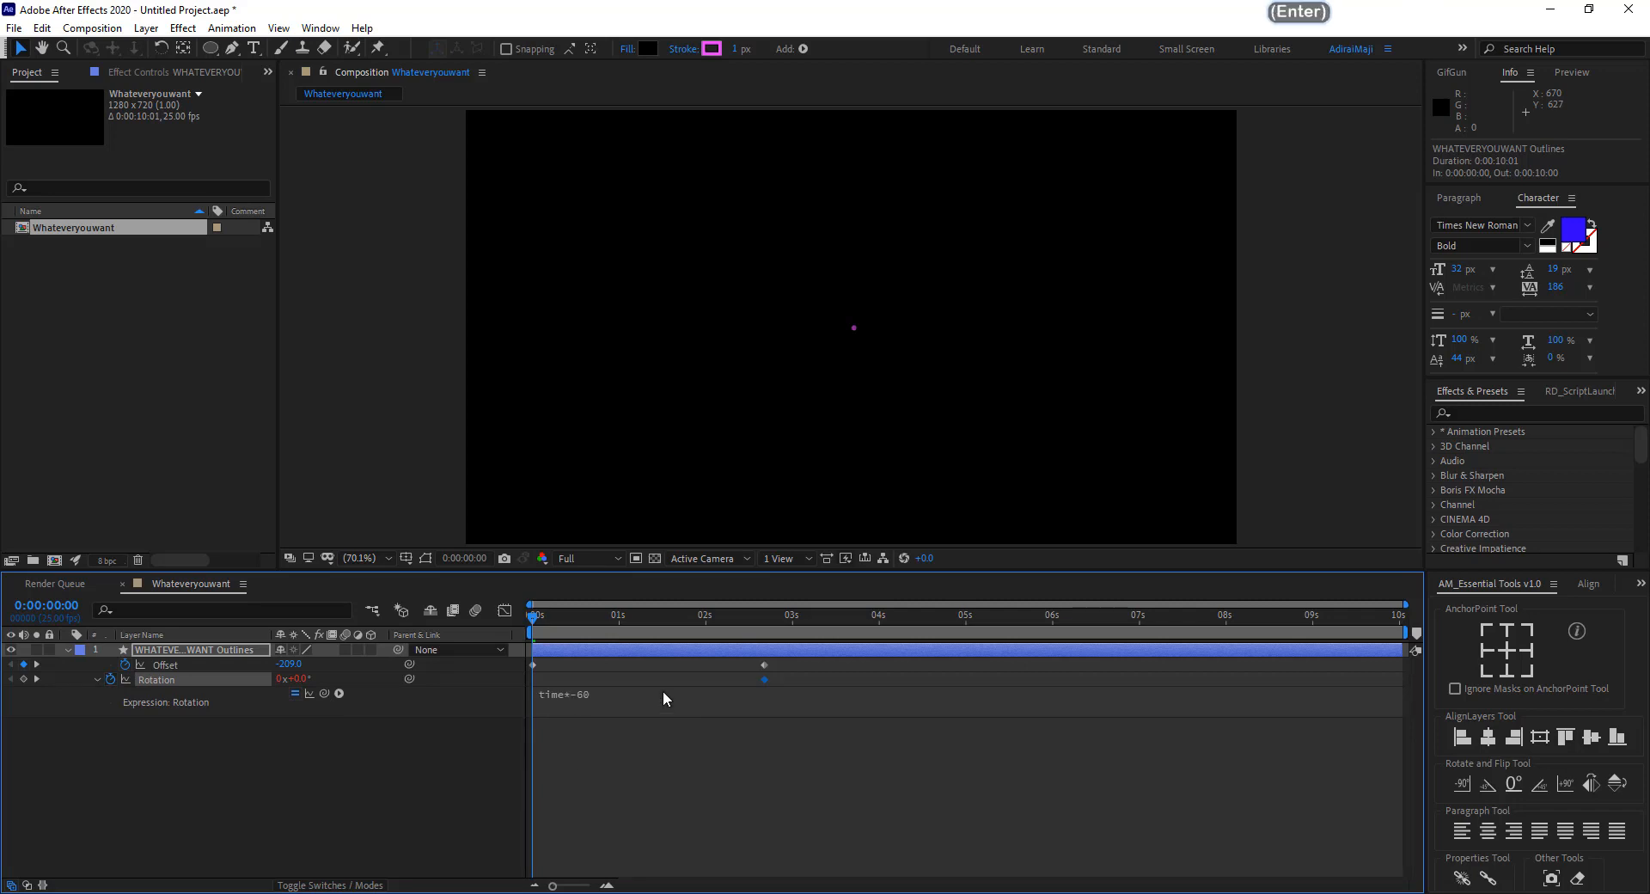
left_click(764, 680)
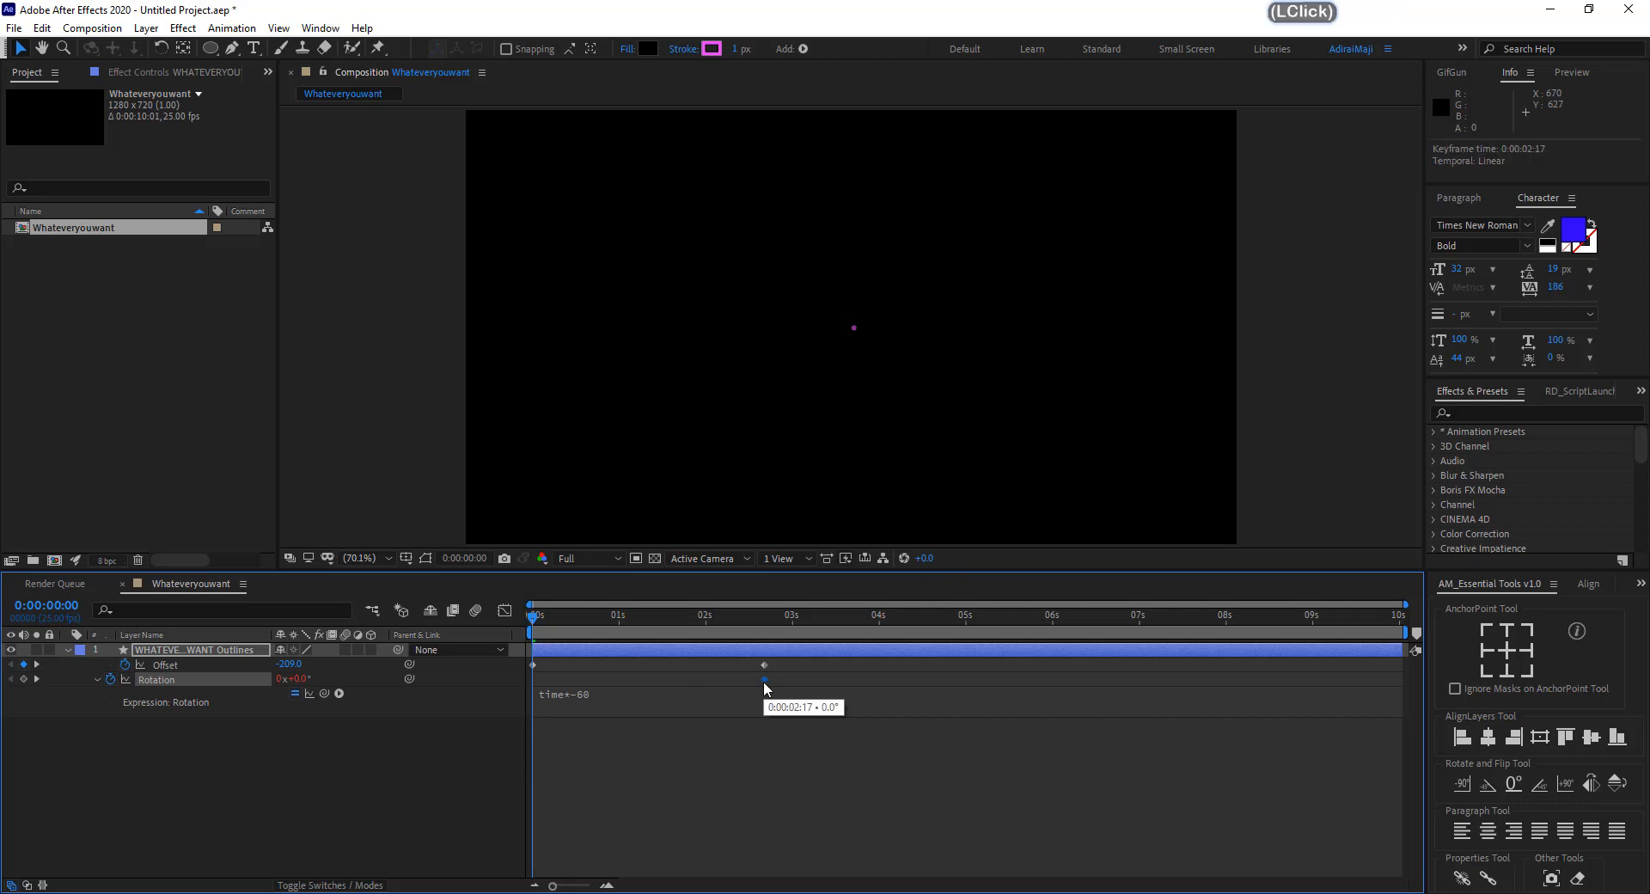
key("Delete")
End the work area at 0:00:03:01 and preview the rotating spiral within it.
key("Page_Down")
key("Page_Down")
key("Page_Down")
key("Page_Down")
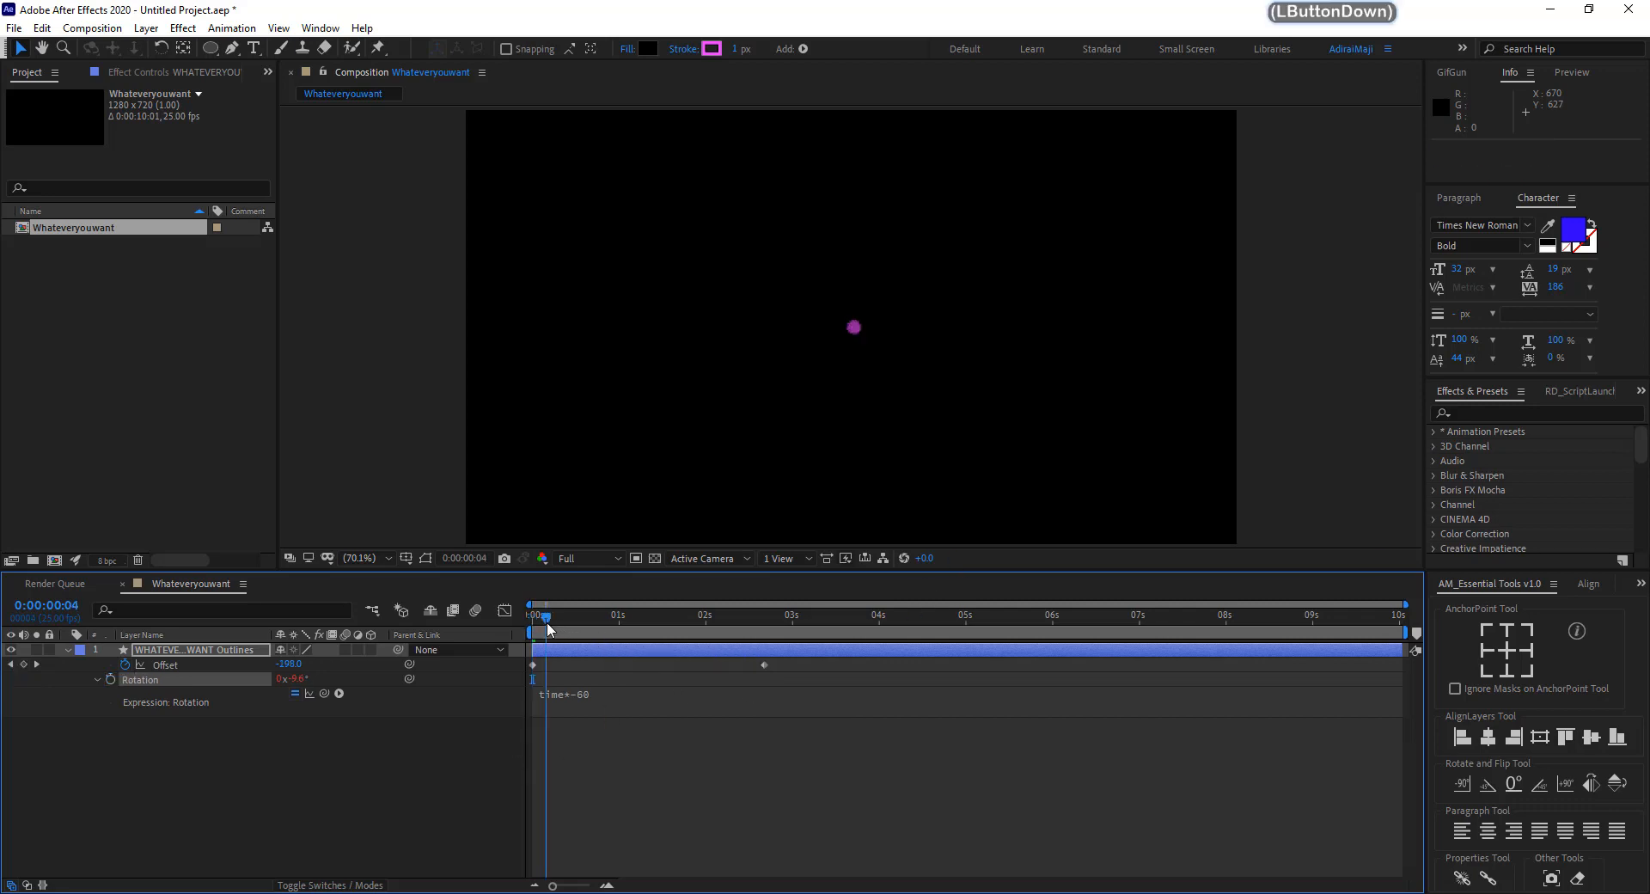
key("shift")
left_click(796, 626)
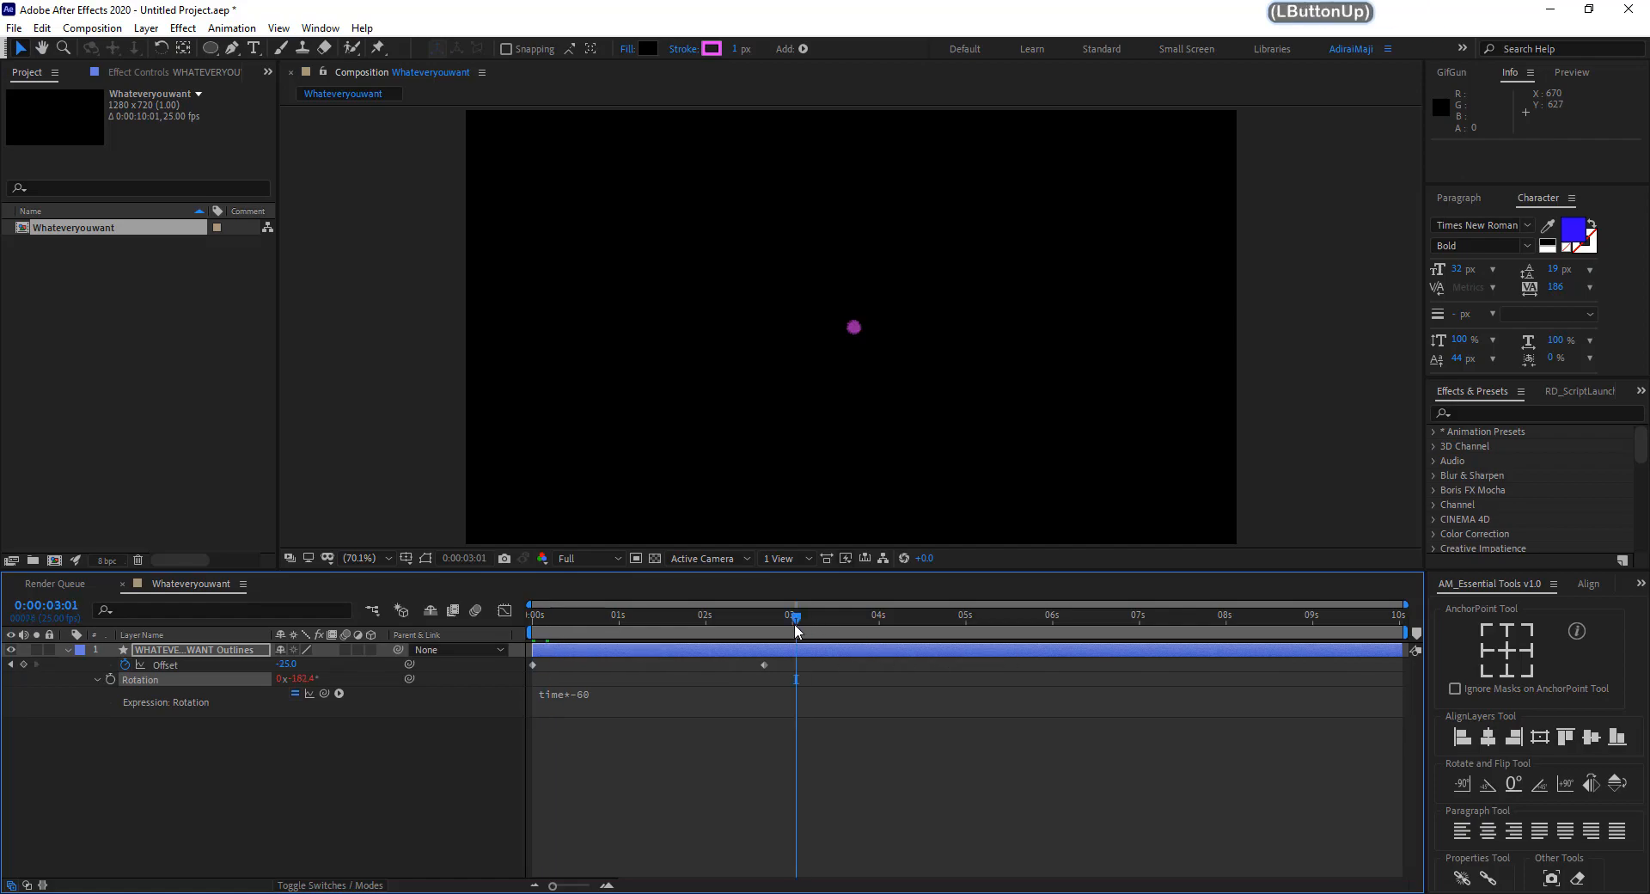
key("n")
key("space")
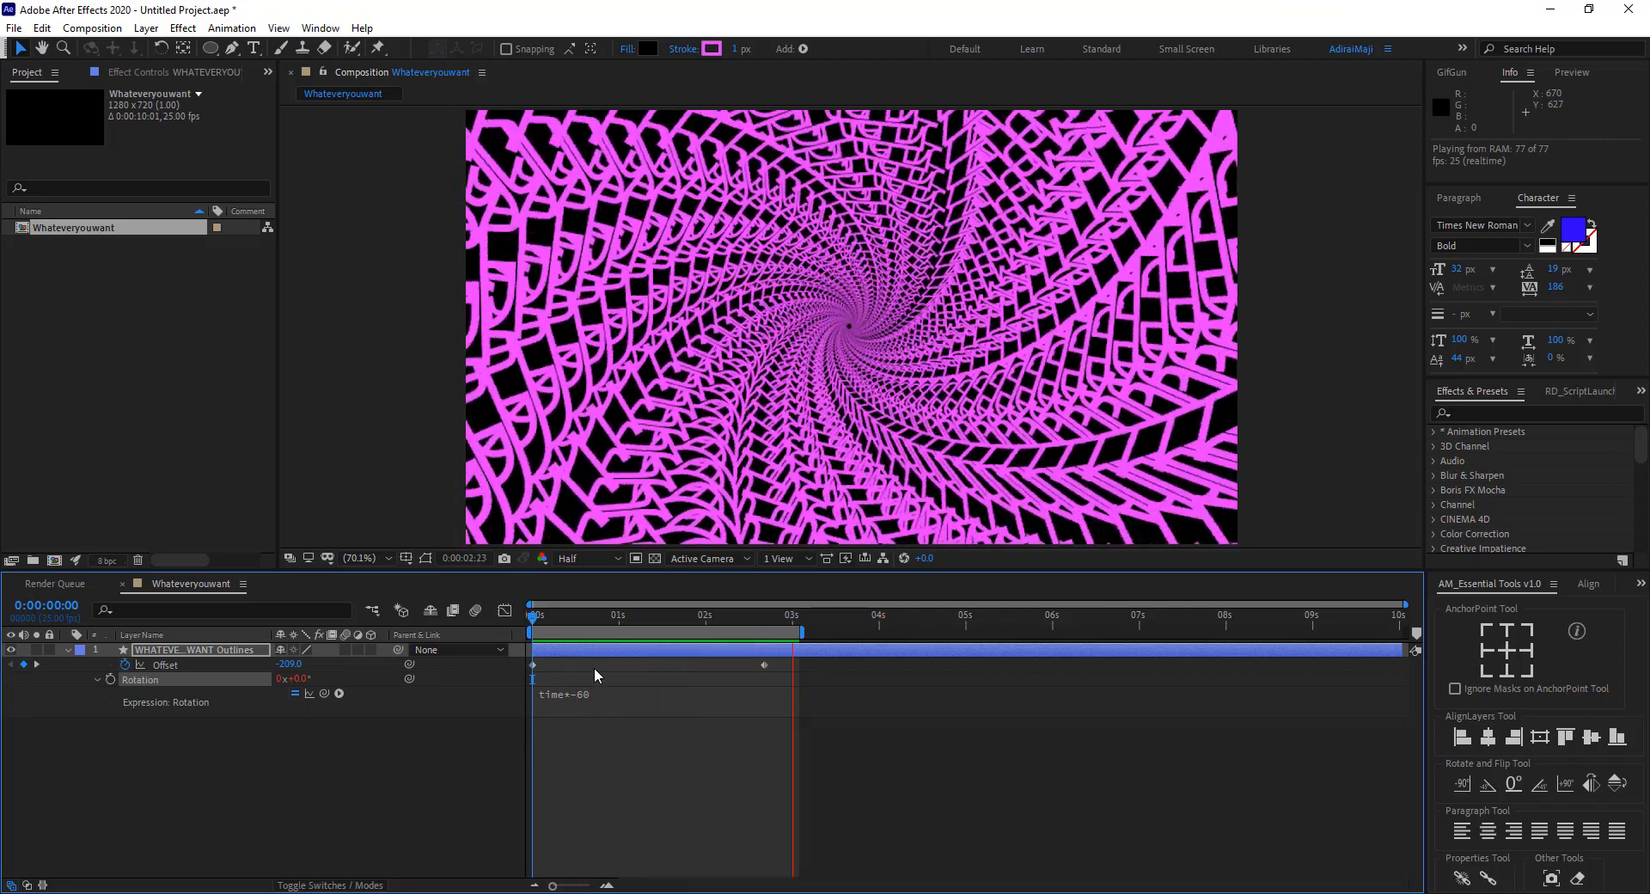
key("space")
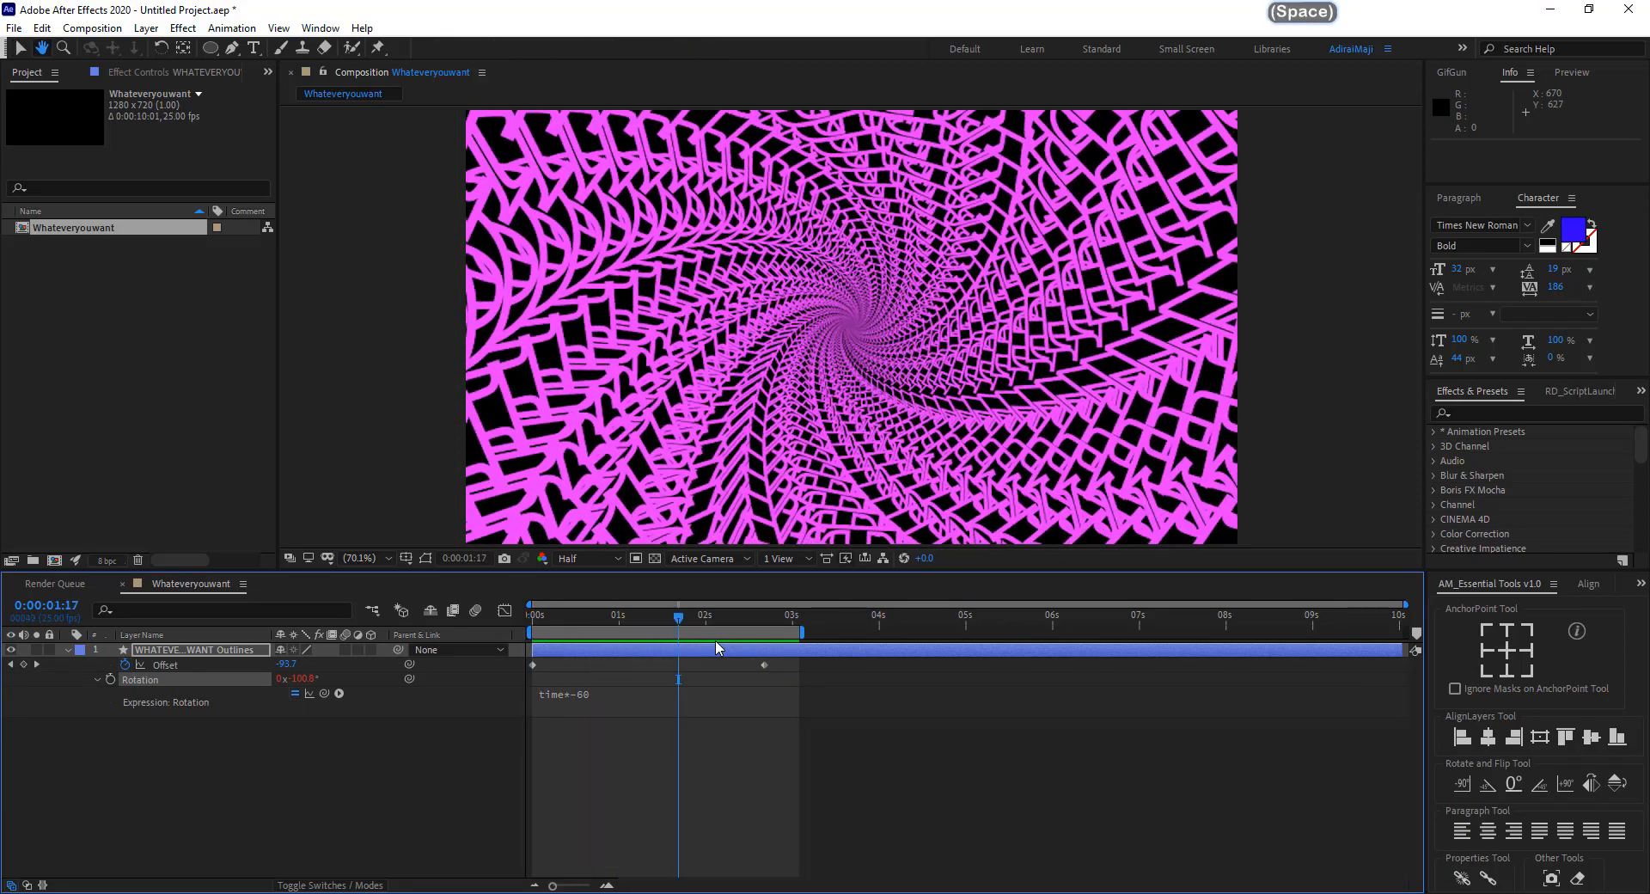
Extend the work area to the composition's end, move the second Offset keyframe to shortly before 10 seconds, and preview the slower growth.
left_click_drag(810, 637, 1281, 633)
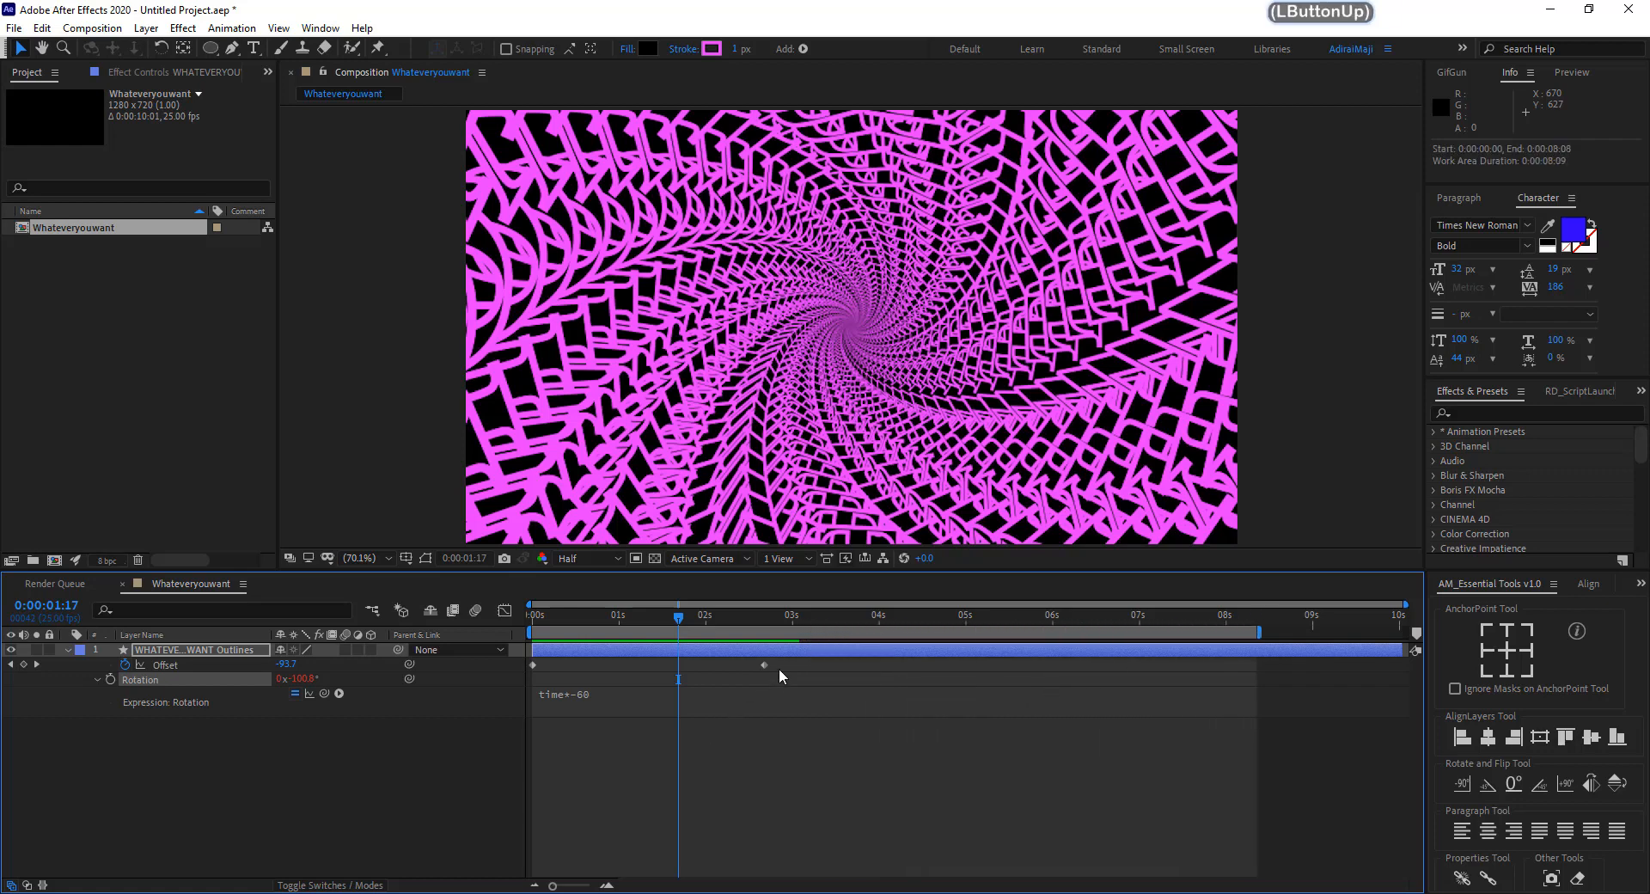
left_click_drag(765, 664, 1406, 633)
left_click_drag(1229, 663, 1378, 676)
key("shift+space")
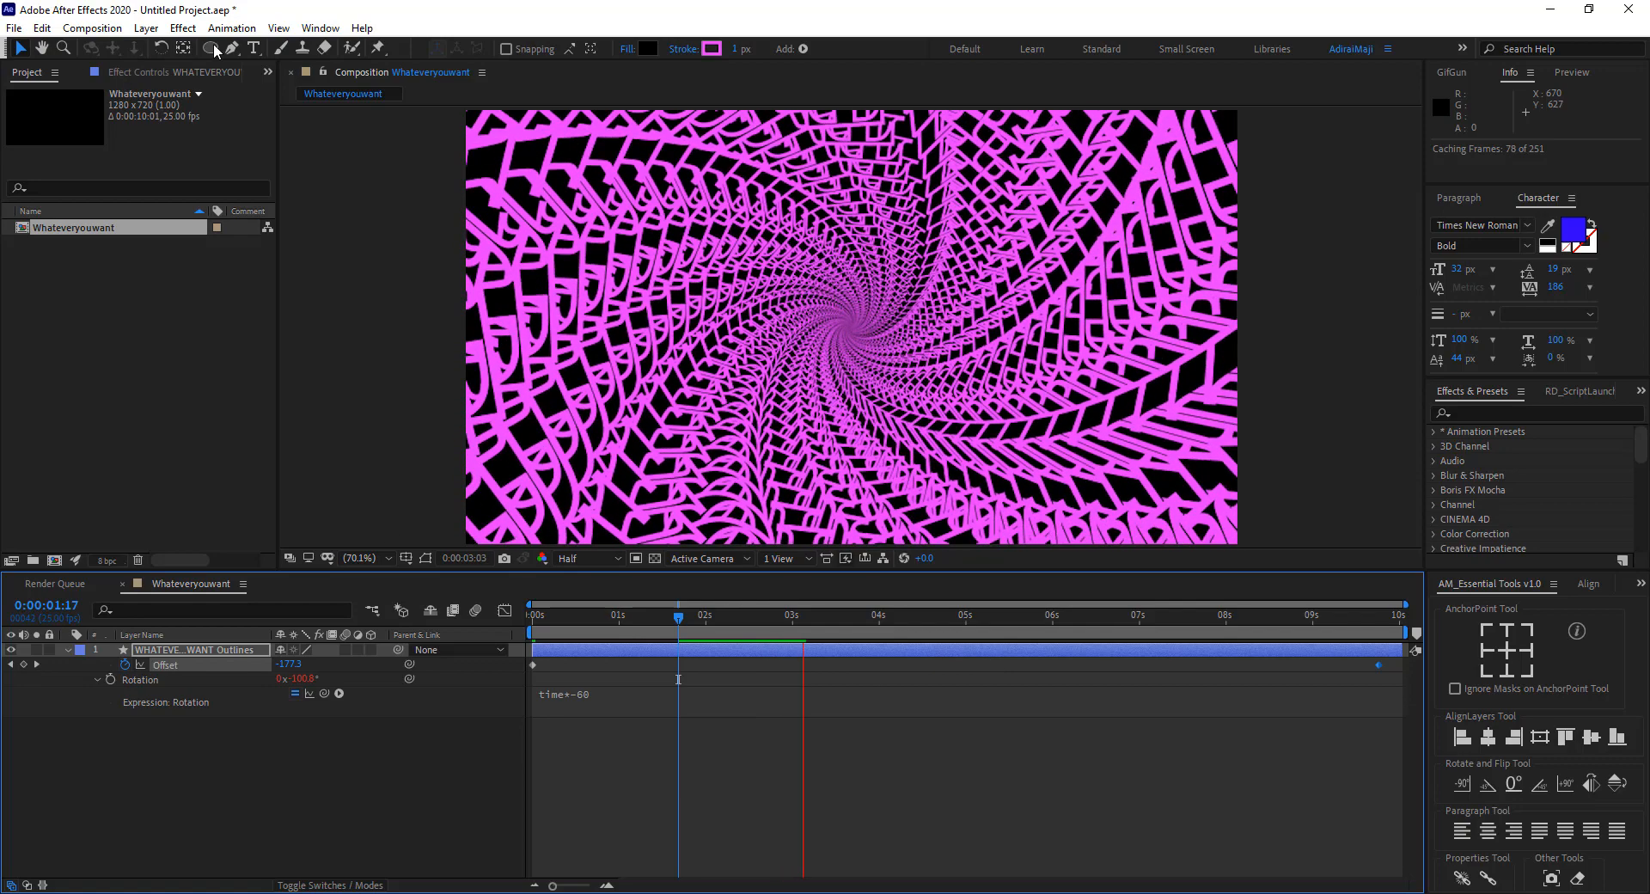
Stop the preview and add a text layer reading ANYTHING YOU WANT near the middle of the composition.
left_click(254, 48)
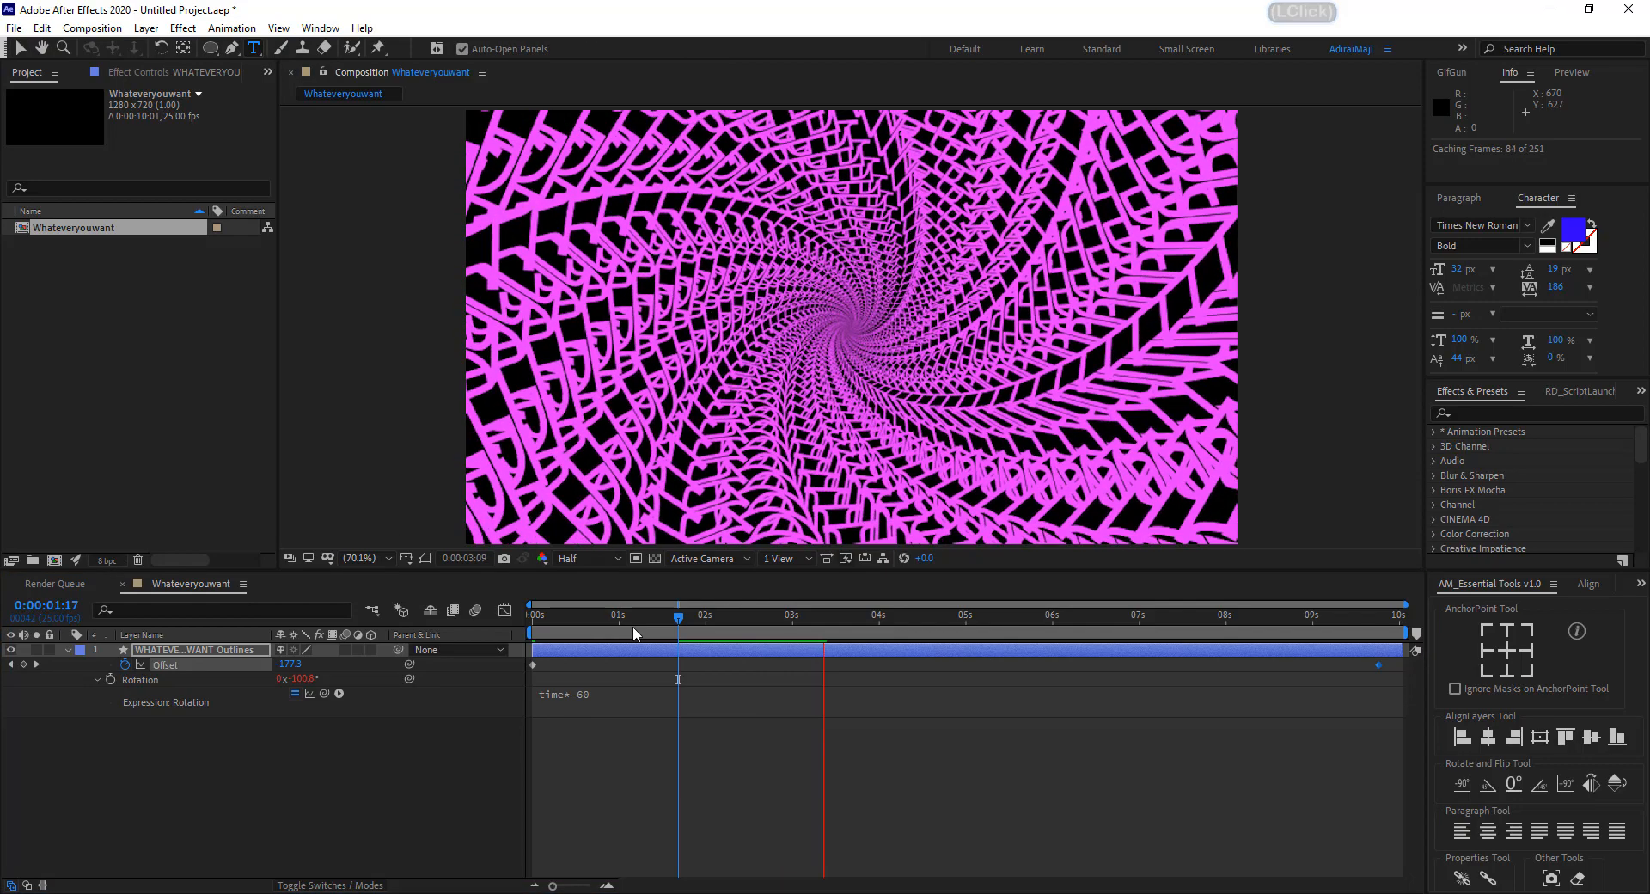
key("space")
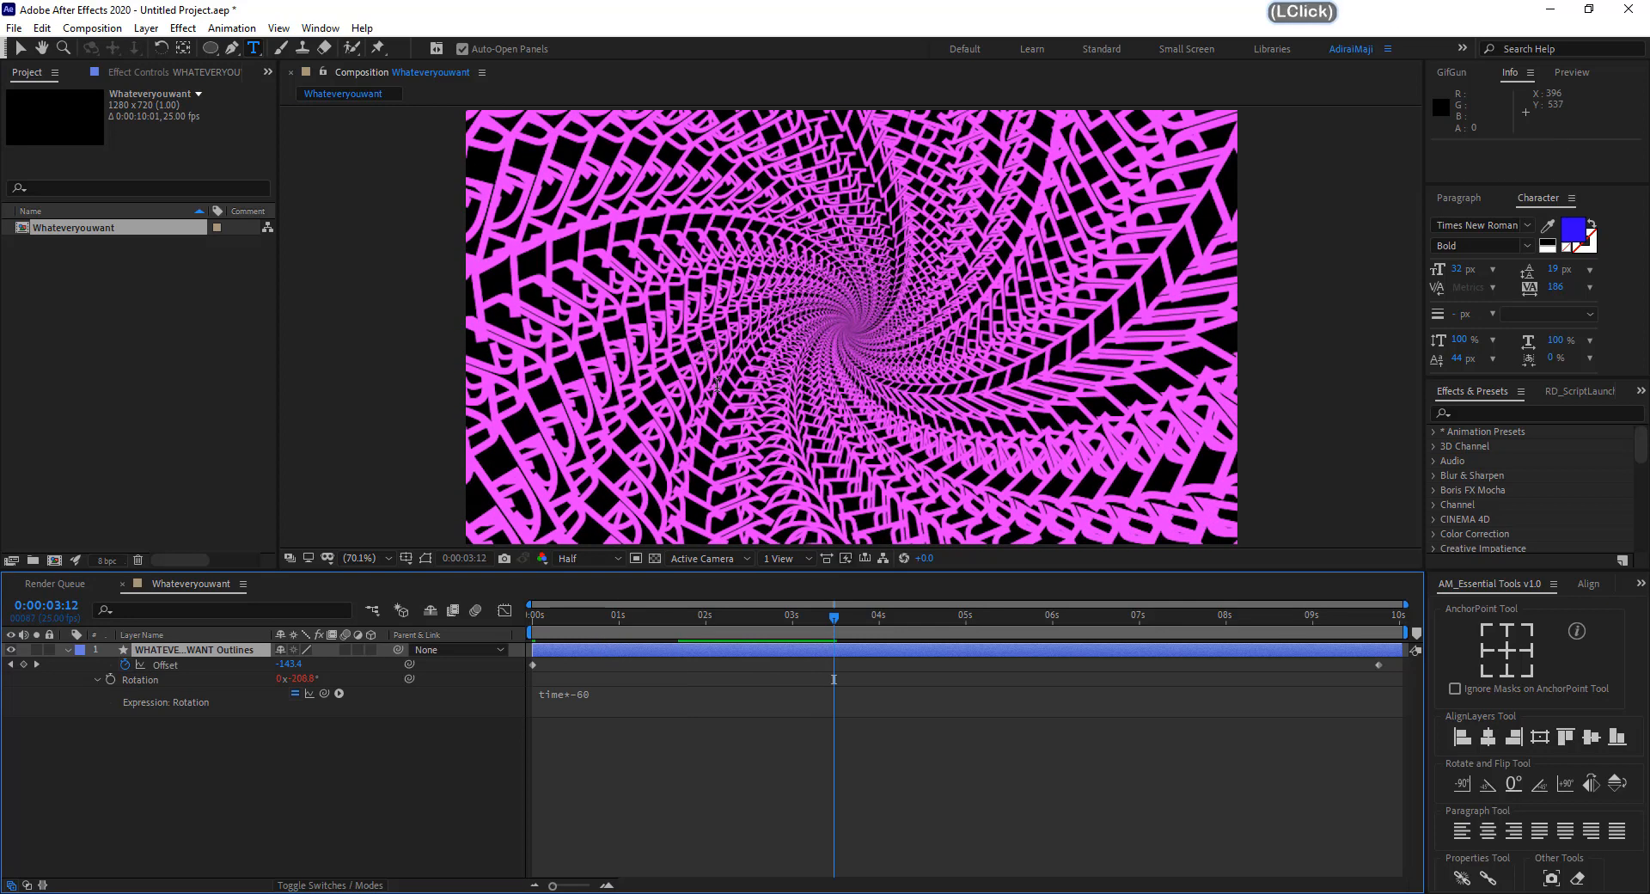
left_click(717, 384)
type("A")
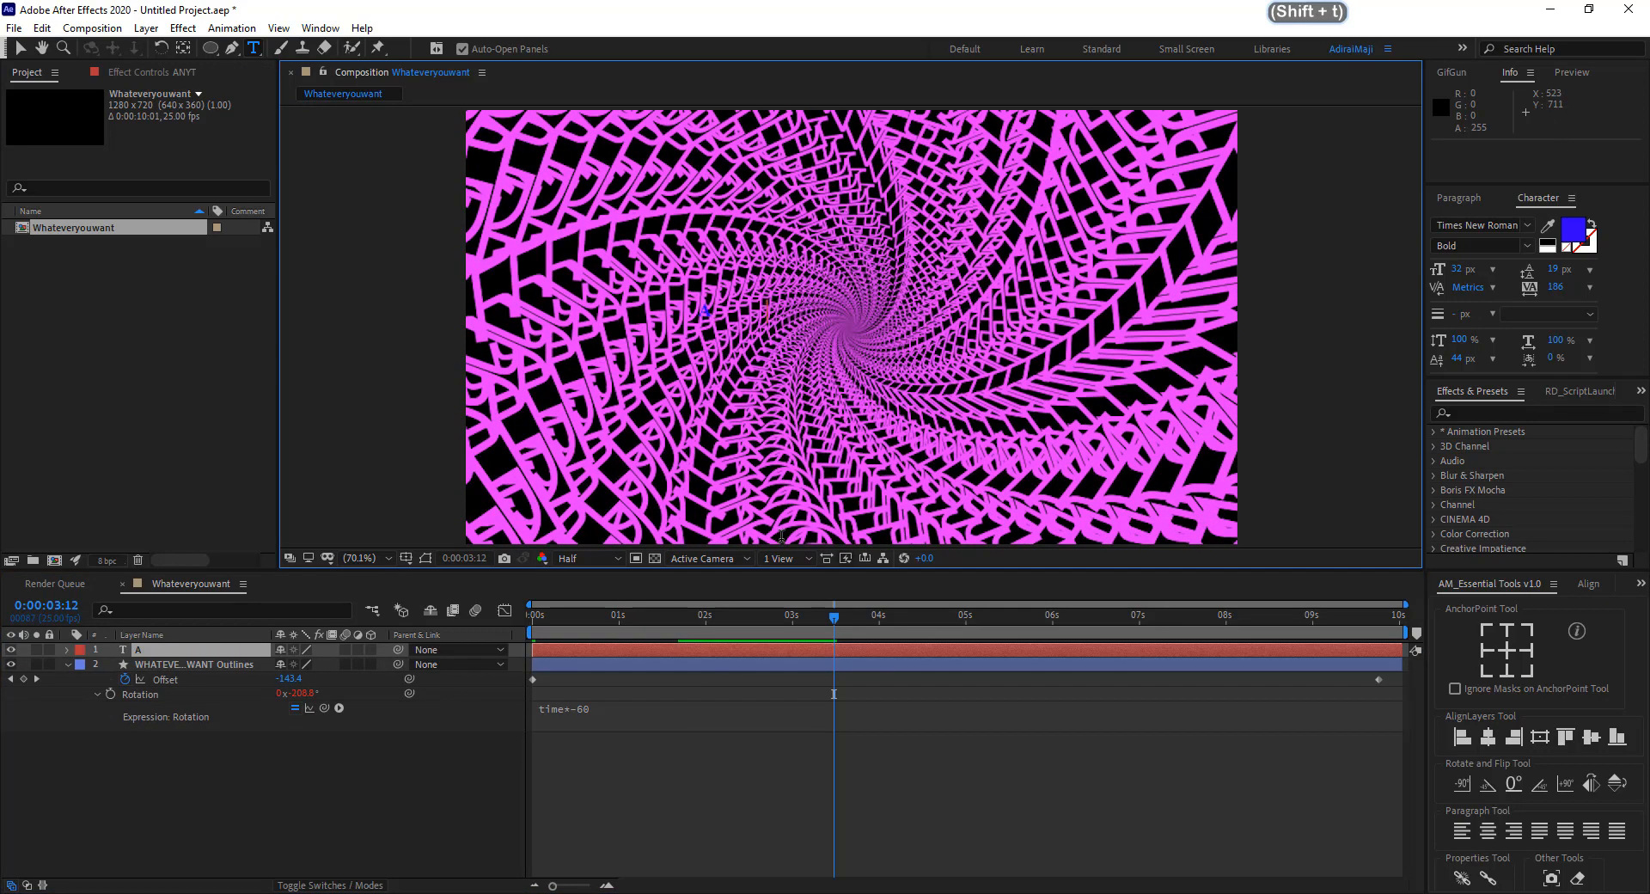
type("NYTHING YOU WANT")
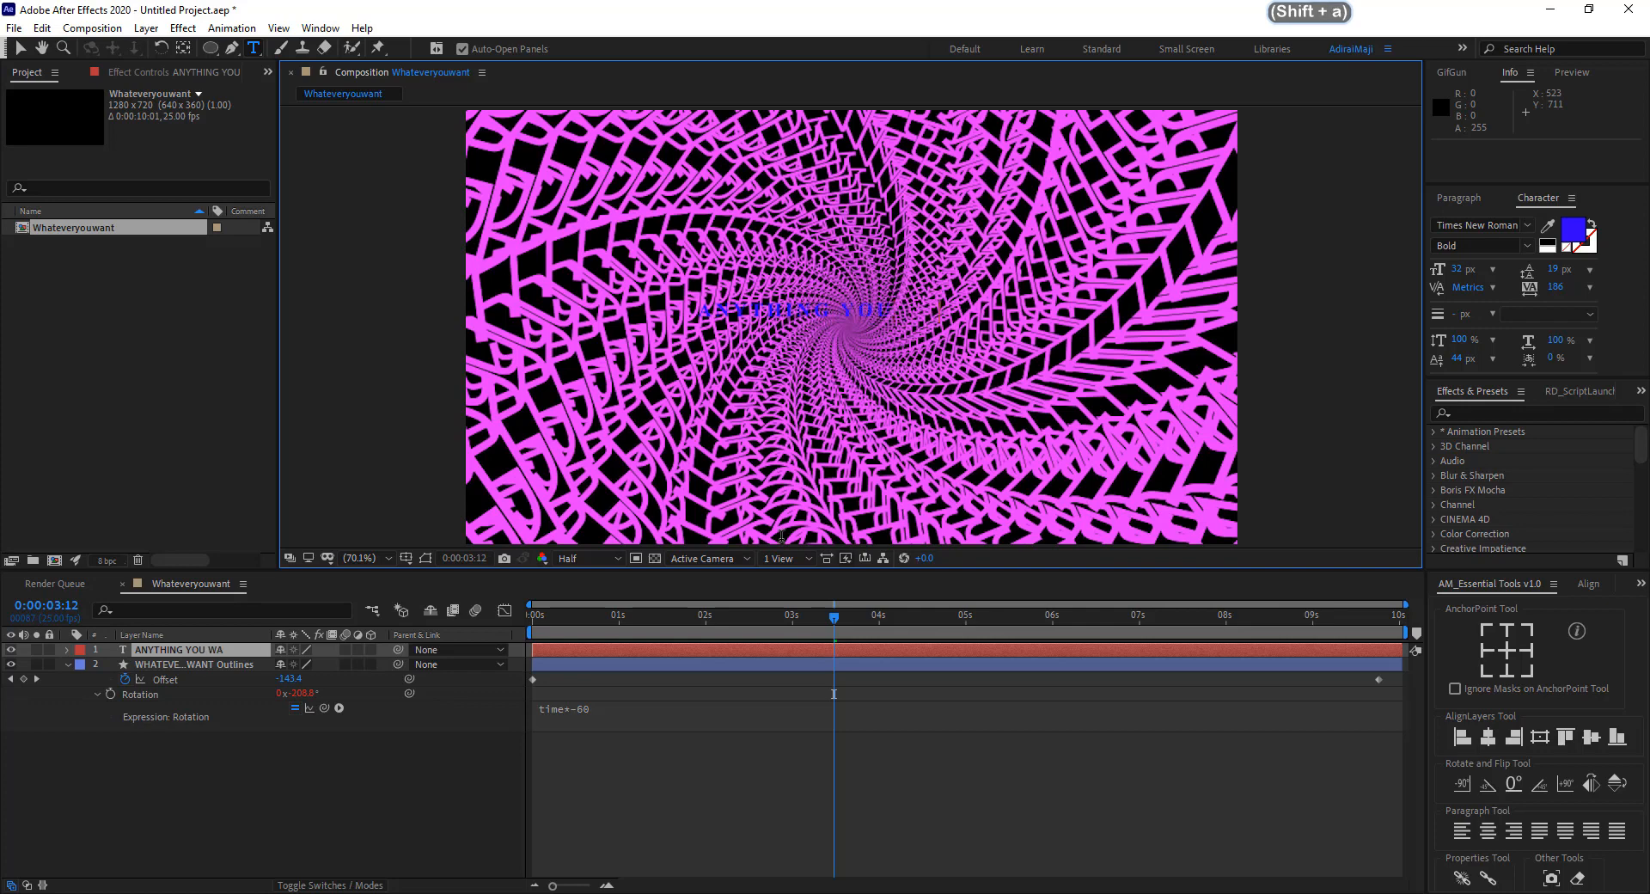
Fill the ANYTHING YOU WANT text with the magenta sampled from the spiral.
left_click(247, 653)
left_click(1552, 225)
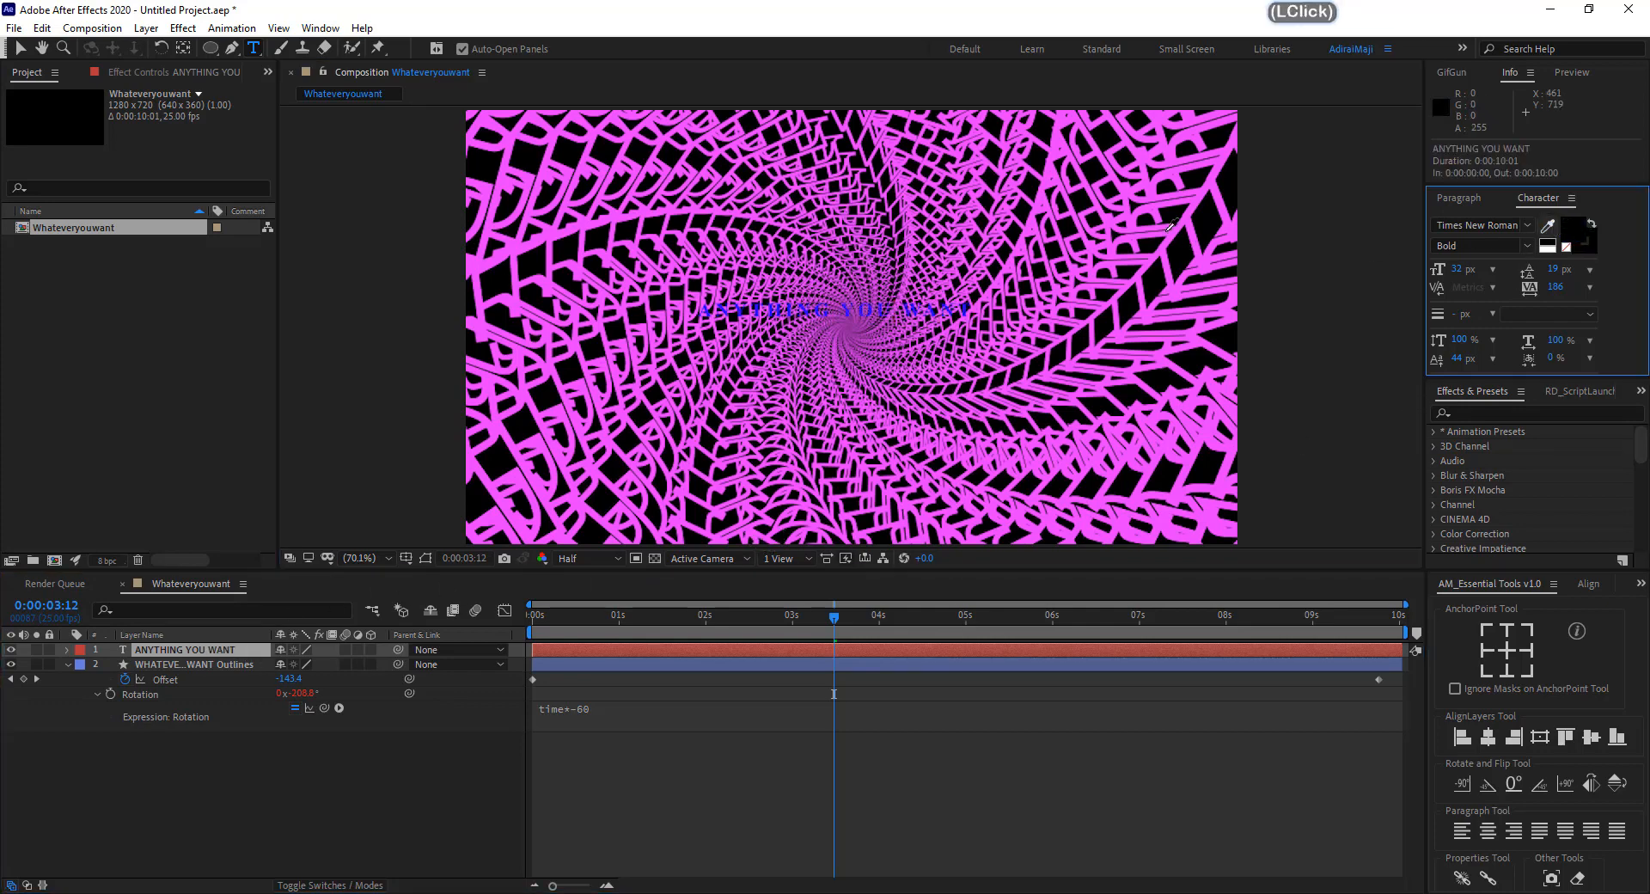
left_click(1185, 176)
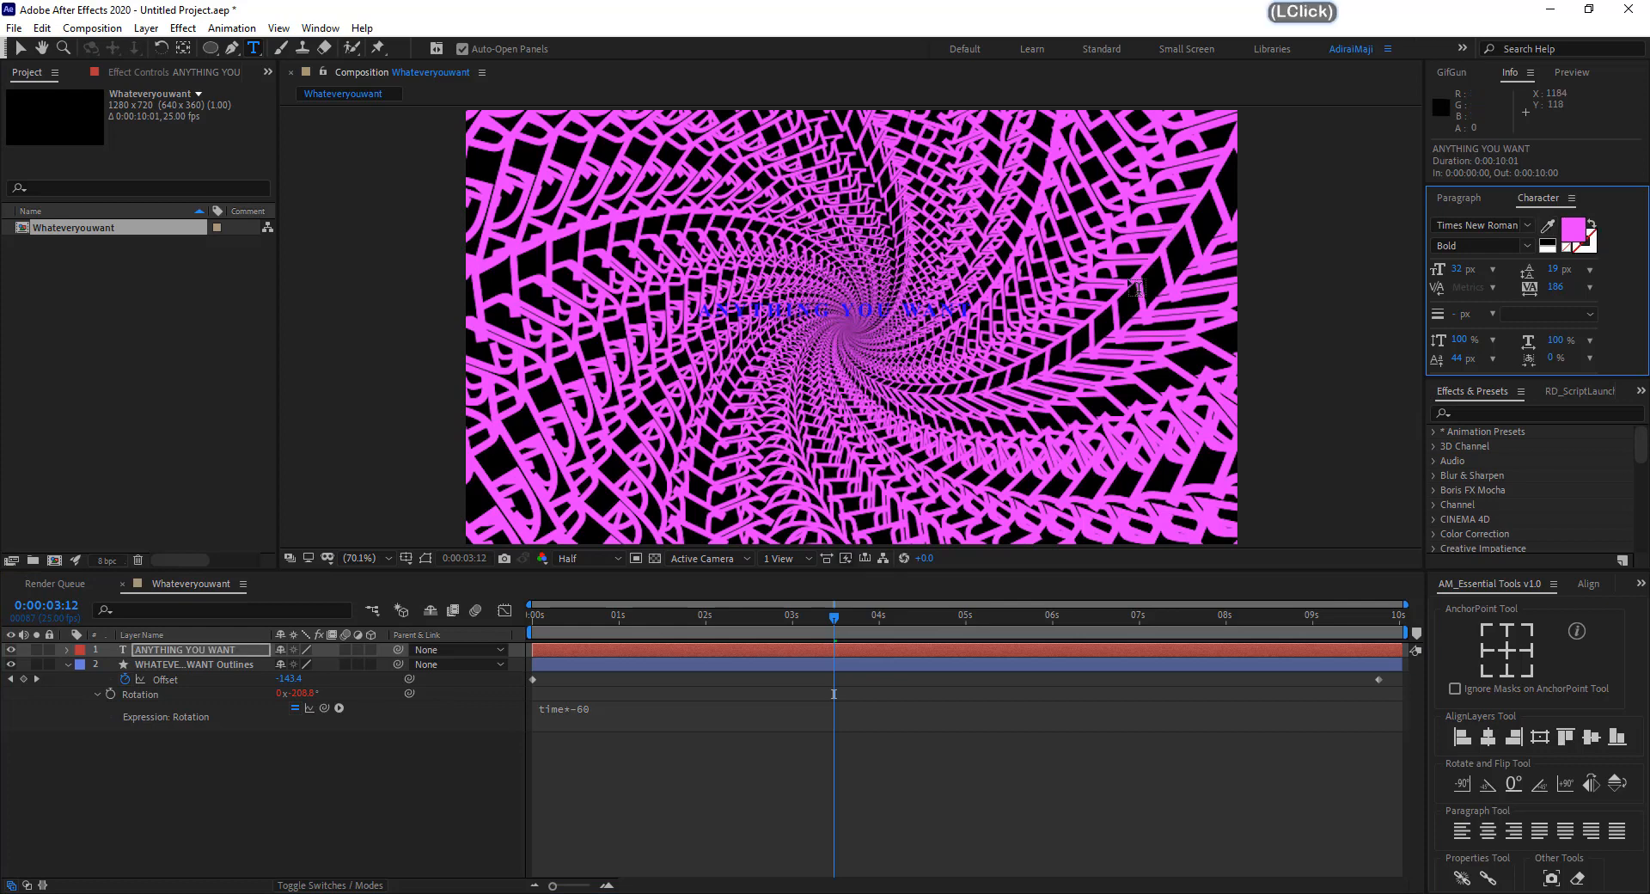
left_click(1585, 240)
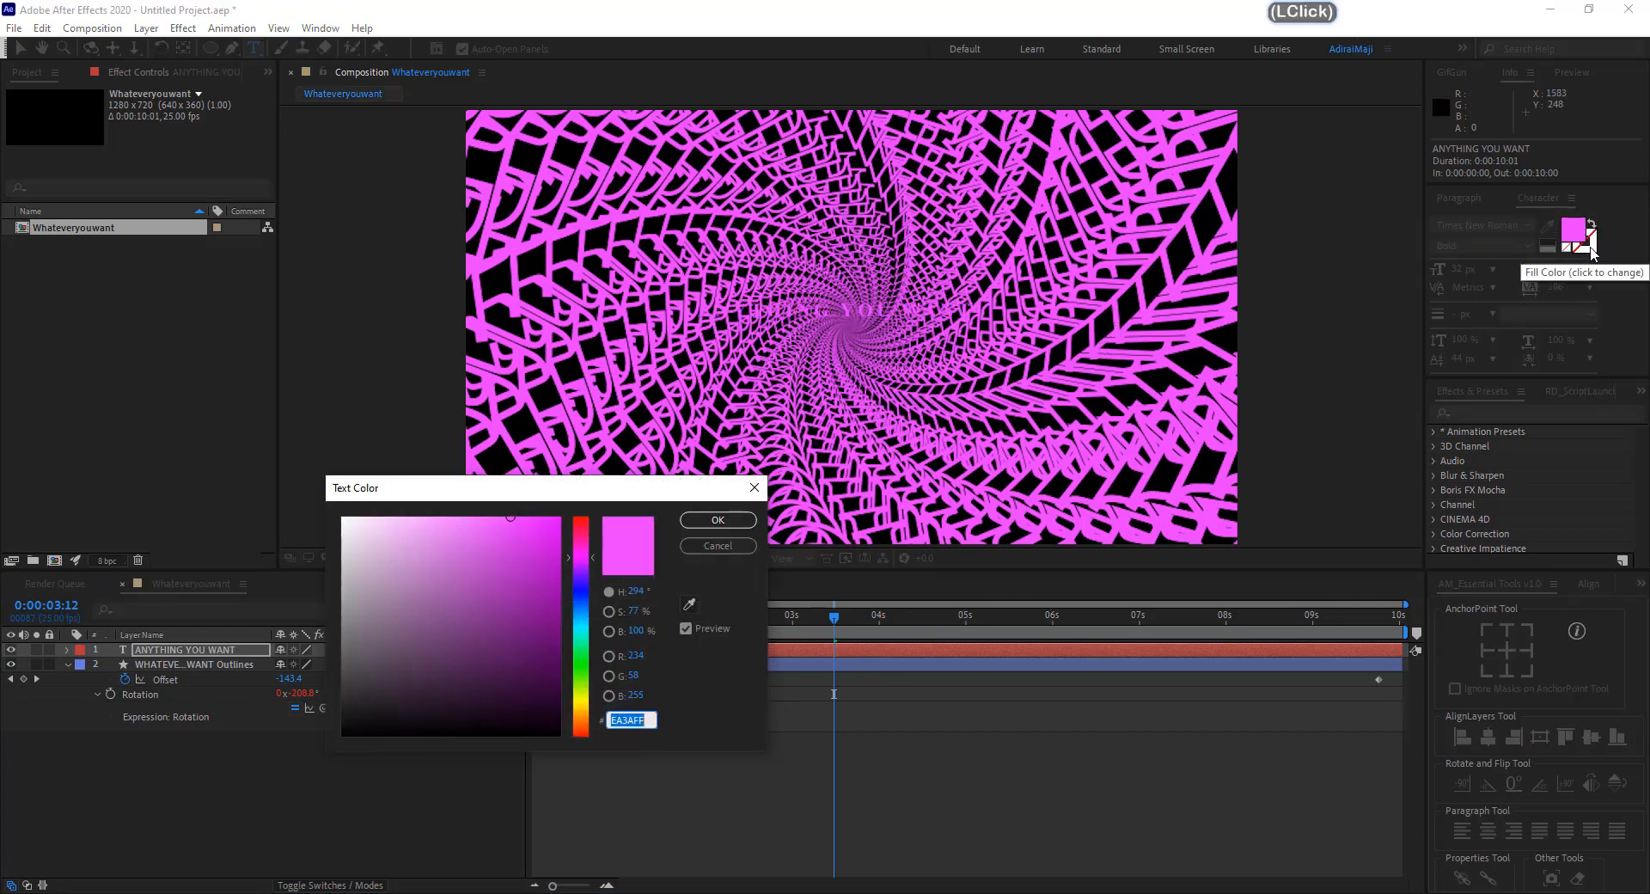
left_click(717, 546)
Give the ANYTHING YOU WANT text a black stroke.
left_click(1595, 241)
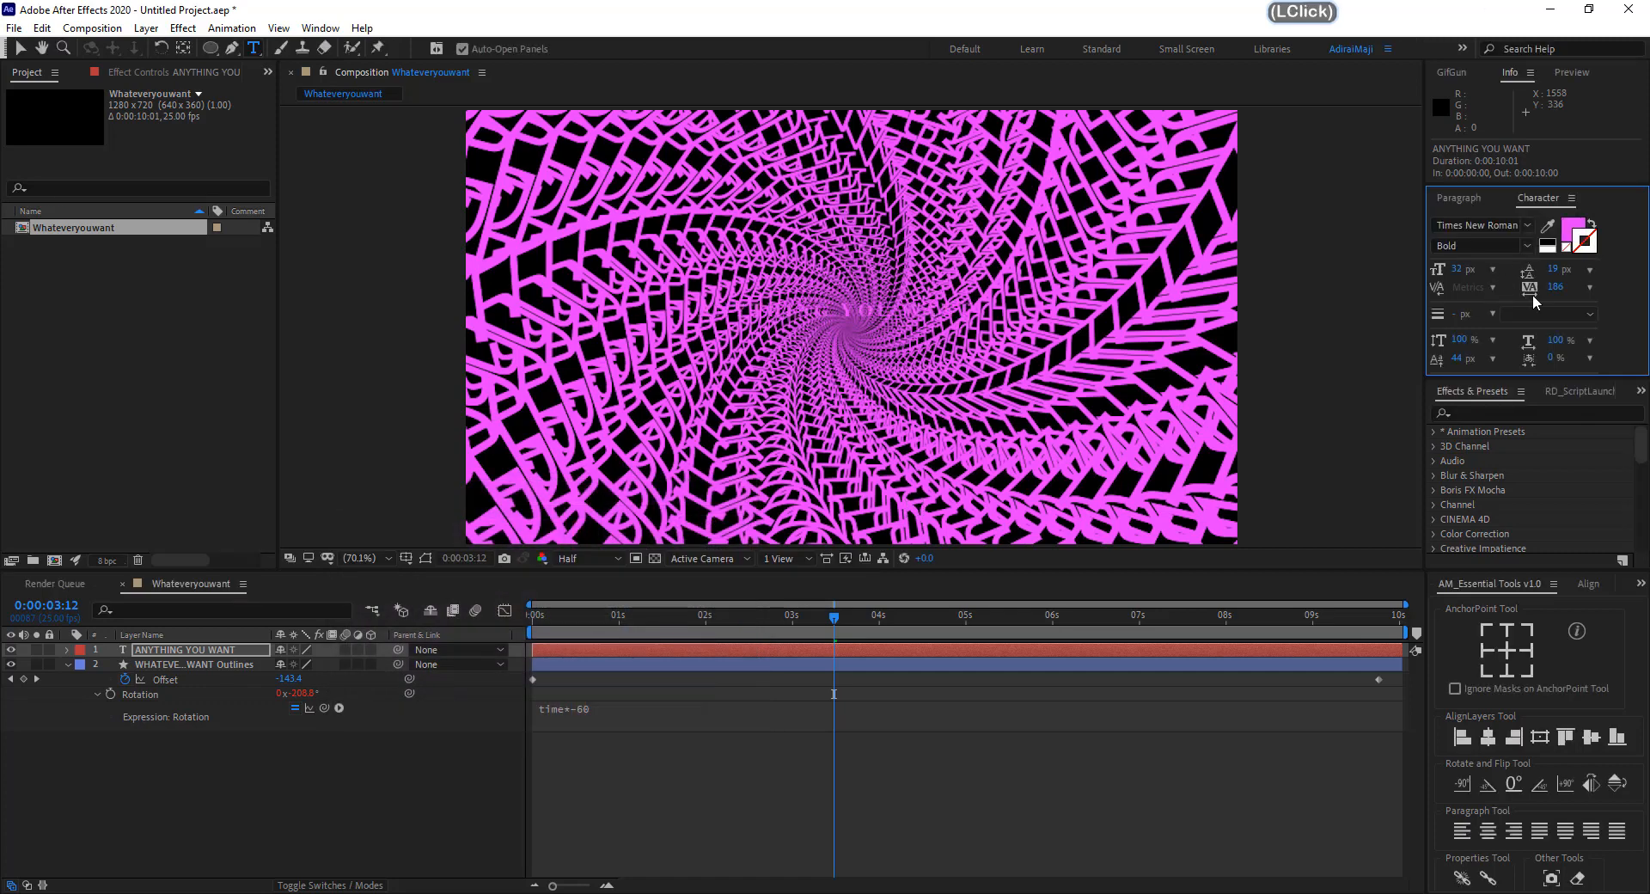
left_click(1547, 243)
left_click(1548, 244)
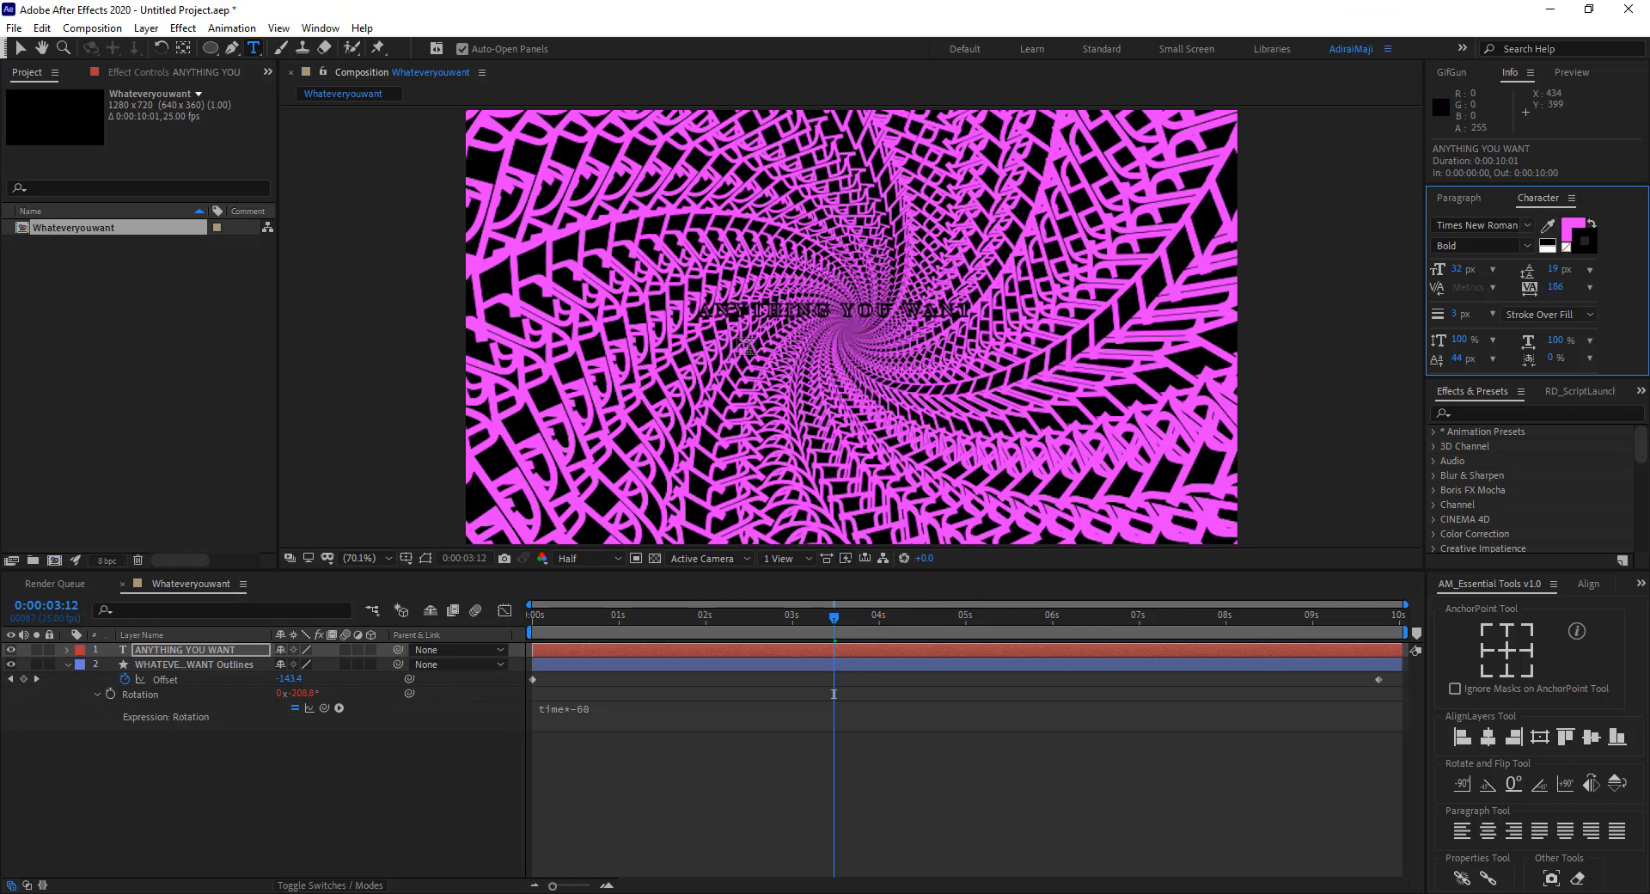
Break the text into three lines, with ANYTHING, YOU and WANT each on its own line.
left_click(827, 306)
key("Return")
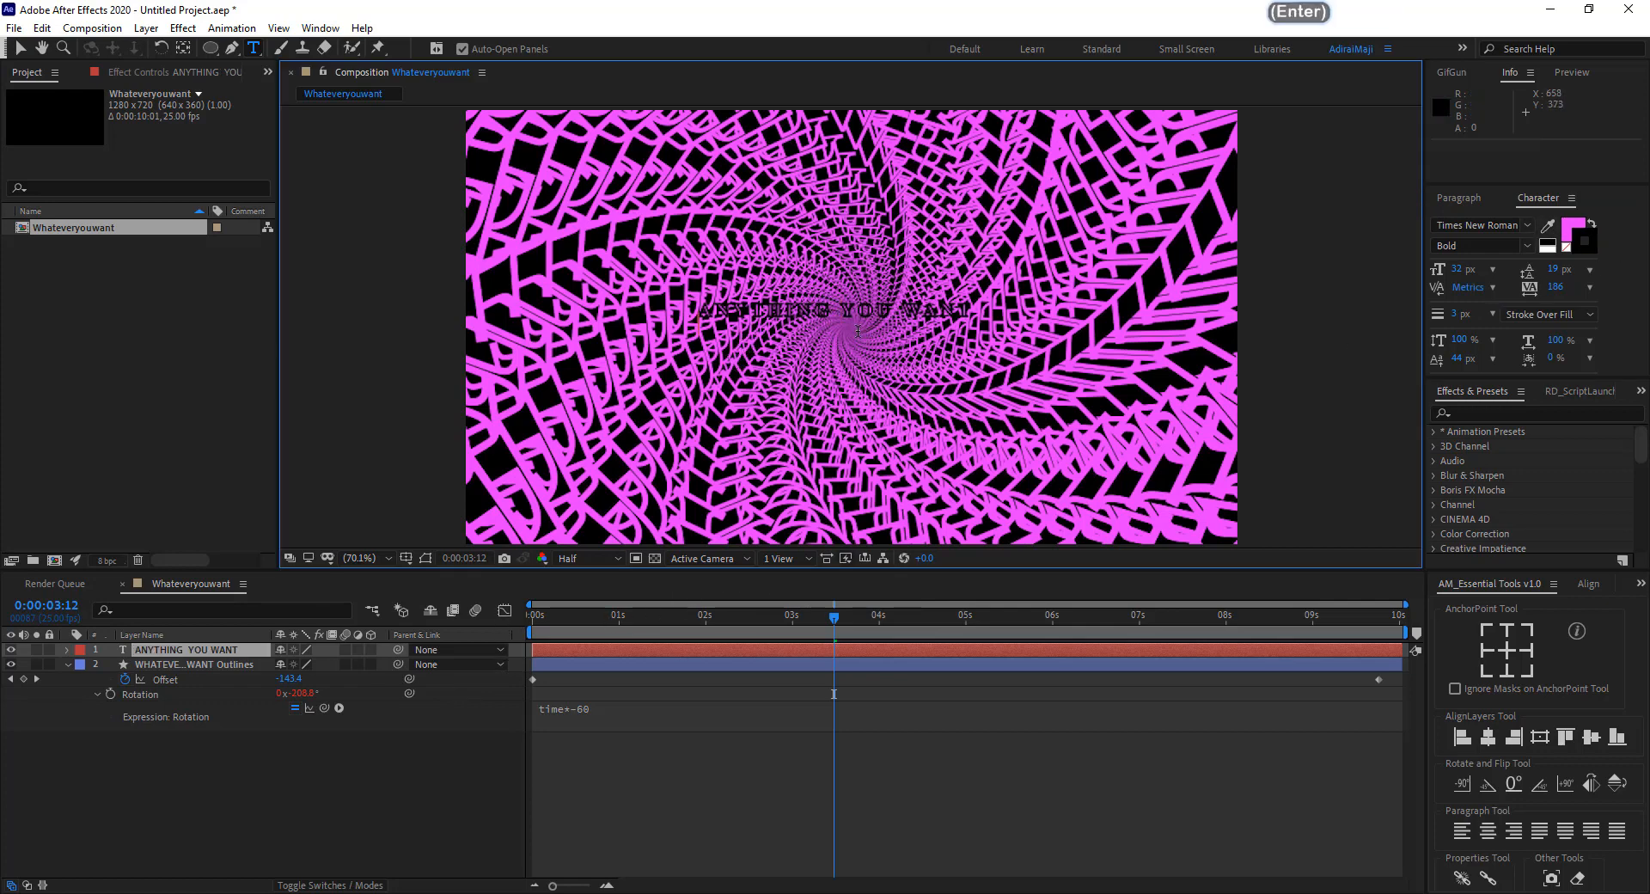
left_click(762, 322)
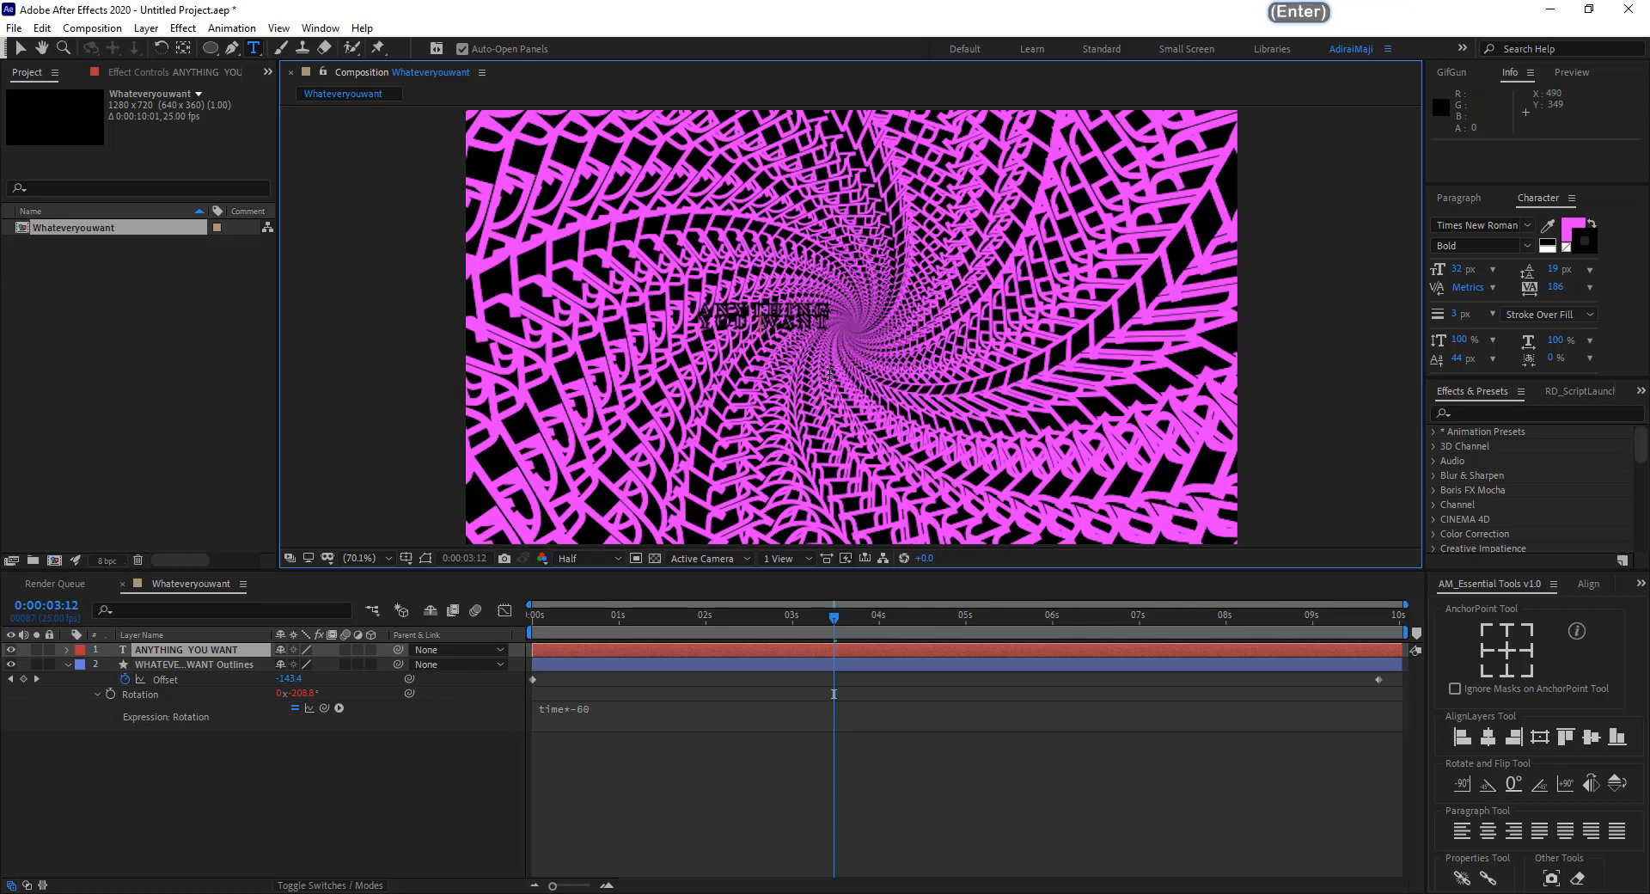
Centre-align the three lines of text and set the font size to 91 px.
left_click(207, 650)
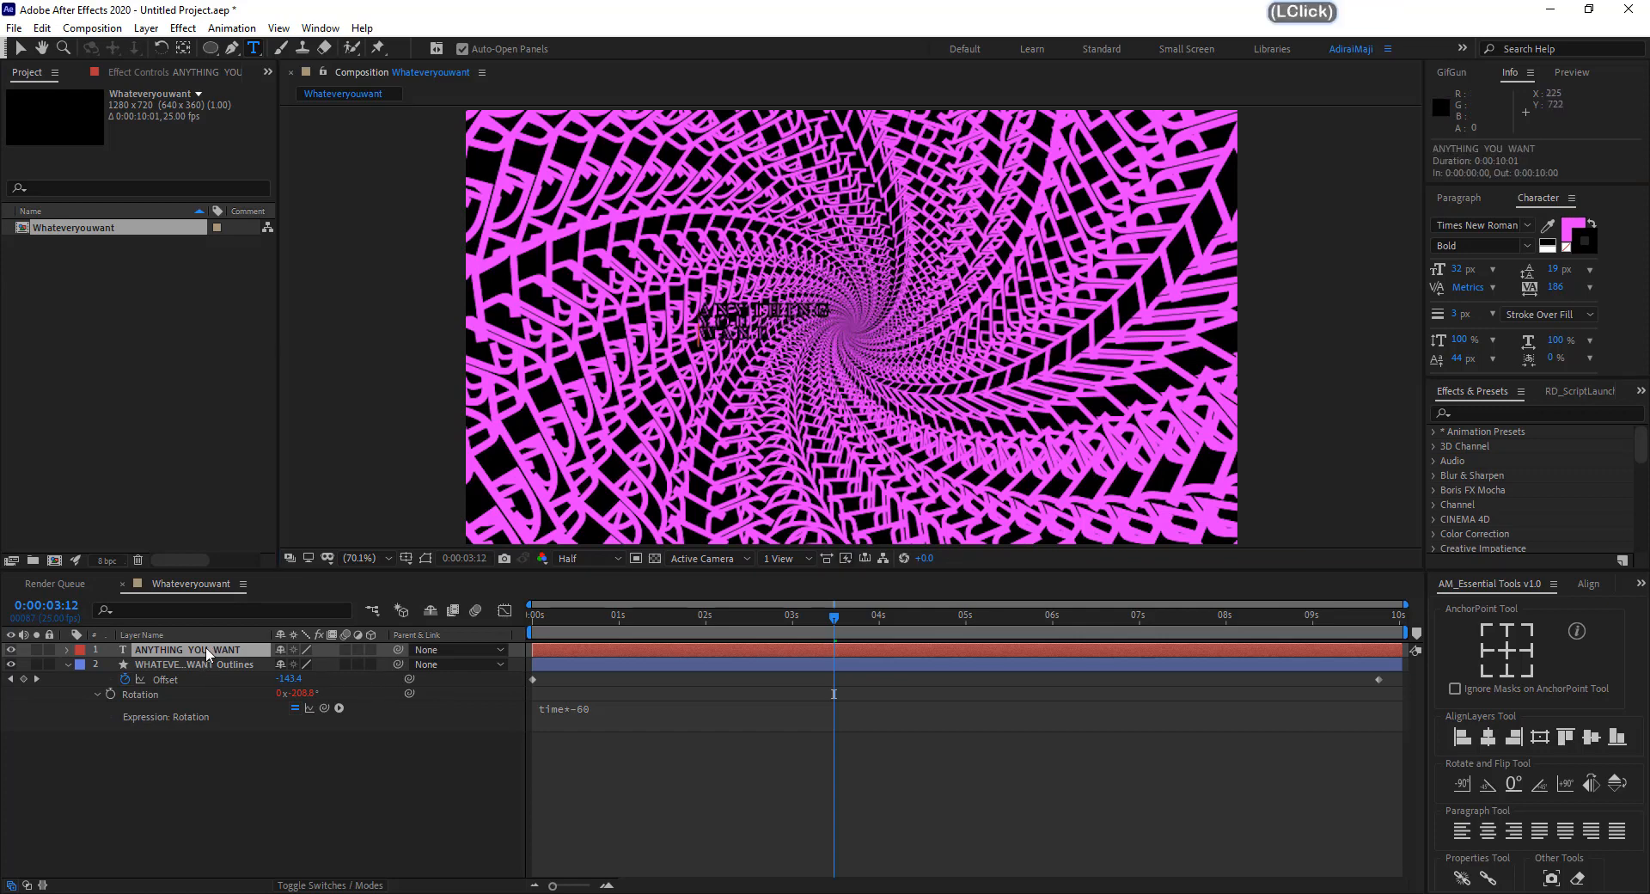
left_click(1473, 205)
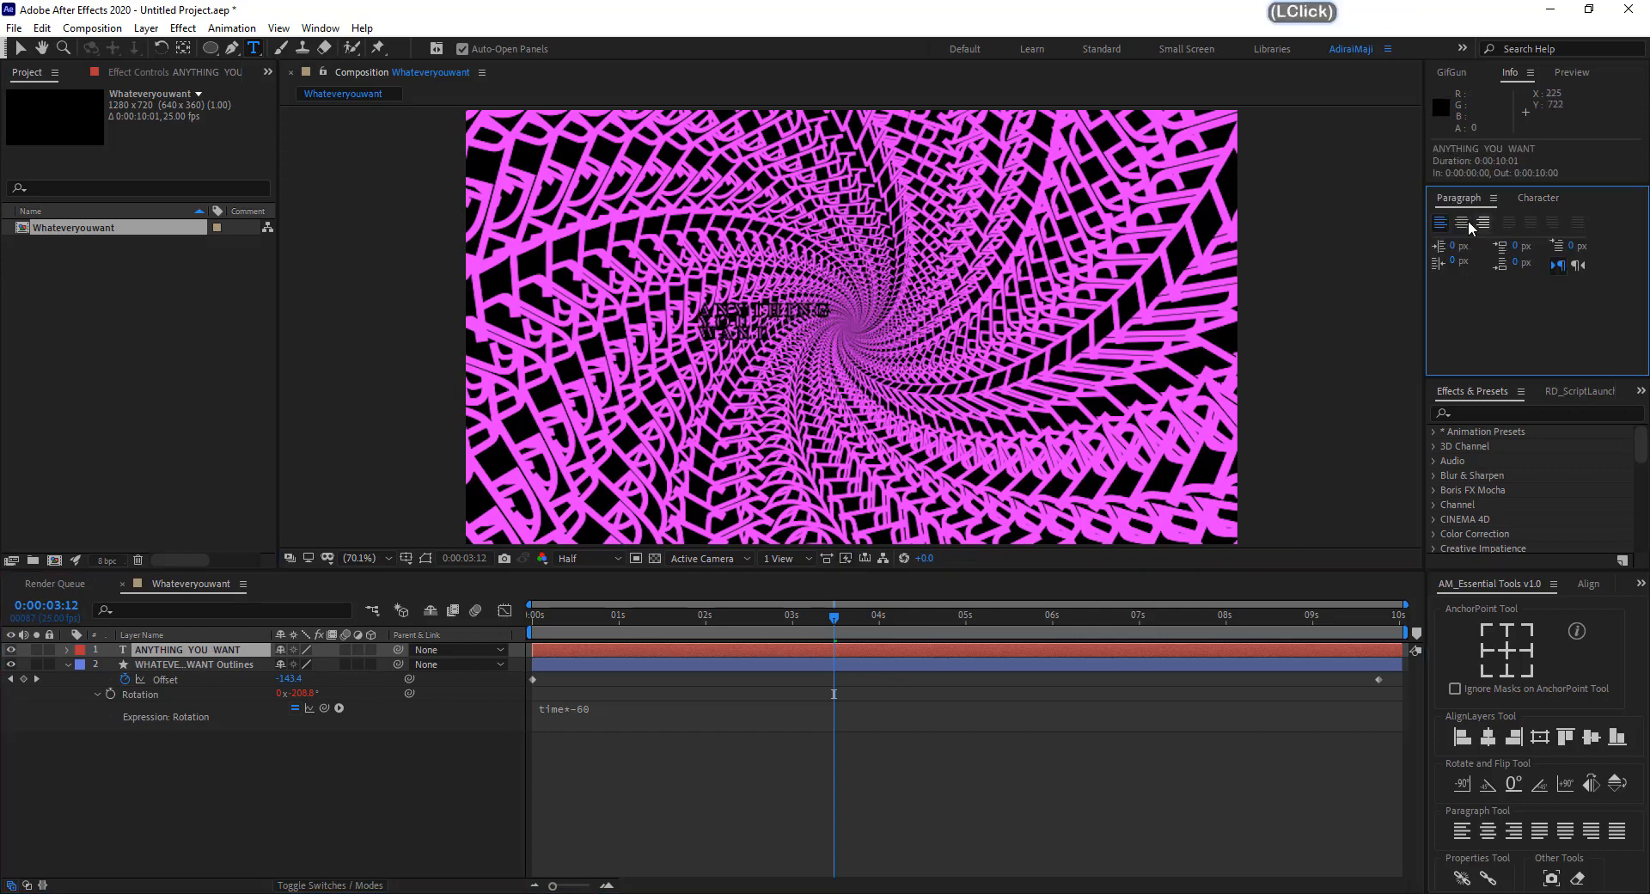
left_click(1469, 223)
left_click(1531, 197)
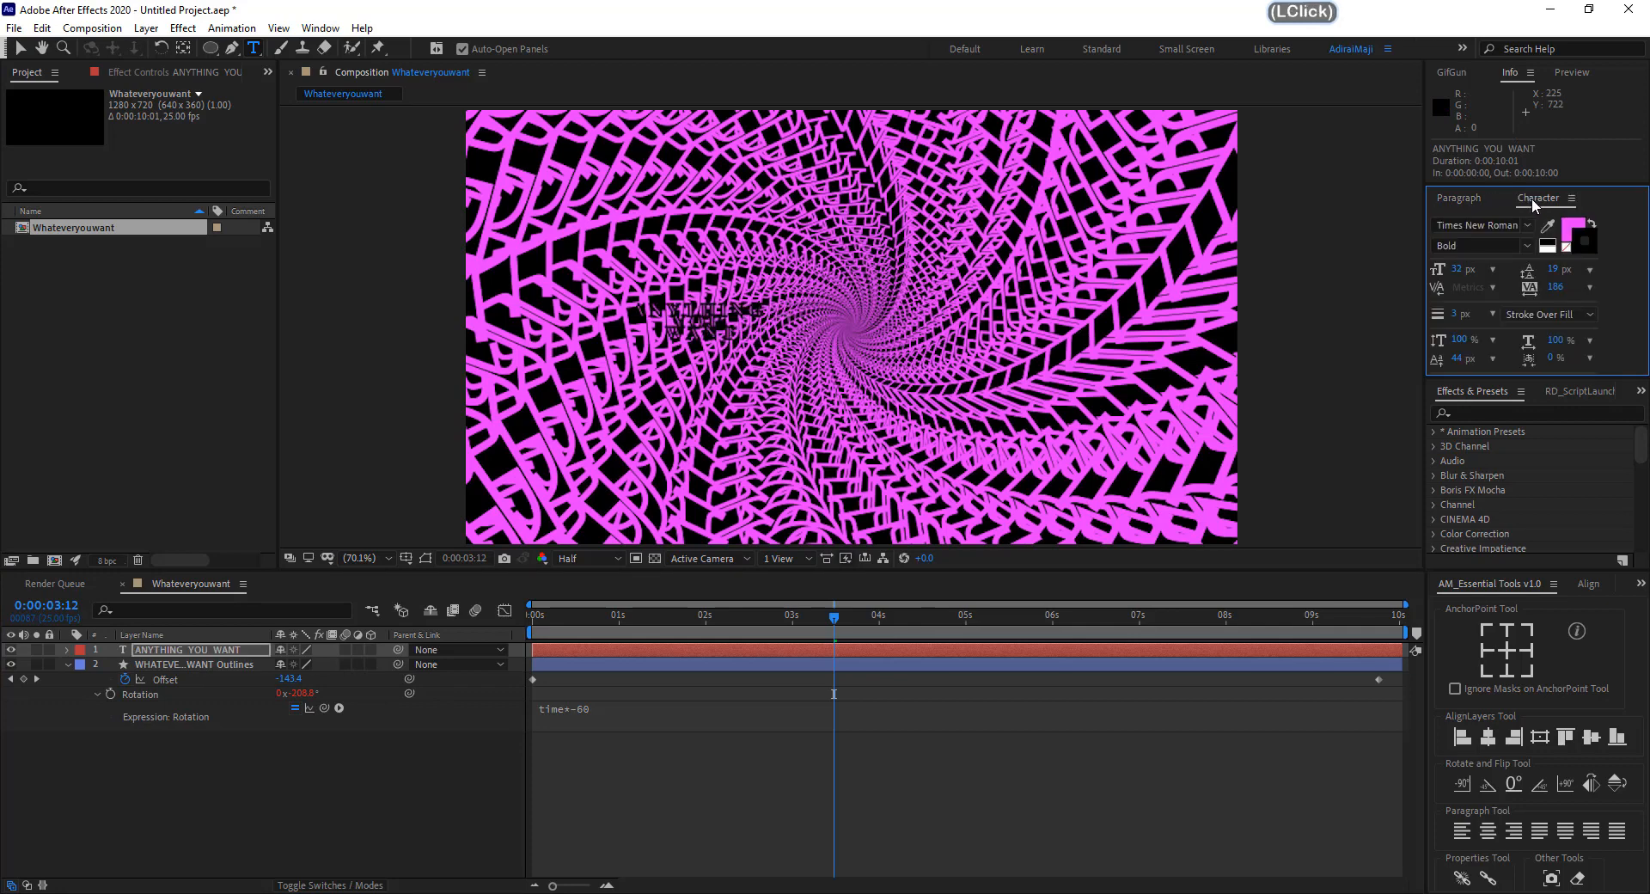
left_click_drag(1459, 270, 1609, 240)
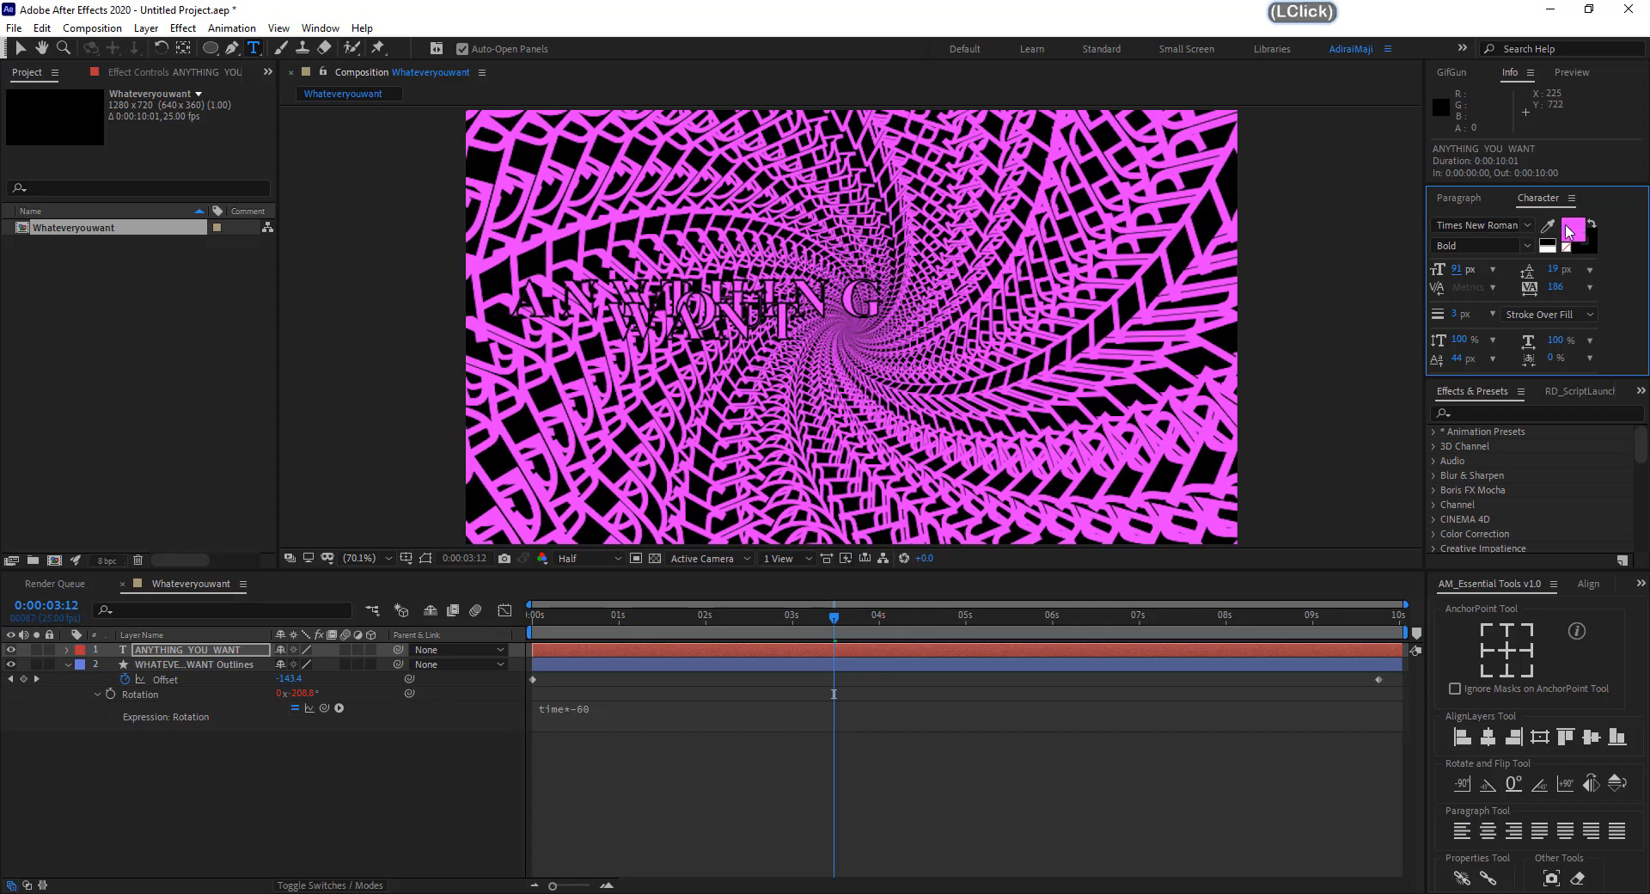
Set the ANYTHING YOU WANT text's fill to black 000000 and its stroke to hot pink FF0888.
left_click(1571, 226)
left_click_drag(516, 677, 475, 696)
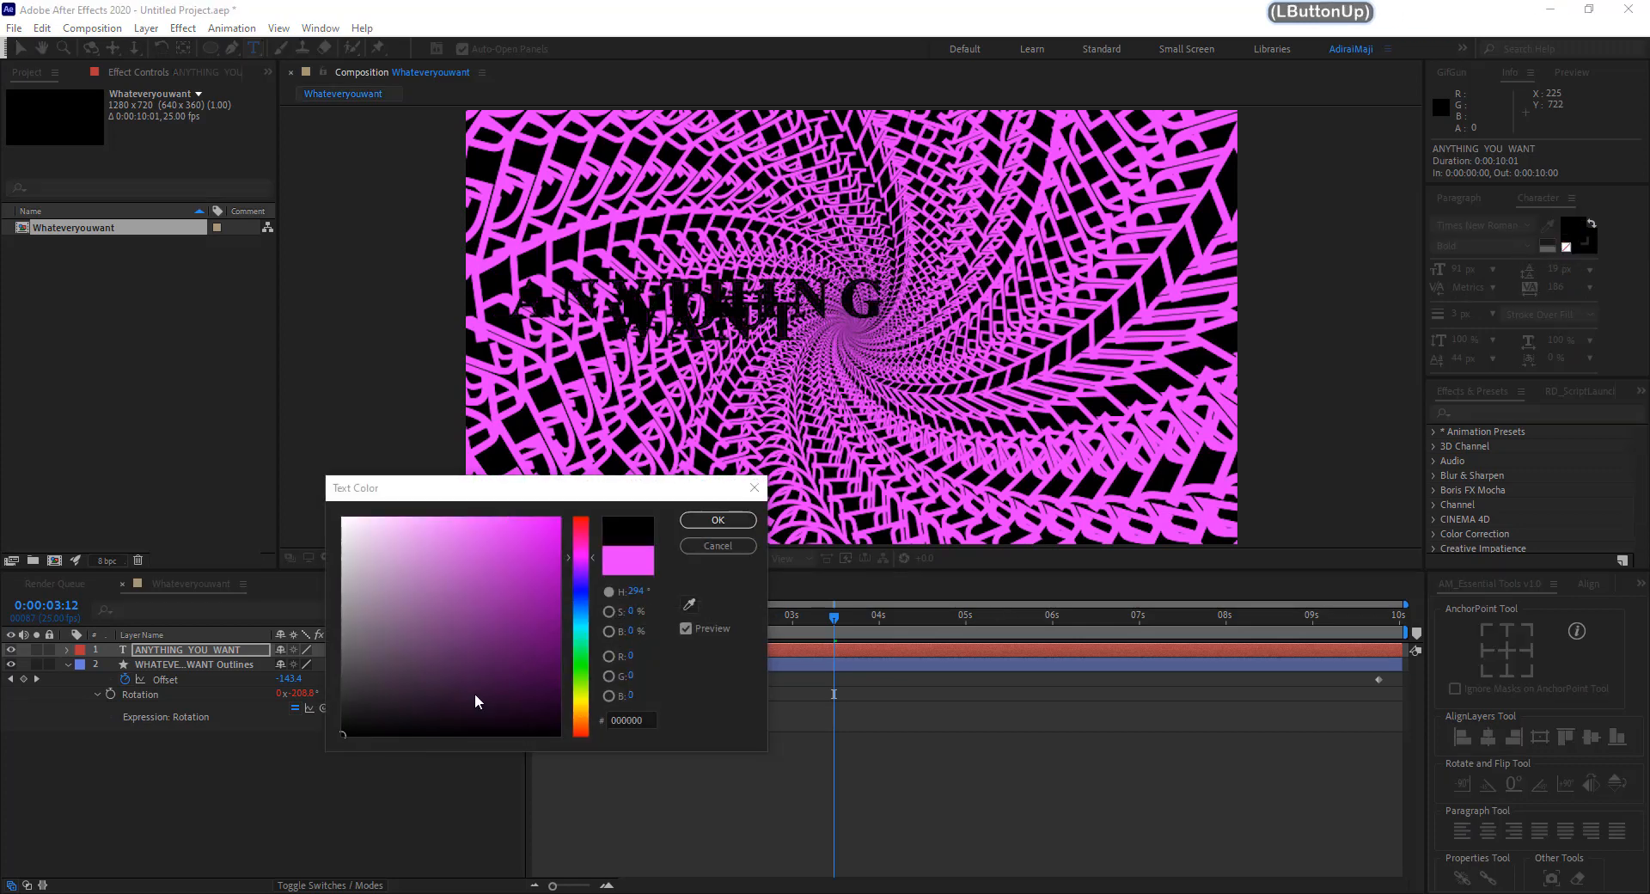
left_click(717, 520)
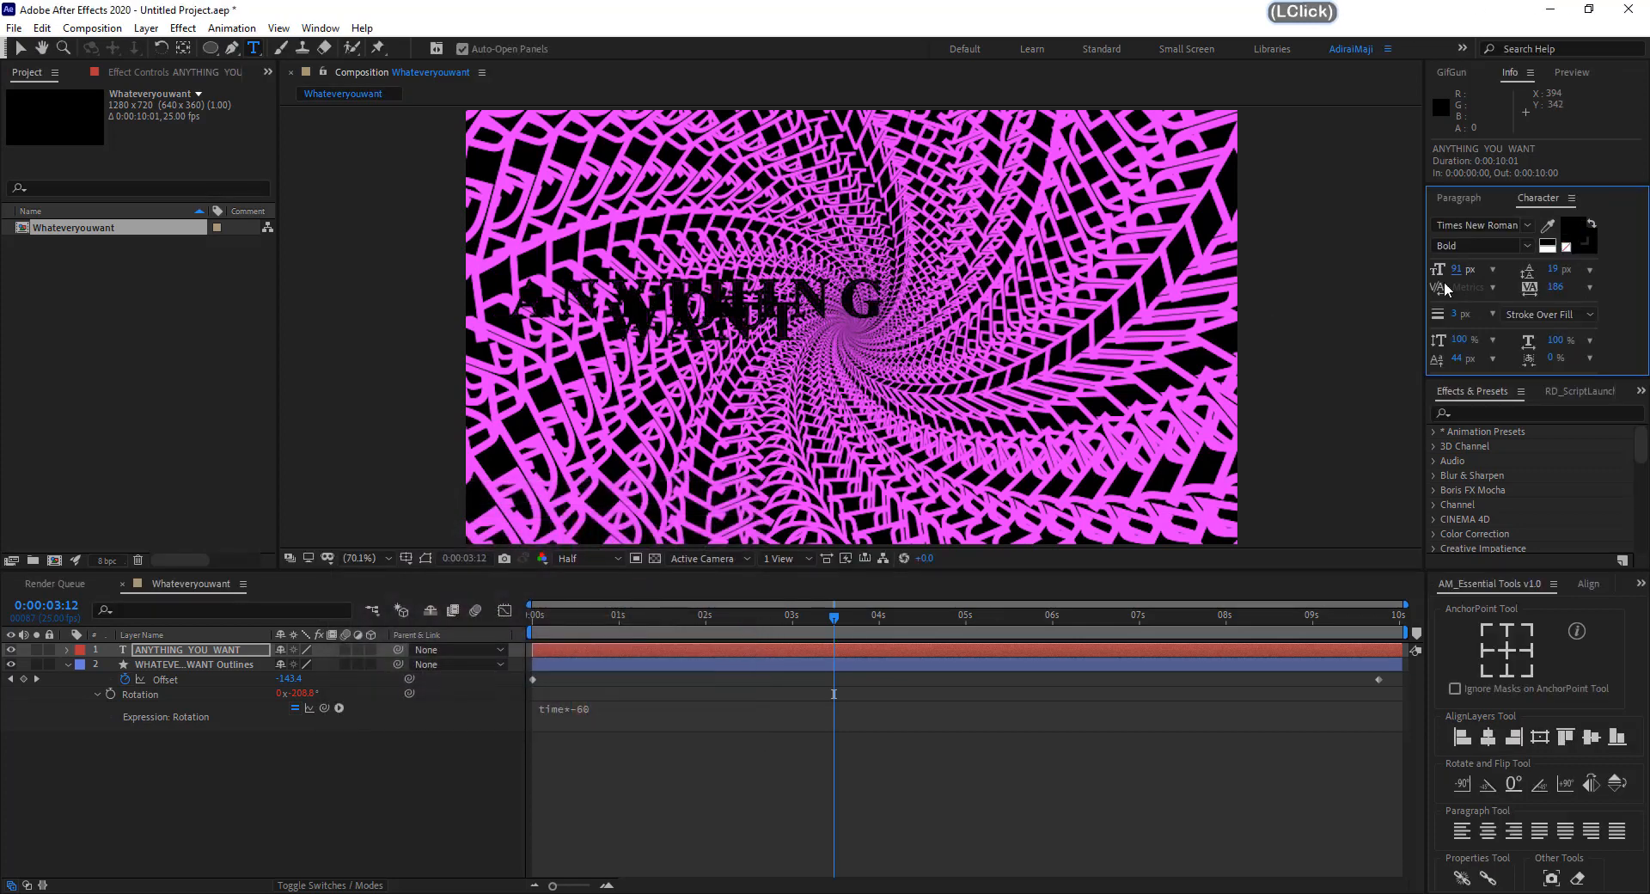
left_click(1588, 249)
left_click(1587, 248)
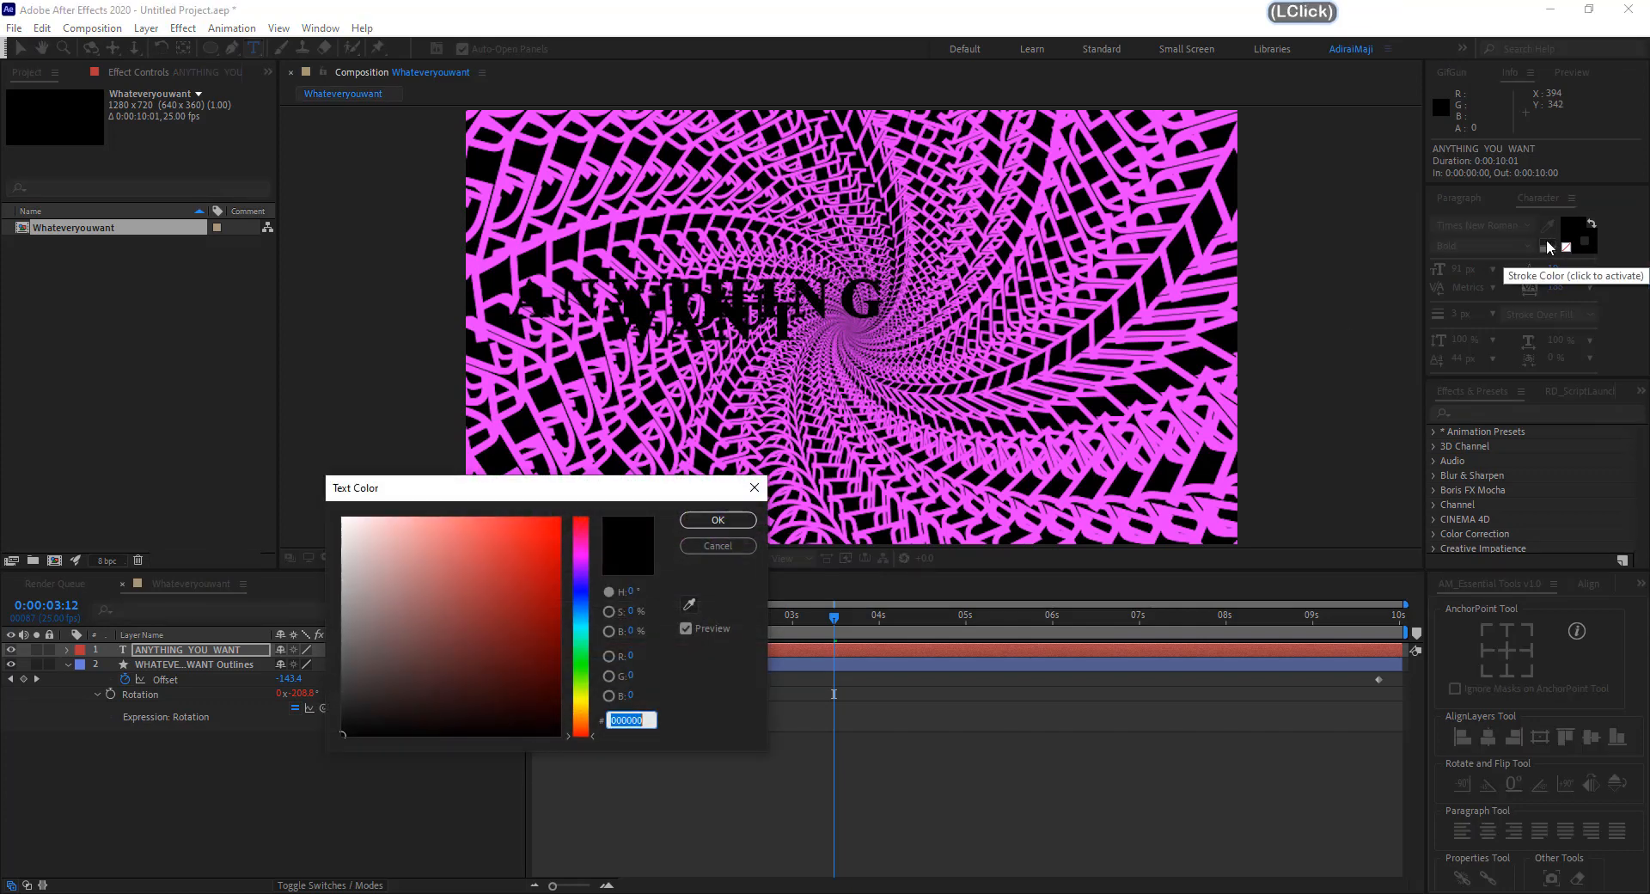
left_click_drag(584, 555, 587, 536)
mouse_move(522, 554)
left_mouse_down()
mouse_move(583, 520)
mouse_move(516, 514)
mouse_move(565, 525)
mouse_move(567, 508)
left_mouse_up()
left_click(716, 519)
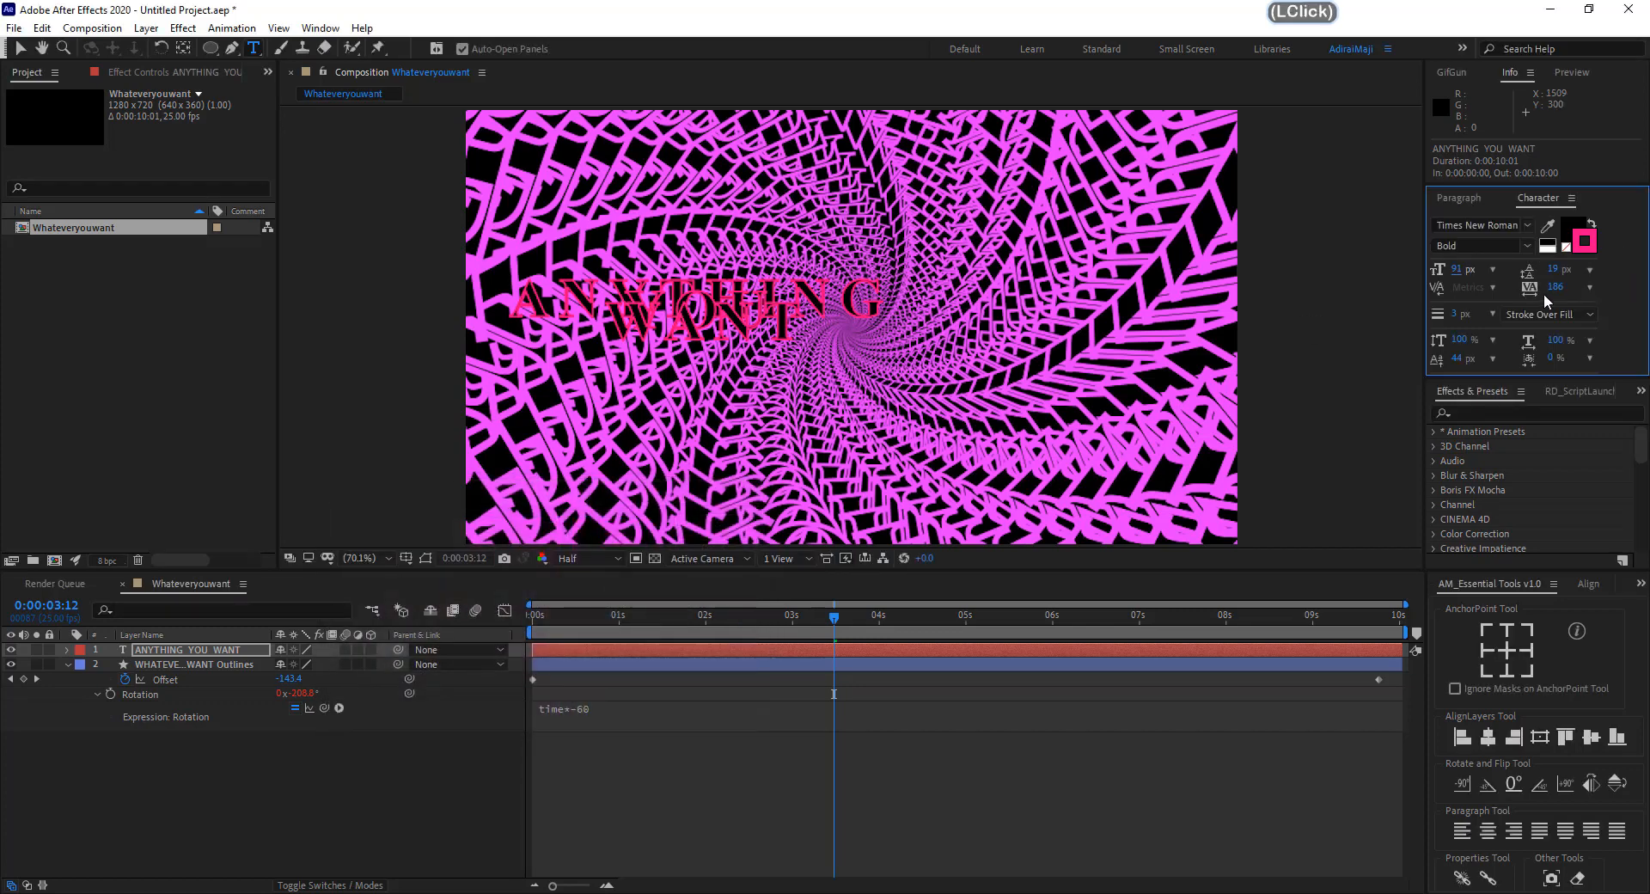
Set the text's leading to 76 px and centre the text layer, with its anchor point centred, in the composition.
left_click_drag(1554, 272, 1616, 272)
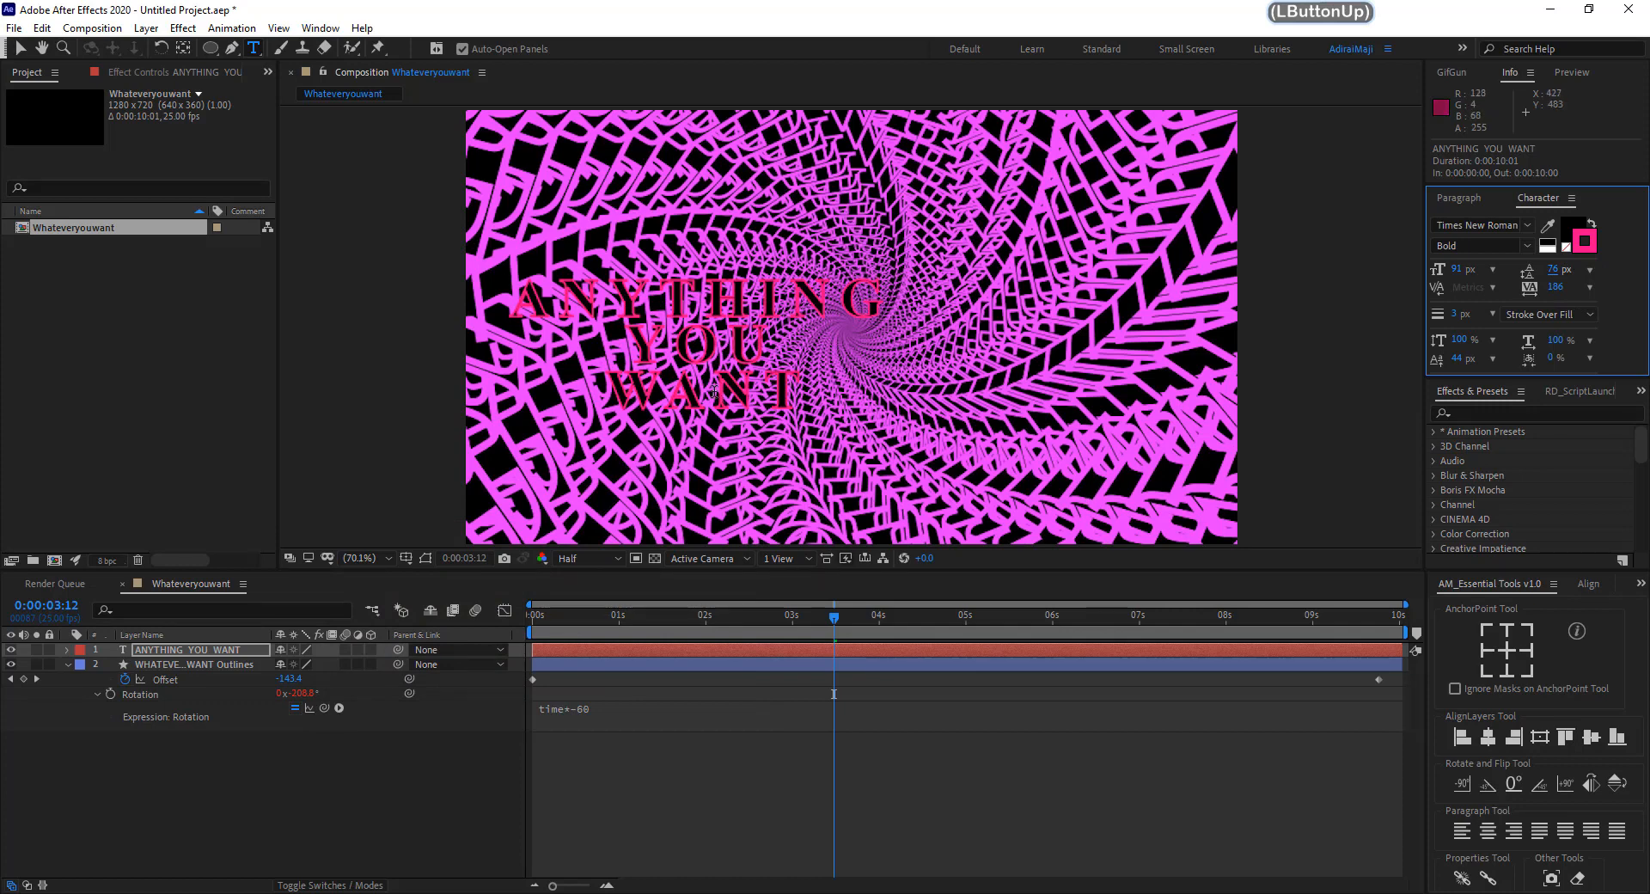
key("v")
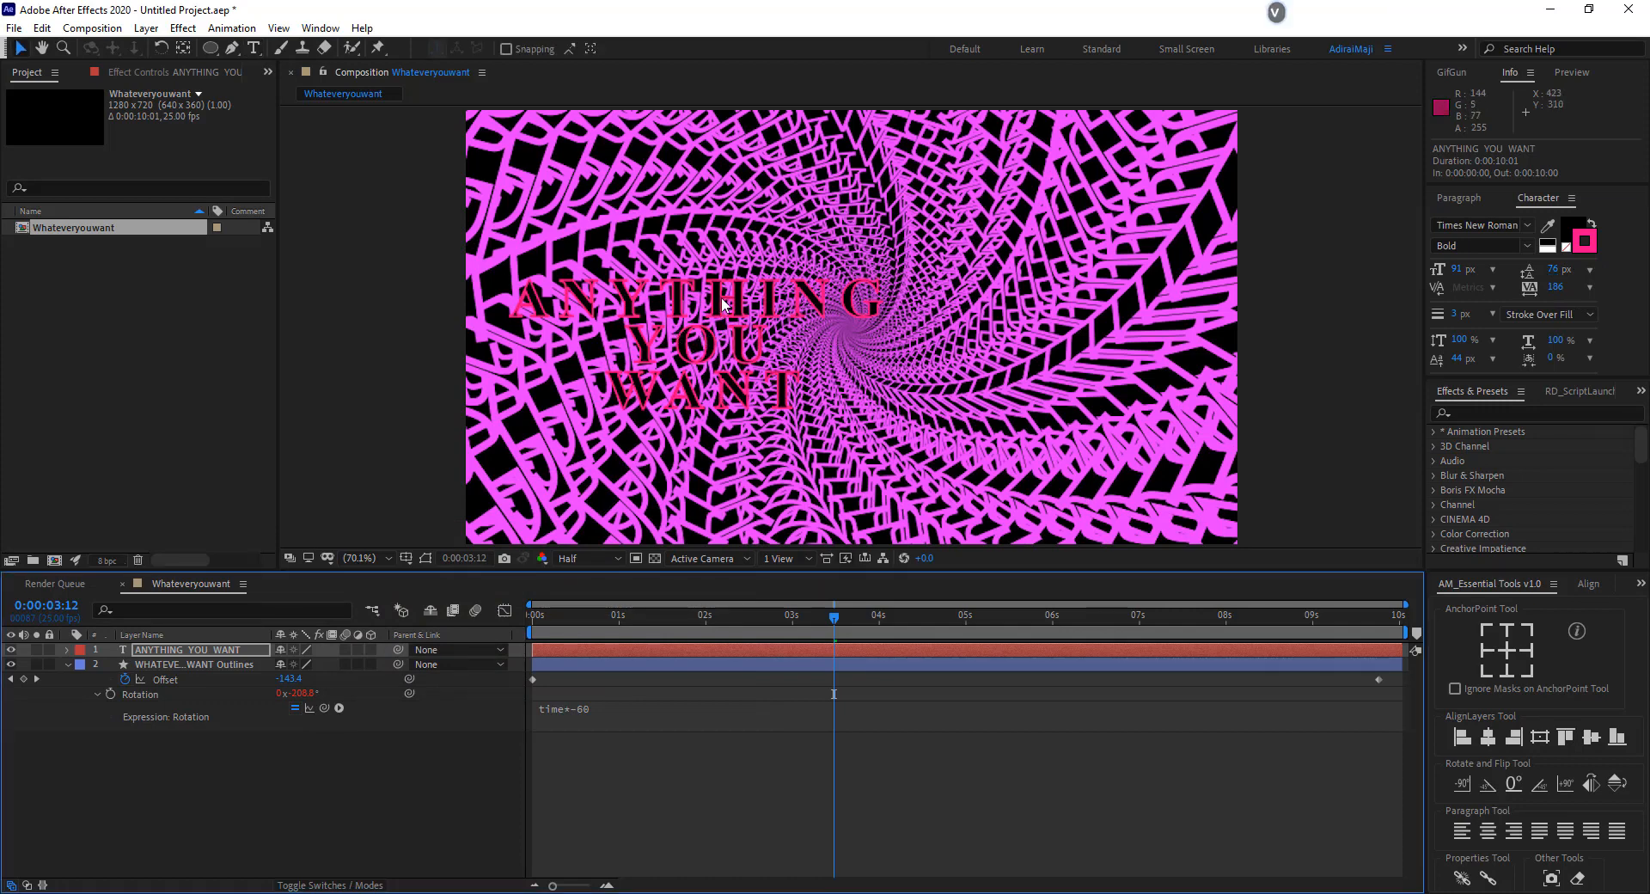
left_click_drag(781, 301, 950, 306)
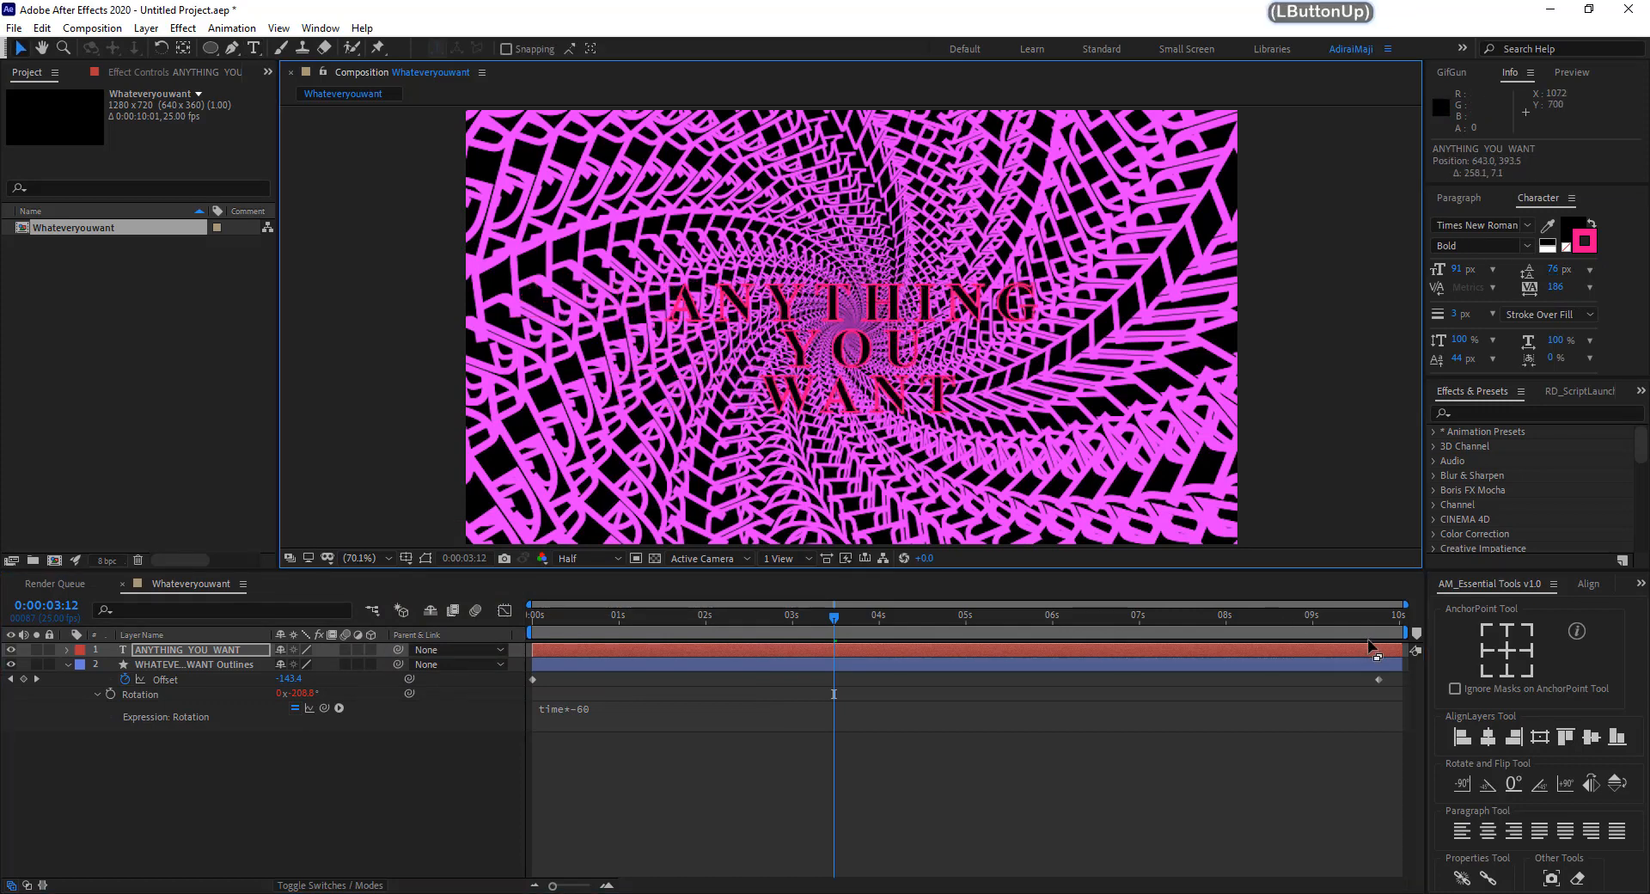
left_click(1506, 636)
left_click(1540, 739)
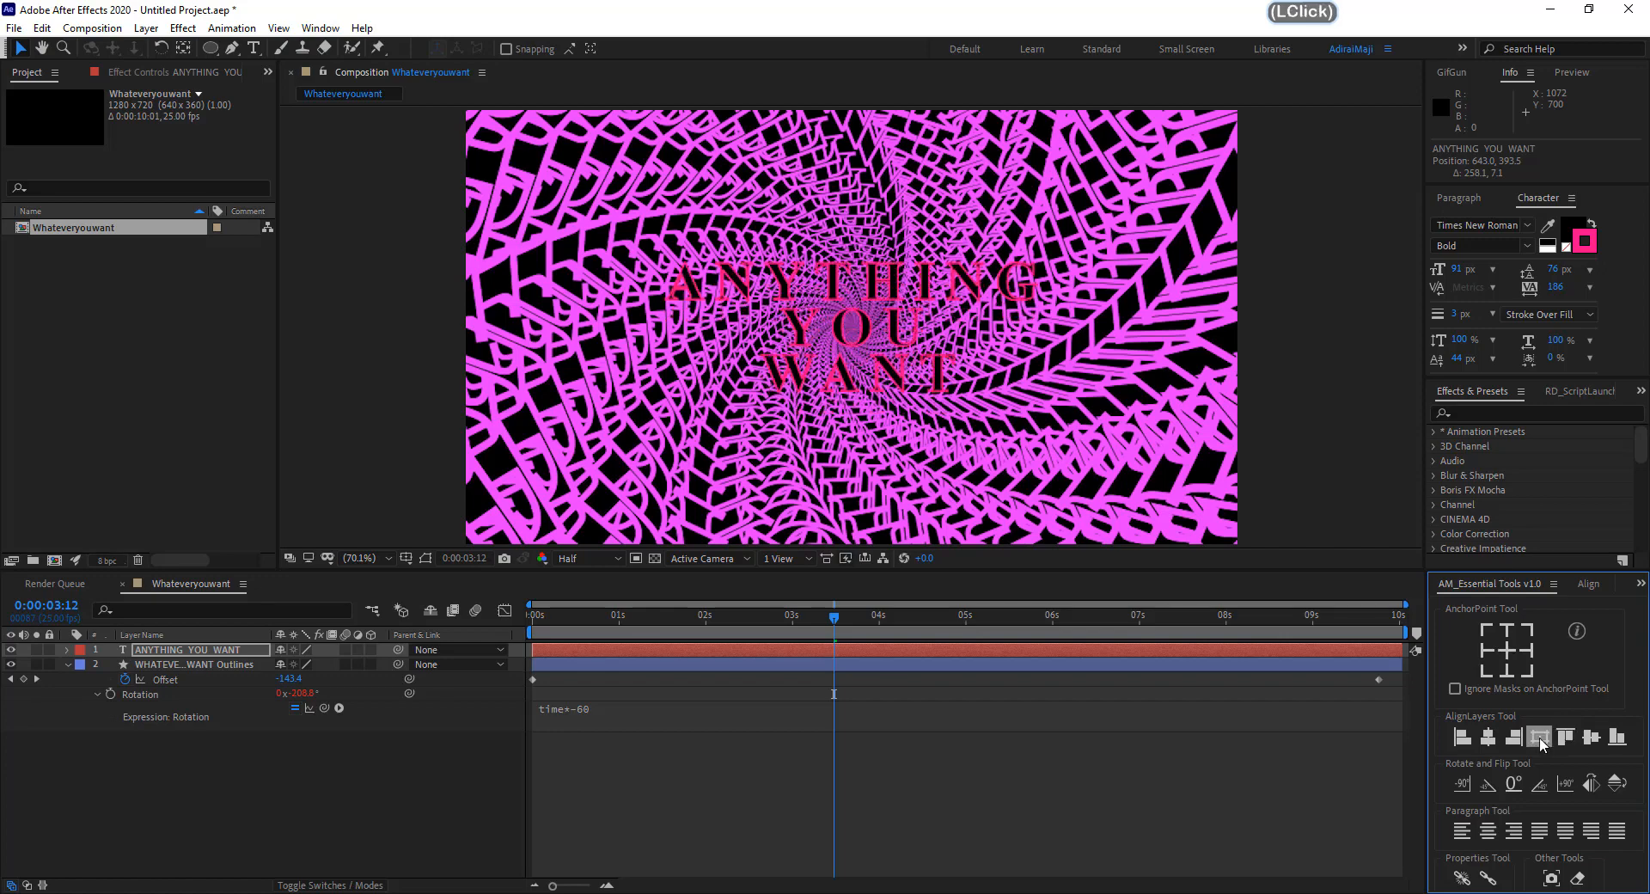
Fade in the text layer with Opacity keyframes of 0% at 0:00:03:04 and 100% at 0:00:06:01.
mouse_move(831, 615)
left_mouse_down()
mouse_move(1007, 611)
mouse_move(757, 609)
mouse_move(806, 610)
left_mouse_up()
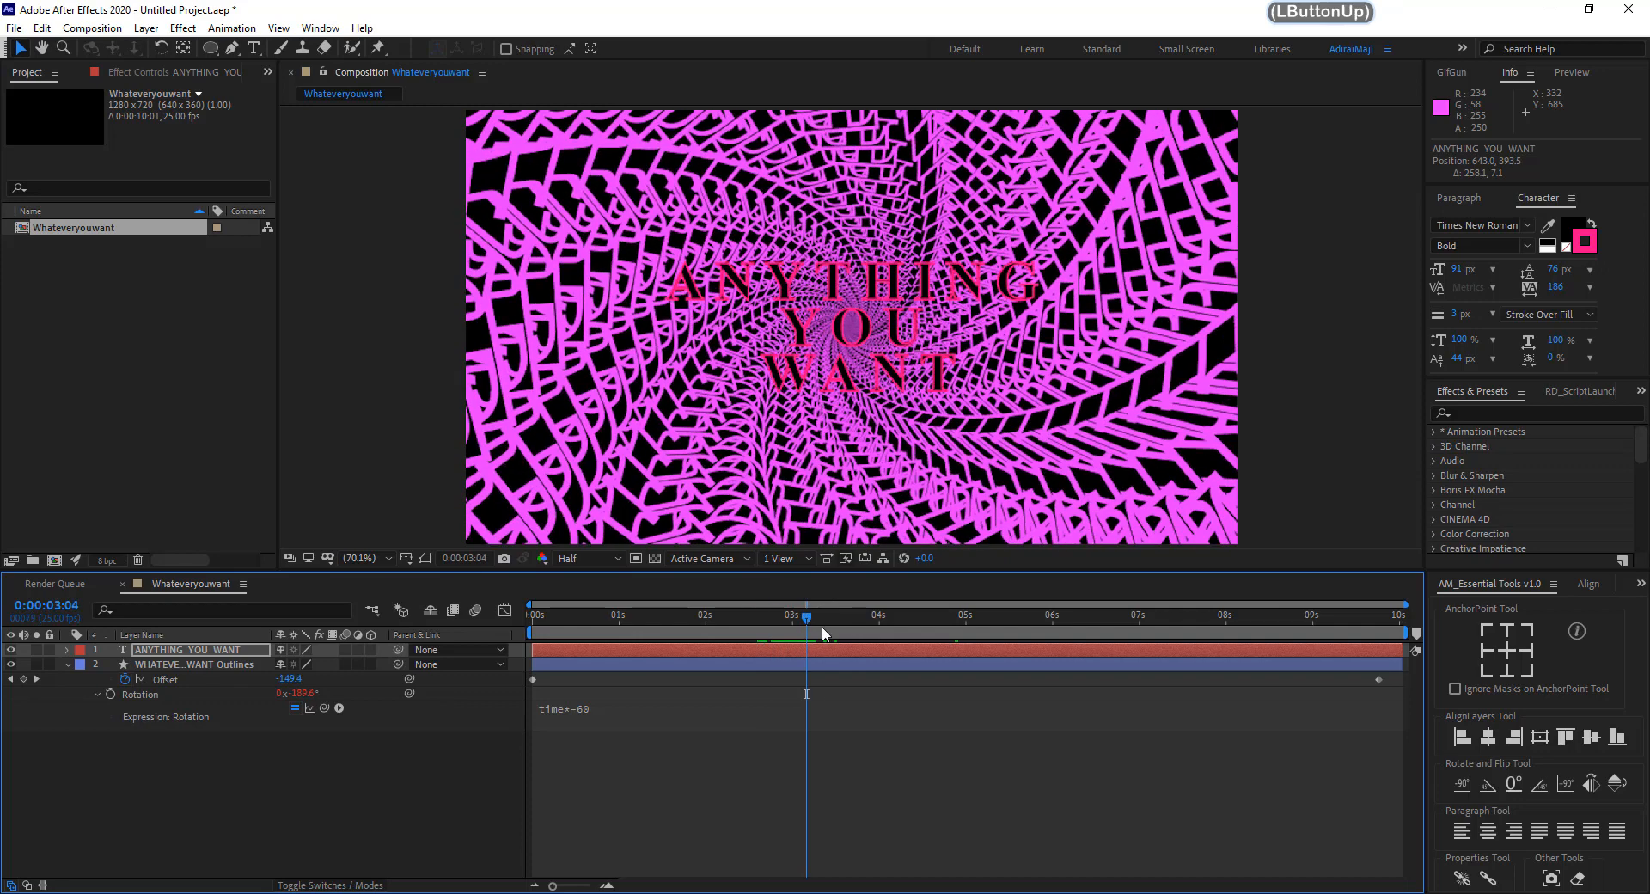
key("t")
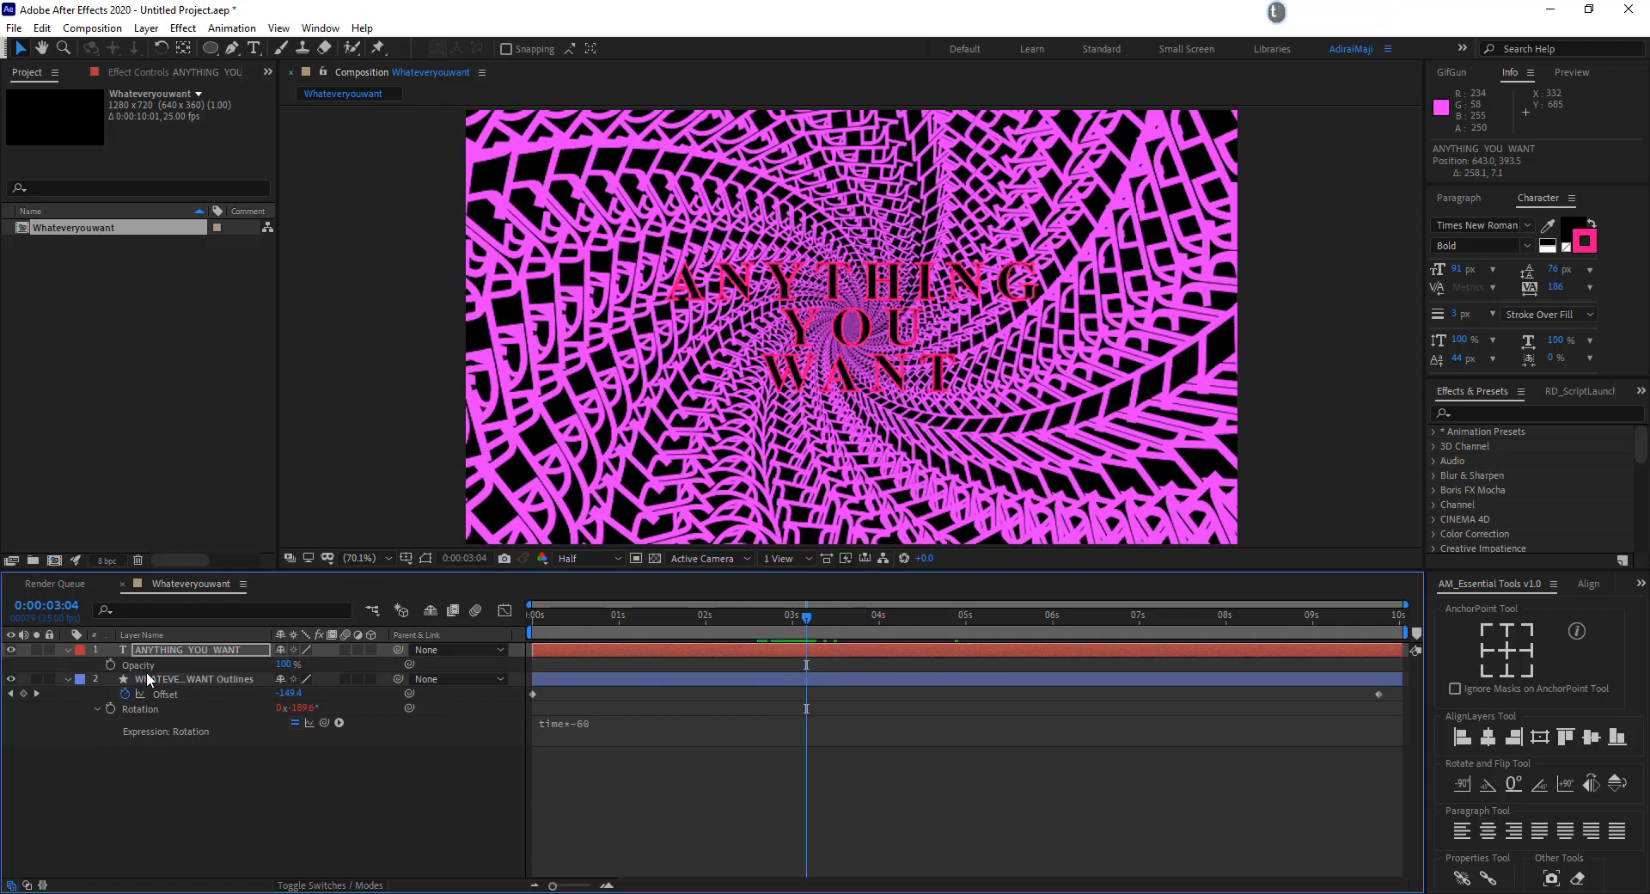
left_click(110, 664)
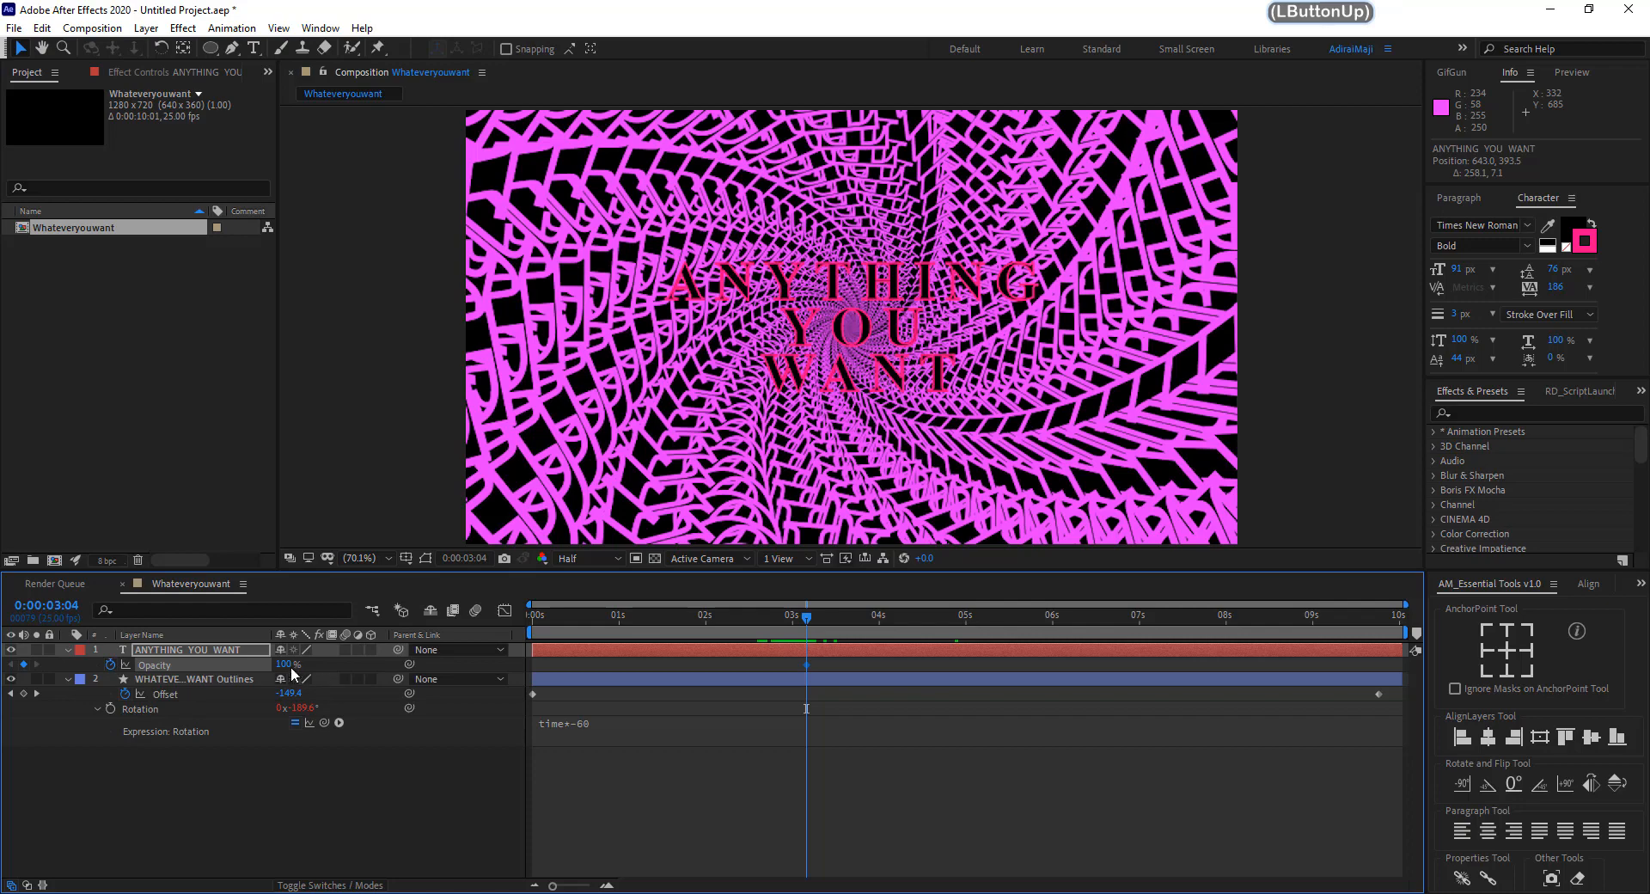
left_click_drag(290, 667, 507, 671)
left_click_drag(1028, 615, 1056, 625)
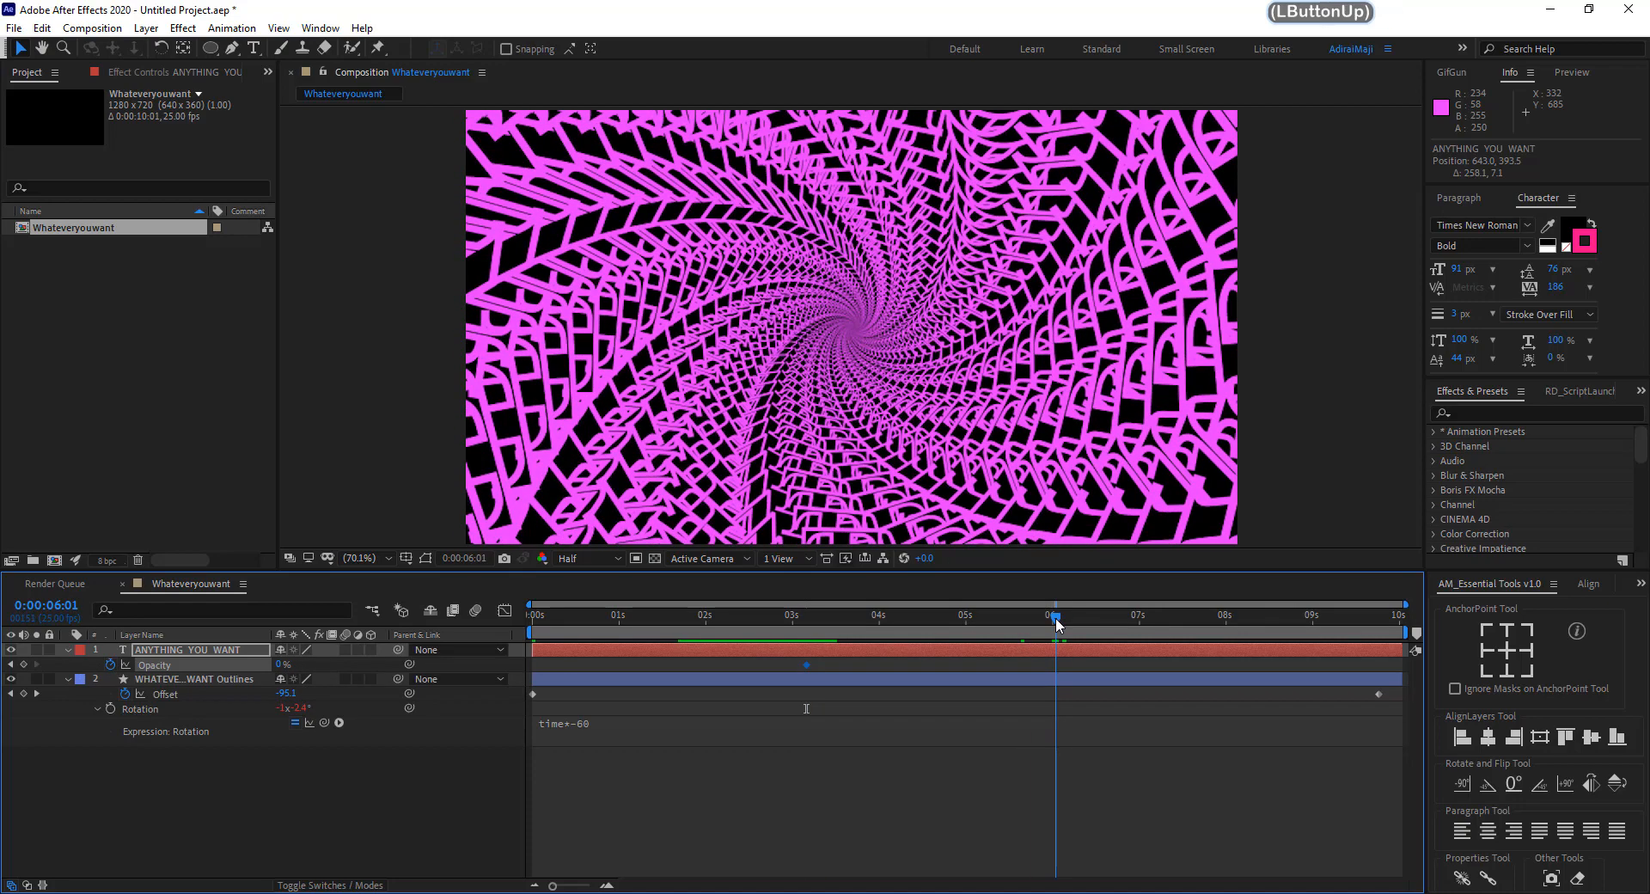
left_click_drag(353, 664, 909, 660)
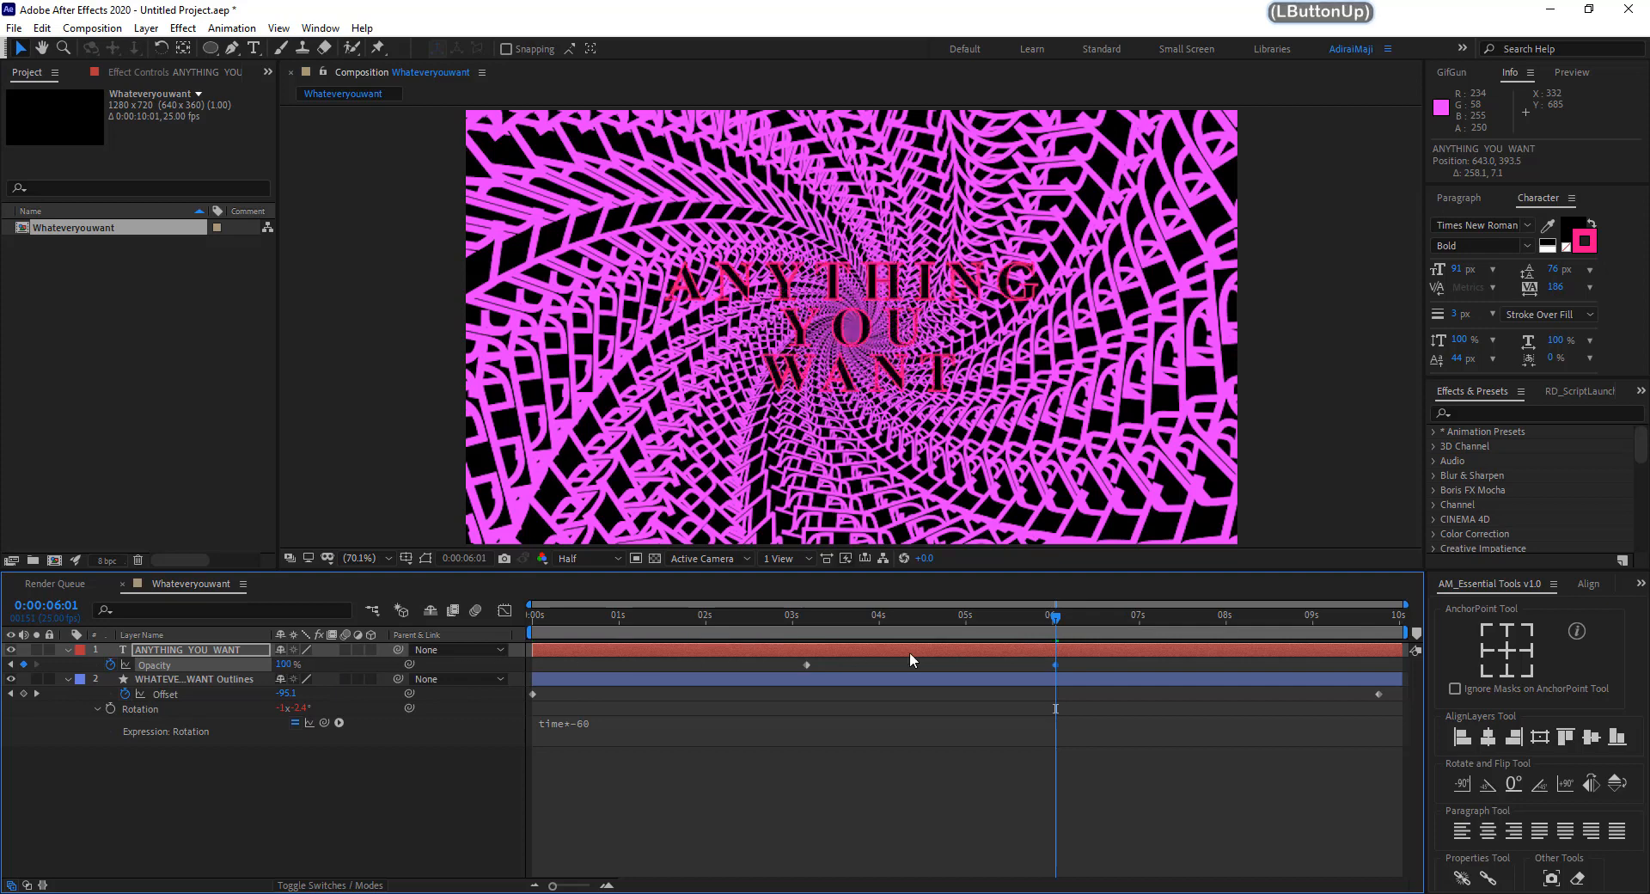
Fade out the text layer with Opacity keyframes of 100% at 0:00:07:00 and 0% at 0:00:08:00.
left_click(1140, 607)
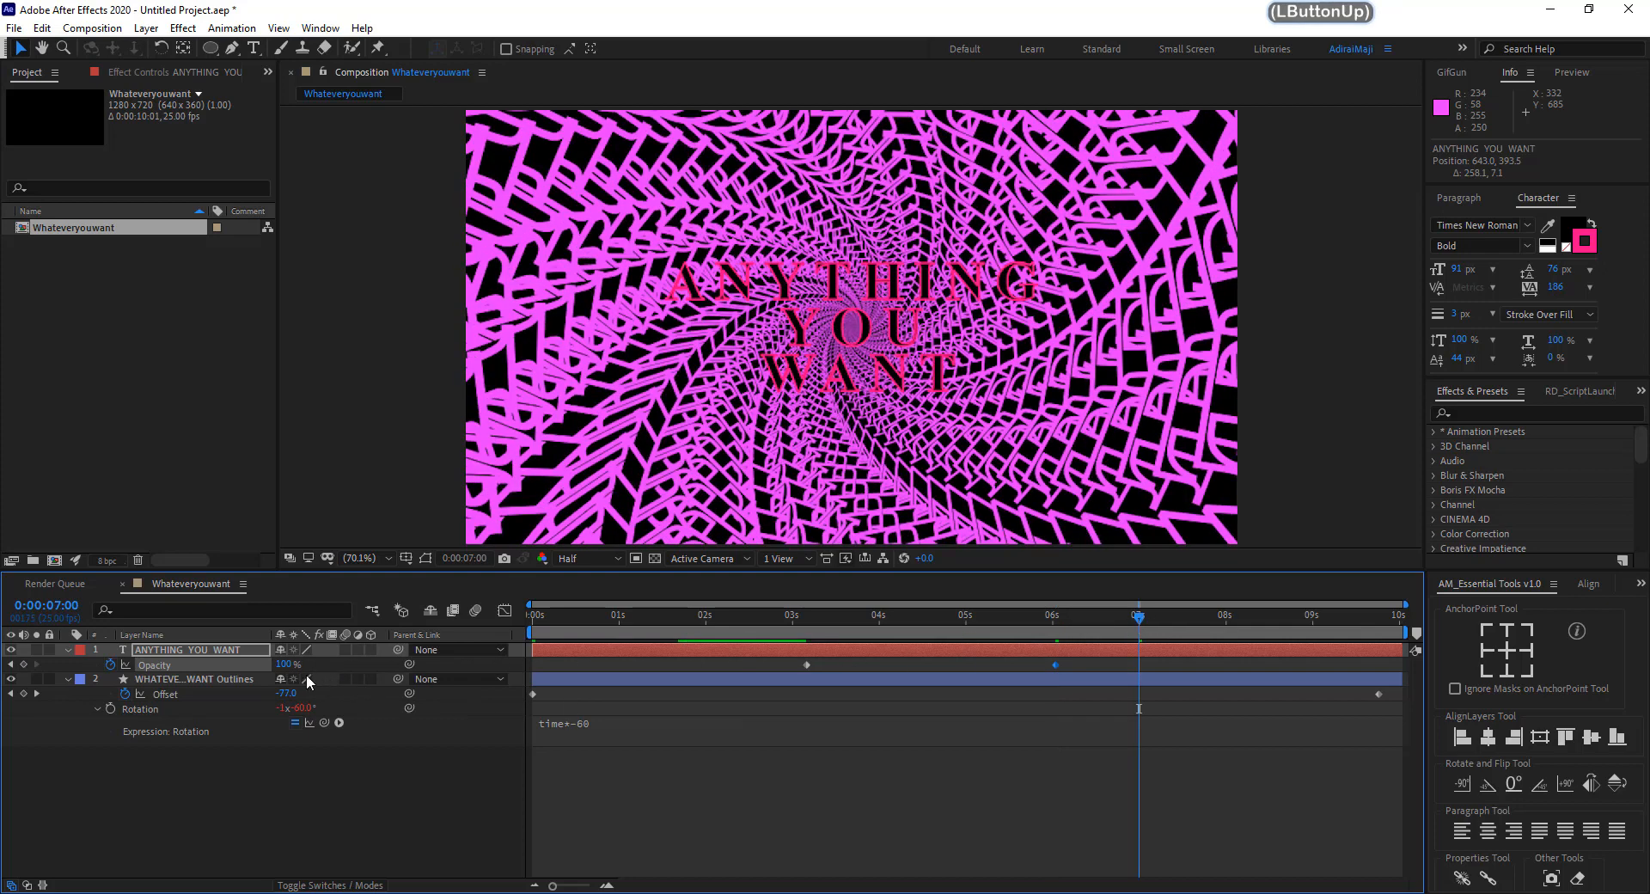
left_click(23, 664)
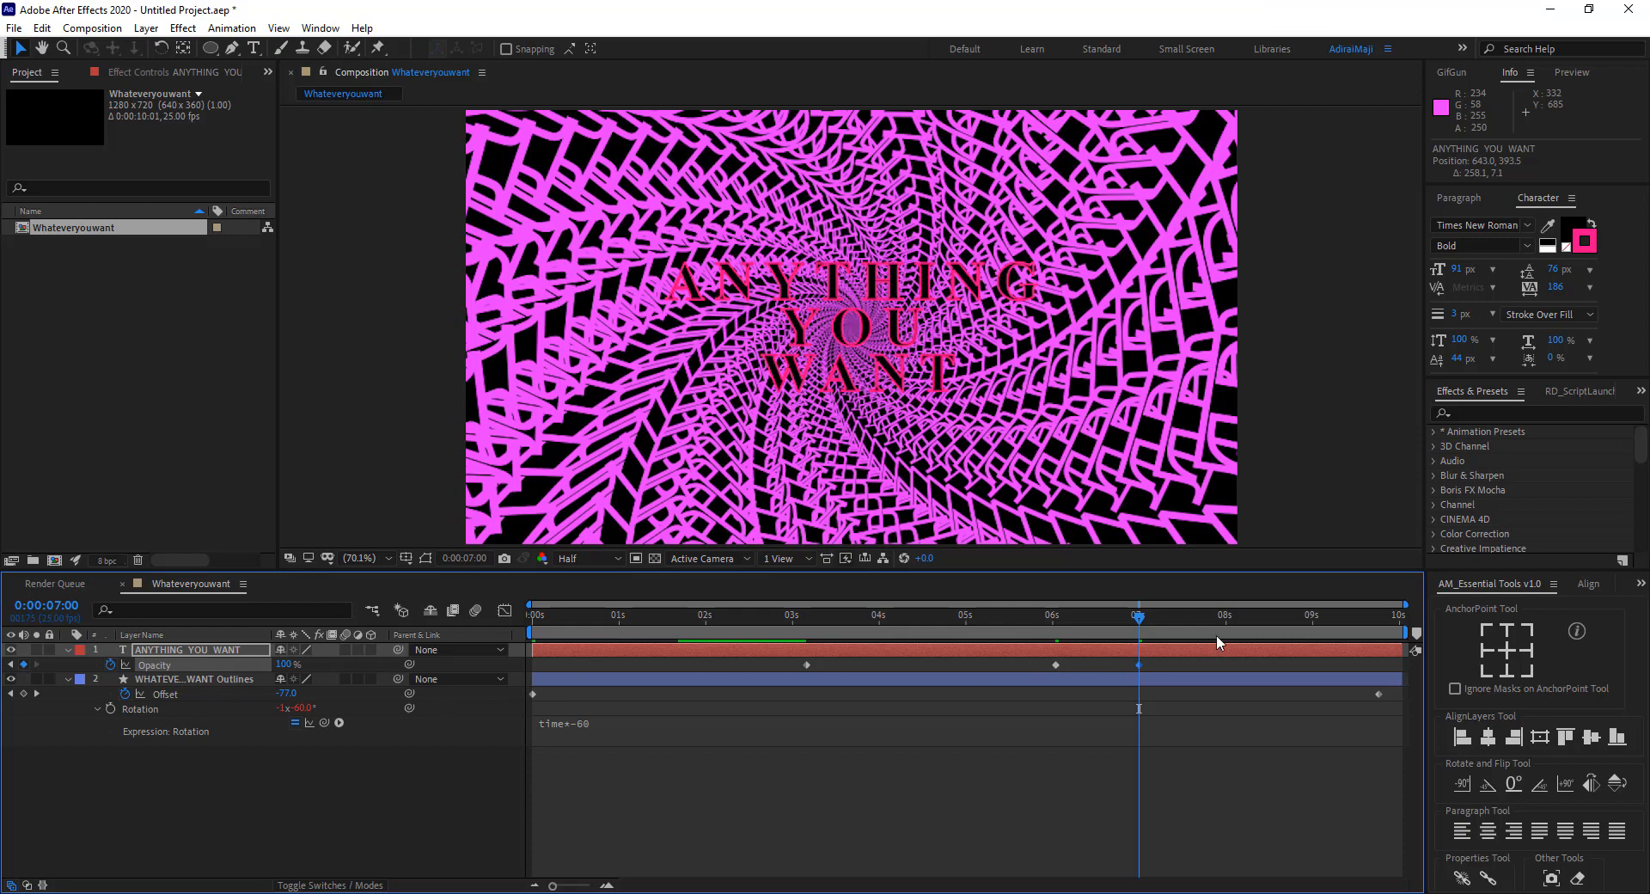
mouse_move(1224, 617)
left_mouse_down()
mouse_move(1400, 621)
mouse_move(1229, 632)
left_mouse_up()
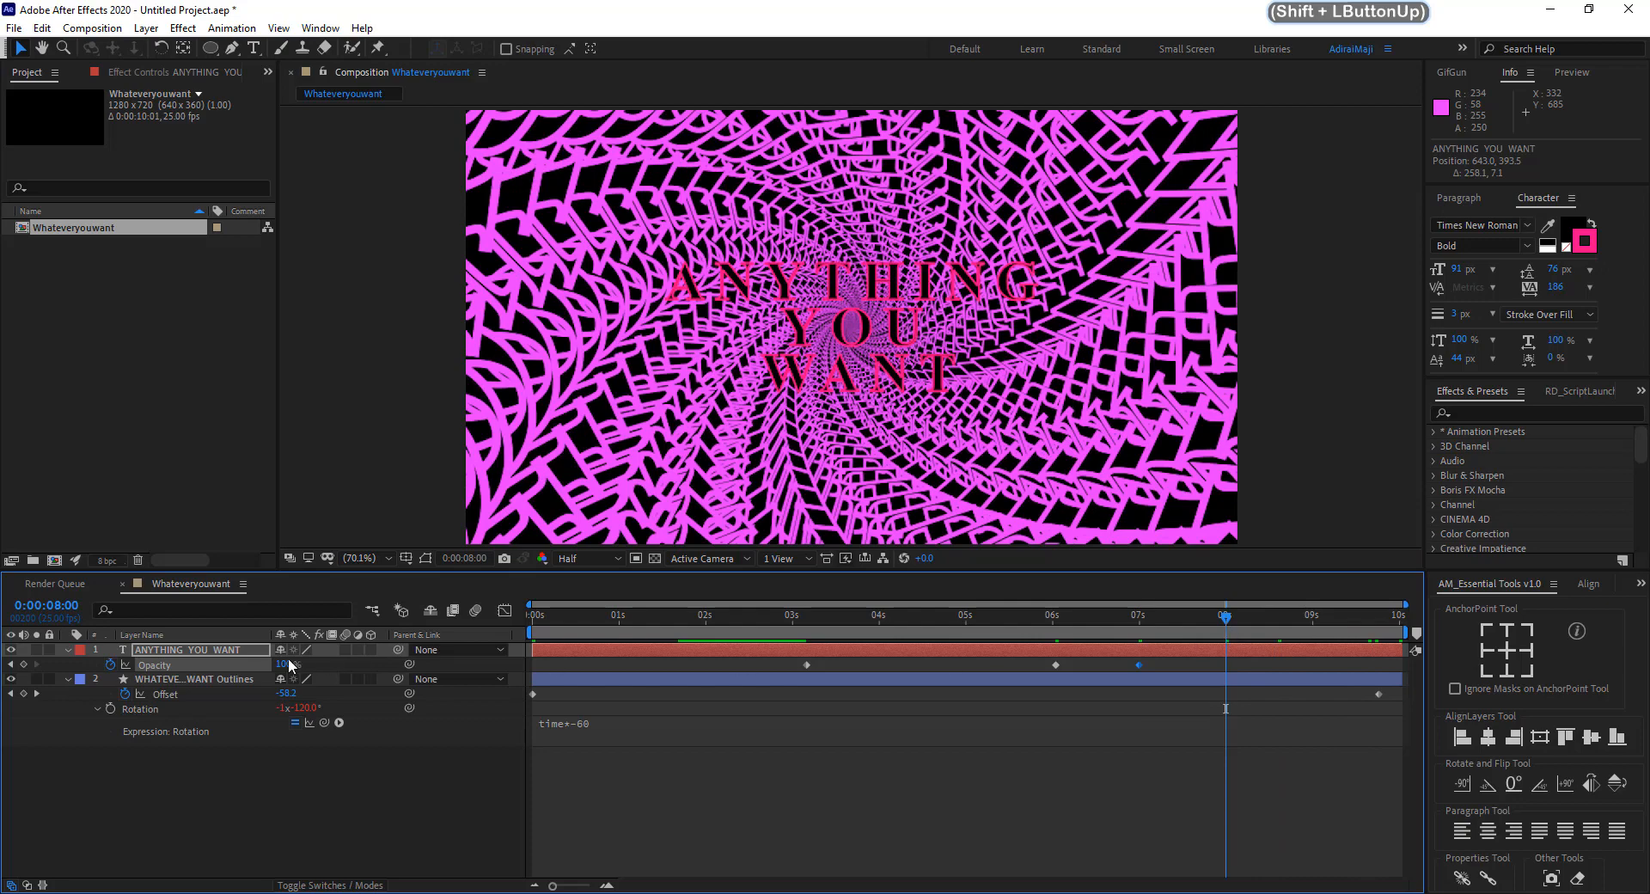
left_click_drag(291, 667, 361, 744)
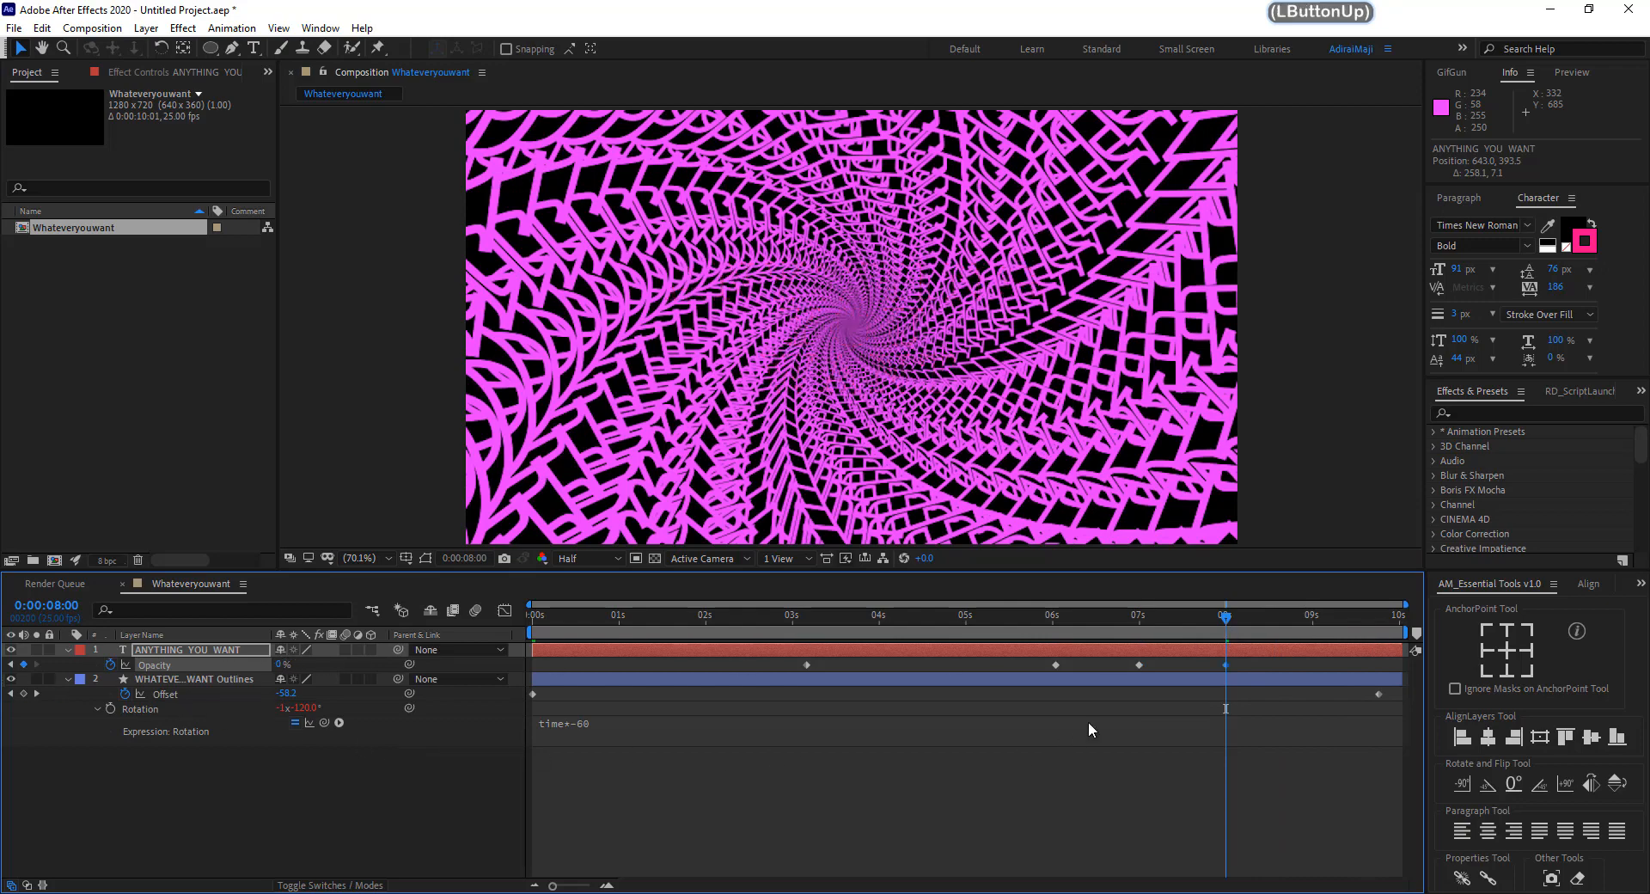
Copy the text layer's last three Opacity keyframes to the WHATEVERYOUWANT Outlines layer's Opacity, starting at 0:00:06:01.
left_click_drag(1036, 615, 797, 624)
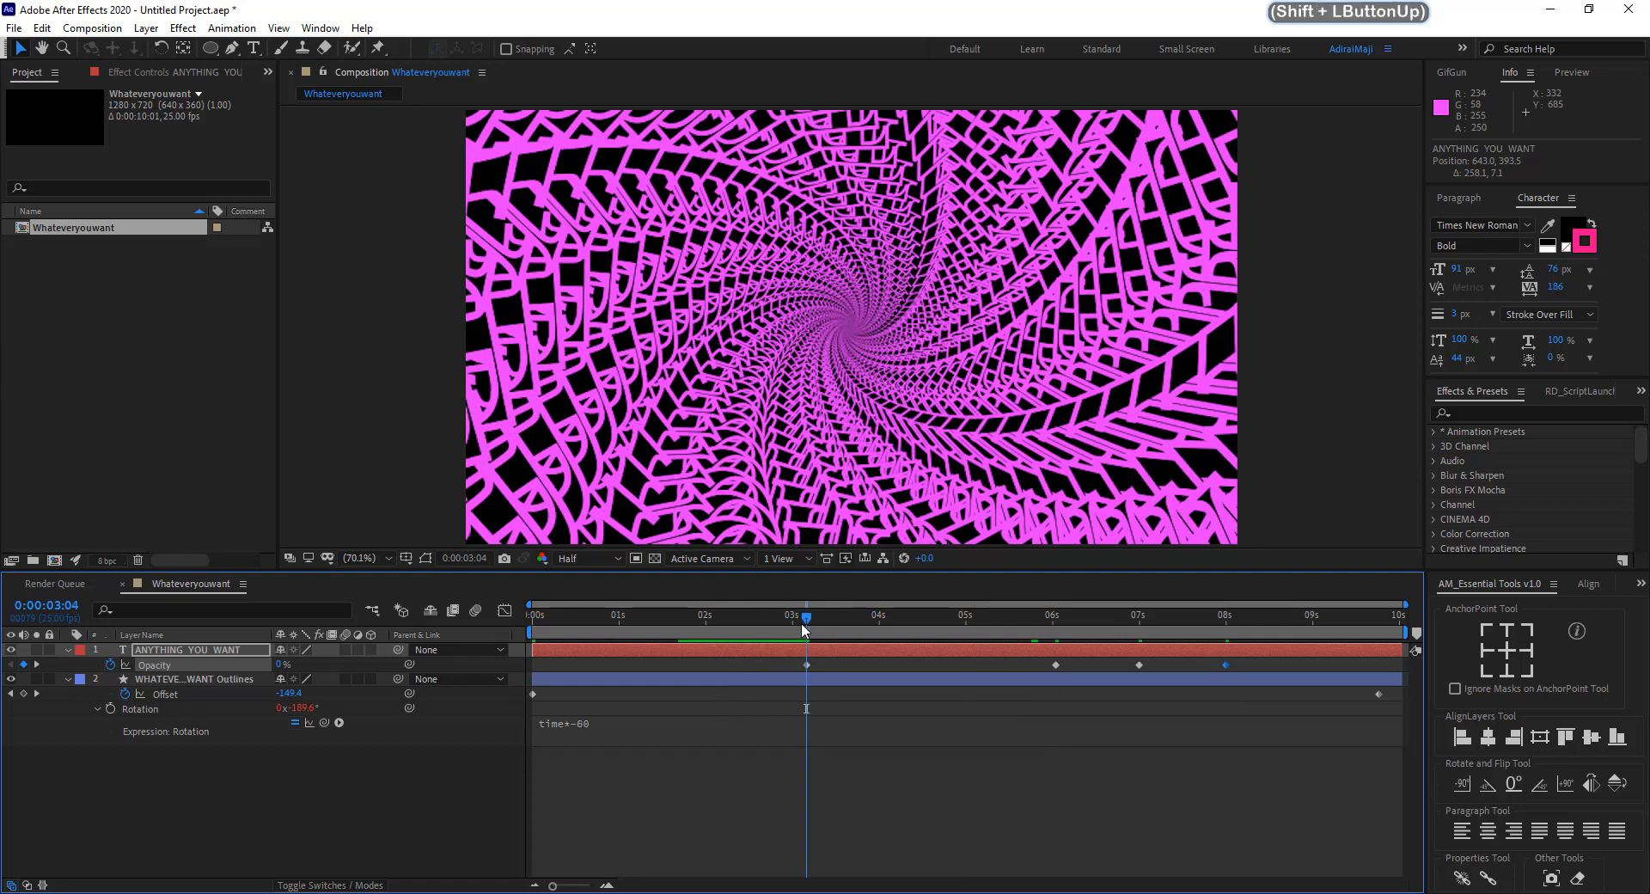
left_click(1038, 621, "shift")
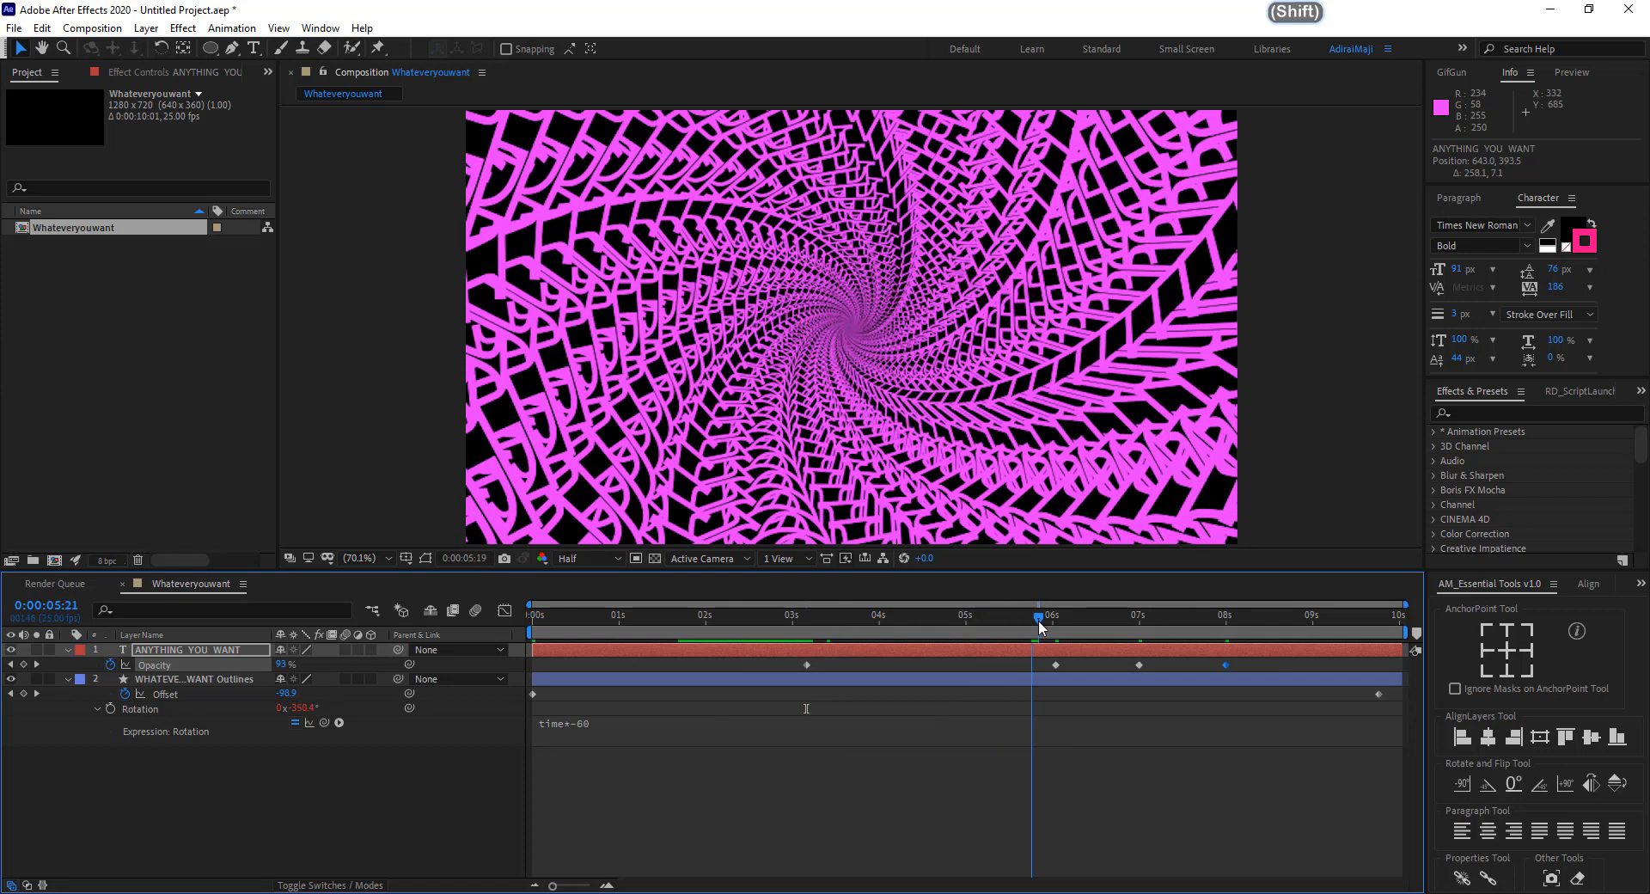
left_click_drag(1039, 621, 1255, 664)
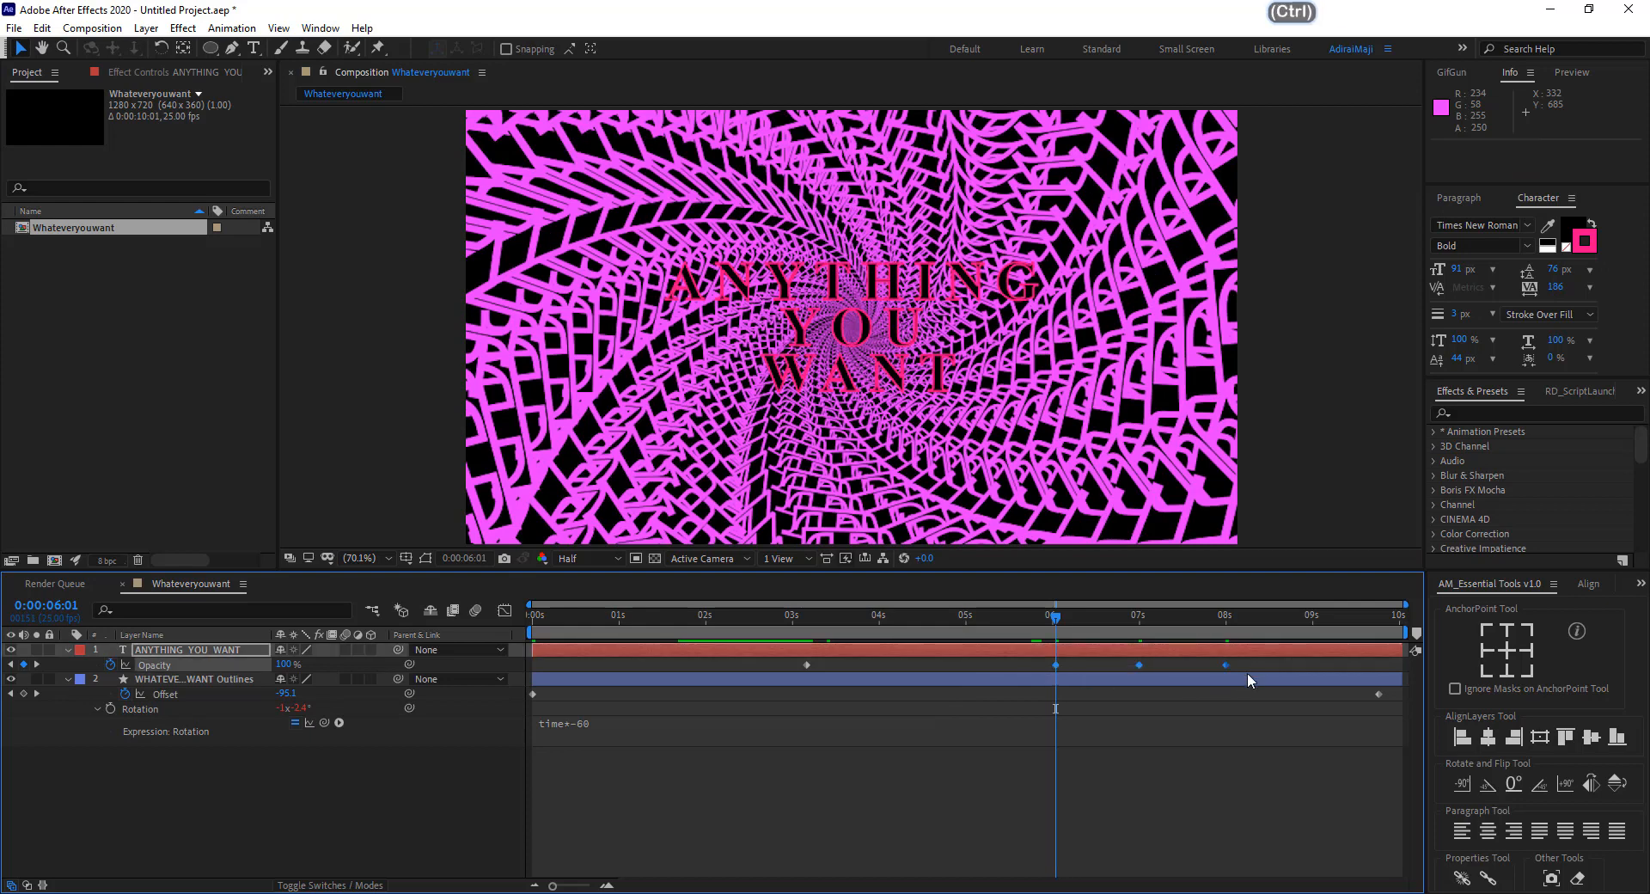
key("ctrl+c")
left_click(167, 677)
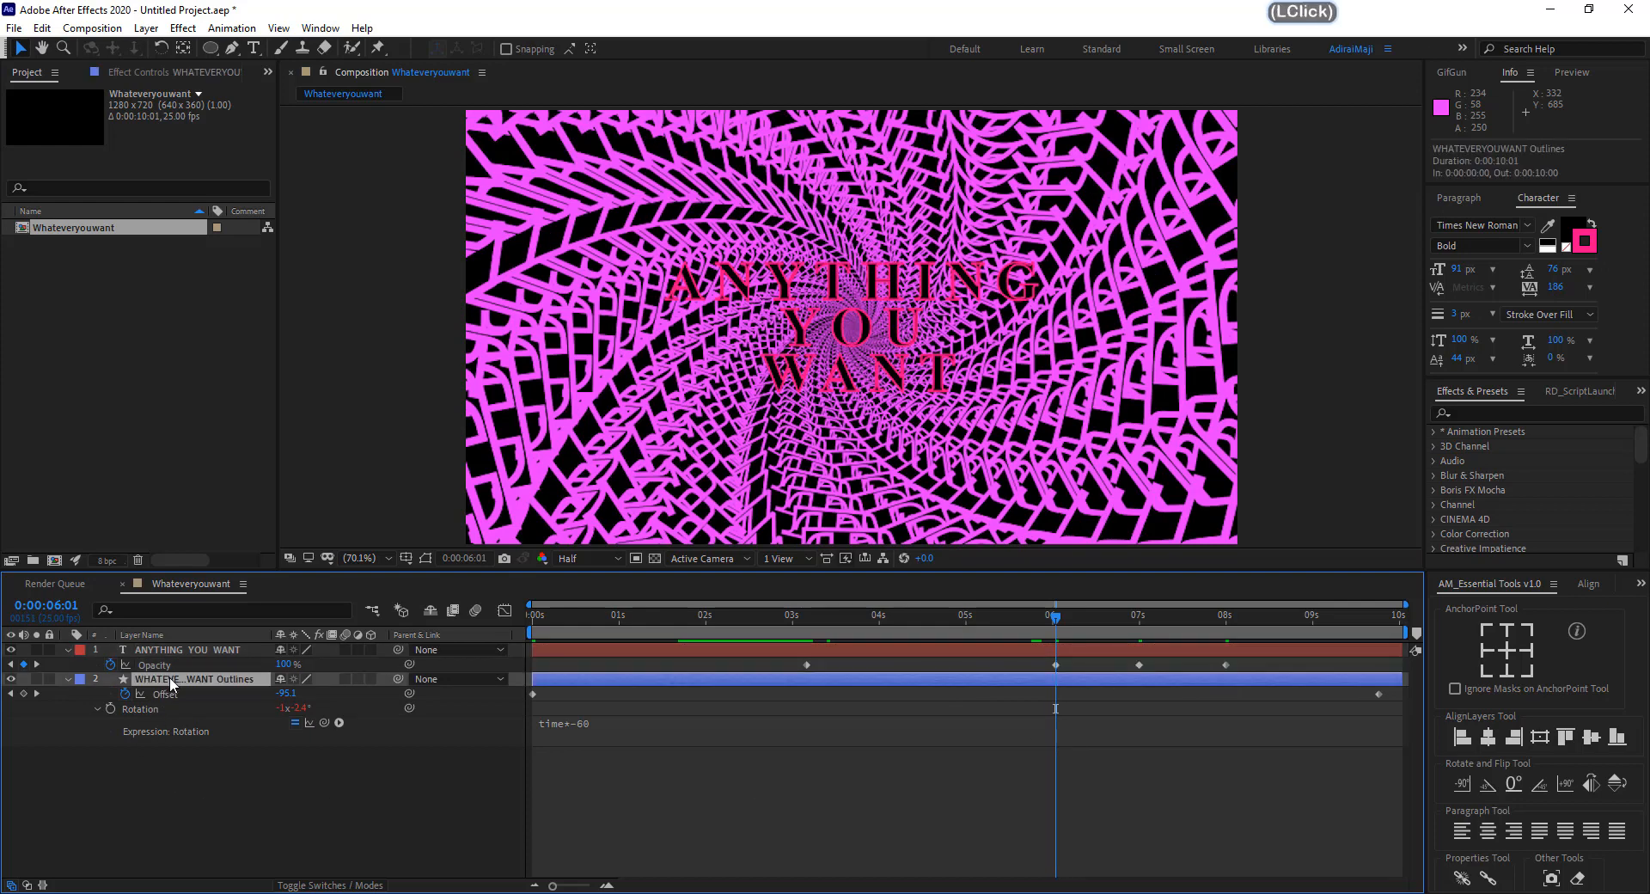
key("t")
left_click(161, 697)
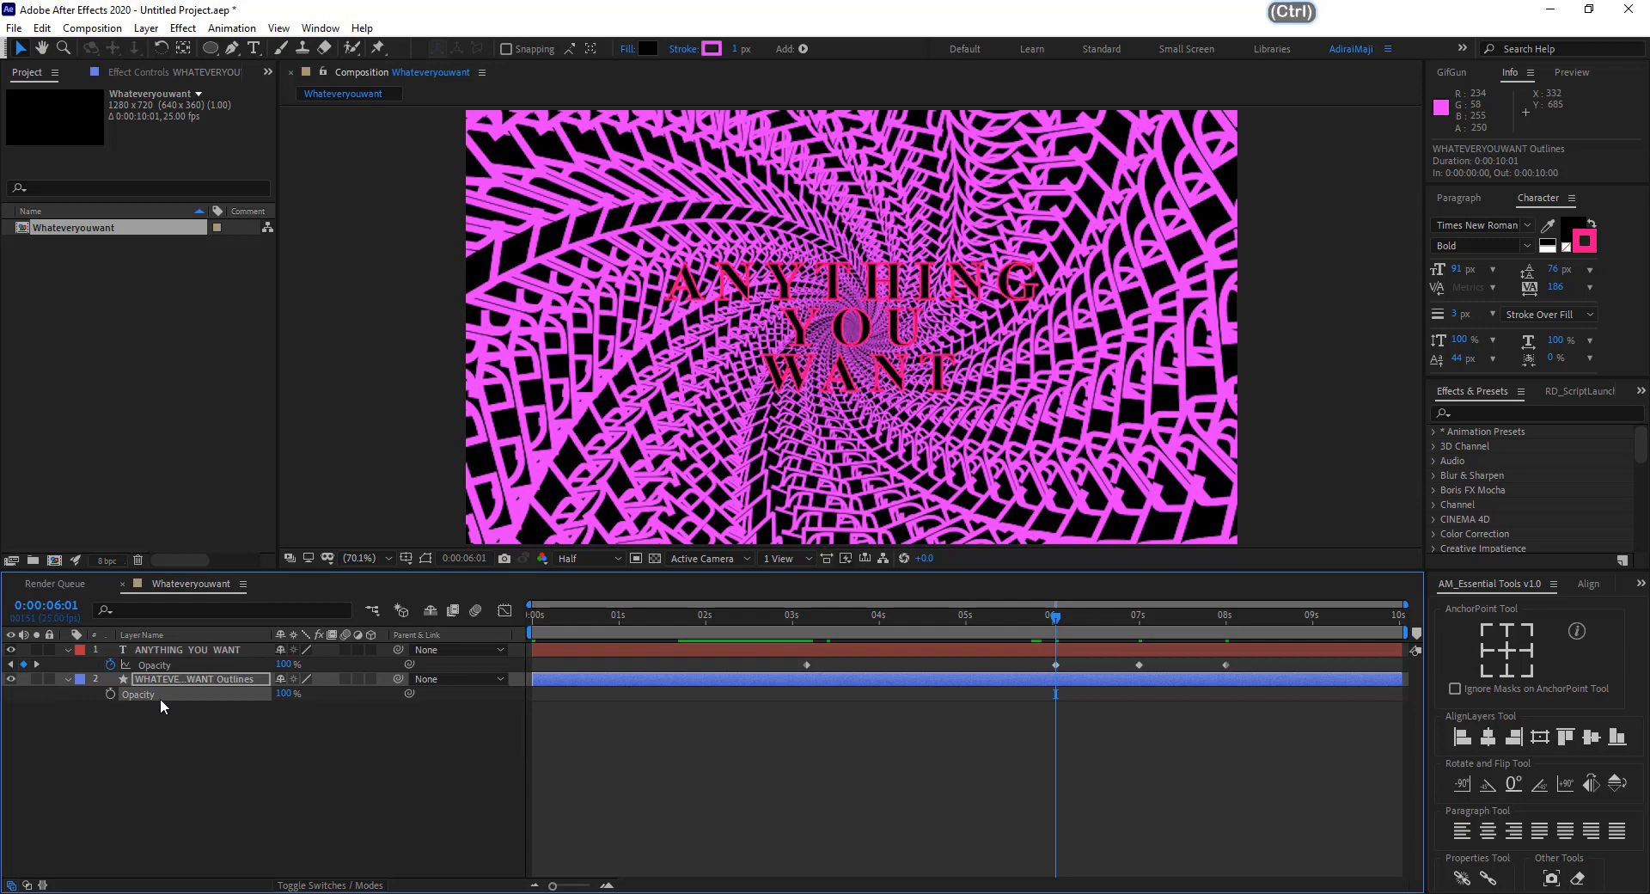
key("ctrl+v")
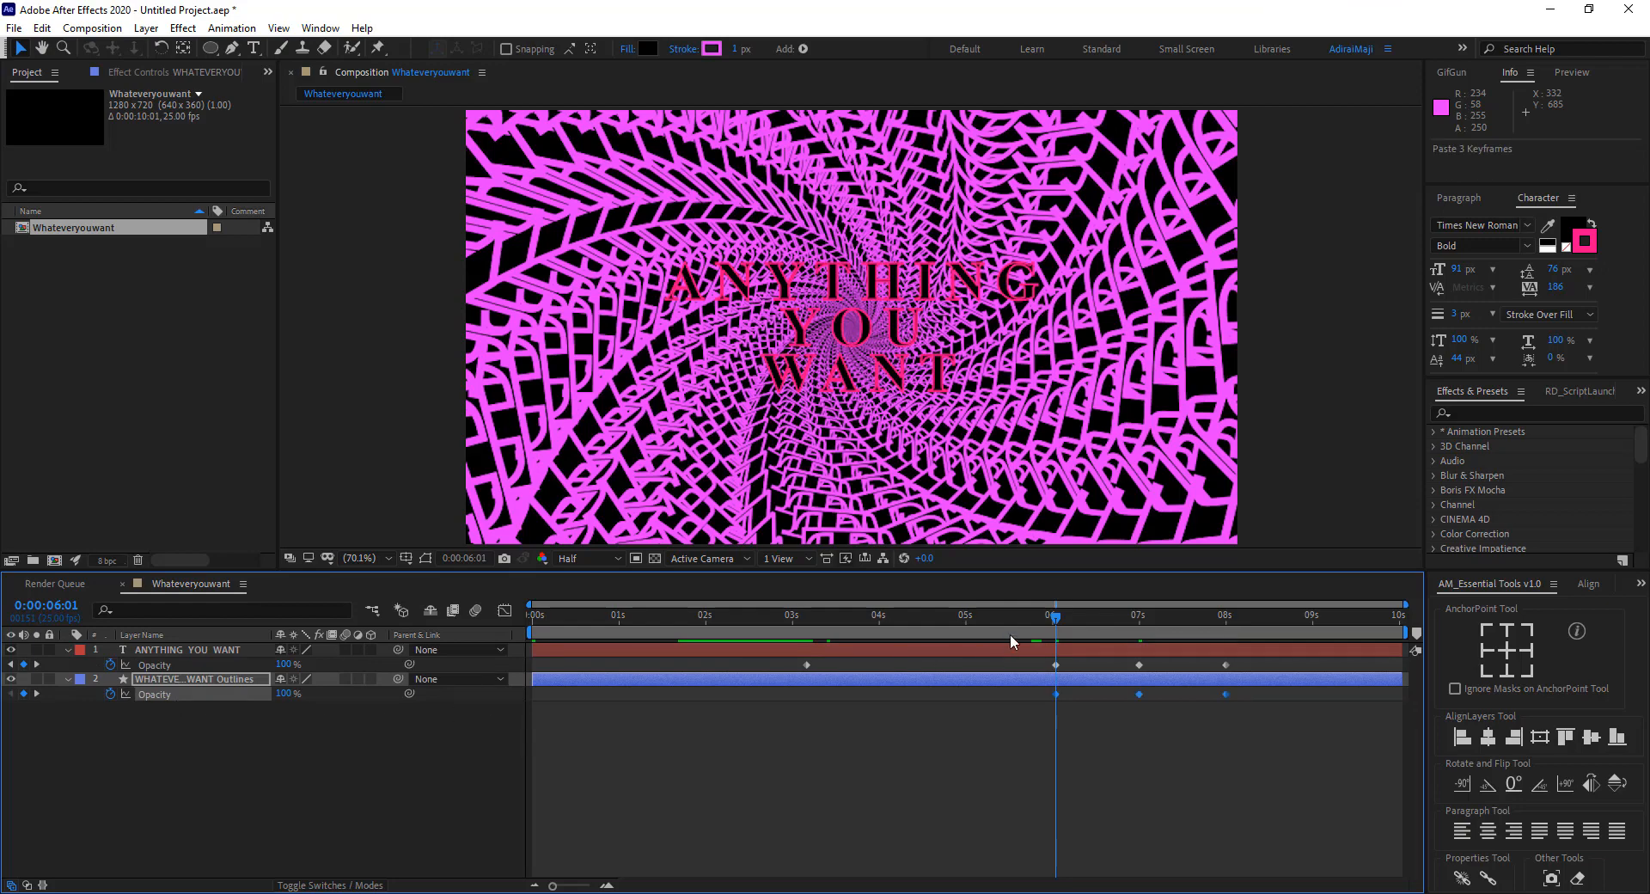
At 0:00:07:00, lighten the text's pink stroke and enlarge the text to 127 px with 110 px leading.
left_click(1054, 616)
left_click_drag(1093, 621, 1205, 620)
left_click_drag(1229, 624, 1138, 628)
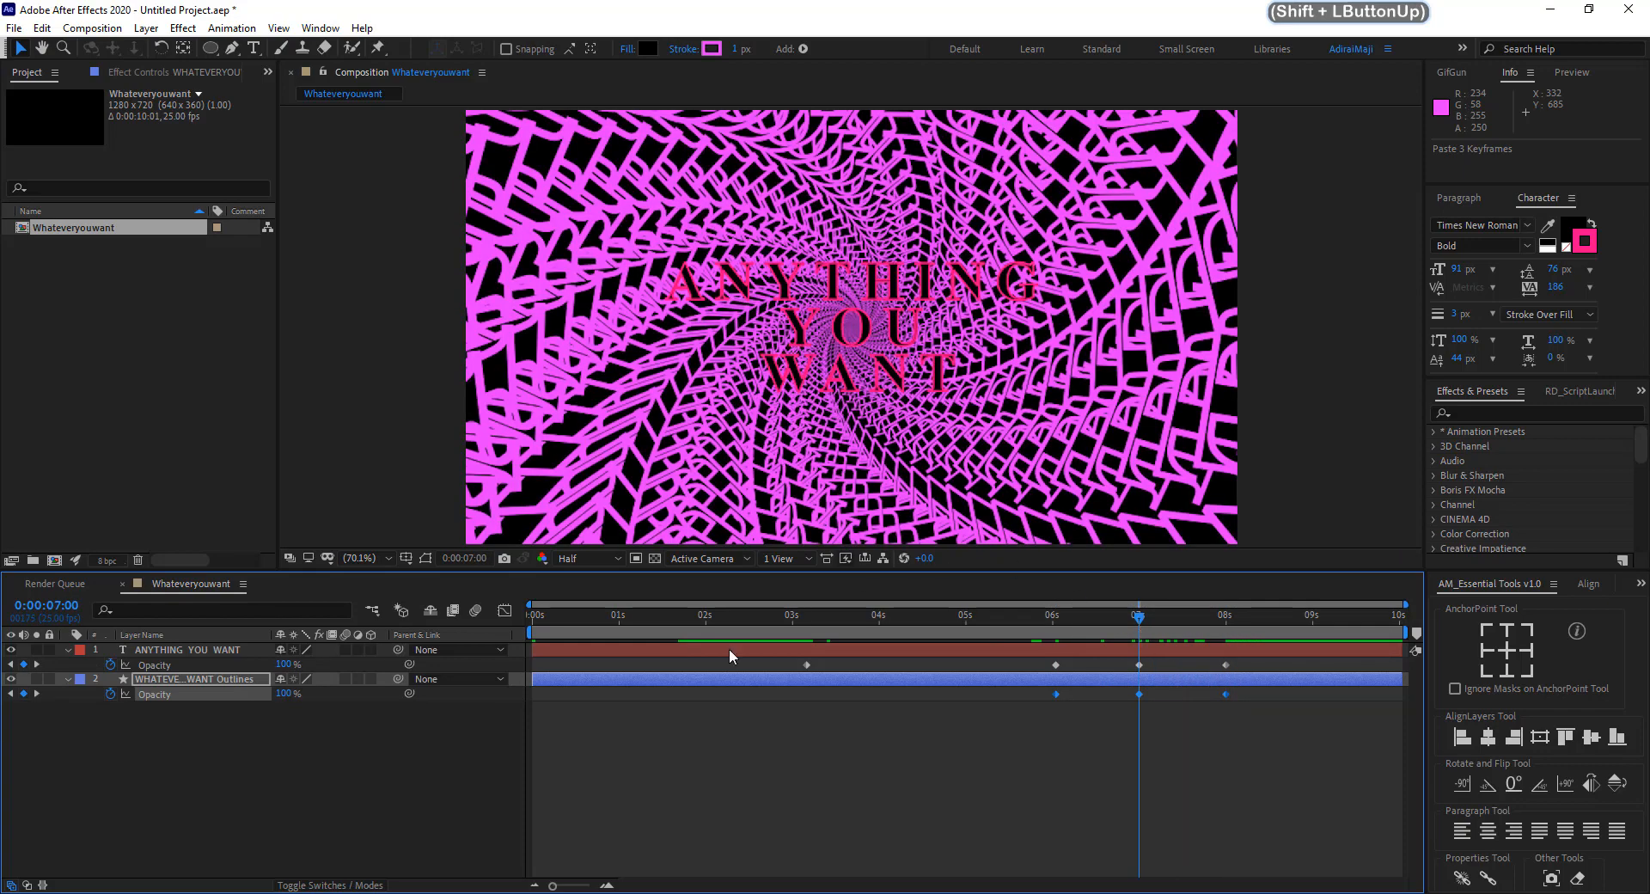
left_click(585, 649)
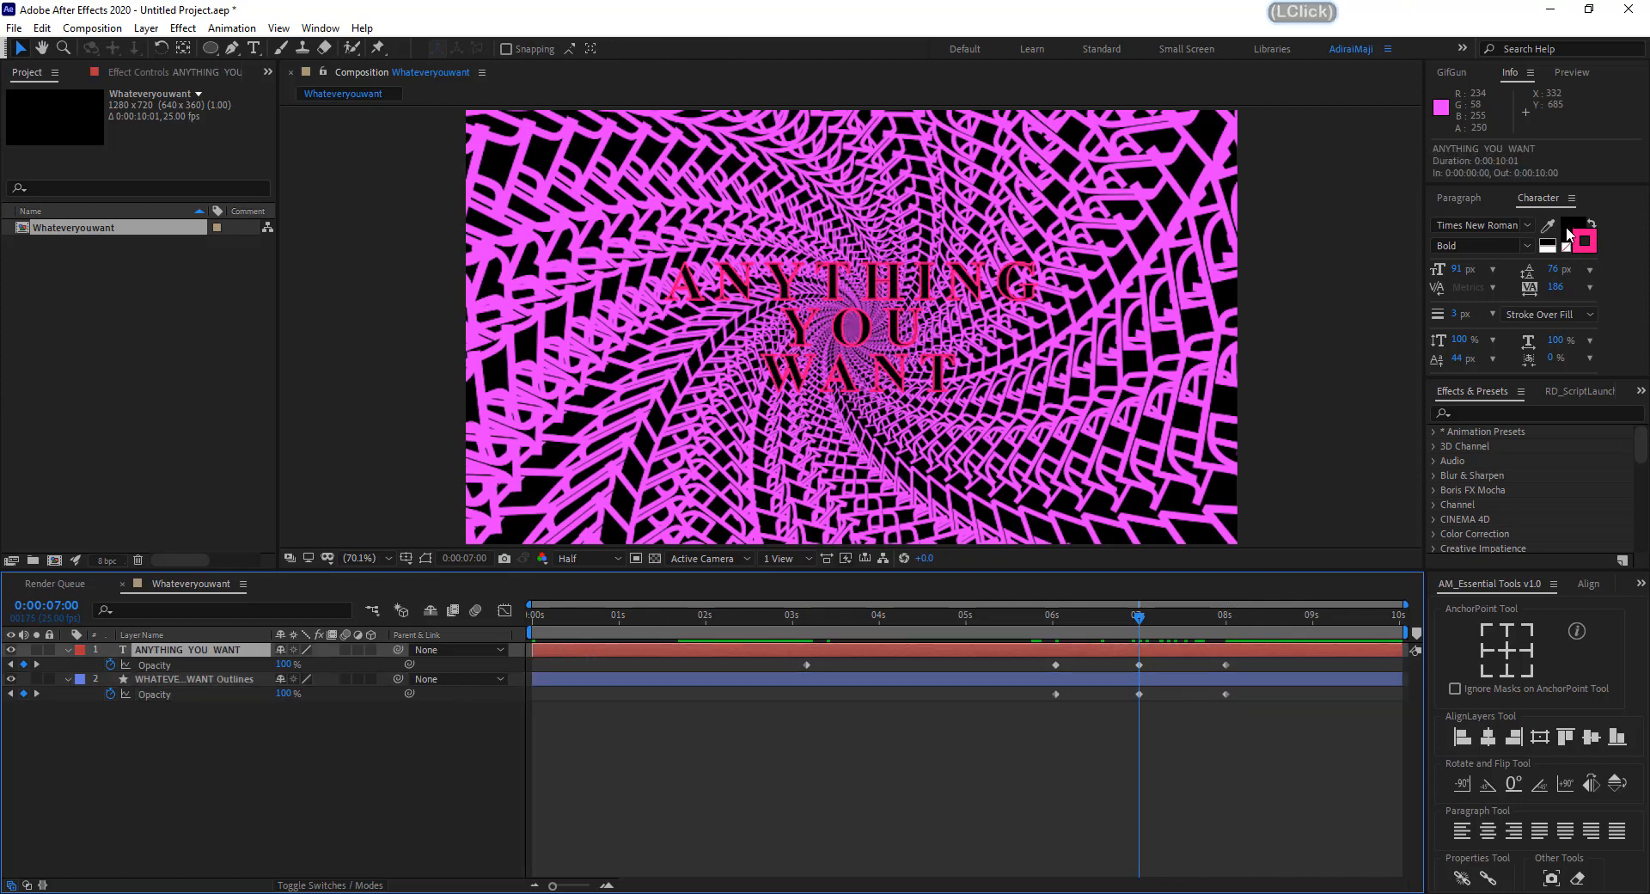
left_click(1580, 250)
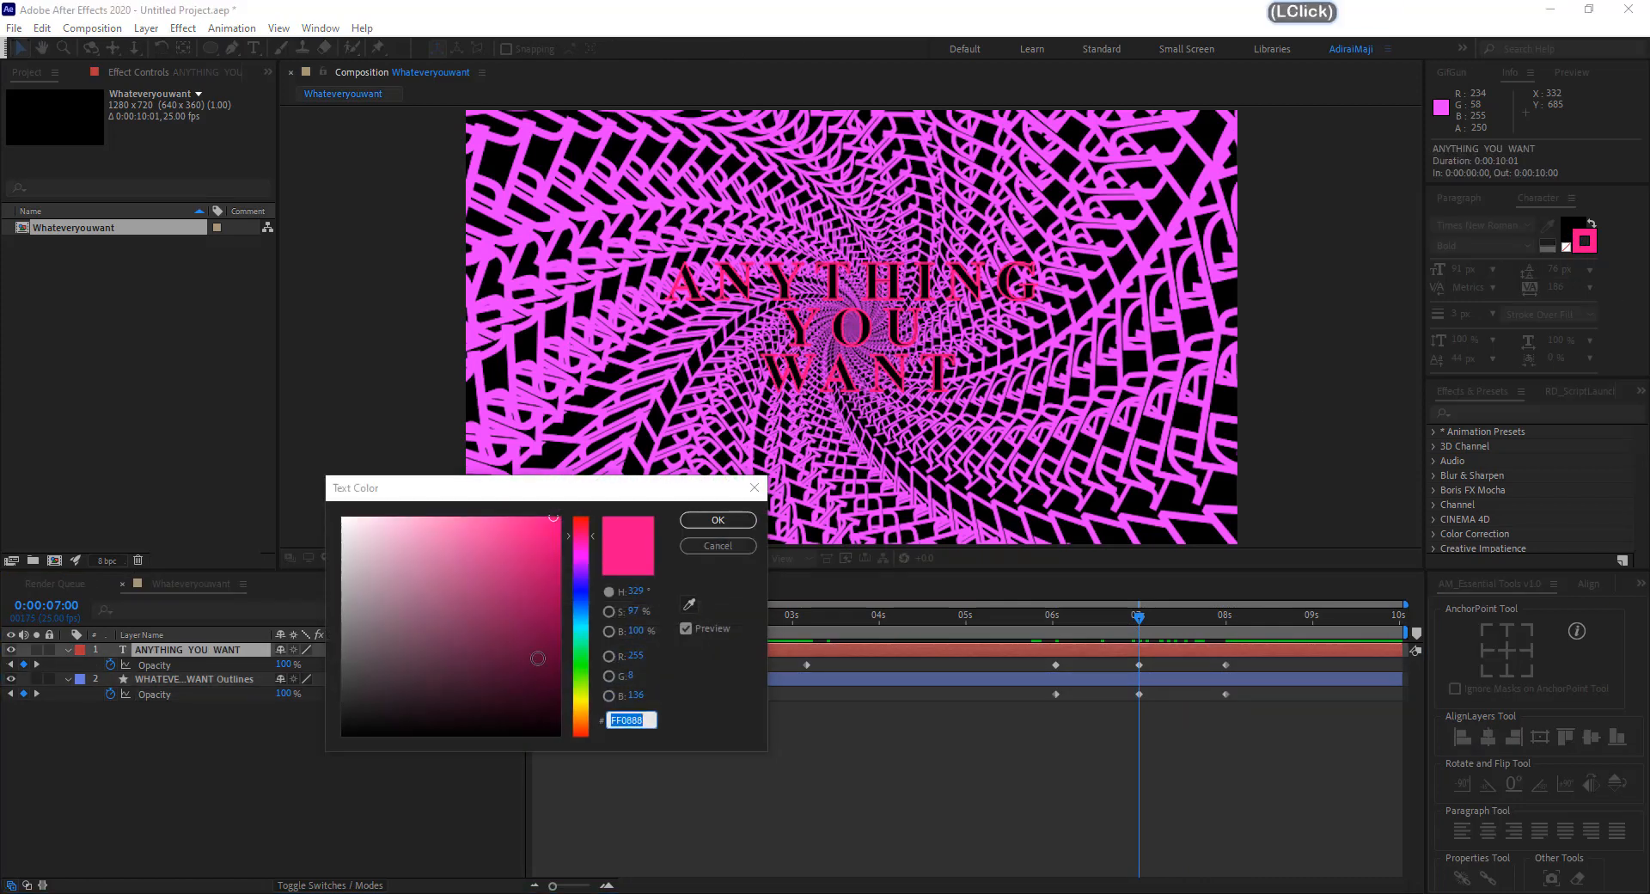
left_click(516, 521)
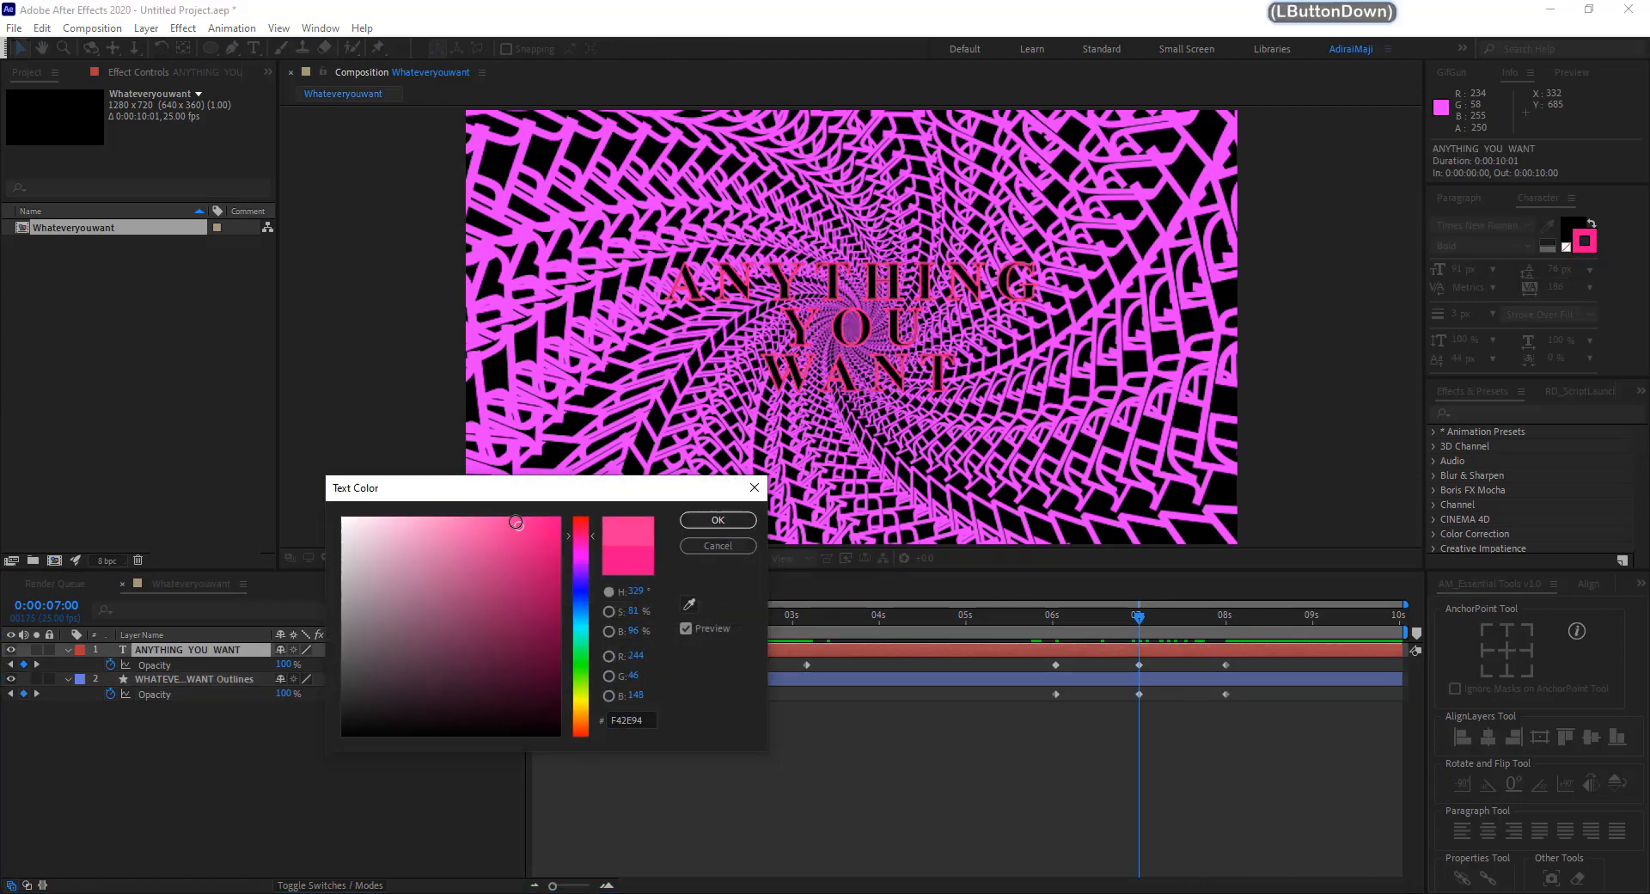
left_click(717, 520)
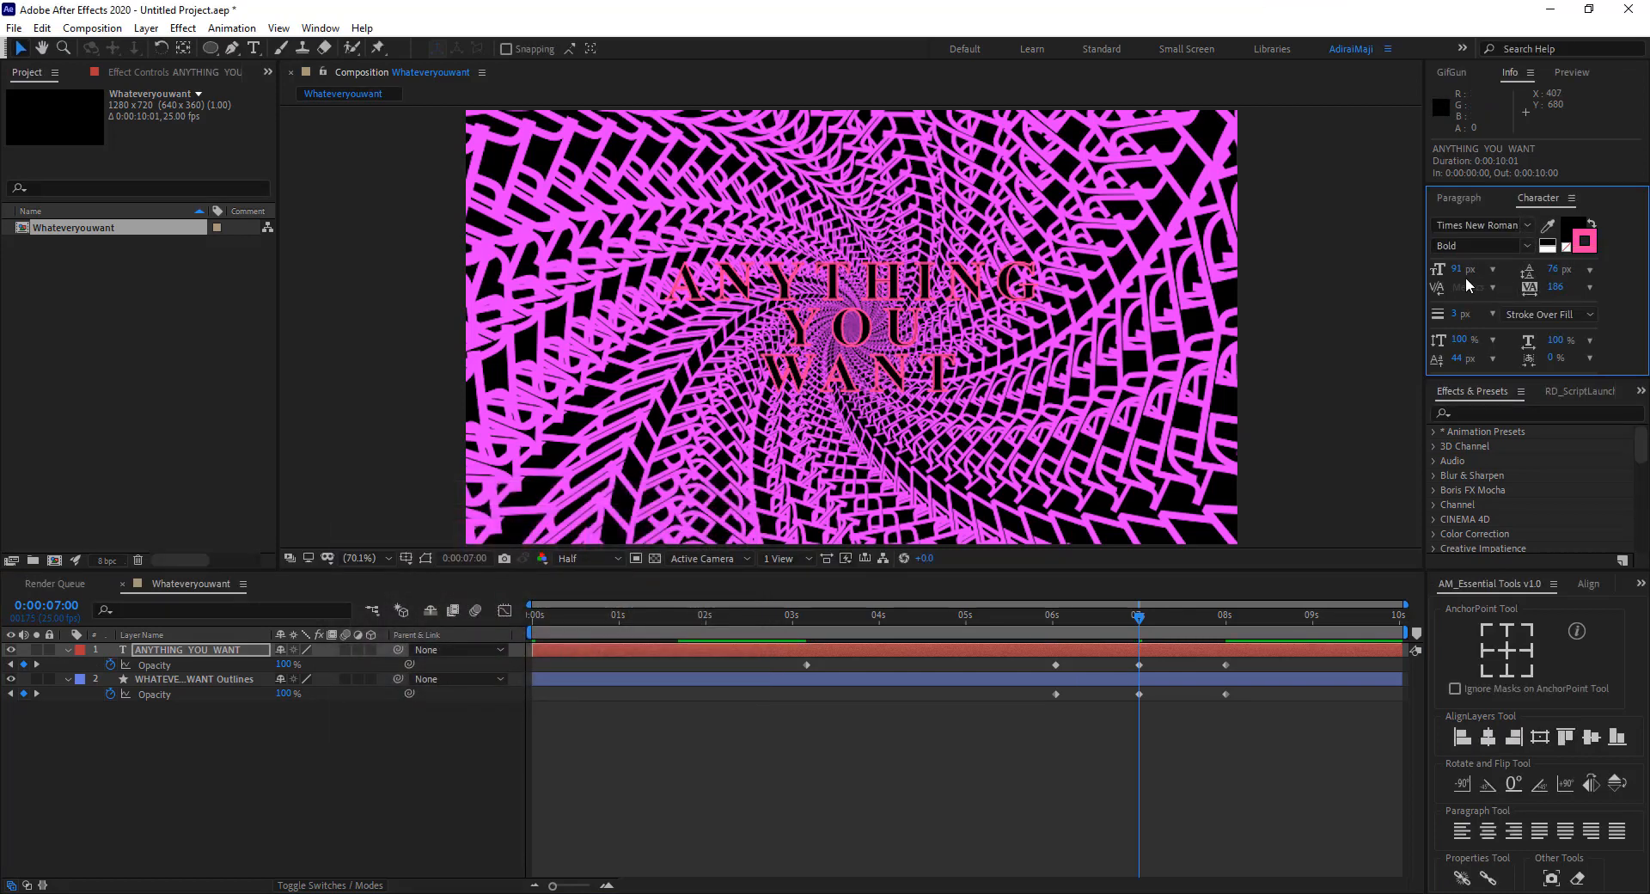
left_click_drag(1454, 277, 1626, 271)
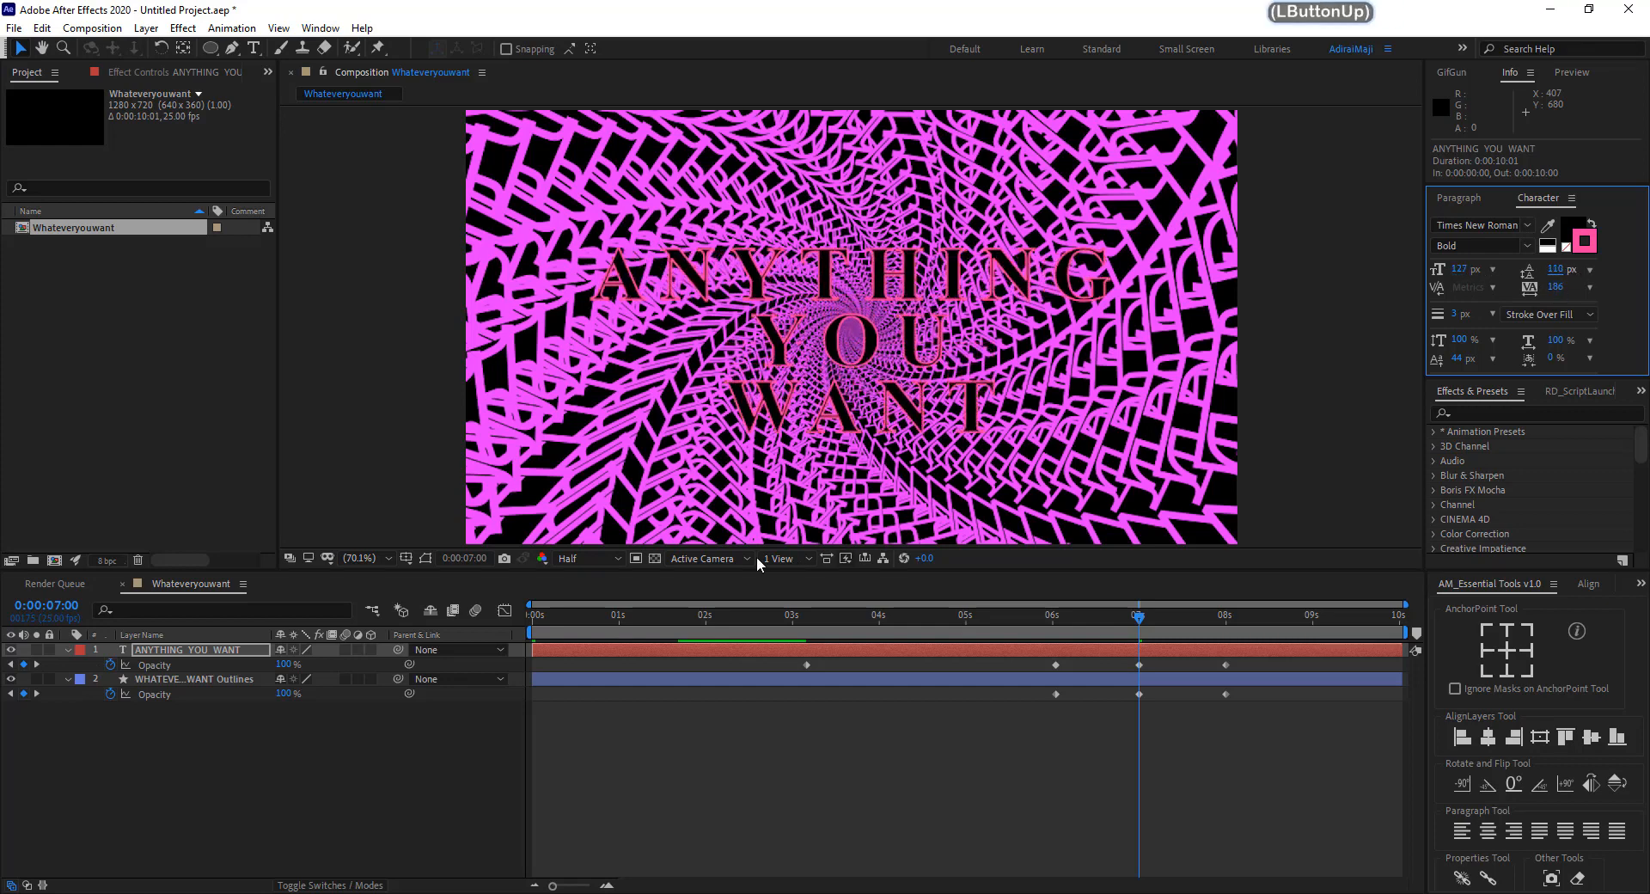
Deselect the layers and preview the complete animation from the first frame.
left_click(279, 745)
left_click_drag(590, 630, 445, 630)
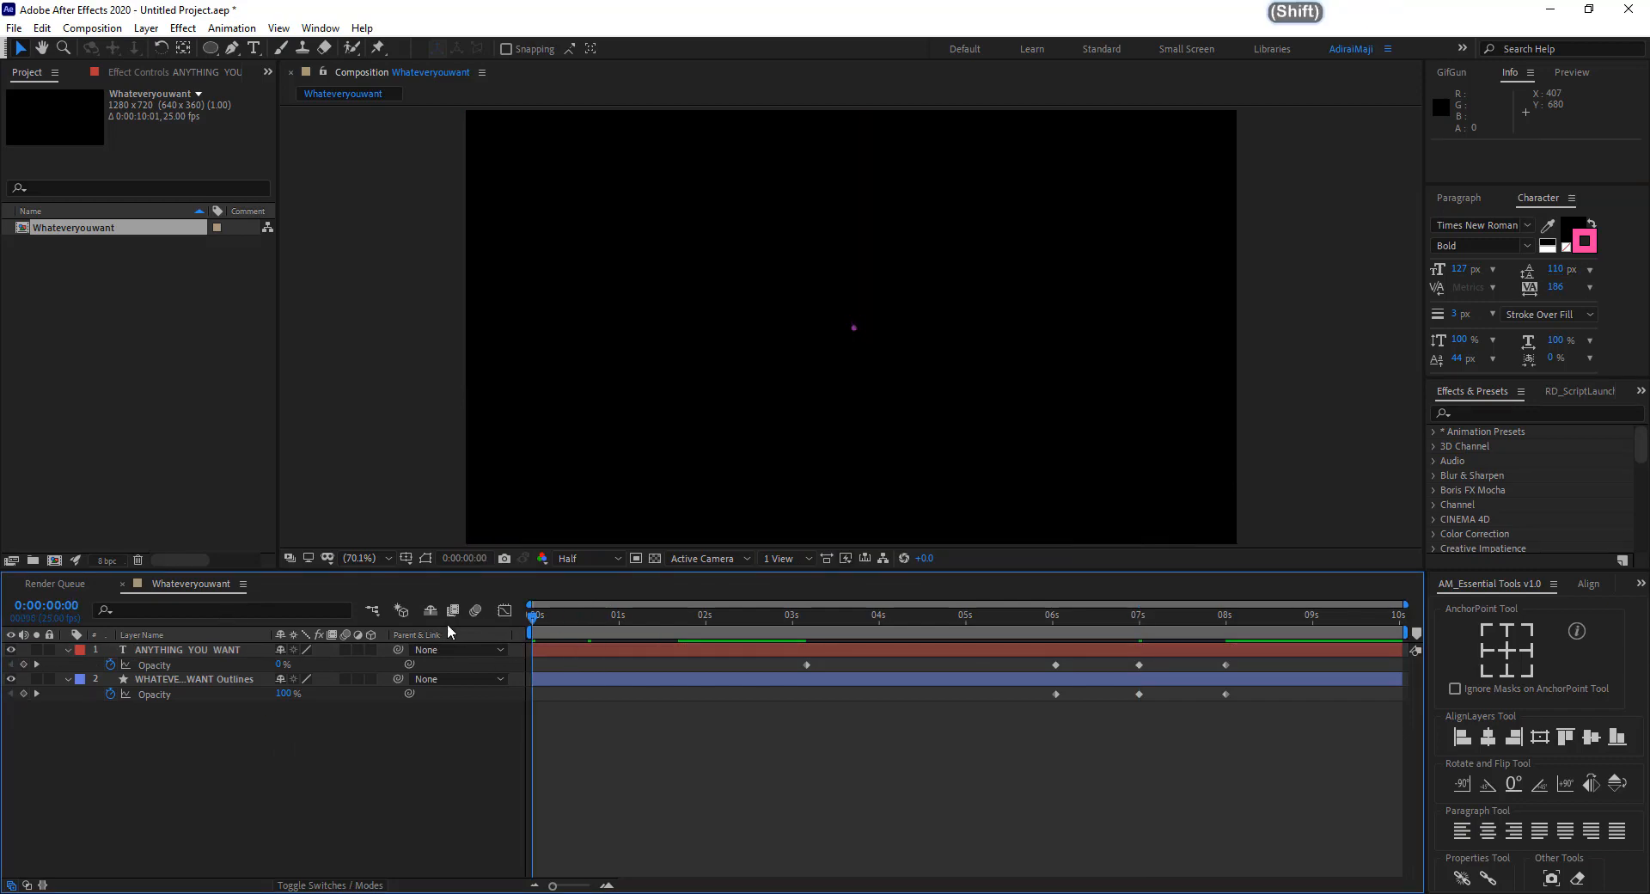
key("shift+space")
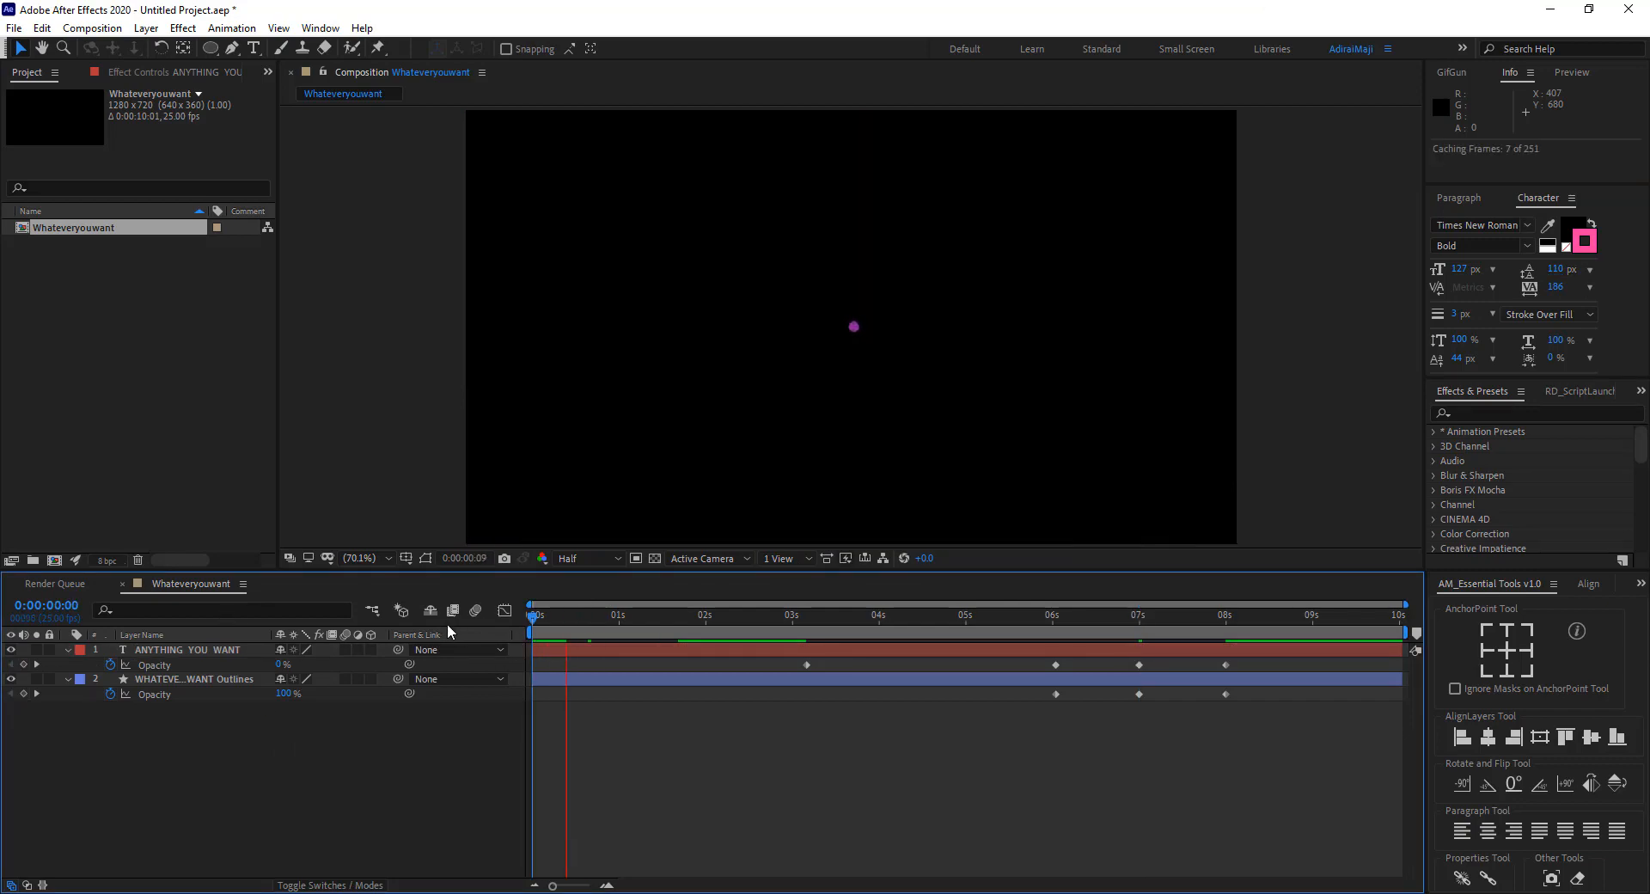